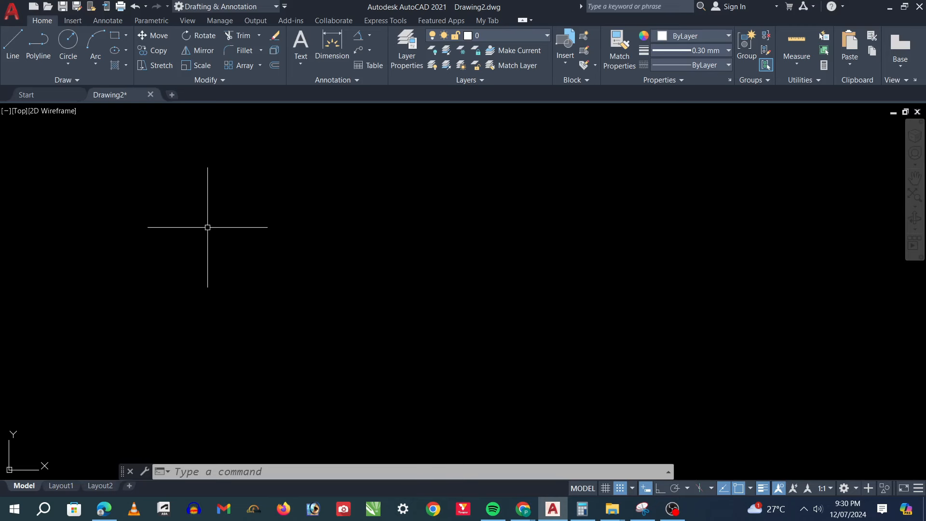
Start a polyline with the Arc option and draw three linked arcs that wind across the drawing area as an S-shaped curve.
{"action": "type", "text": "l"}
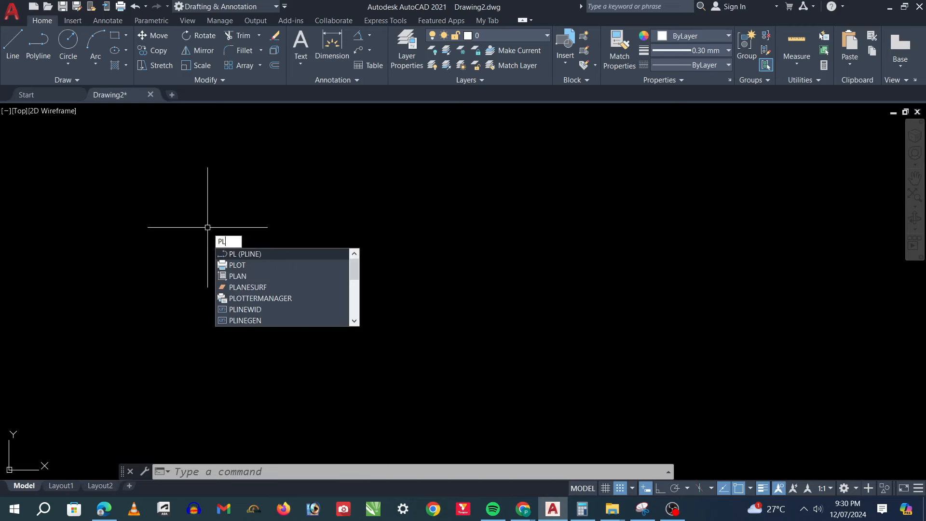
{"action": "key", "text": "Return"}
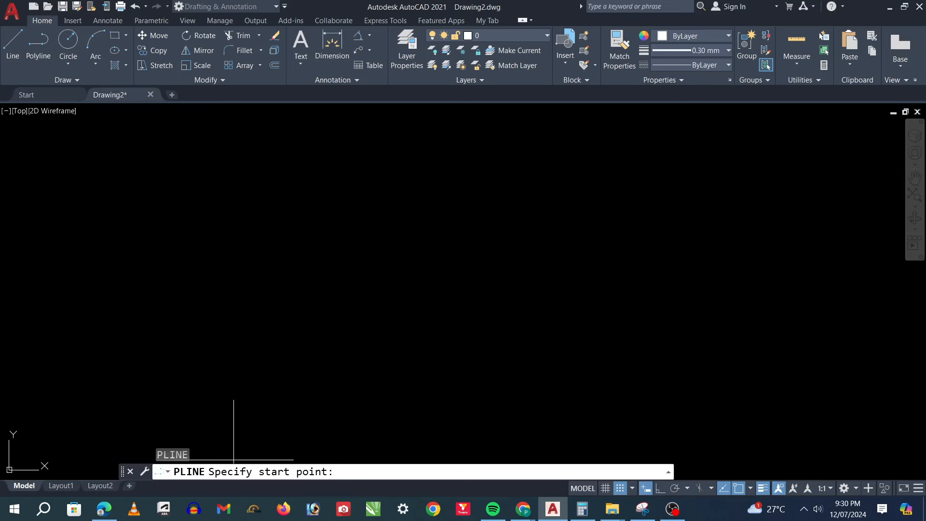
{"action": "left_click", "coordinate": [190, 262]}
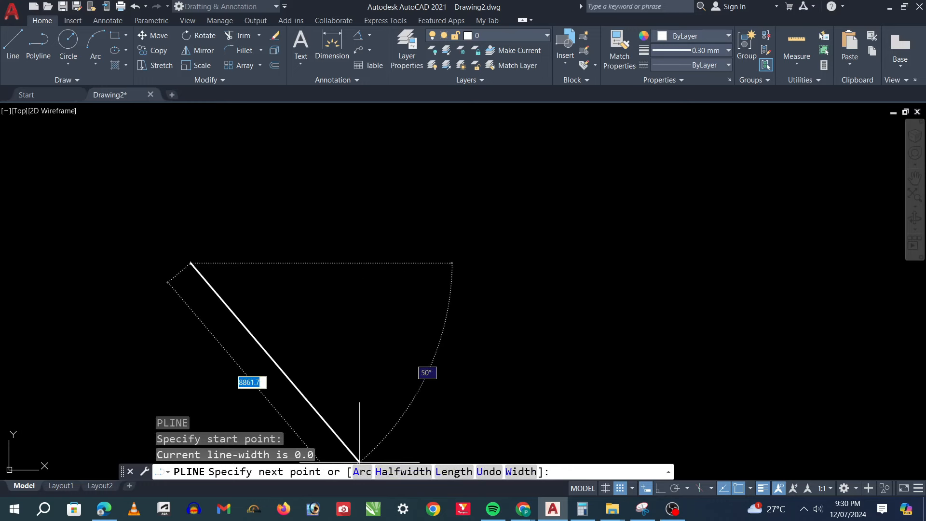
{"action": "type", "text": "A"}
{"action": "key", "text": "Return"}
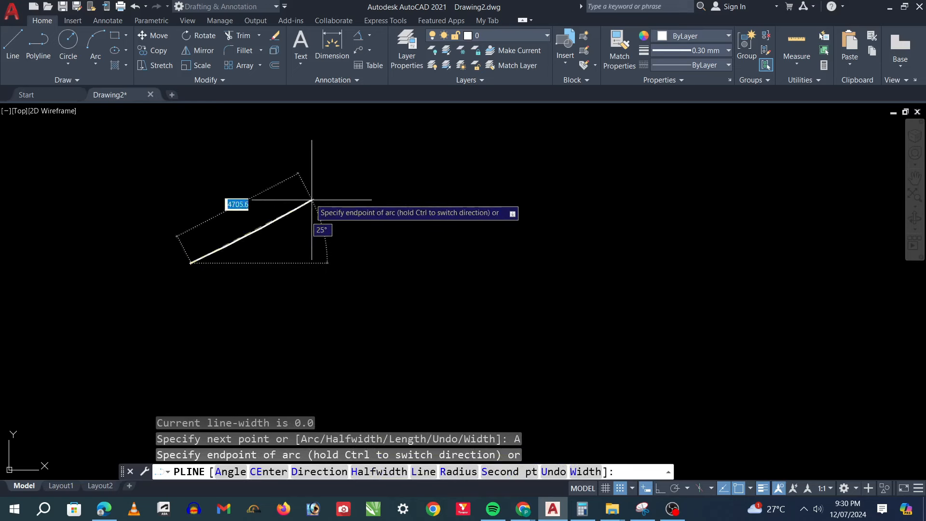
{"action": "left_click", "coordinate": [299, 317]}
{"action": "left_click", "coordinate": [419, 239]}
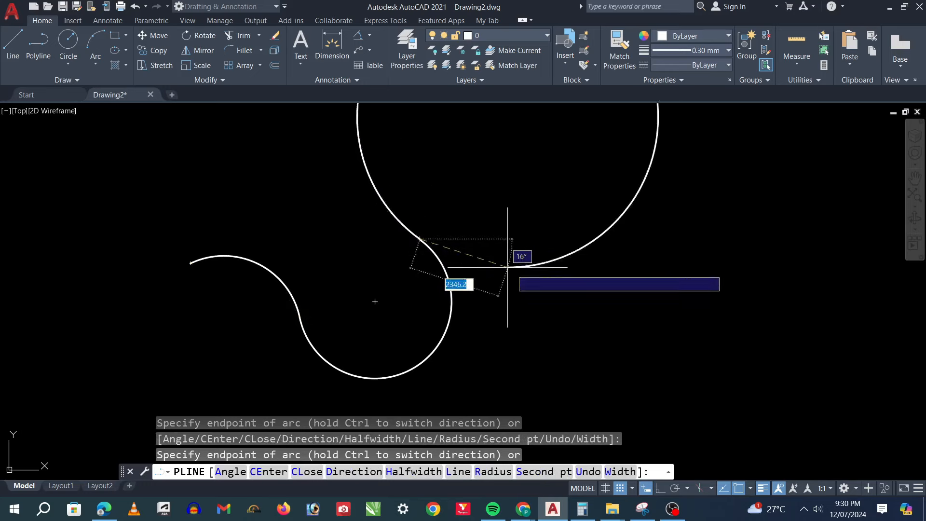
{"action": "left_click", "coordinate": [496, 222]}
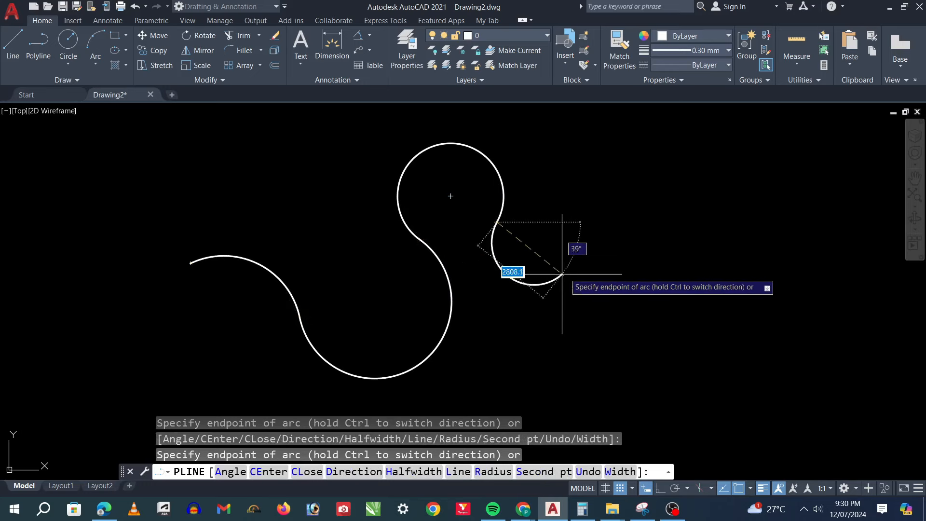
Continue the polyline with a chain of smaller scalloped arcs that loops back to the winding curve, and finish it.
{"action": "left_click", "coordinate": [575, 256]}
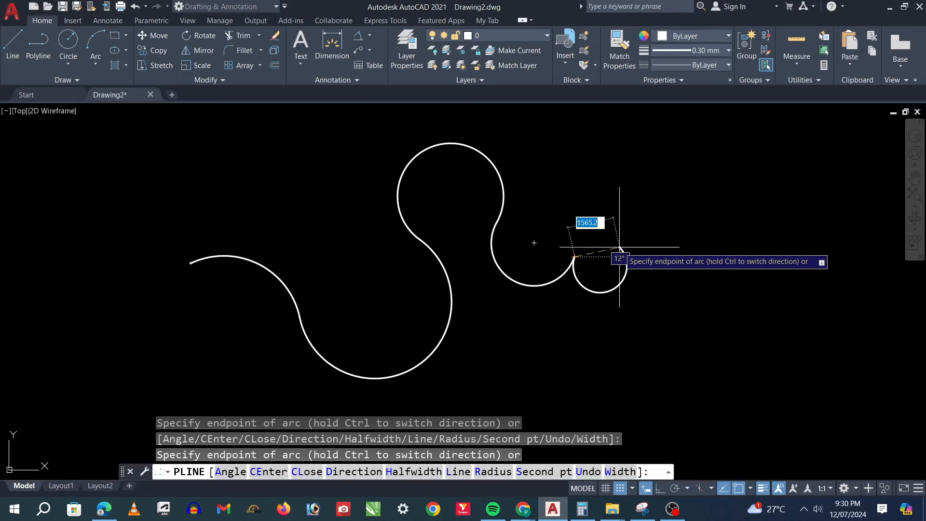
{"action": "left_click", "coordinate": [619, 243]}
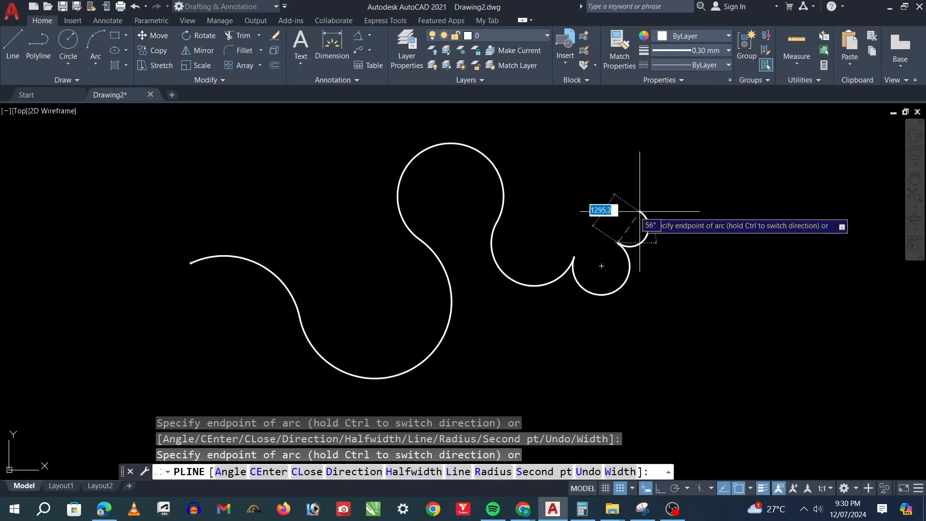
{"action": "left_click", "coordinate": [637, 192]}
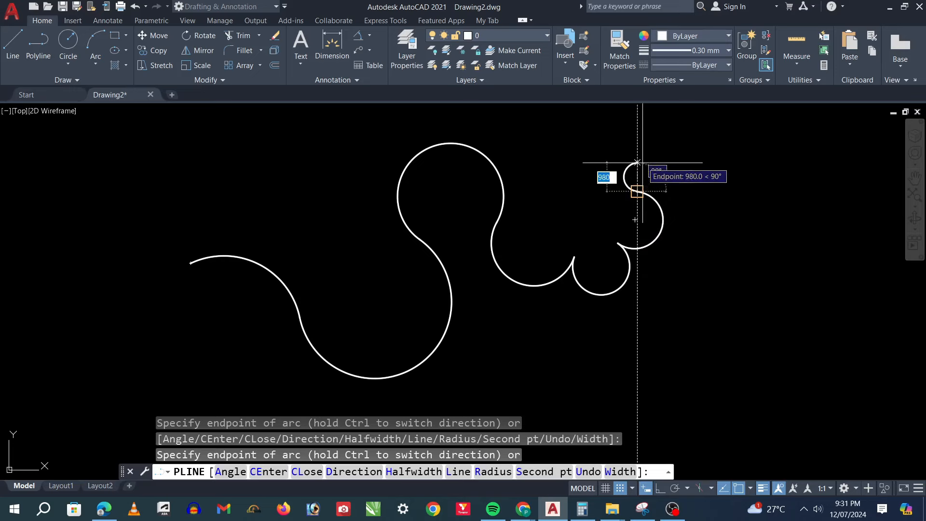
{"action": "left_click", "coordinate": [622, 141]}
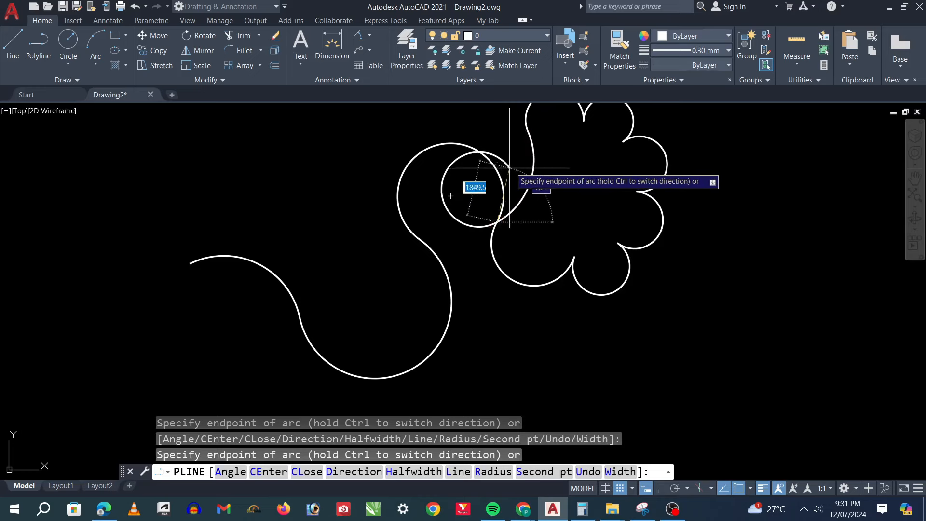
{"action": "key", "text": "Escape"}
Erase the winding arc polyline from the drawing.
{"action": "scroll", "coordinate": [496, 303], "scroll_direction": "down", "scroll_amount": 1}
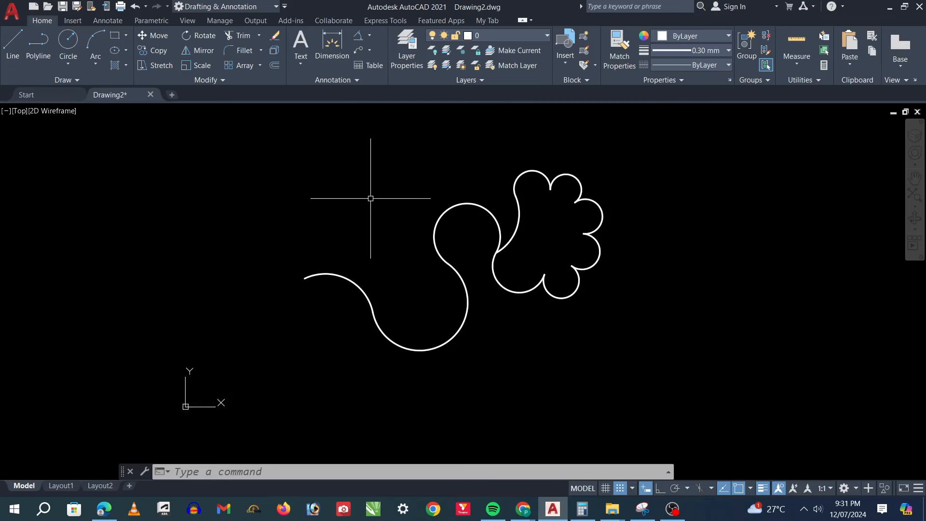
{"action": "left_click_drag", "start_coordinate": [370, 199], "coordinate": [240, 173]}
{"action": "key", "text": "Delete"}
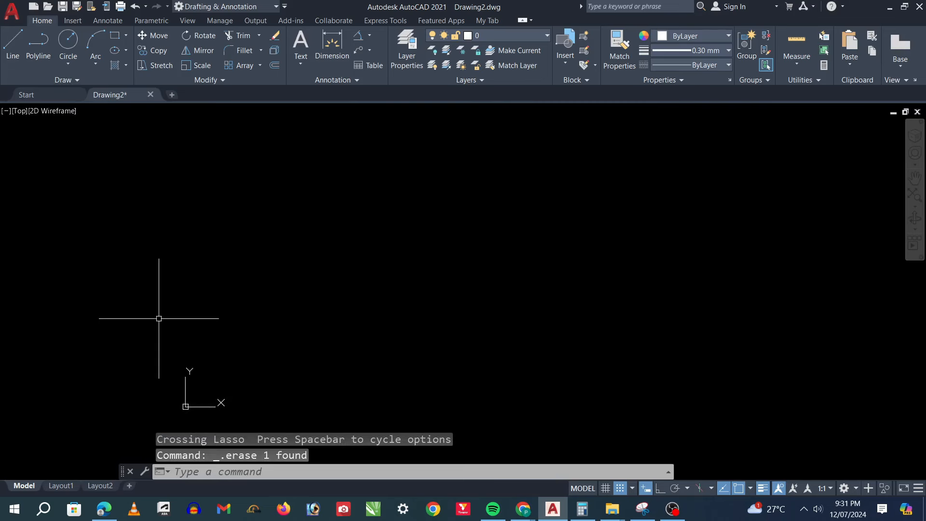
Draw a polyline of two arcs with the Arc option: a large open bowl followed by a curve rising to the right.
{"action": "scroll", "coordinate": [169, 325], "scroll_direction": "down", "scroll_amount": 4}
{"action": "scroll", "coordinate": [197, 316], "scroll_direction": "up", "scroll_amount": 2}
{"action": "type", "text": "PL"}
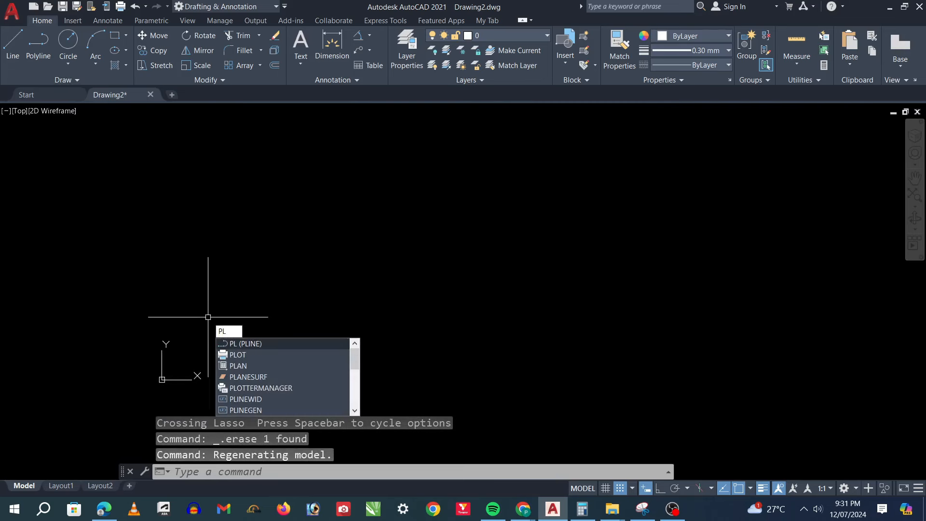
{"action": "key", "text": "Return"}
{"action": "left_click", "coordinate": [228, 273]}
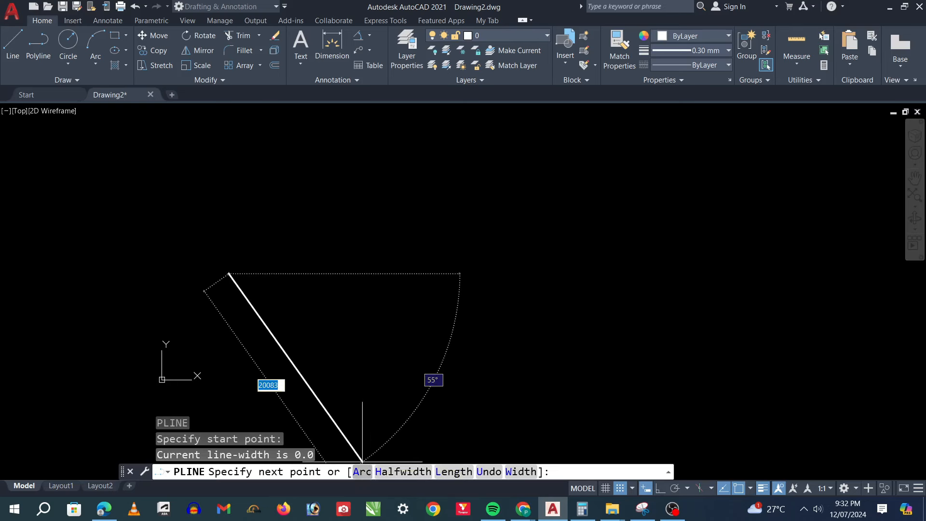
{"action": "type", "text": "a"}
{"action": "key", "text": "Return"}
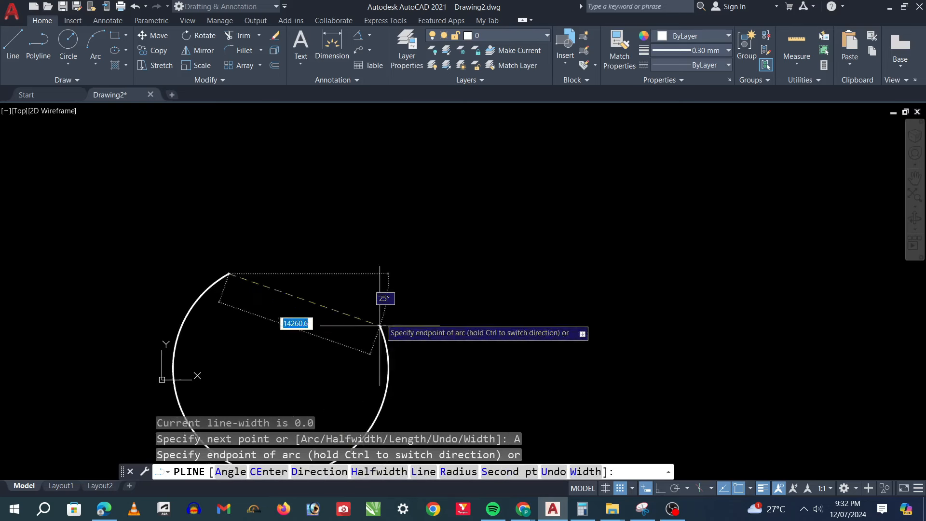
{"action": "left_click", "coordinate": [336, 343]}
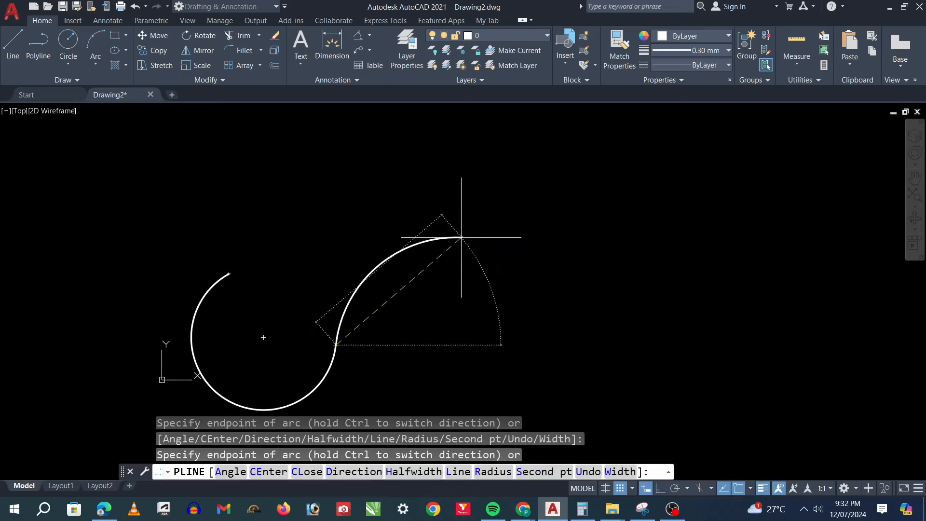
{"action": "left_click", "coordinate": [462, 237]}
{"action": "key", "text": "Escape"}
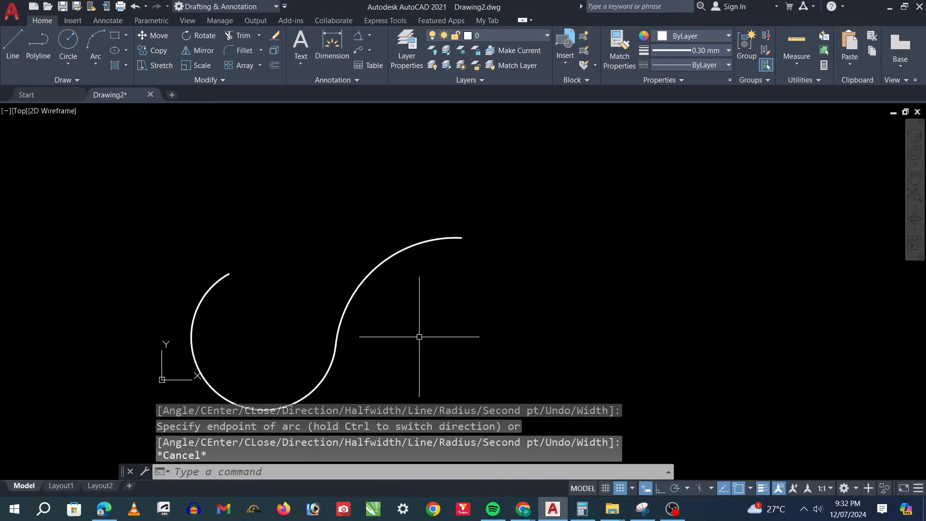
Draw a separate polyline of two arcs right of the bowl: a long shallow curve ending in a small hook.
{"action": "type", "text": "pl"}
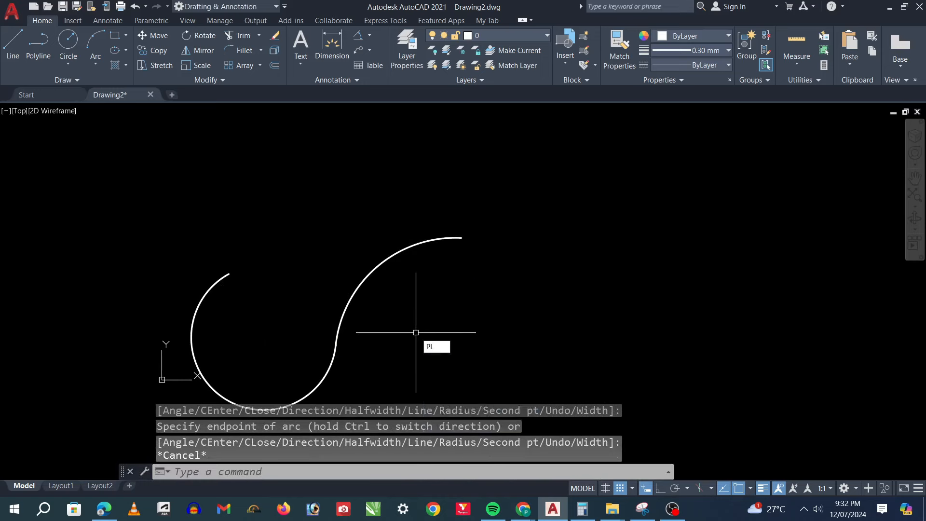
{"action": "key", "text": "Return"}
{"action": "left_click", "coordinate": [417, 332]}
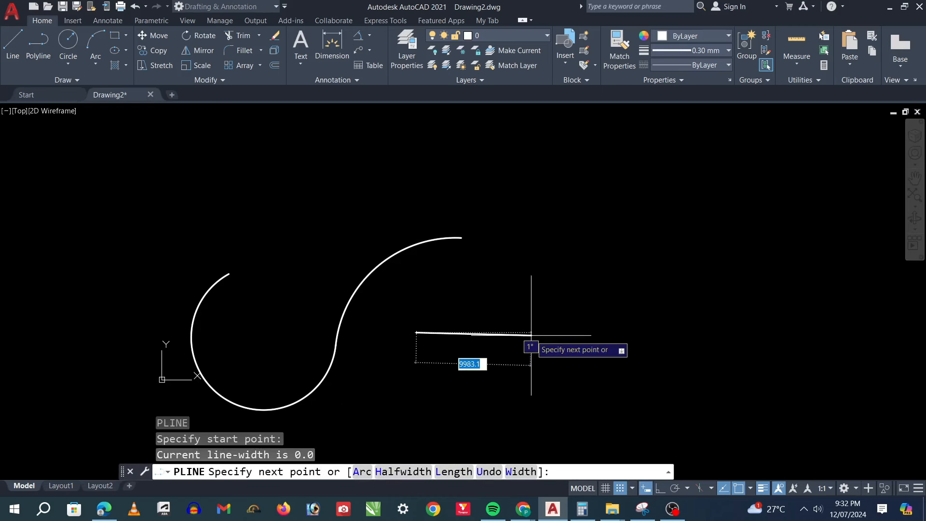
{"action": "type", "text": "a"}
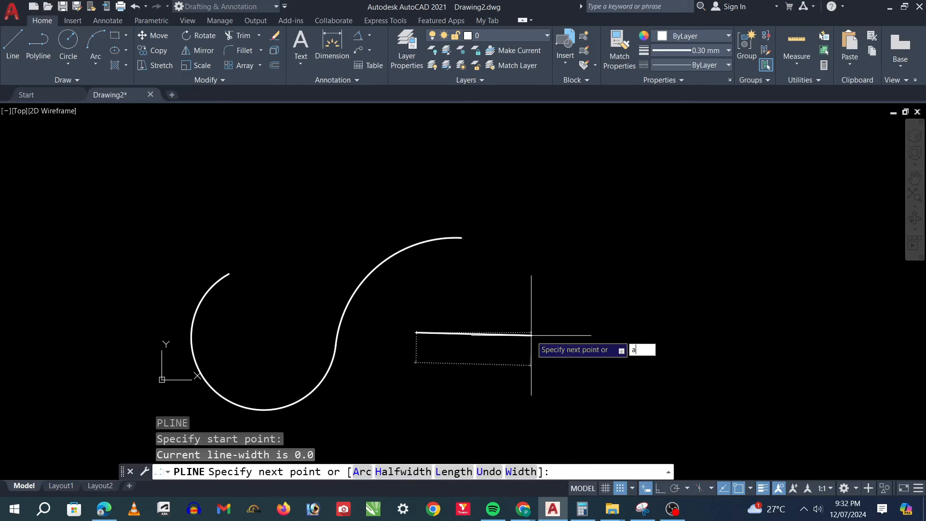
{"action": "key", "text": "Return"}
{"action": "left_click", "coordinate": [540, 272]}
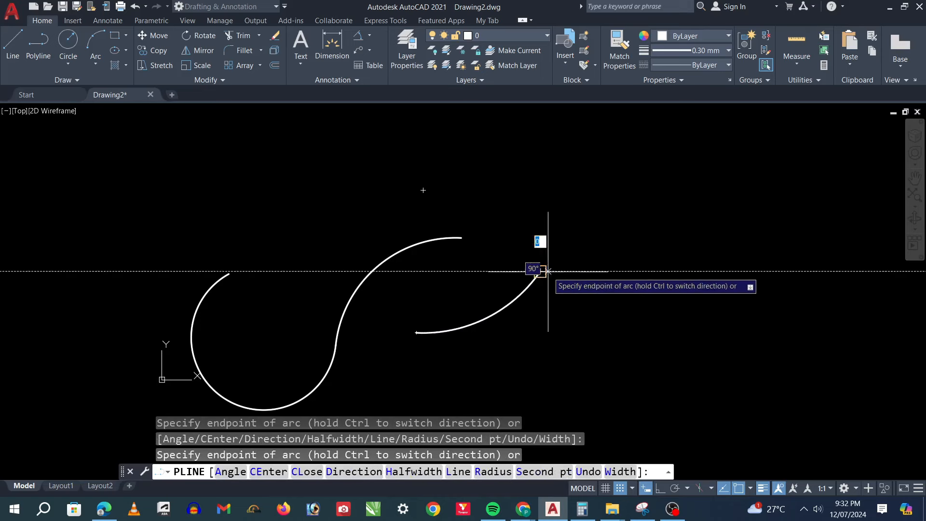
{"action": "left_click", "coordinate": [589, 293]}
{"action": "key", "text": "Escape"}
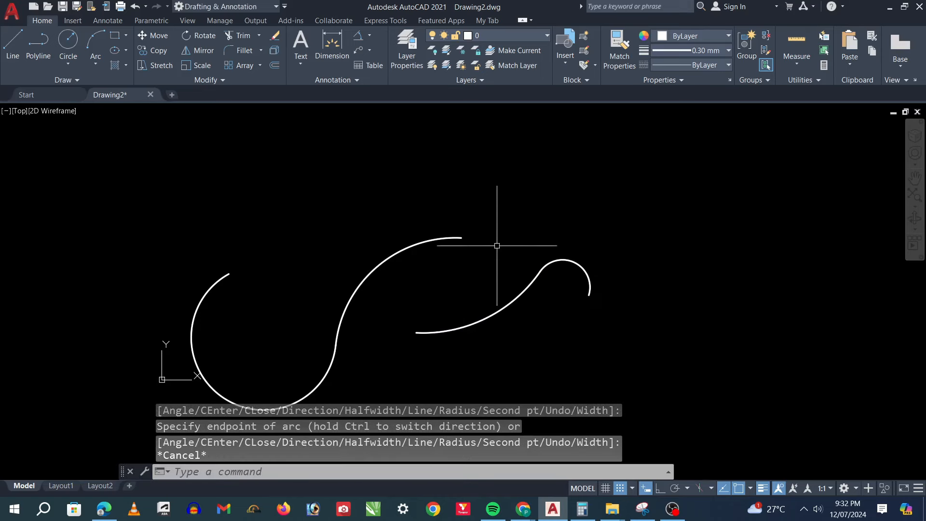
{"action": "key", "text": "Return"}
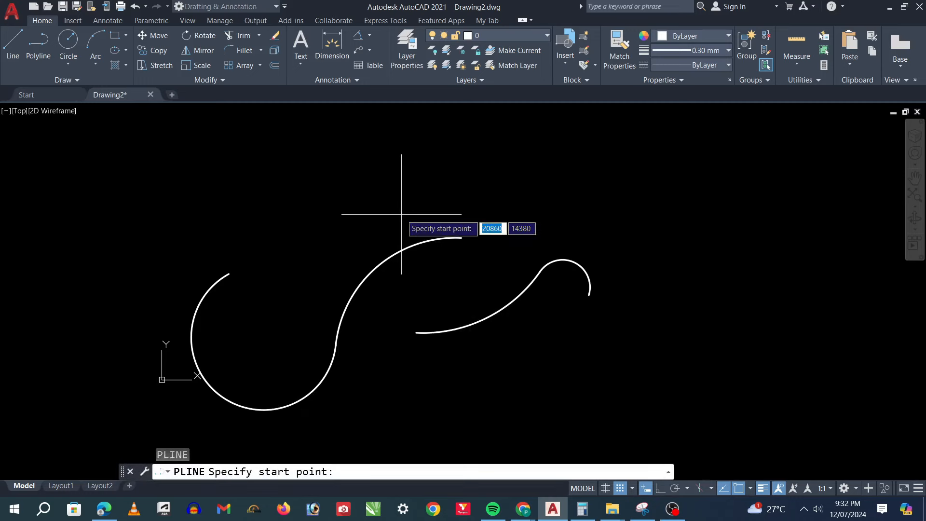
{"action": "left_click", "coordinate": [477, 186]}
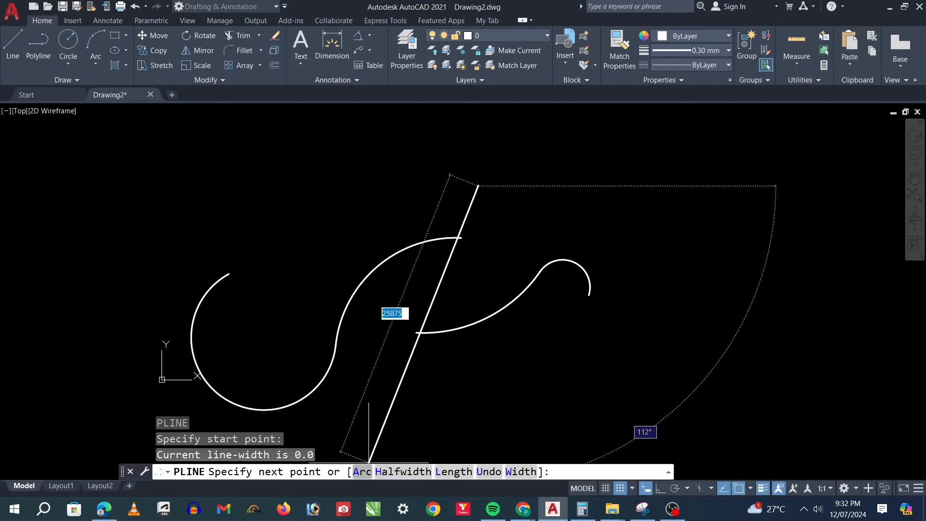
{"action": "right_click", "coordinate": [479, 184]}
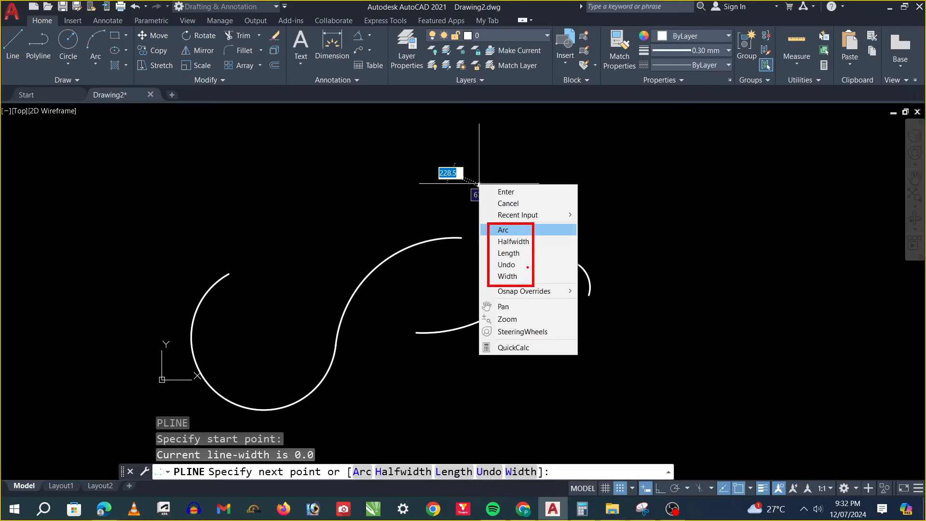
{"action": "left_click", "coordinate": [503, 230]}
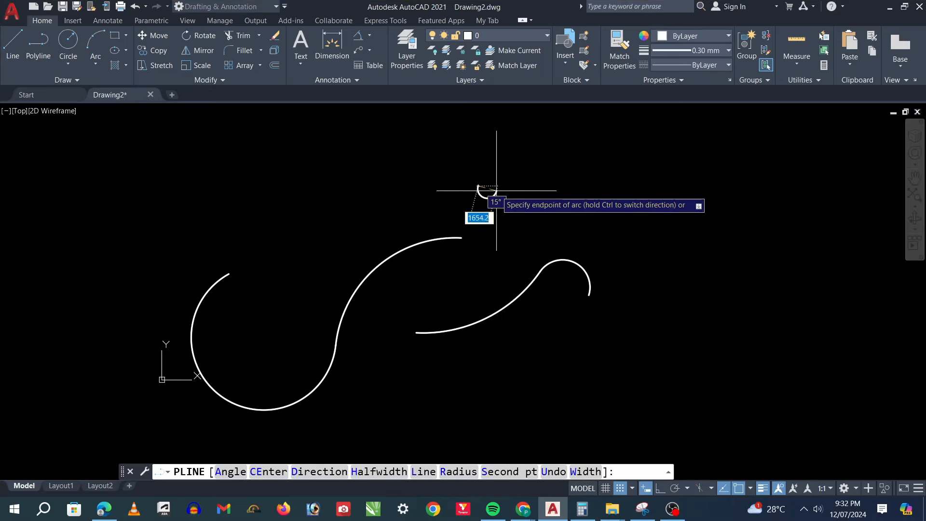
{"action": "key", "text": "Escape"}
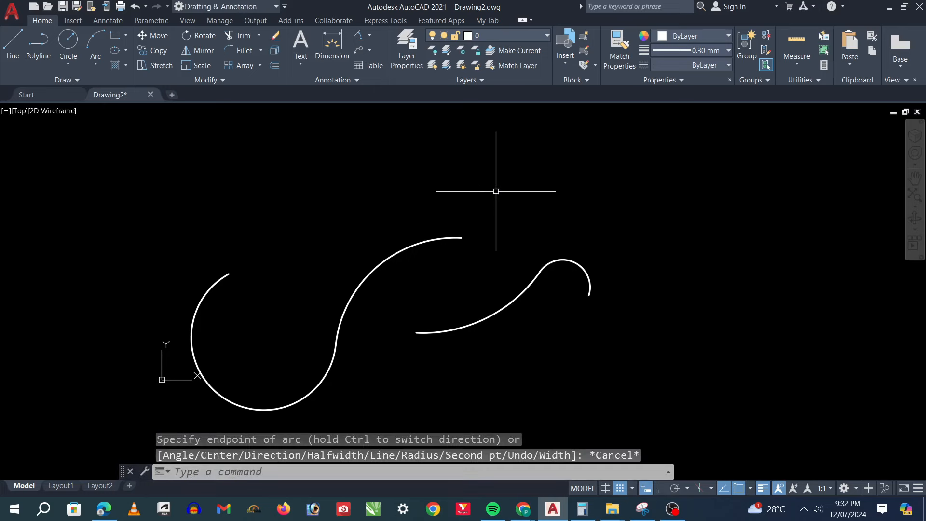
Draw a horizontal wavy polyline of five alternating arcs above the two existing curves, using the Arc option.
{"action": "type", "text": "pl"}
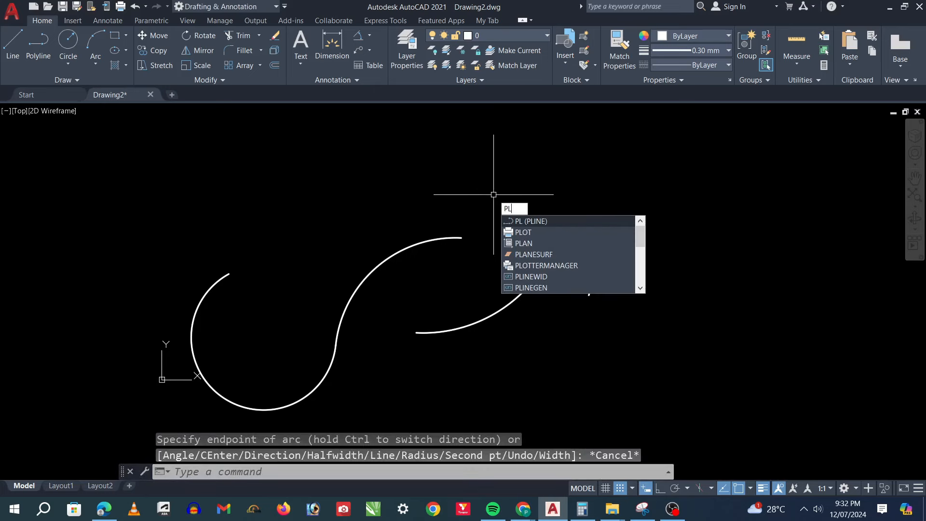
{"action": "key", "text": "Return"}
{"action": "left_click", "coordinate": [464, 197]}
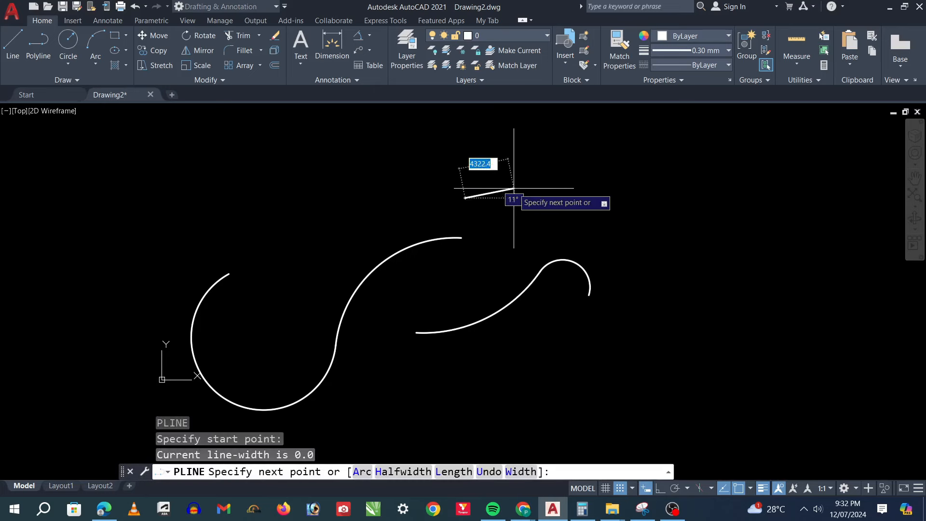
{"action": "right_click", "coordinate": [478, 197]}
{"action": "left_click", "coordinate": [502, 242]}
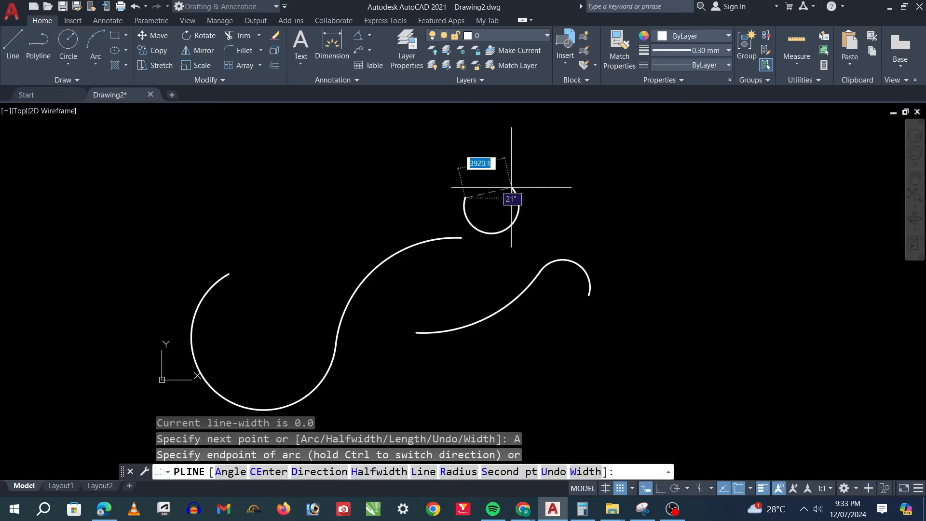
{"action": "left_click", "coordinate": [525, 198]}
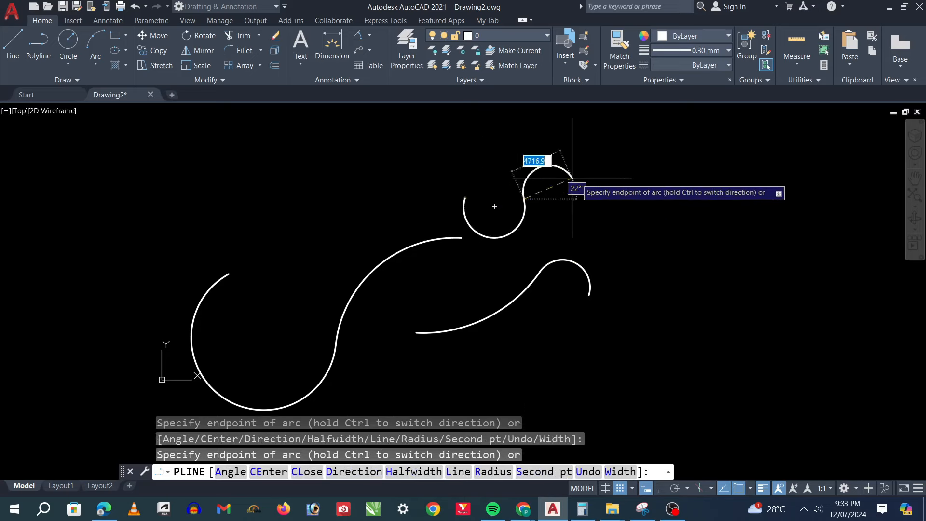
{"action": "left_click", "coordinate": [601, 198]}
{"action": "left_click", "coordinate": [663, 199]}
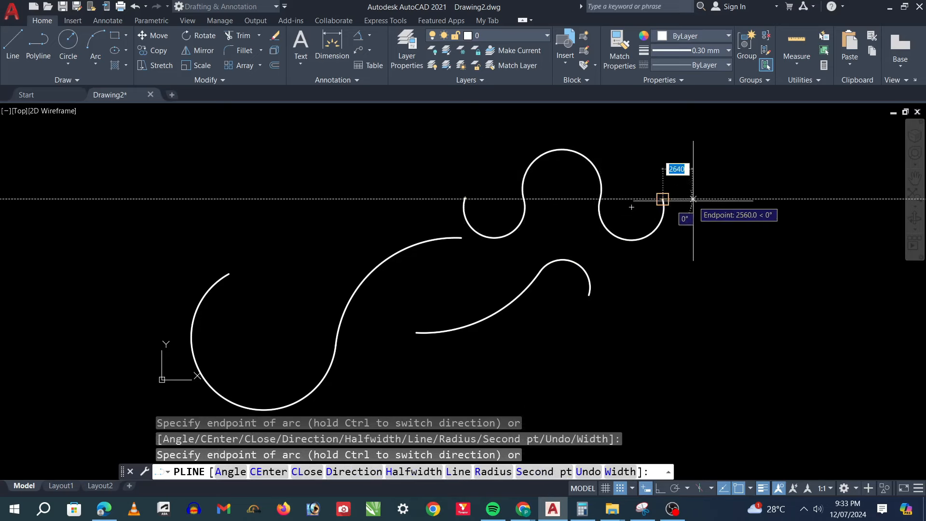
{"action": "left_click", "coordinate": [721, 199]}
{"action": "left_click", "coordinate": [791, 199]}
{"action": "key", "text": "Escape"}
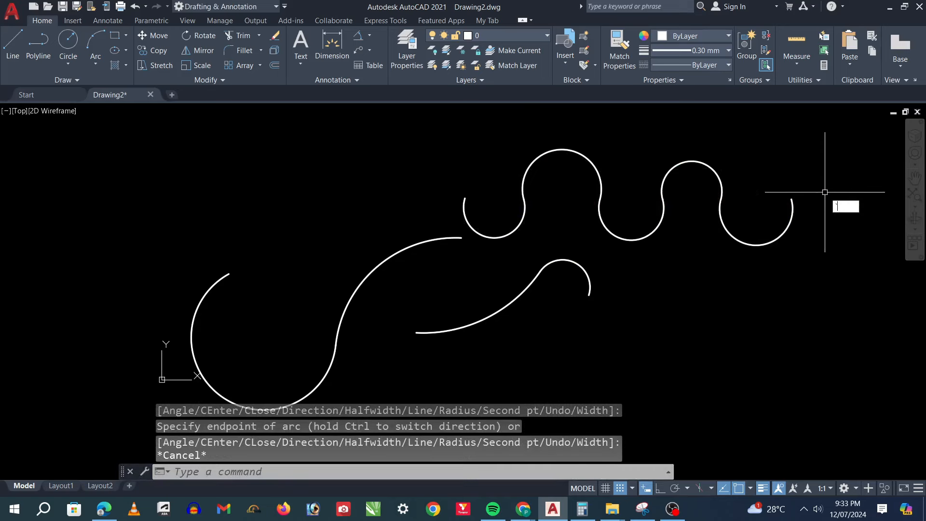
Erase the three arc polylines from the drawing.
{"action": "scroll", "coordinate": [507, 222], "scroll_direction": "down", "scroll_amount": 4}
{"action": "scroll", "coordinate": [578, 274], "scroll_direction": "up", "scroll_amount": 2}
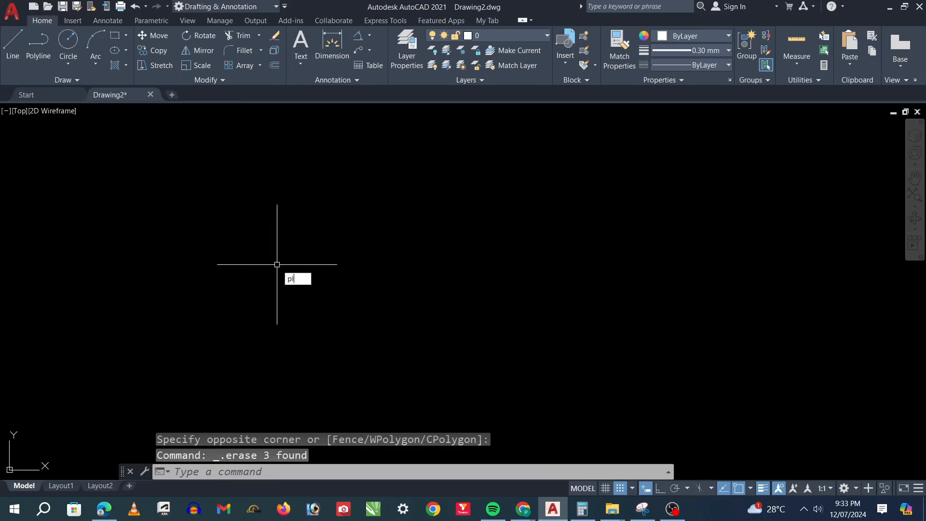
Draw a horizontal tapered polyline about 450 units long, using the Halfwidth option with starting half-width 5 and ending half-width 50.
{"action": "key", "text": "Return"}
{"action": "left_click", "coordinate": [189, 265]}
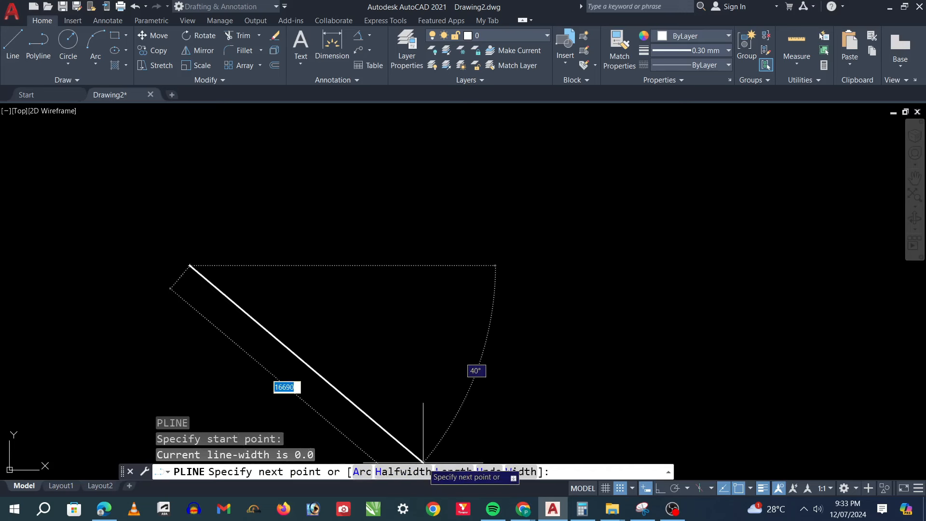
{"action": "left_click", "coordinate": [403, 471]}
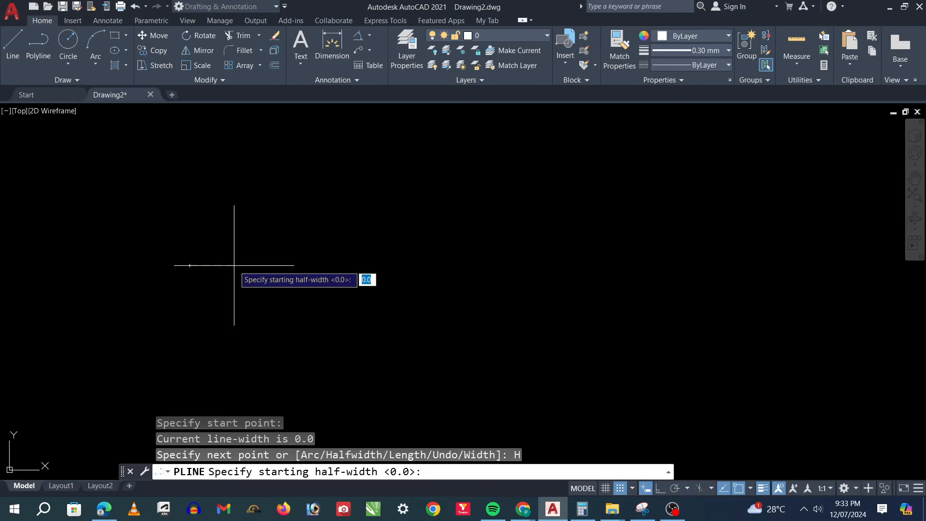
{"action": "key", "text": "Return"}
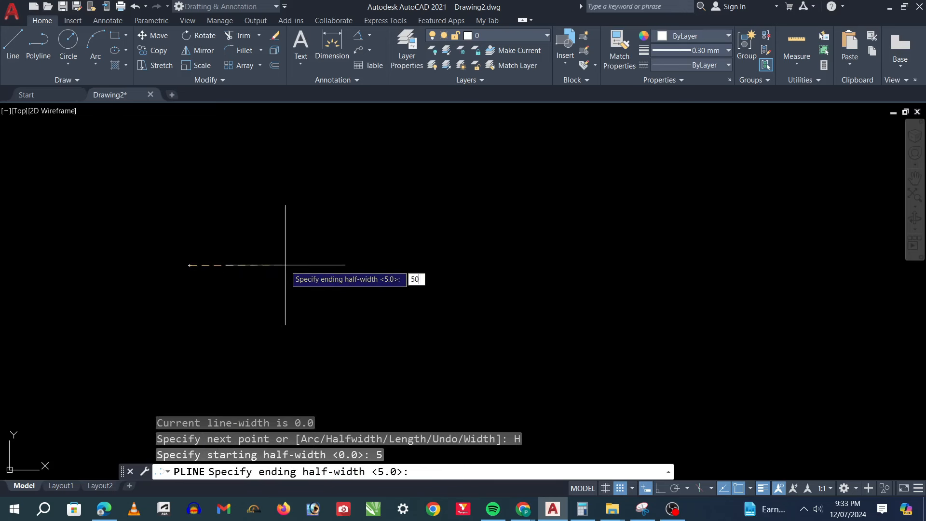
{"action": "key", "text": "Return"}
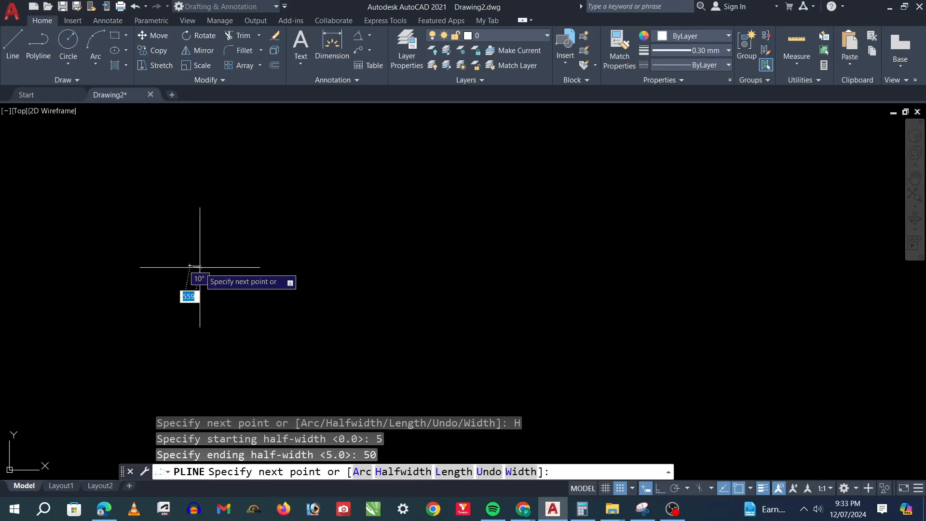
{"action": "scroll", "coordinate": [145, 258], "scroll_direction": "up", "scroll_amount": 2}
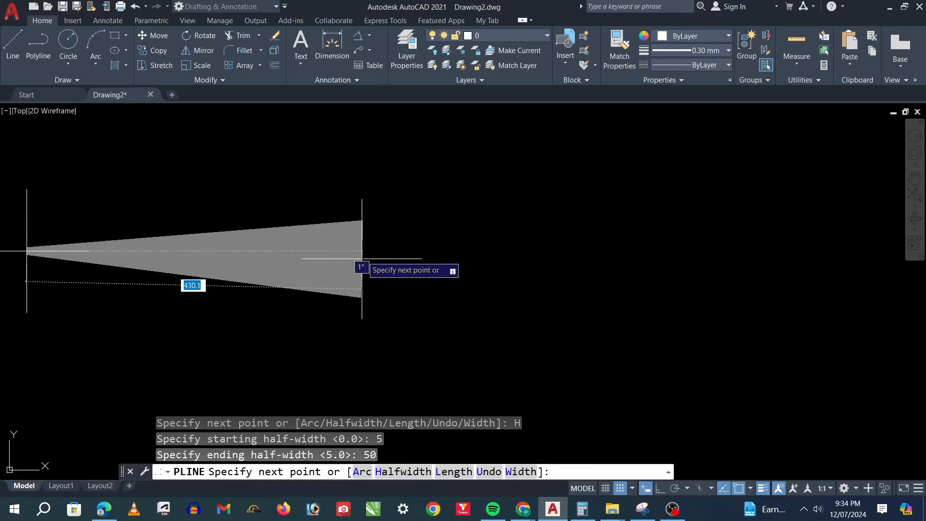
{"action": "left_click", "coordinate": [377, 251]}
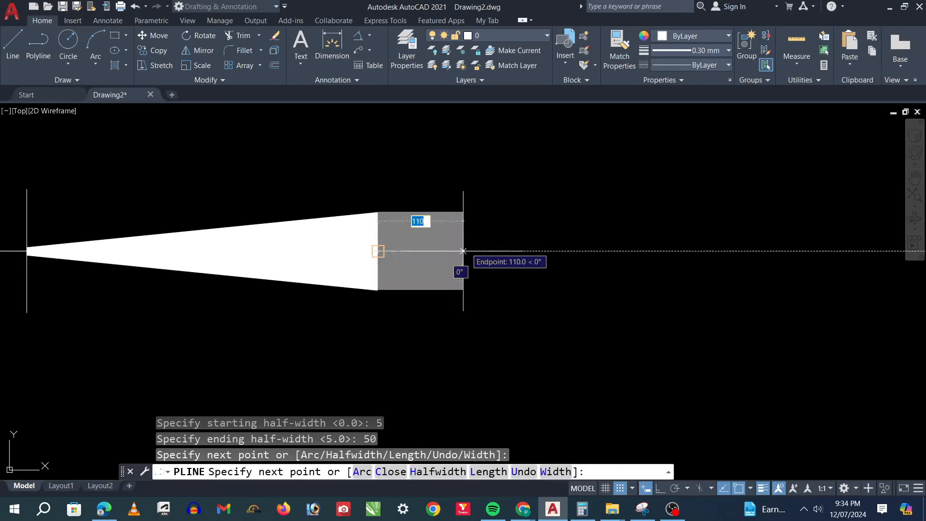
{"action": "key", "text": "Escape"}
{"action": "scroll", "coordinate": [430, 250], "scroll_direction": "down", "scroll_amount": 2}
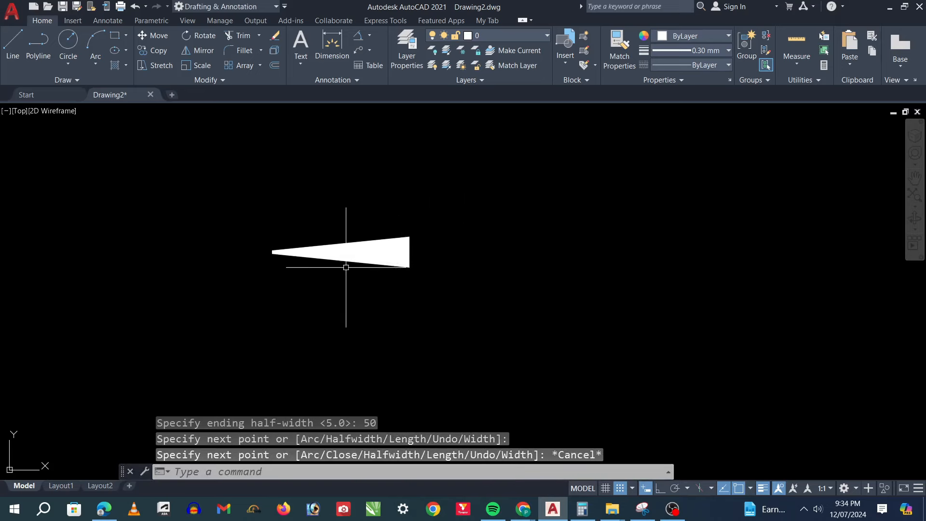
Draw a horizontal centreline about 500 units long from the middle of the tapered polyline's narrow end to beyond its wide end.
{"action": "scroll", "coordinate": [302, 259], "scroll_direction": "up", "scroll_amount": 2}
{"action": "scroll", "coordinate": [300, 259], "scroll_direction": "down", "scroll_amount": 1}
{"action": "scroll", "coordinate": [299, 258], "scroll_direction": "up", "scroll_amount": 1}
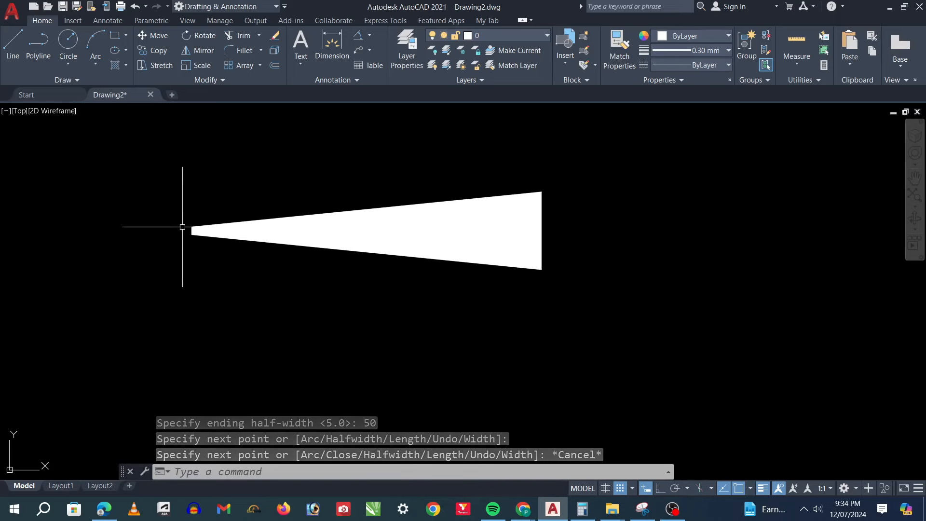
{"action": "type", "text": "l"}
{"action": "key", "text": "Return"}
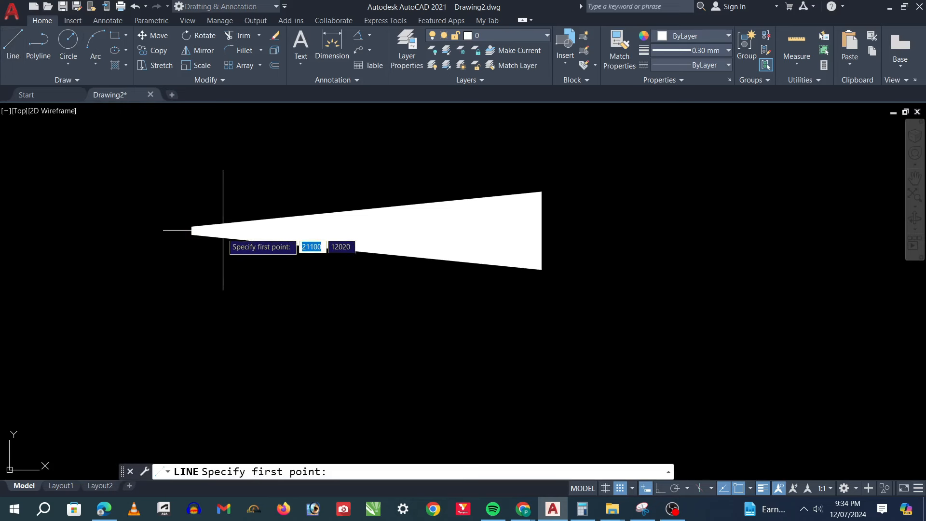
{"action": "left_click", "coordinate": [191, 230]}
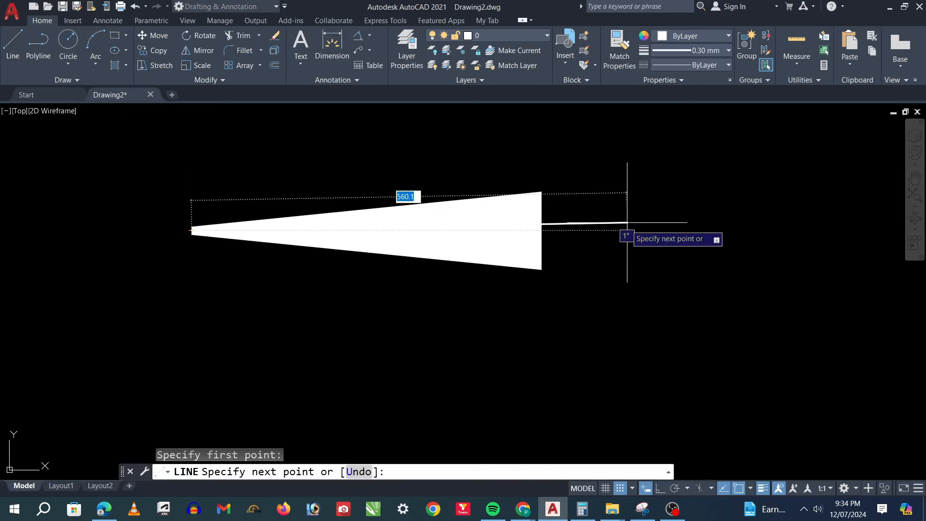
{"action": "left_click", "coordinate": [581, 230]}
{"action": "key", "text": "Escape"}
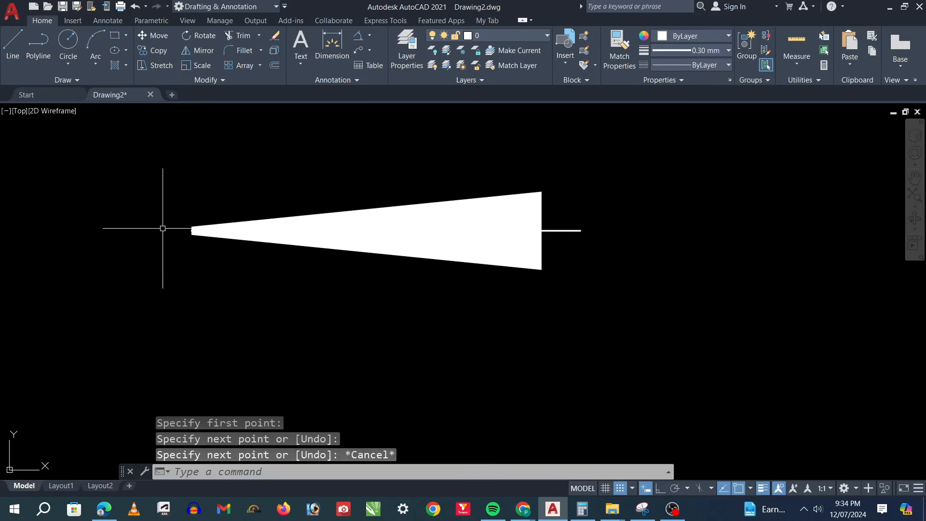
{"action": "scroll", "coordinate": [195, 230], "scroll_direction": "up", "scroll_amount": 2}
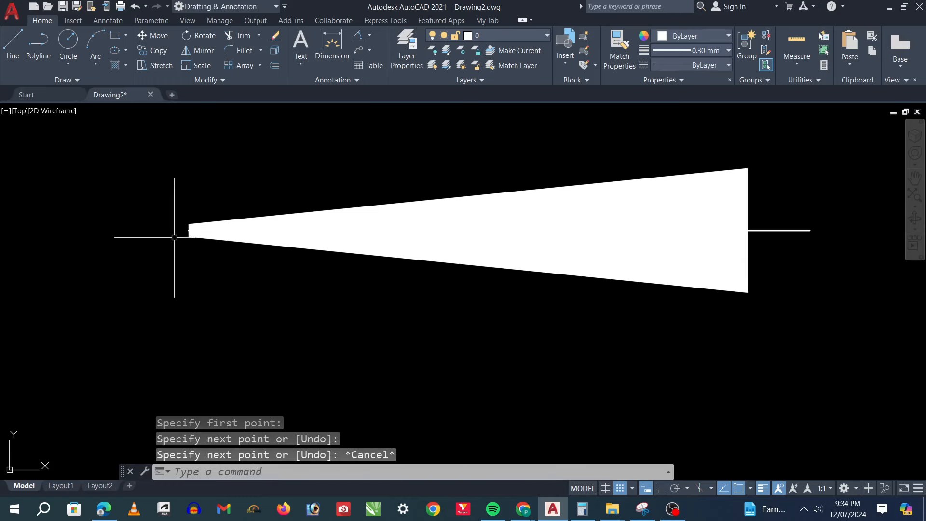
{"action": "scroll", "coordinate": [196, 219], "scroll_direction": "up", "scroll_amount": 3}
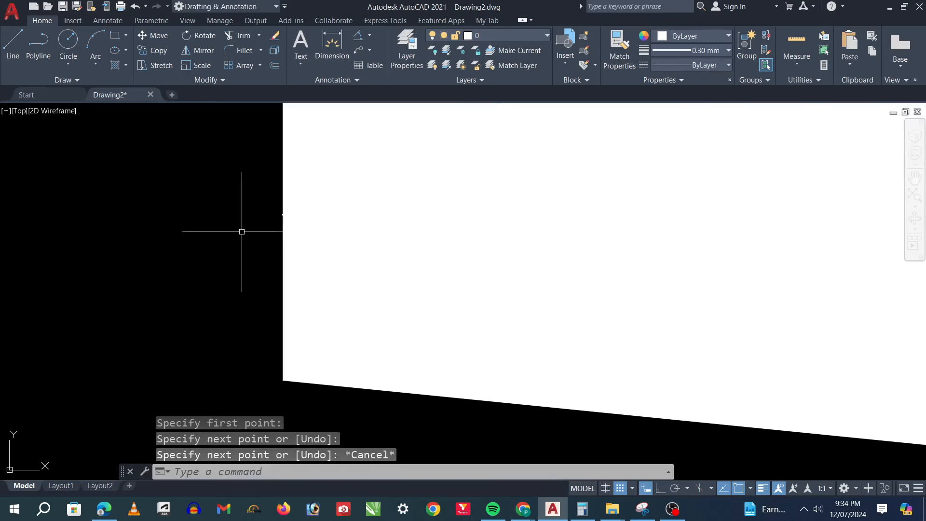
{"action": "scroll", "coordinate": [237, 230], "scroll_direction": "down", "scroll_amount": 2}
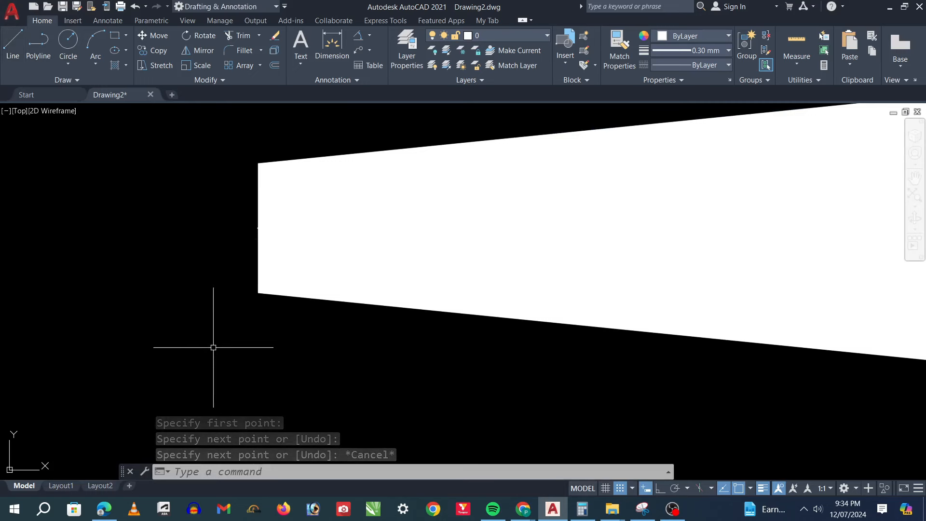
{"action": "type", "text": "l"}
{"action": "key", "text": "Return"}
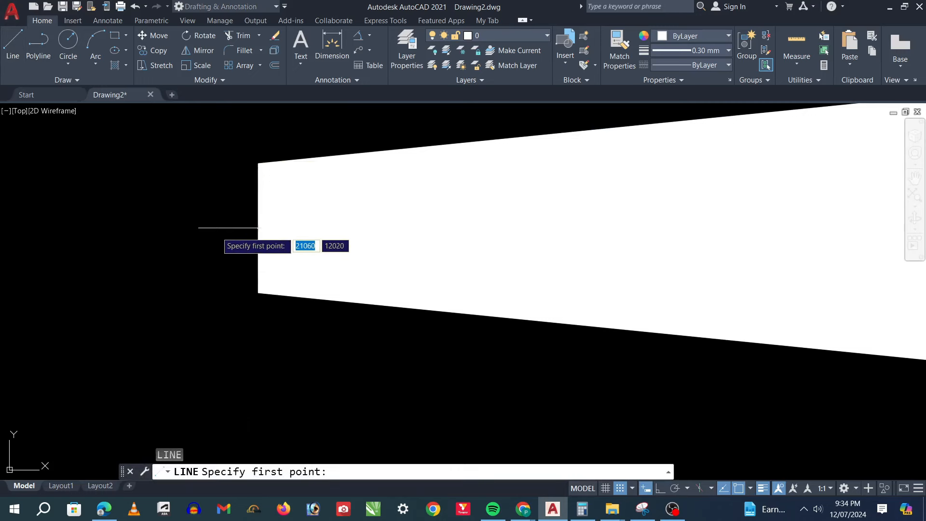
{"action": "left_click", "coordinate": [258, 228]}
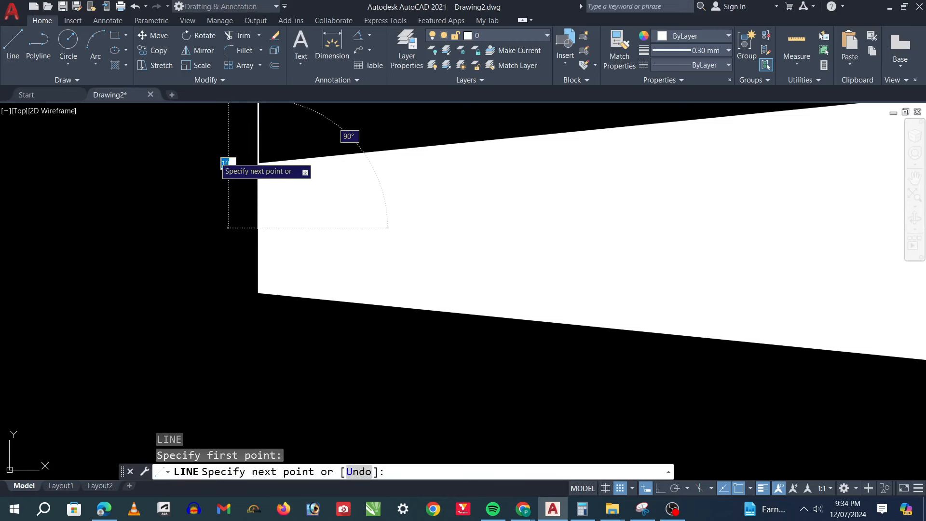
{"action": "scroll", "coordinate": [239, 166], "scroll_direction": "up", "scroll_amount": 4}
{"action": "scroll", "coordinate": [200, 199], "scroll_direction": "down", "scroll_amount": 8}
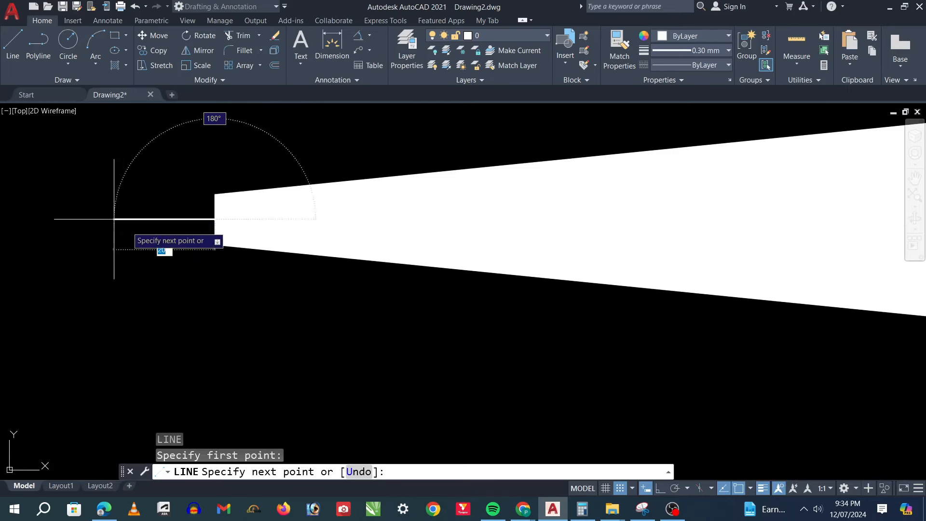
{"action": "key", "text": "Escape"}
Draw a short horizontal line through the upper corner of the tapered polyline's wide end.
{"action": "scroll", "coordinate": [407, 264], "scroll_direction": "down", "scroll_amount": 5}
{"action": "scroll", "coordinate": [407, 265], "scroll_direction": "up", "scroll_amount": 5}
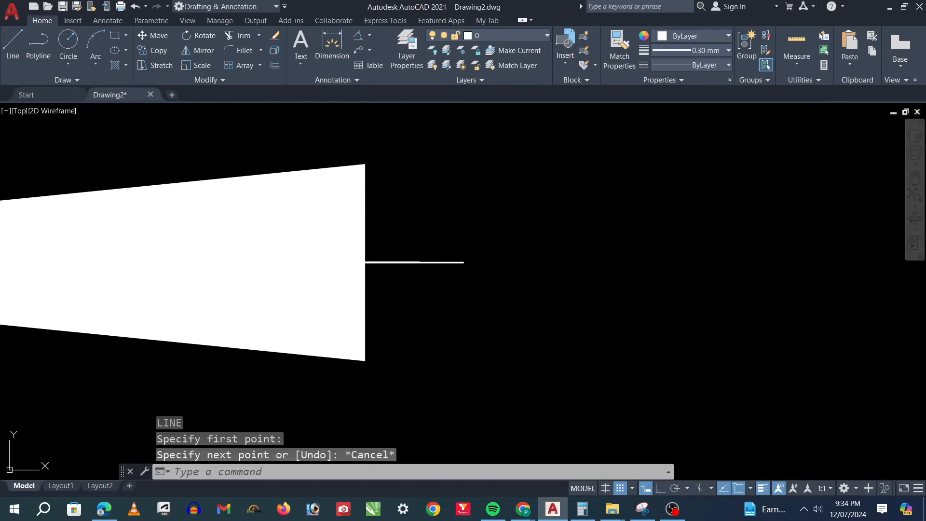
{"action": "key", "text": "Return"}
{"action": "left_click", "coordinate": [424, 163]}
{"action": "left_click", "coordinate": [286, 164]}
{"action": "key", "text": "Escape"}
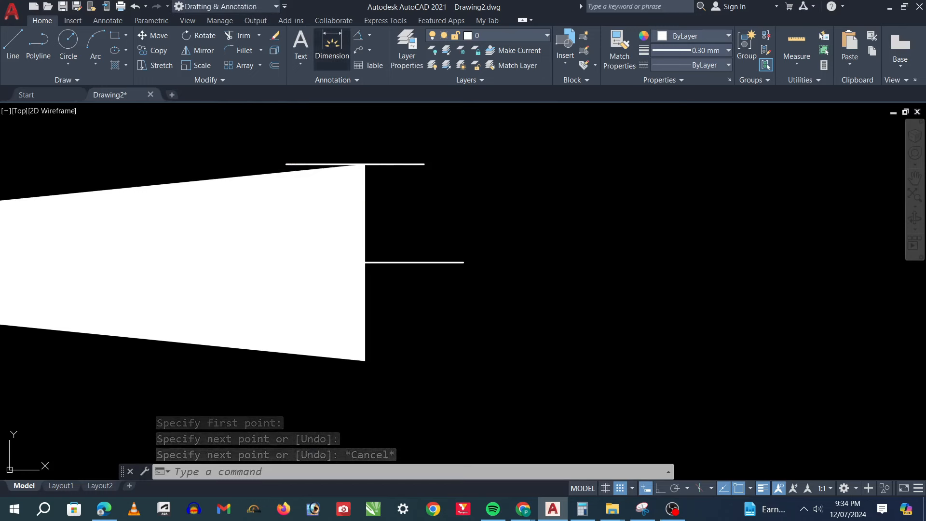
Add a vertical linear dimension between the upper corner line and the centreline at the tapered polyline's wide end.
{"action": "left_click", "coordinate": [332, 44]}
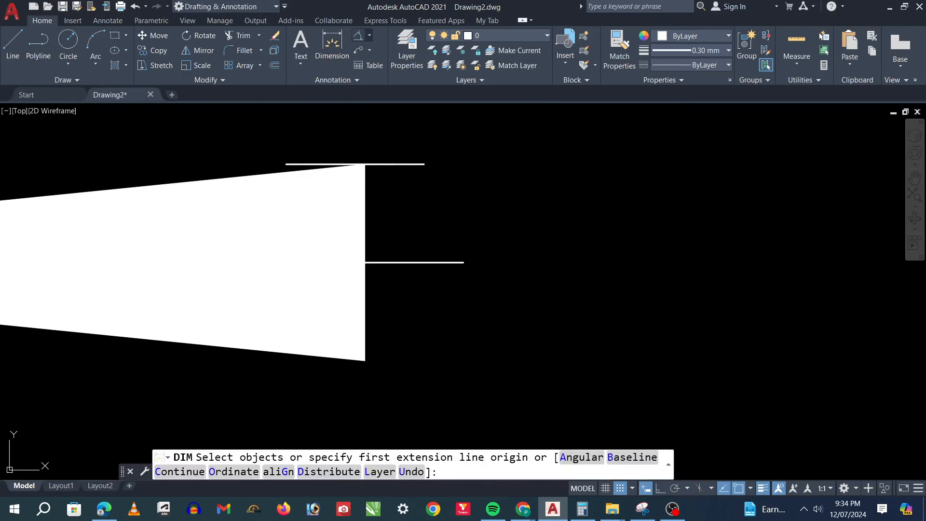
{"action": "left_click", "coordinate": [369, 36]}
{"action": "left_click", "coordinate": [415, 77]}
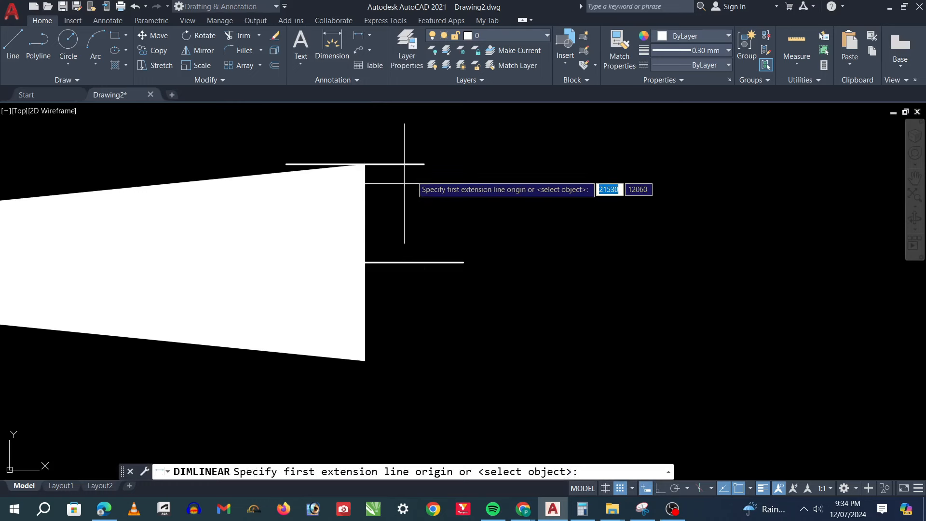
{"action": "left_click", "coordinate": [425, 164]}
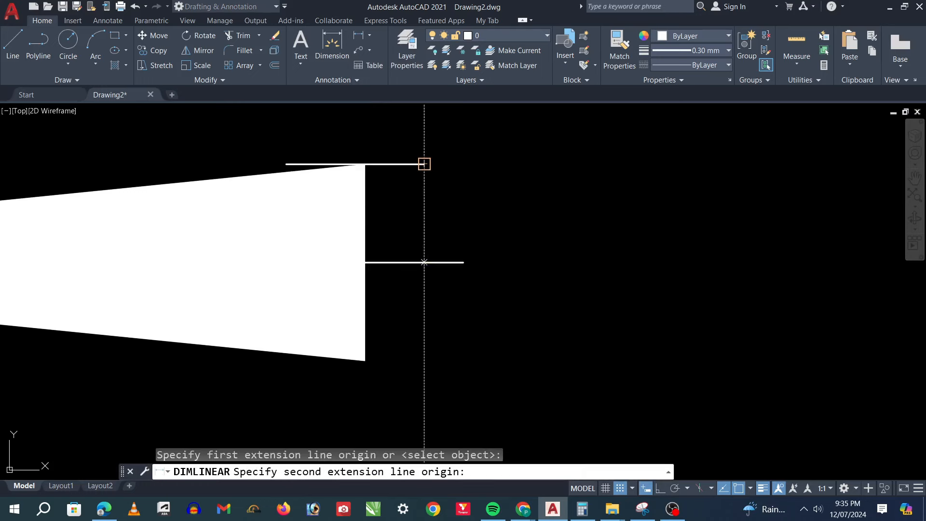
{"action": "left_click", "coordinate": [424, 262]}
{"action": "left_click", "coordinate": [424, 234]}
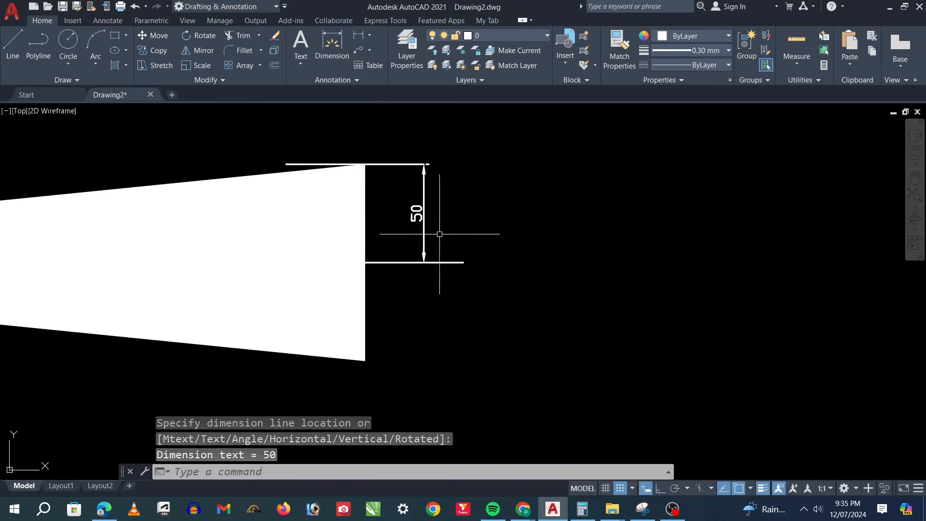
Draw a horizontal polyline segment about 110 units long above the tapered polyline, using Halfwidth with starting half-width 0 and ending half-width 100.
{"action": "scroll", "coordinate": [402, 239], "scroll_direction": "down", "scroll_amount": 2}
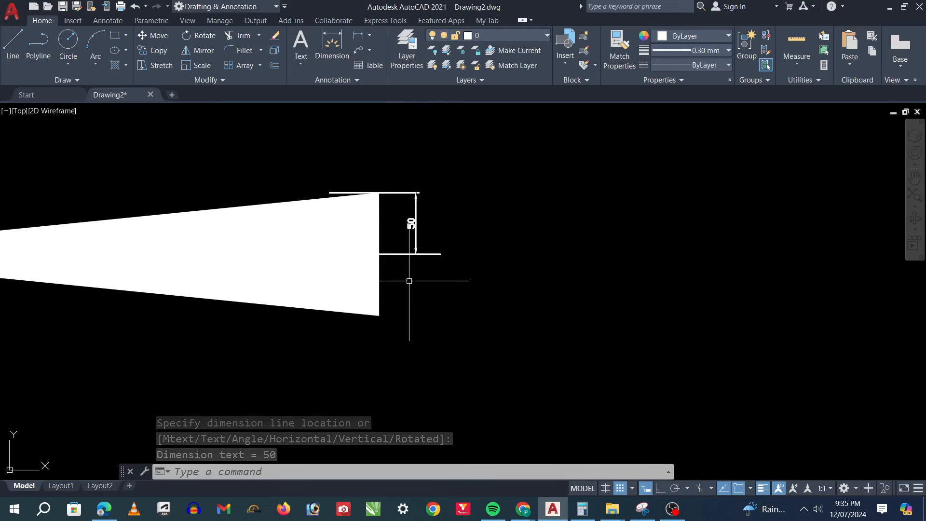
{"action": "scroll", "coordinate": [525, 263], "scroll_direction": "down", "scroll_amount": 3}
{"action": "scroll", "coordinate": [239, 251], "scroll_direction": "up", "scroll_amount": 6}
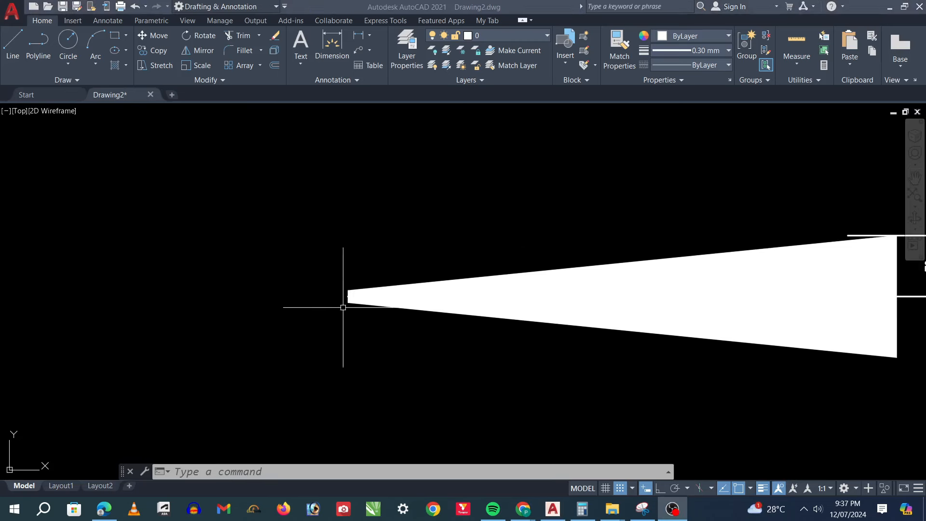
{"action": "scroll", "coordinate": [343, 305], "scroll_direction": "down", "scroll_amount": 3}
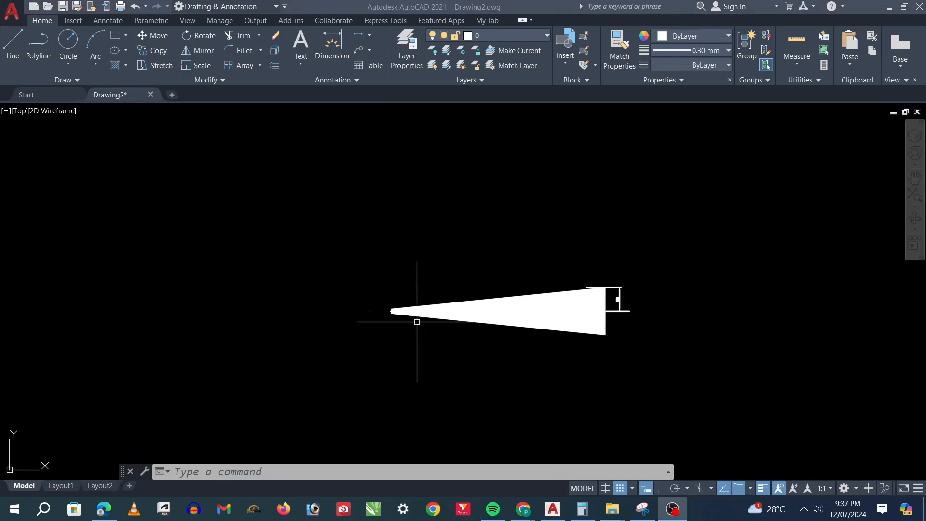
{"action": "type", "text": "pl"}
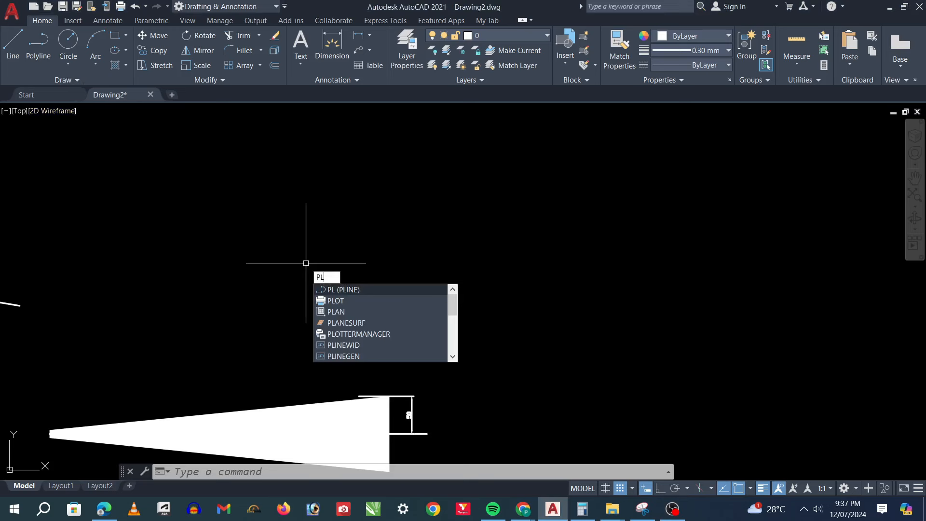
{"action": "key", "text": "Return"}
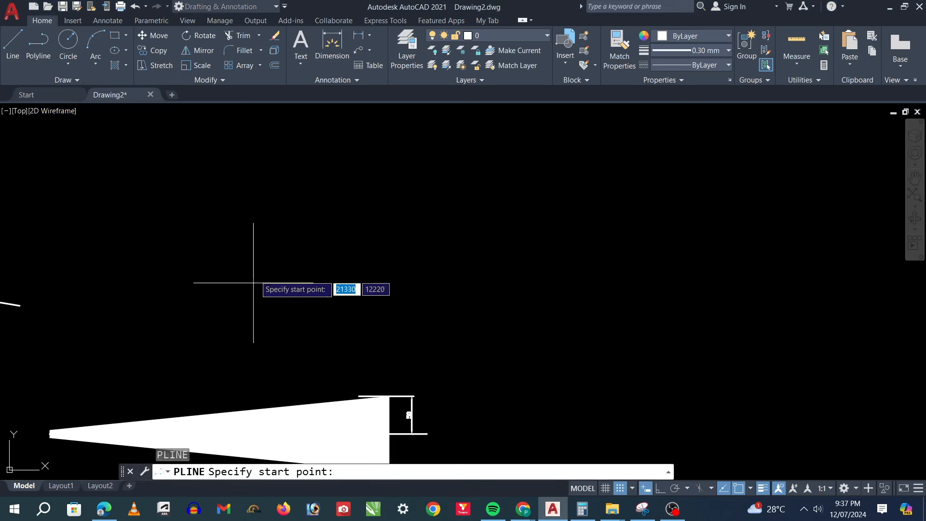
{"action": "left_click", "coordinate": [276, 275]}
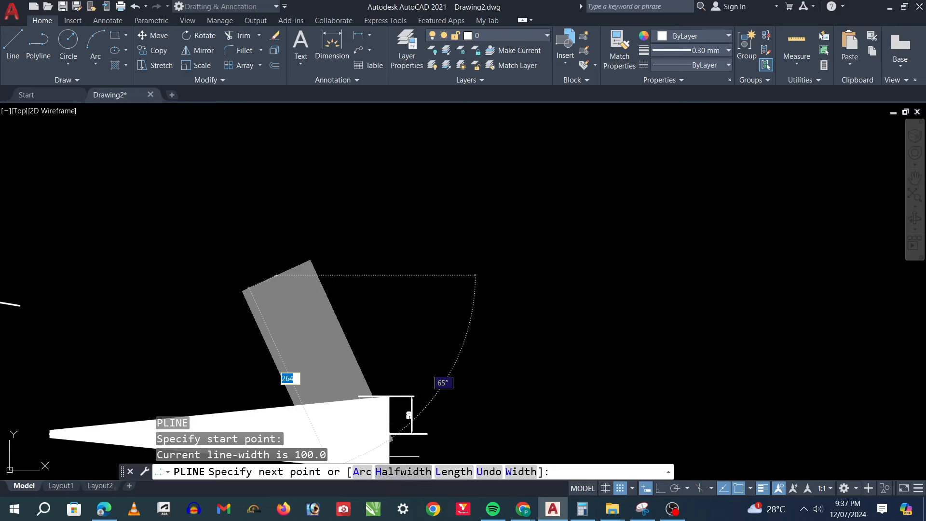
{"action": "type", "text": "h"}
{"action": "key", "text": "Return"}
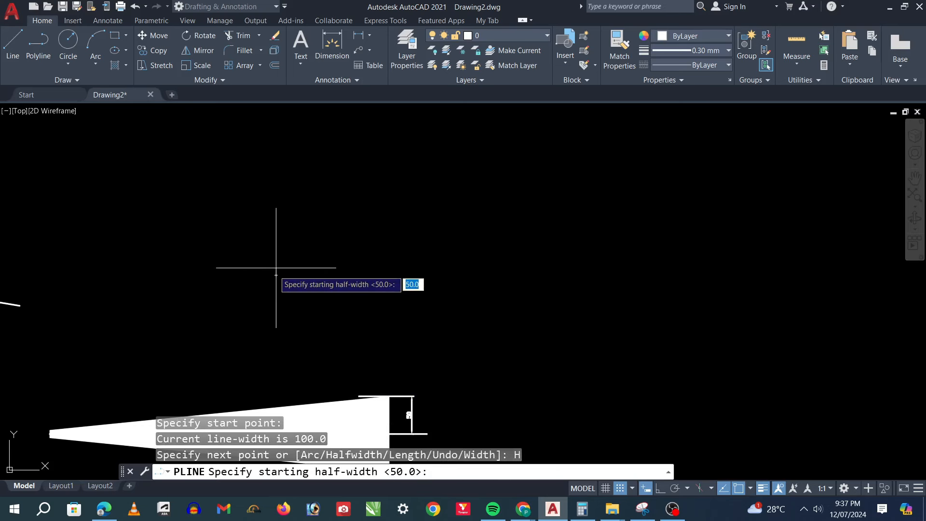
{"action": "key", "text": "Return"}
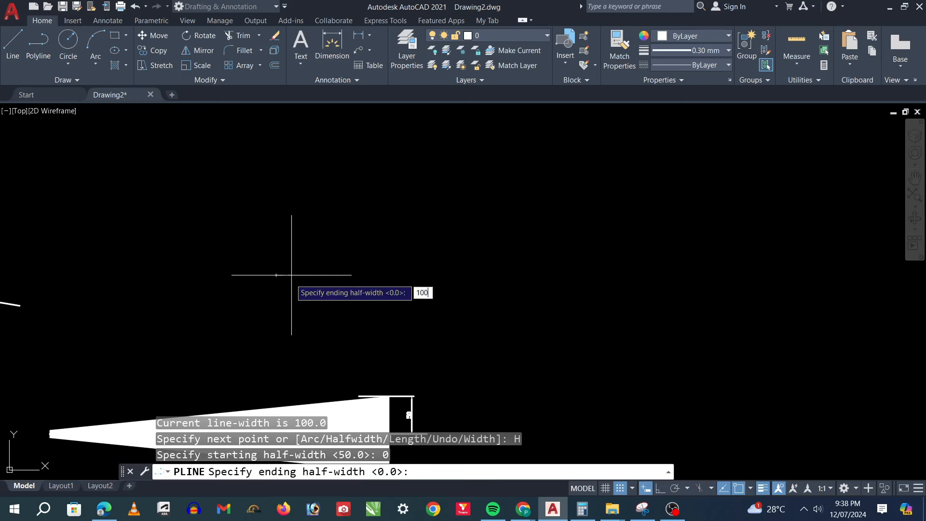
{"action": "key", "text": "Return"}
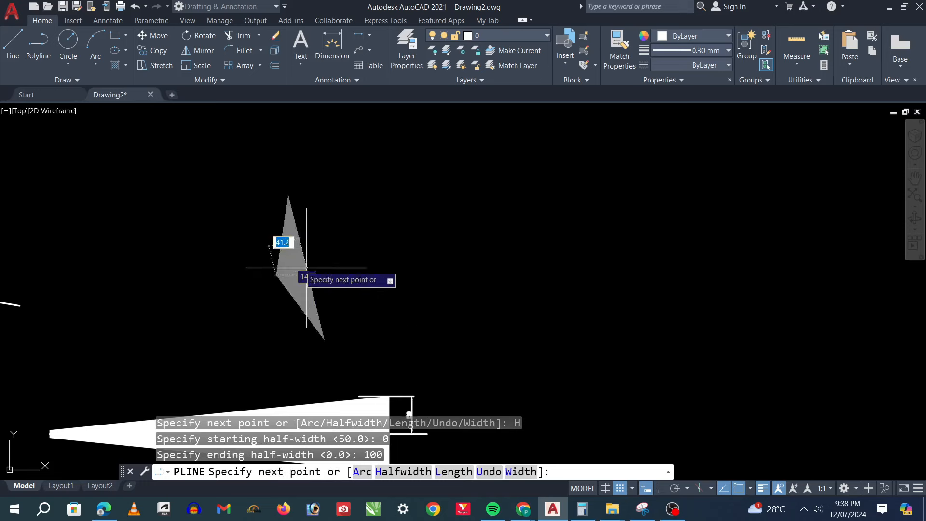
{"action": "scroll", "coordinate": [322, 283], "scroll_direction": "up", "scroll_amount": 4}
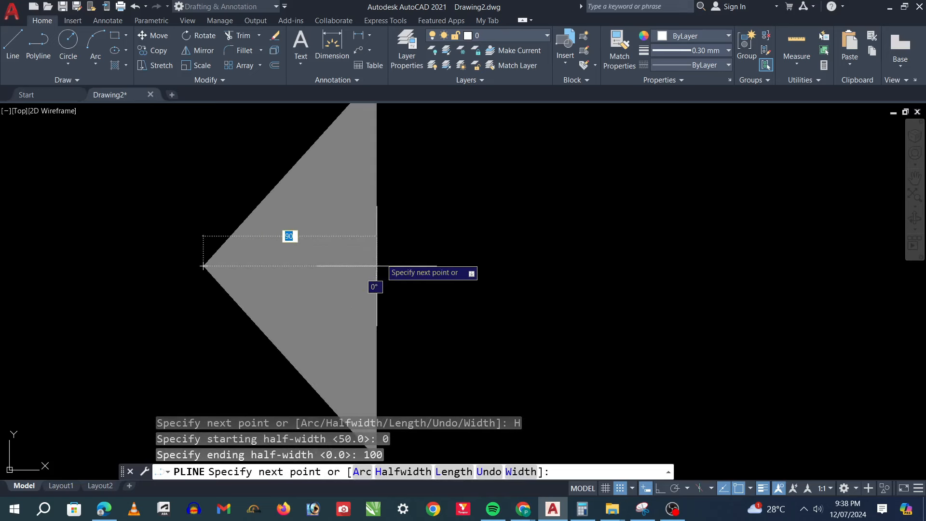
{"action": "scroll", "coordinate": [424, 267], "scroll_direction": "down", "scroll_amount": 2}
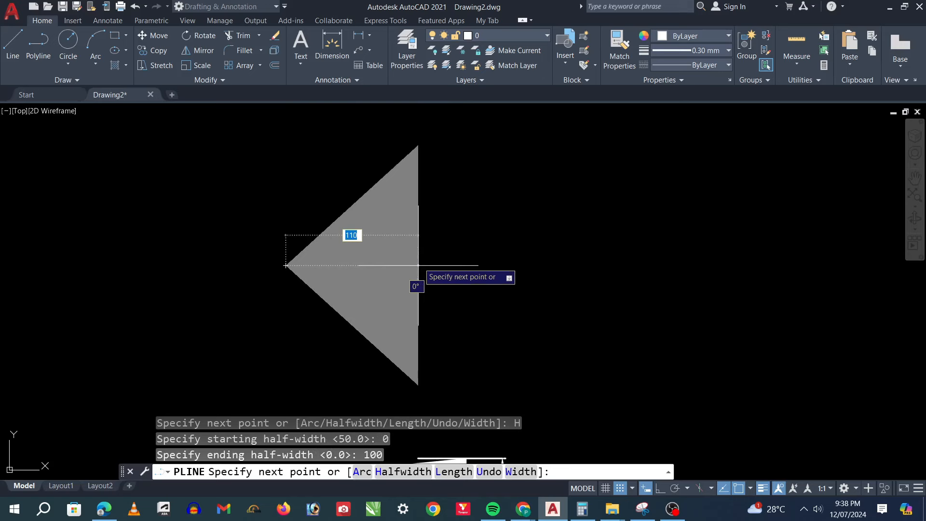
{"action": "left_click", "coordinate": [418, 265]}
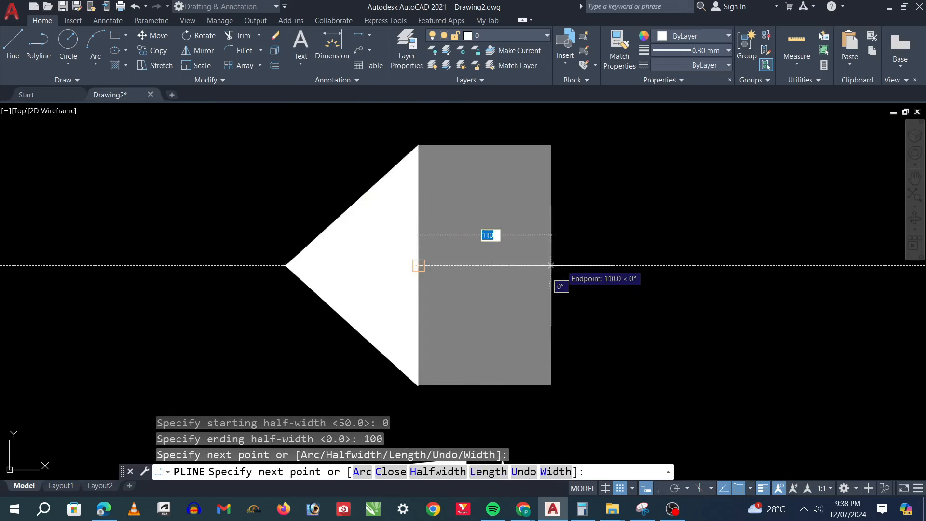
Continue from the arrowhead's wide end with four constant-width segments running horizontally, upward, down to the right and down to the left, and finish the polyline.
{"action": "left_click", "coordinate": [671, 265]}
{"action": "scroll", "coordinate": [502, 274], "scroll_direction": "down", "scroll_amount": 5}
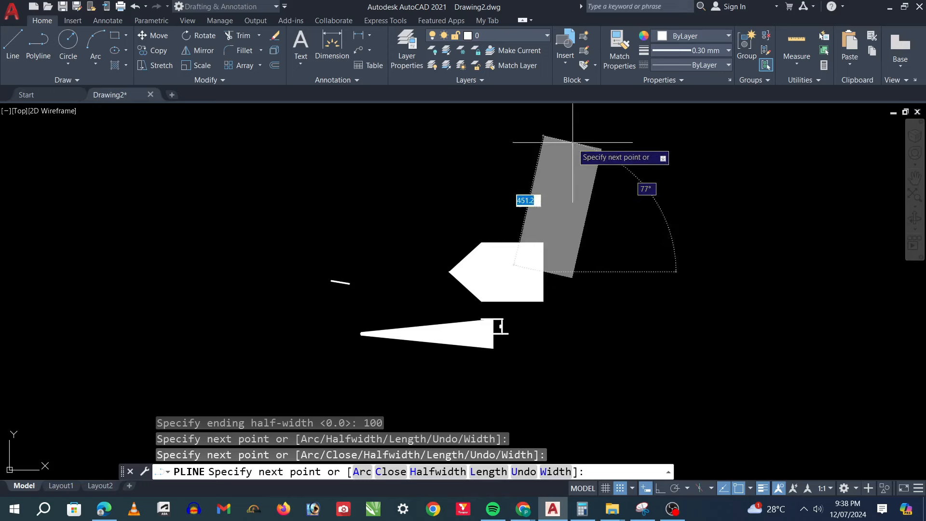
{"action": "left_click", "coordinate": [575, 166]}
{"action": "left_click", "coordinate": [778, 240]}
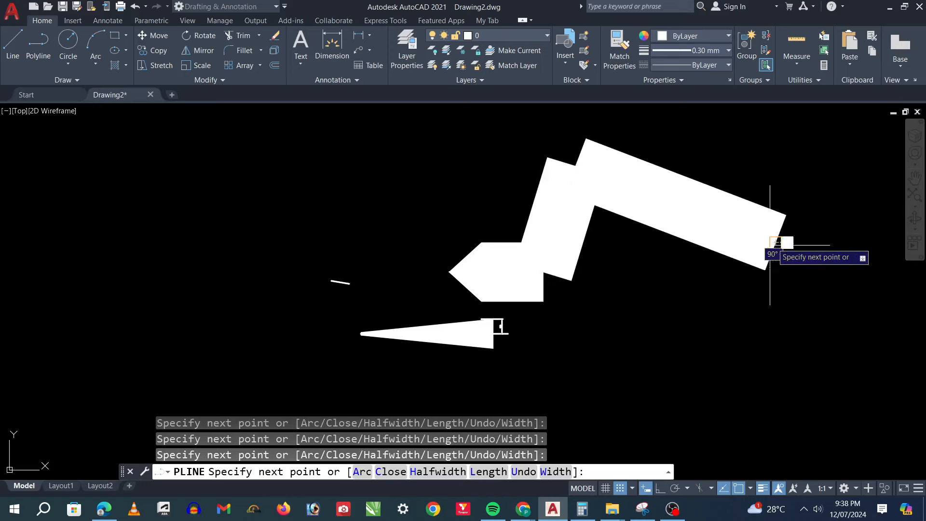
{"action": "left_click", "coordinate": [614, 372]}
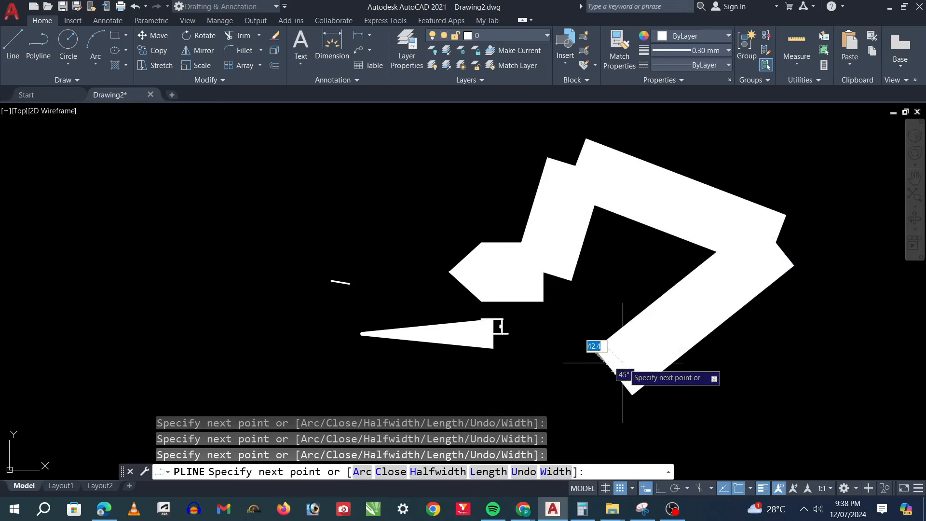
{"action": "key", "text": "Return"}
{"action": "scroll", "coordinate": [565, 382], "scroll_direction": "down", "scroll_amount": 2}
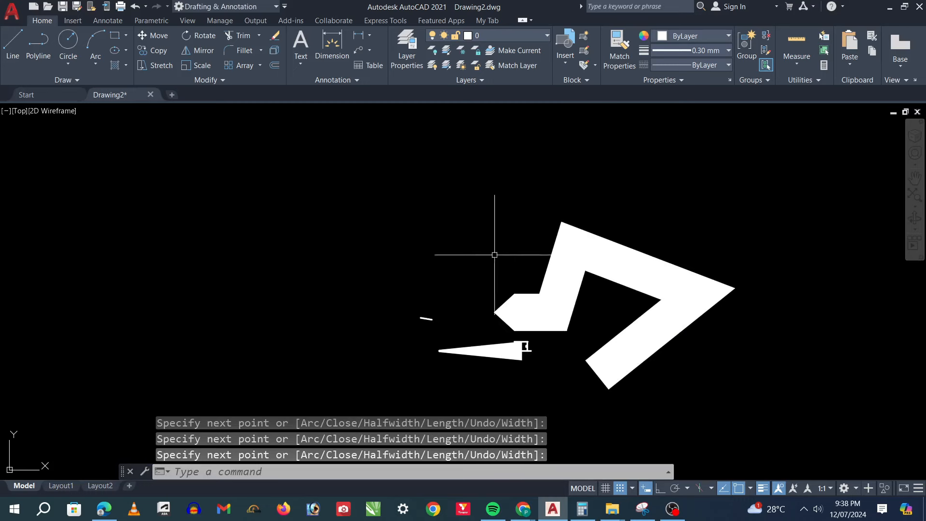
{"action": "scroll", "coordinate": [587, 310], "scroll_direction": "down", "scroll_amount": 3}
{"action": "scroll", "coordinate": [603, 320], "scroll_direction": "up", "scroll_amount": 5}
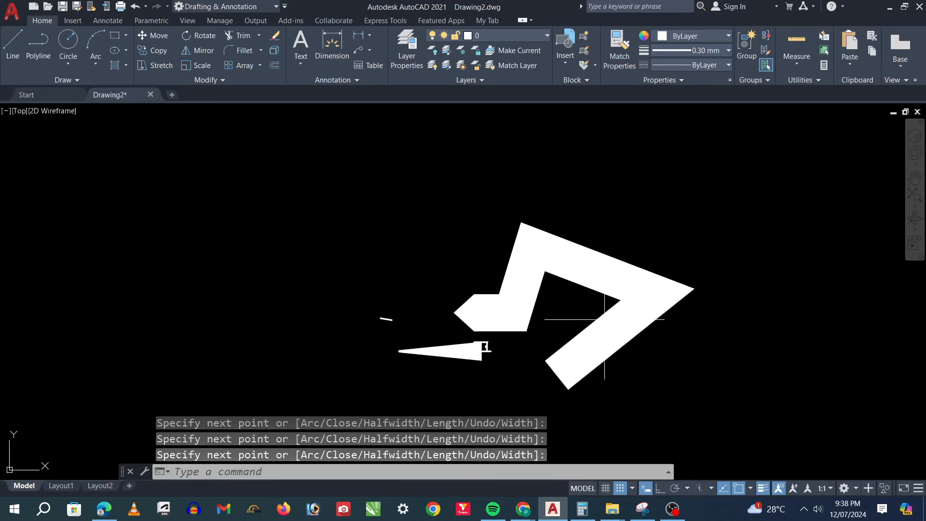
{"action": "scroll", "coordinate": [314, 313], "scroll_direction": "down", "scroll_amount": 4}
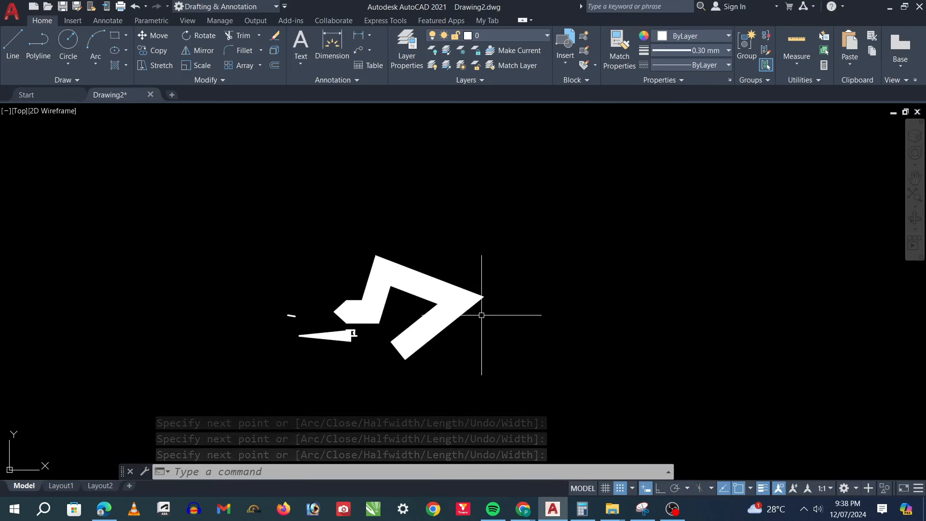
{"action": "left_click", "coordinate": [508, 263]}
{"action": "key", "text": "Escape"}
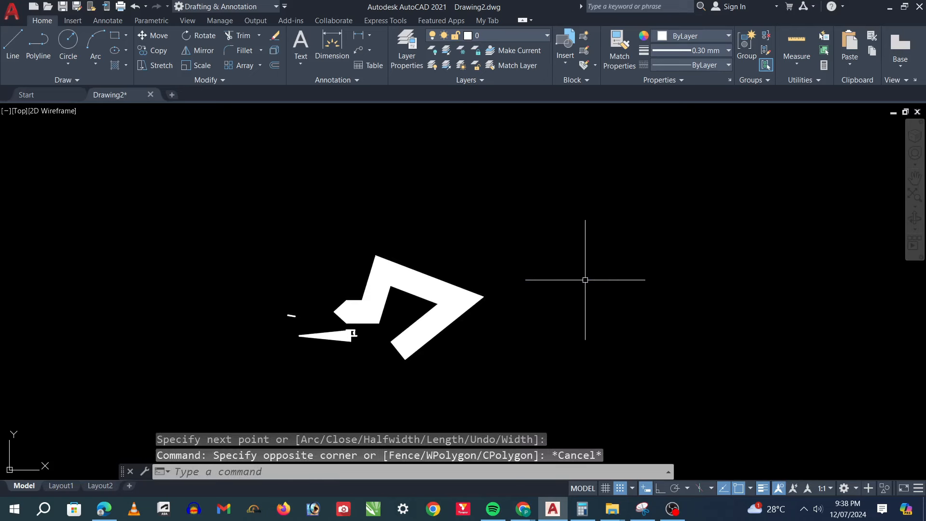
{"action": "type", "text": "l"}
{"action": "key", "text": "Escape"}
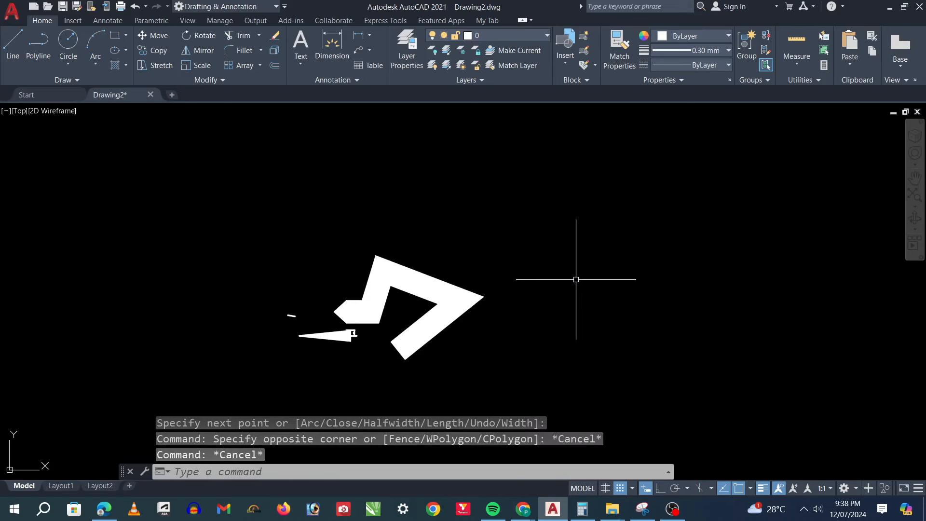
Draw three connected wide polyline segments right of the arrow shape: one nearly horizontal, one rising to the right and one straight down.
{"action": "type", "text": "pl"}
{"action": "key", "text": "Return"}
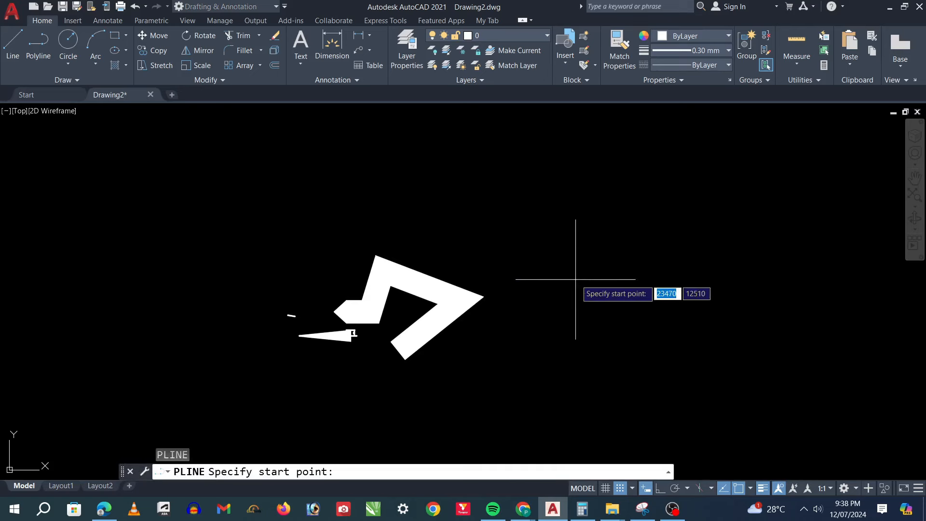
{"action": "left_click", "coordinate": [529, 286]}
{"action": "left_click", "coordinate": [617, 295]}
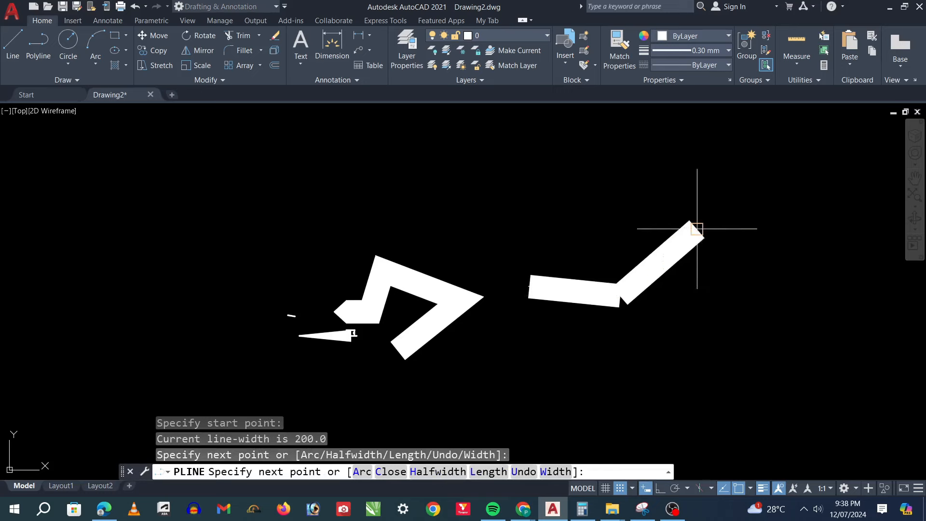
{"action": "left_click", "coordinate": [697, 226]}
{"action": "left_click", "coordinate": [697, 351]}
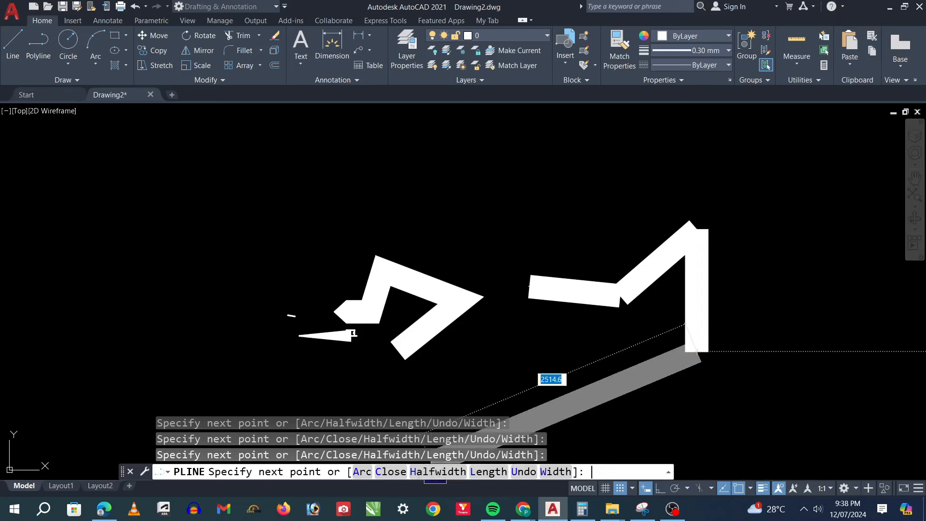
Use Halfwidth to give the polyline's fourth segment a starting half-width of 100 and an ending half-width of 0.
{"action": "type", "text": "h"}
{"action": "key", "text": "Return"}
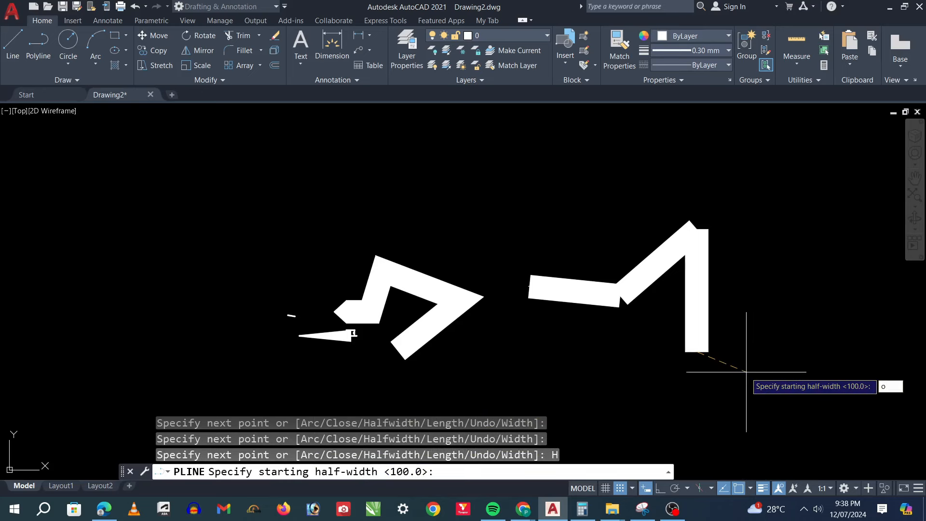
{"action": "type", "text": "o"}
{"action": "key", "text": "Return"}
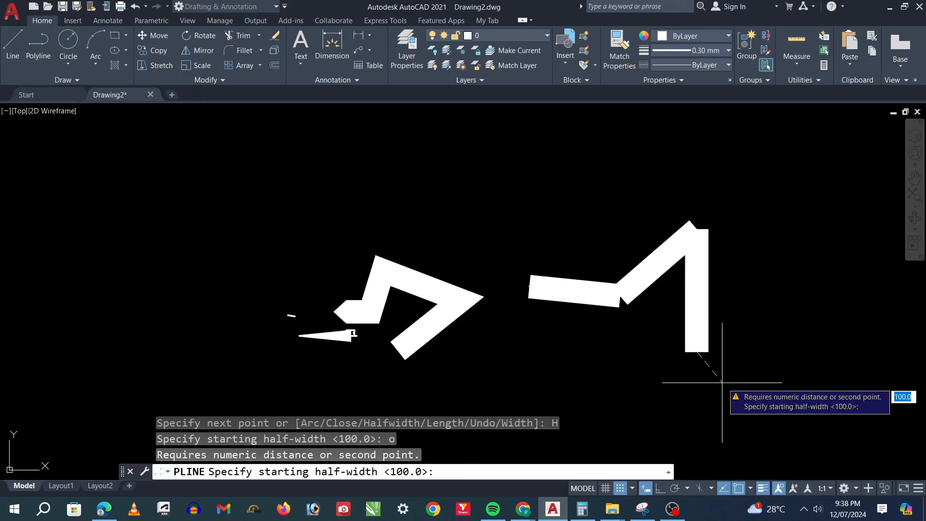
{"action": "key", "text": "Return"}
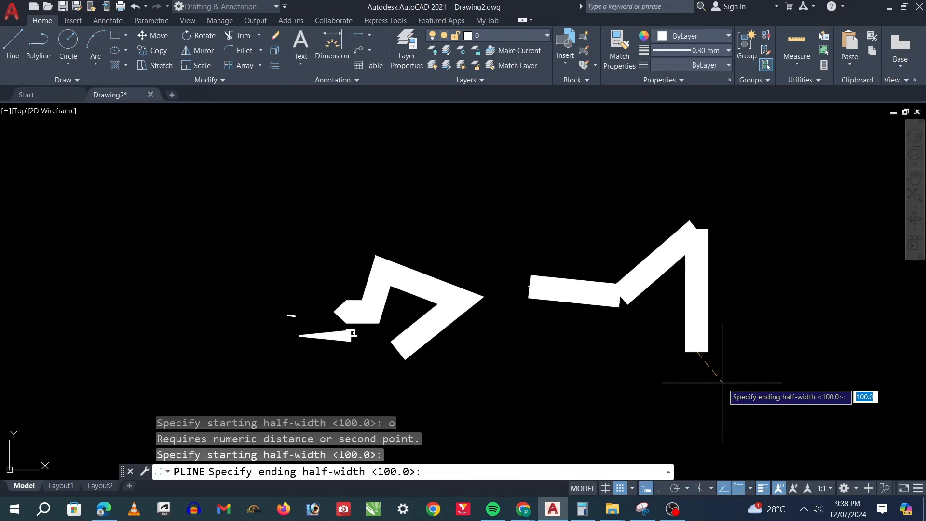
{"action": "key", "text": "Return"}
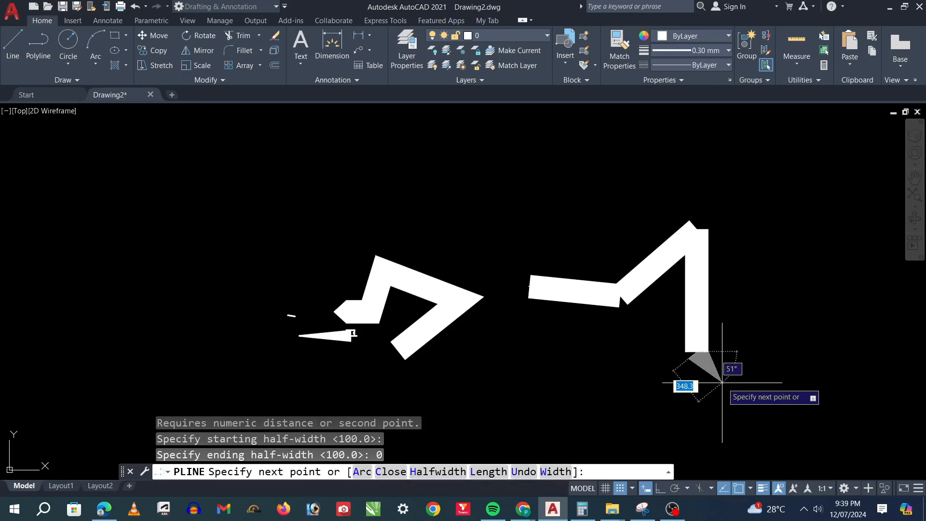
Set both the starting and ending half-width to 0 and end the polyline after its vertical segment.
{"action": "type", "text": "h"}
{"action": "key", "text": "Return"}
{"action": "type", "text": "0"}
{"action": "key", "text": "Return"}
{"action": "key", "text": "Return"}
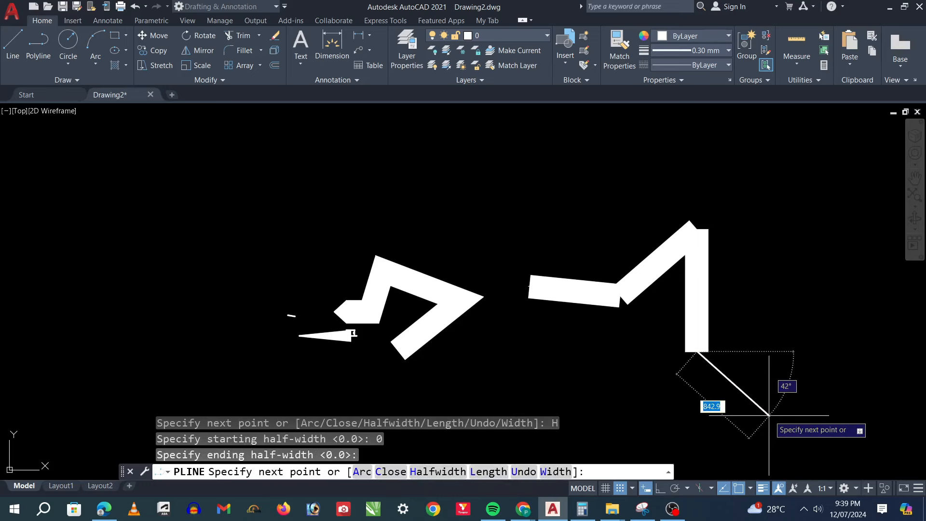
{"action": "key", "text": "Escape"}
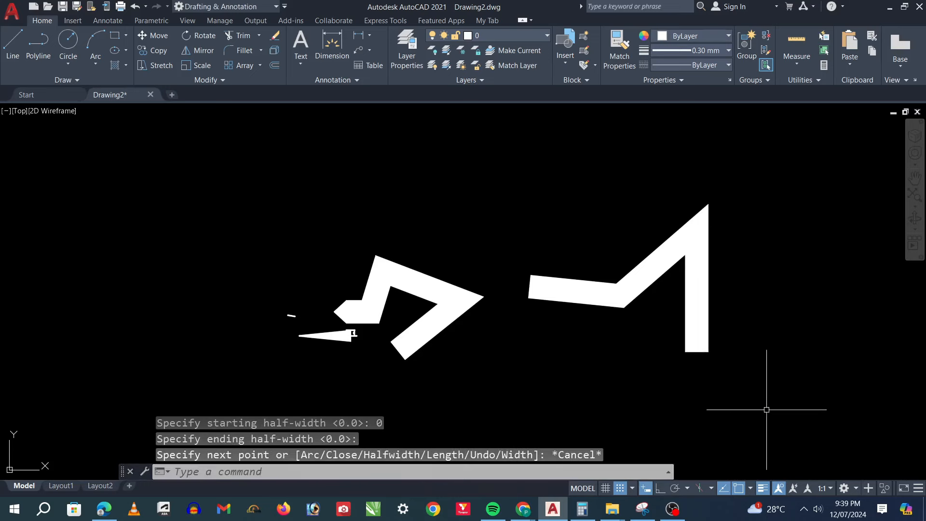
Start a polyline right of the existing shapes and draw a short horizontal arrowhead with Halfwidth set from 0 to 100.
{"action": "scroll", "coordinate": [428, 366], "scroll_direction": "down", "scroll_amount": 4}
{"action": "scroll", "coordinate": [482, 202], "scroll_direction": "up", "scroll_amount": 4}
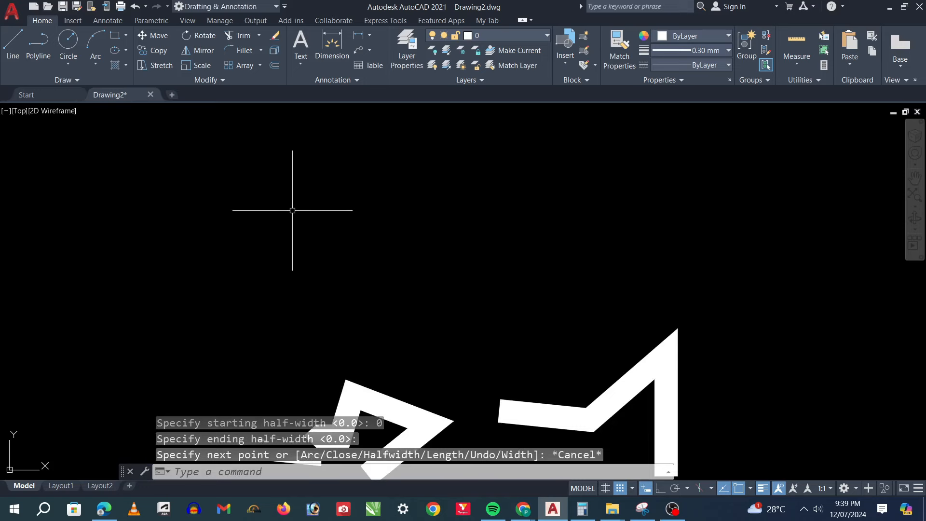
{"action": "type", "text": "pl"}
{"action": "key", "text": "Return"}
{"action": "scroll", "coordinate": [423, 378], "scroll_direction": "down", "scroll_amount": 3}
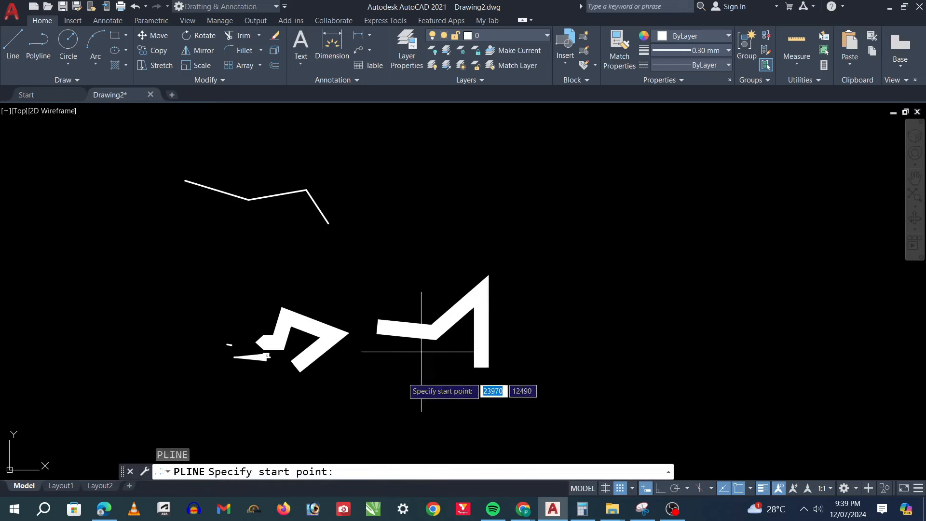
{"action": "left_click", "coordinate": [554, 238]}
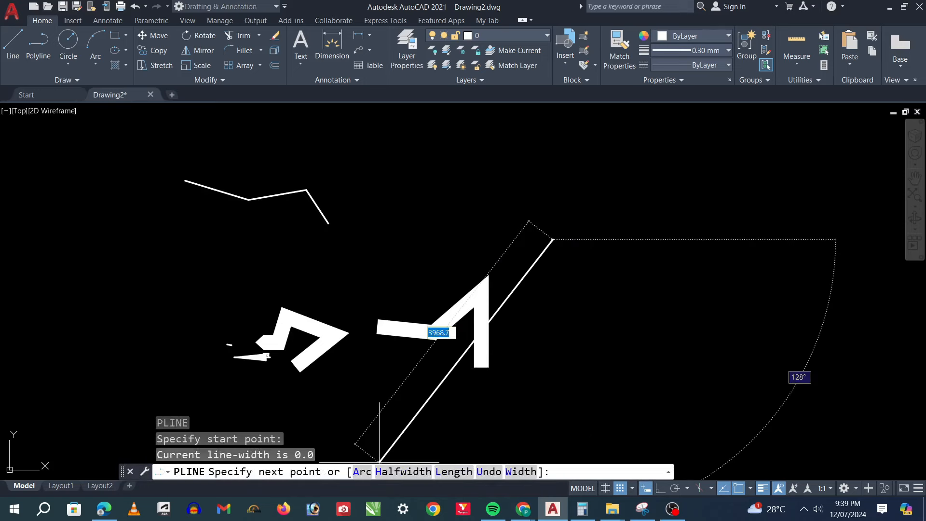
{"action": "right_click", "coordinate": [582, 223]}
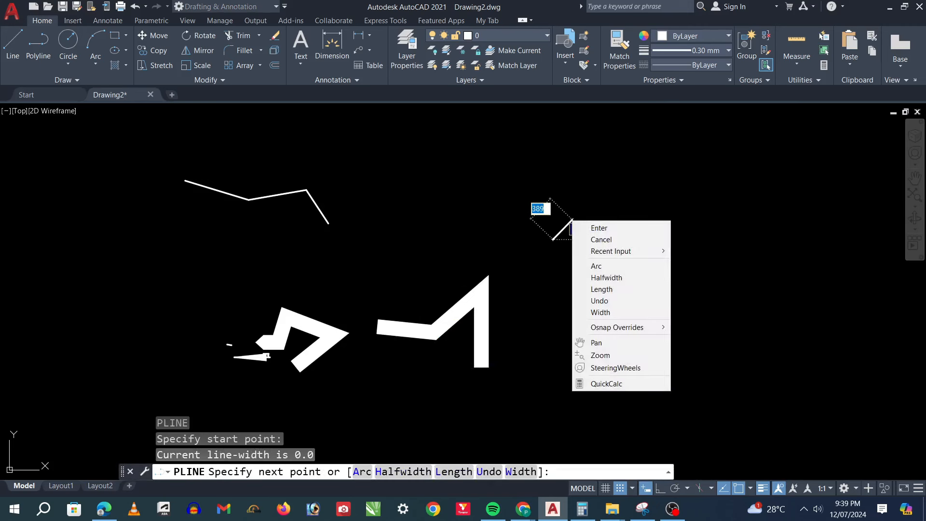
{"action": "left_click", "coordinate": [615, 275]}
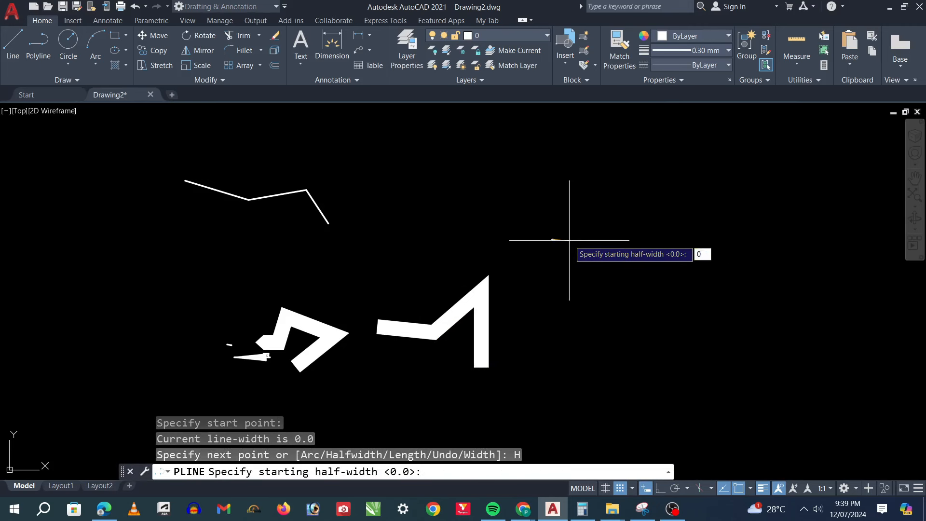
{"action": "key", "text": "Return"}
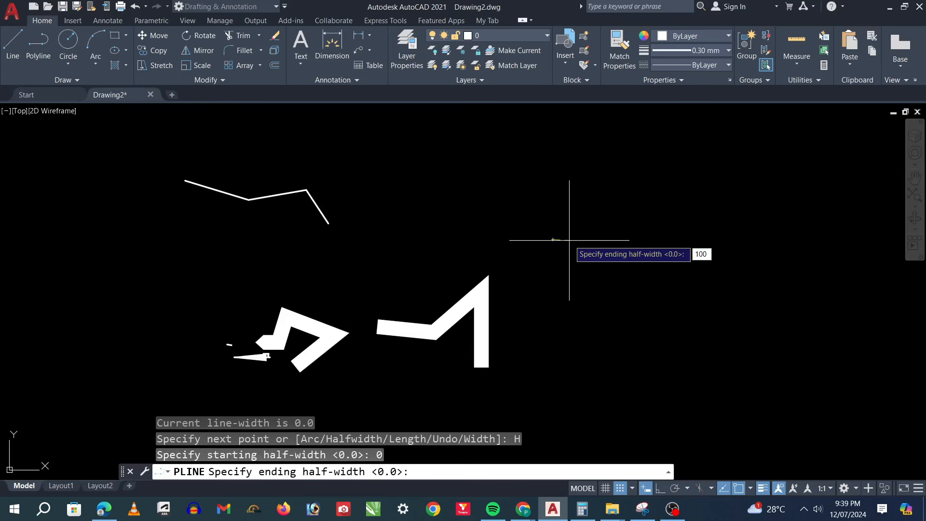
{"action": "type", "text": "100"}
{"action": "key", "text": "Return"}
{"action": "scroll", "coordinate": [585, 245], "scroll_direction": "up", "scroll_amount": 4}
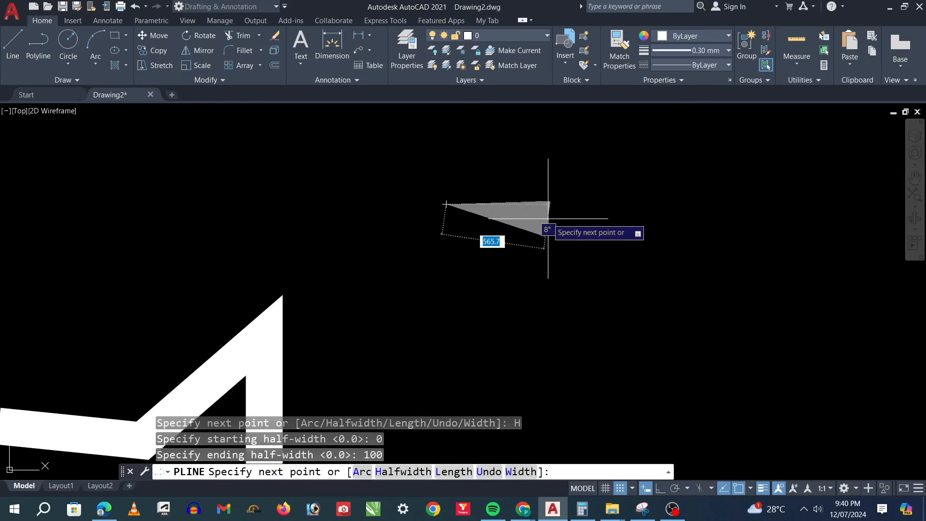
{"action": "left_click", "coordinate": [494, 204]}
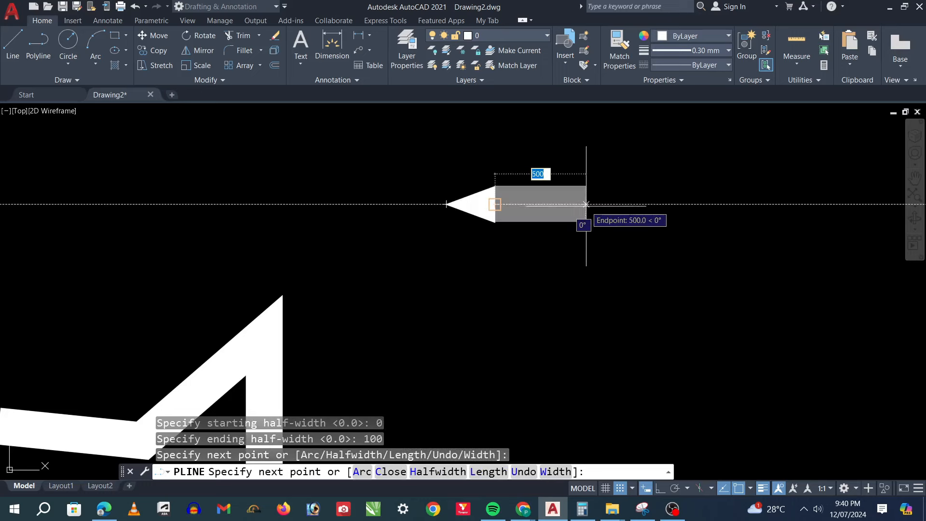
Extend the arrowhead with constant-width segments 500 to the right, straight down and back down to the left, and finish the polyline.
{"action": "left_click", "coordinate": [586, 204]}
{"action": "left_click", "coordinate": [586, 295]}
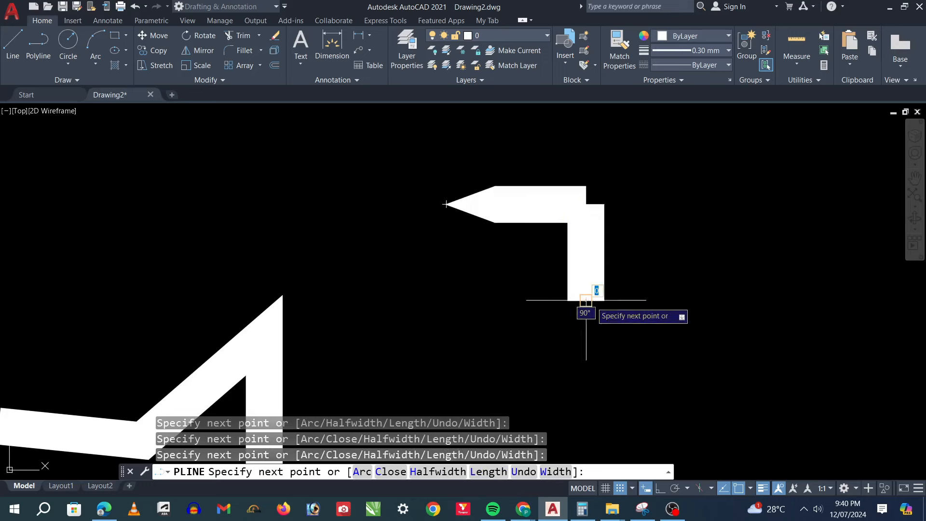
{"action": "left_click", "coordinate": [484, 320]}
{"action": "key", "text": "Return"}
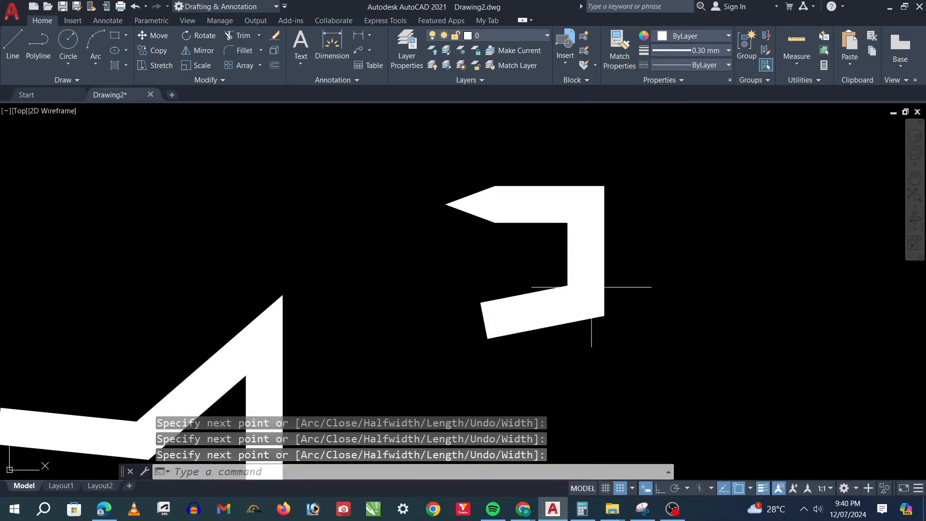
Start another wide polyline right of the bent arrow, with one segment running steeply down and a second down to the left.
{"action": "scroll", "coordinate": [596, 289], "scroll_direction": "down", "scroll_amount": 2}
{"action": "scroll", "coordinate": [628, 290], "scroll_direction": "up", "scroll_amount": 2}
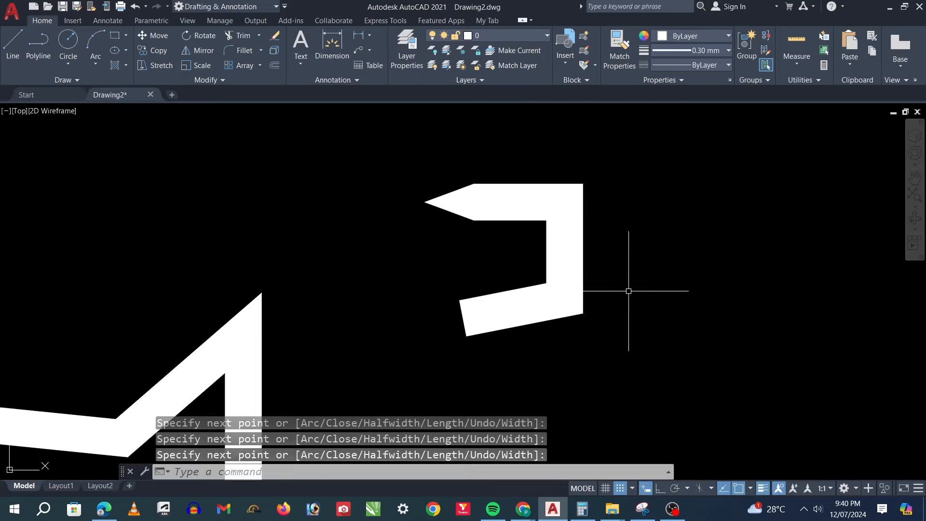
{"action": "key", "text": "Return"}
{"action": "left_click", "coordinate": [682, 227]}
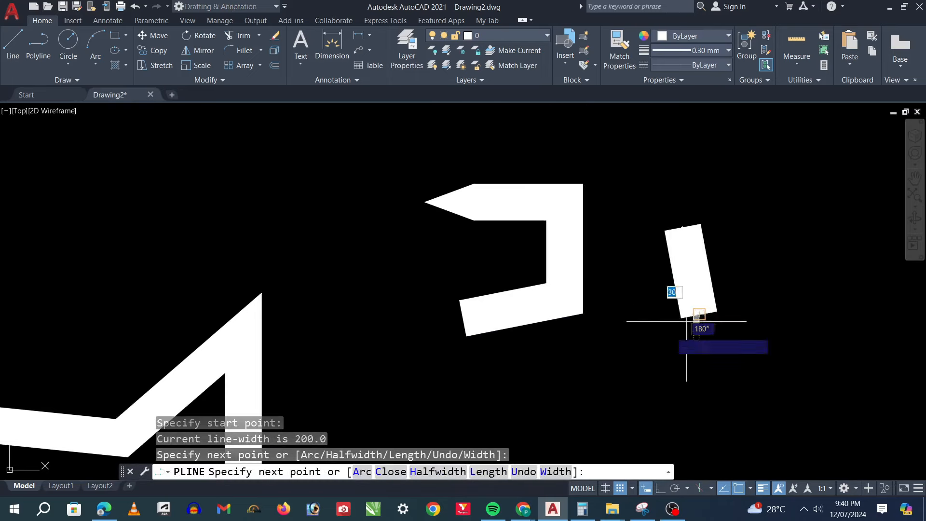
{"action": "left_click", "coordinate": [656, 352]}
Use Halfwidth to taper the polyline's third segment from 100 to 0, ending down to the right.
{"action": "scroll", "coordinate": [658, 328], "scroll_direction": "down", "scroll_amount": 4}
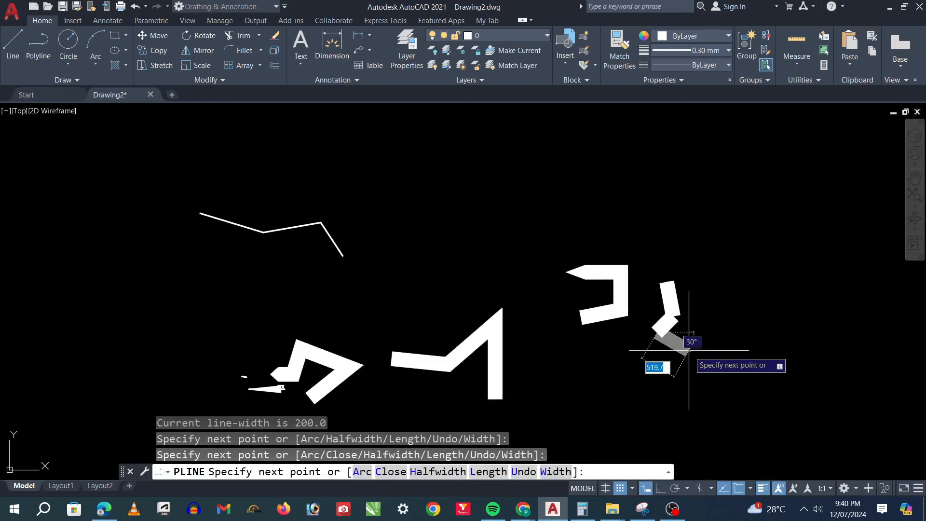
{"action": "scroll", "coordinate": [688, 351], "scroll_direction": "up", "scroll_amount": 4}
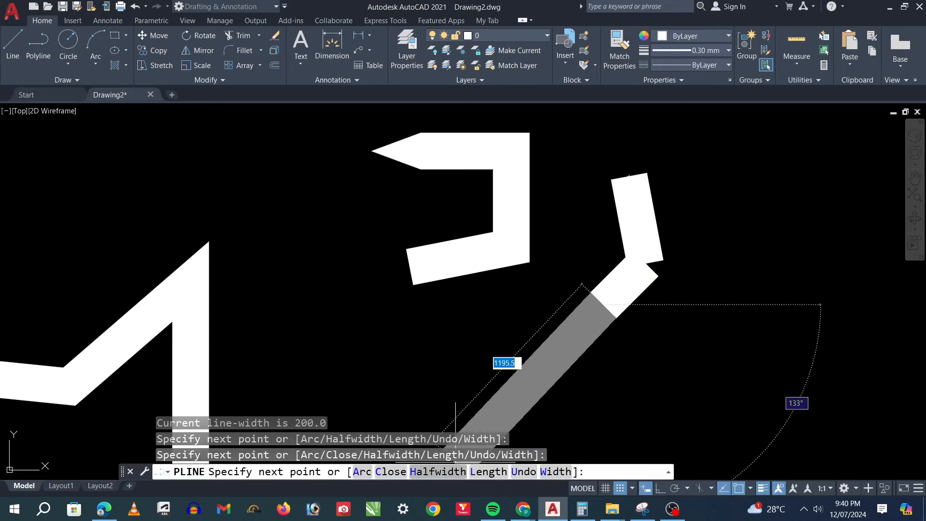
{"action": "left_click", "coordinate": [438, 471]}
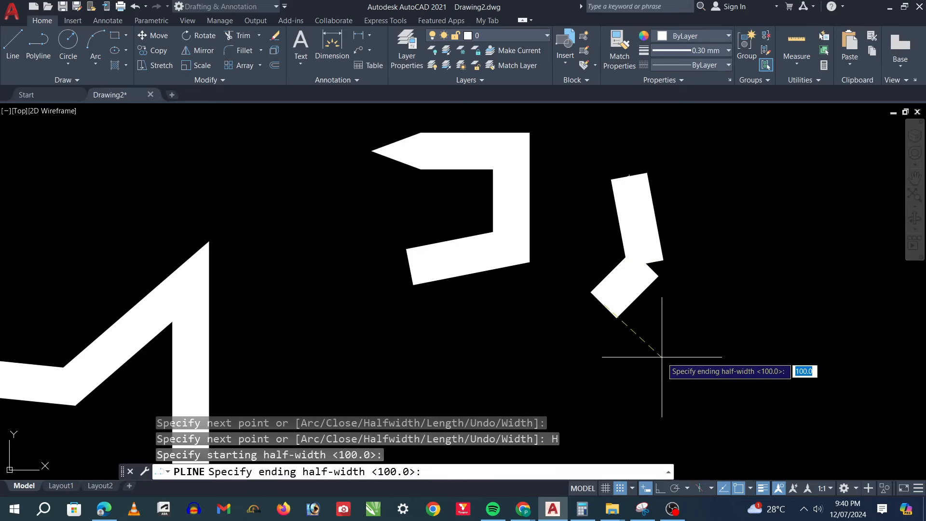
{"action": "type", "text": "0"}
{"action": "key", "text": "Return"}
{"action": "left_click", "coordinate": [641, 348]}
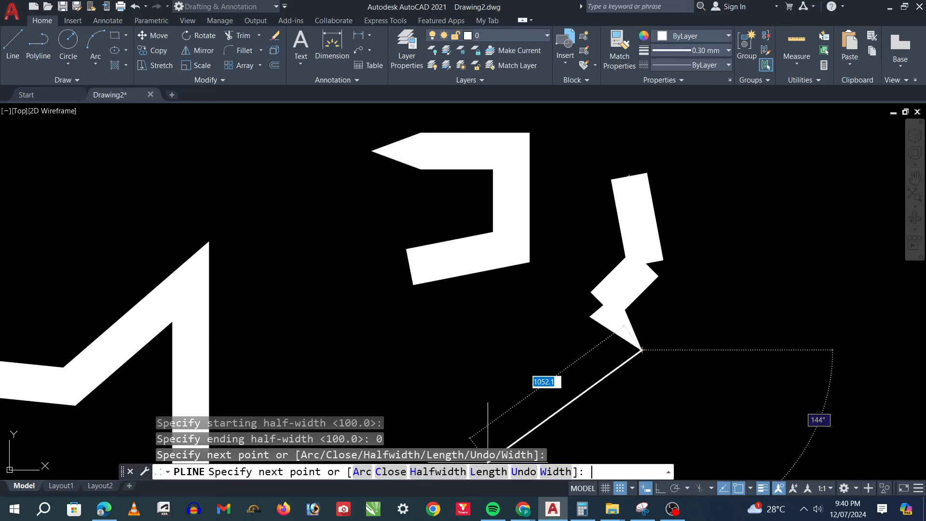
Set both the starting and ending half-width to 0 at the tip of the tapered segment.
{"action": "type", "text": "h"}
{"action": "key", "text": "Return"}
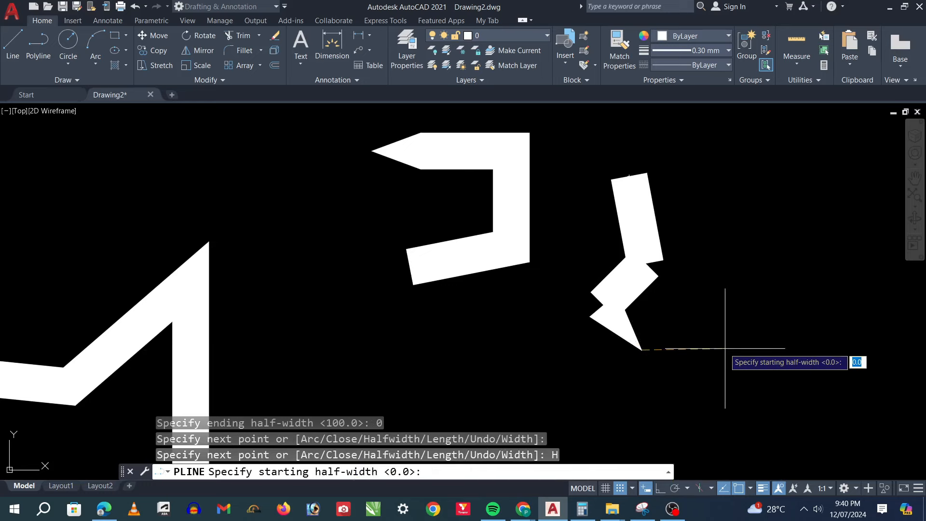
{"action": "type", "text": "0"}
{"action": "key", "text": "Return"}
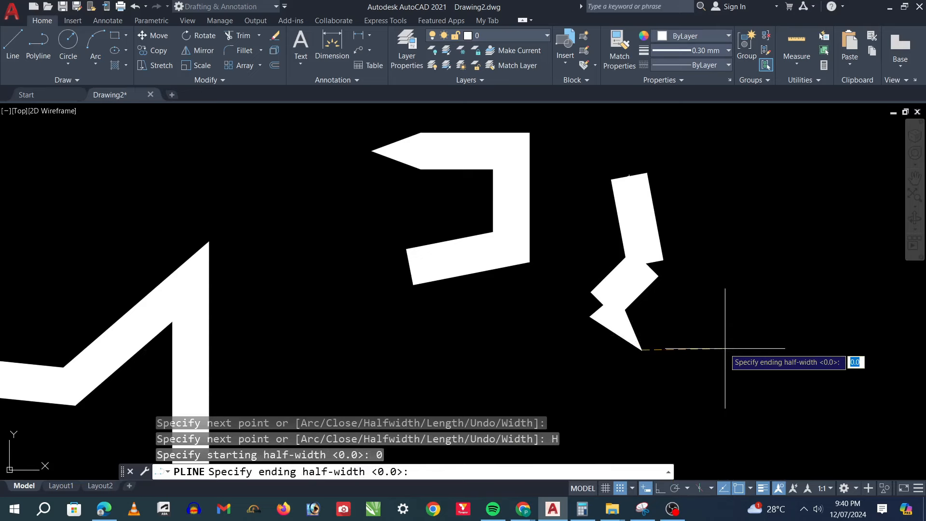
{"action": "type", "text": "0"}
{"action": "key", "text": "Return"}
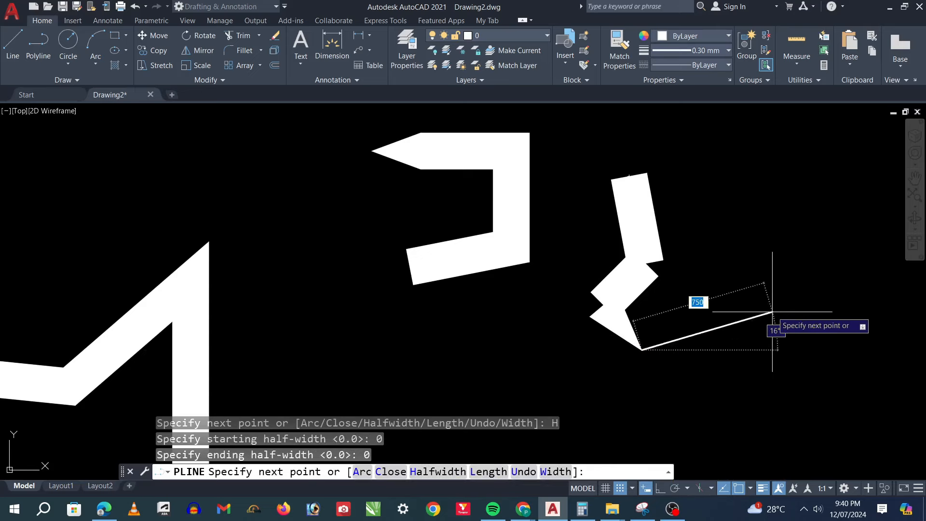
Add five thin segments running right, up to the right, left, up and right from the tapered tip, and end the polyline.
{"action": "left_click", "coordinate": [745, 365]}
{"action": "left_click", "coordinate": [788, 270]}
{"action": "left_click", "coordinate": [740, 262]}
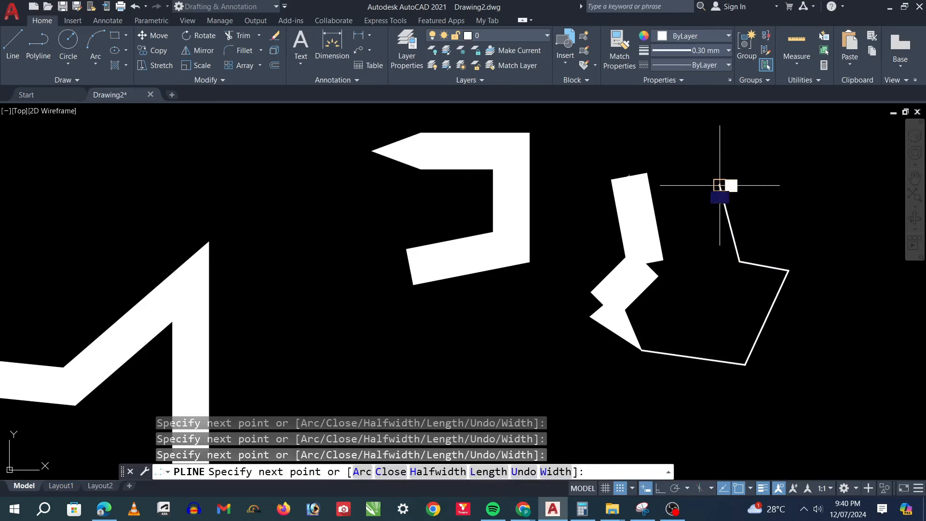
{"action": "left_click", "coordinate": [719, 186]}
{"action": "left_click", "coordinate": [788, 178]}
{"action": "key", "text": "Return"}
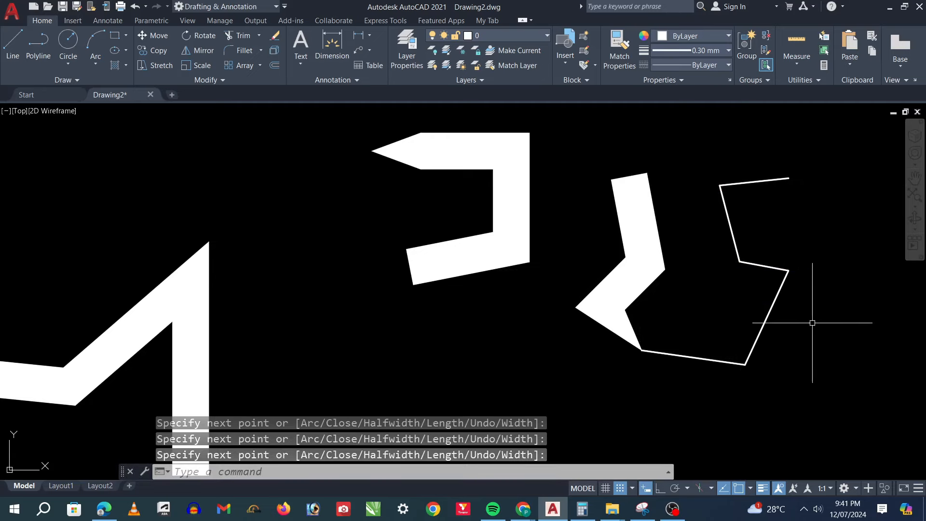
{"action": "key", "text": "Escape"}
Select all the polylines in the drawing with one crossing window and erase them.
{"action": "scroll", "coordinate": [667, 316], "scroll_direction": "down", "scroll_amount": 2}
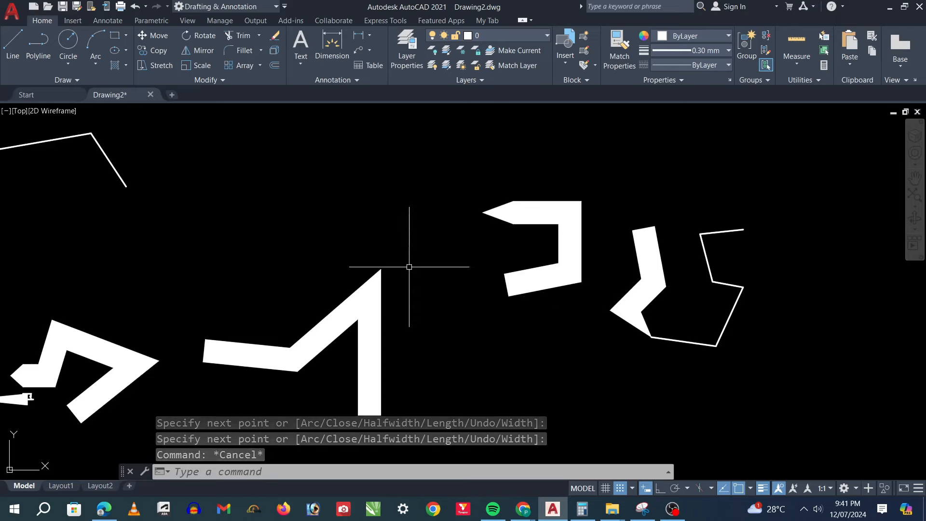
{"action": "scroll", "coordinate": [338, 337], "scroll_direction": "down", "scroll_amount": 4}
{"action": "left_click", "coordinate": [550, 233]}
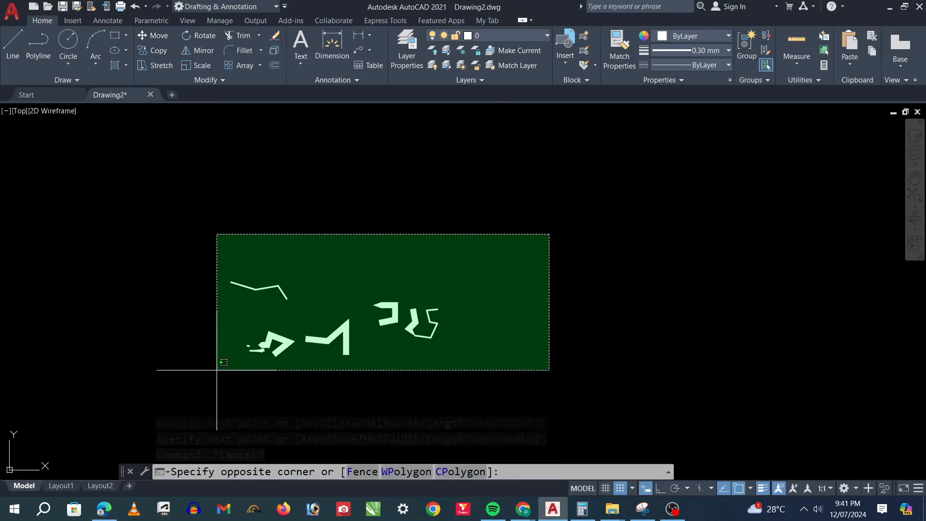
{"action": "left_click", "coordinate": [215, 371]}
{"action": "key", "text": "Delete"}
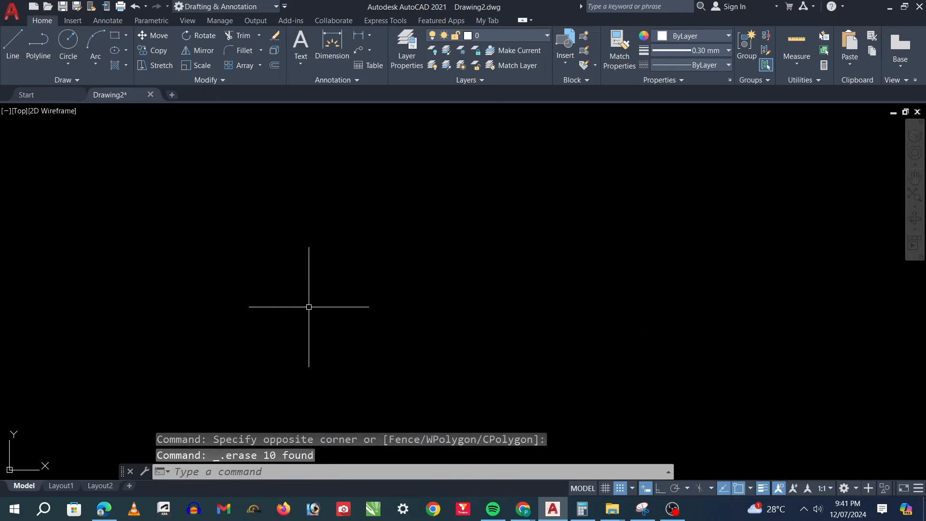
Start a new polyline in the empty drawing with one segment rising to the right and one descending to the right.
{"action": "type", "text": "pl"}
{"action": "key", "text": "Return"}
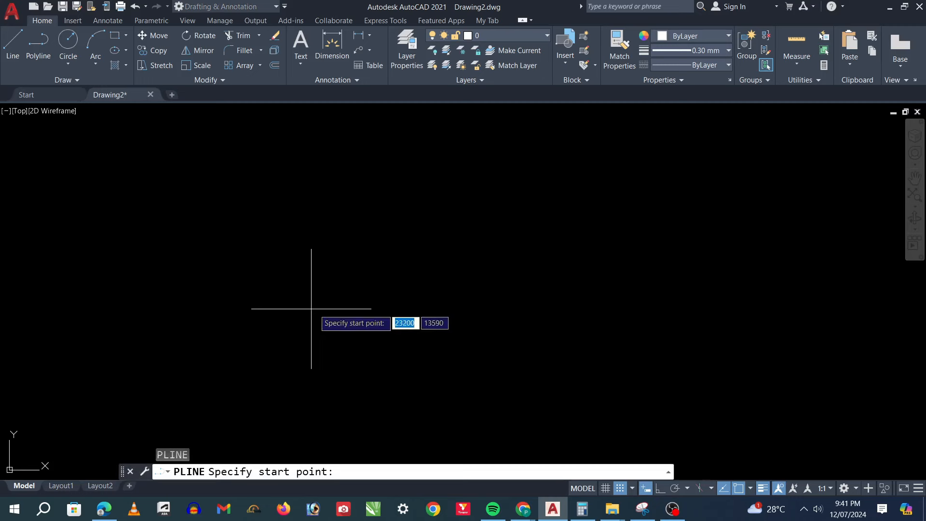
{"action": "left_click", "coordinate": [240, 328]}
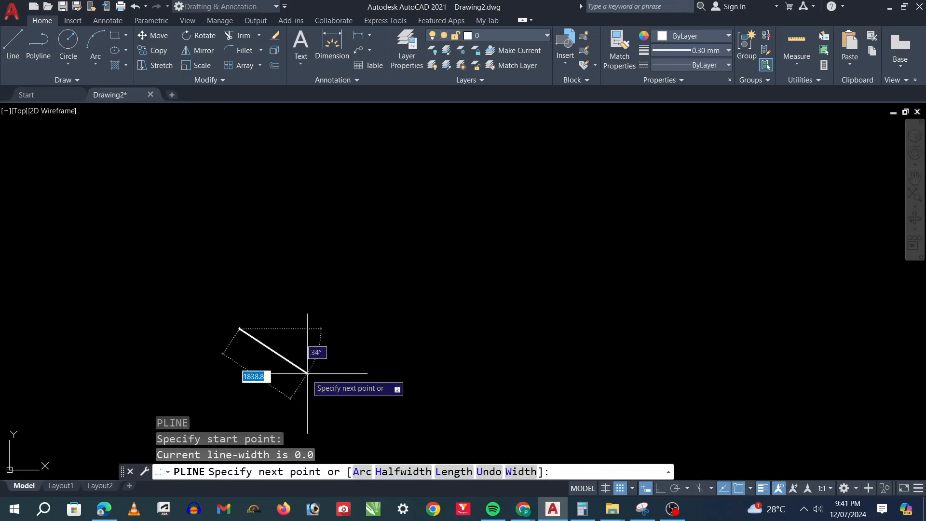
{"action": "left_click", "coordinate": [381, 221]}
{"action": "left_click", "coordinate": [456, 298]}
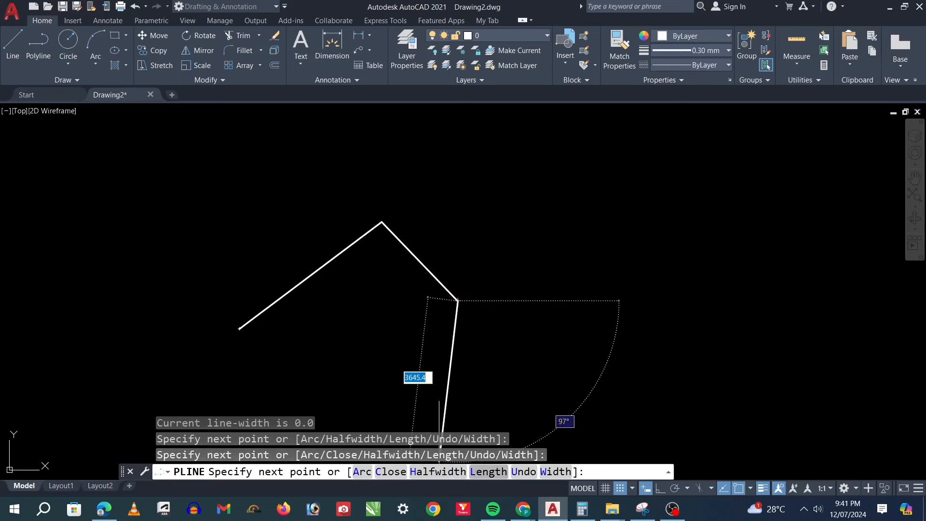
Use the polyline's Length option to continue the descending segment by 1000 in the same direction.
{"action": "type", "text": "L"}
{"action": "key", "text": "Return"}
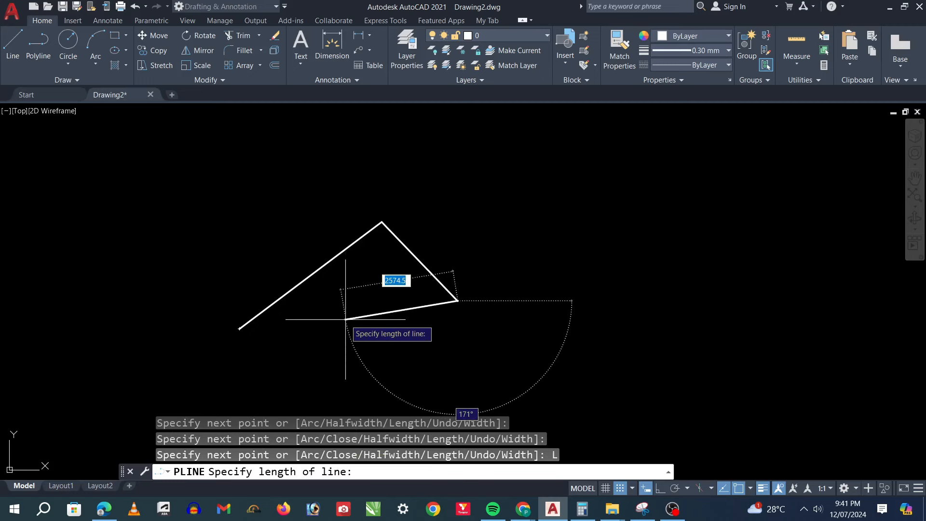
{"action": "type", "text": "1000"}
{"action": "key", "text": "Return"}
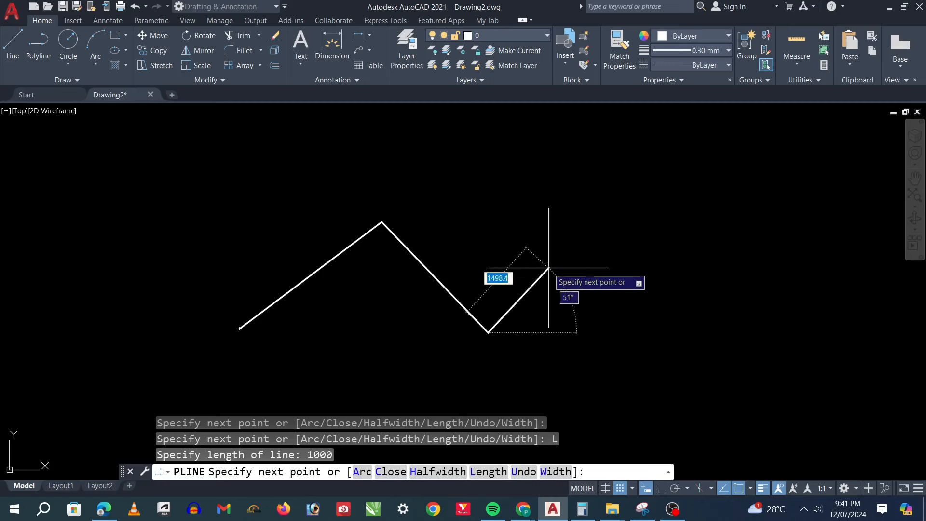
Add a segment up to the right and one up to the left, and extend the latter by 500 with the Length option.
{"action": "left_click", "coordinate": [570, 236]}
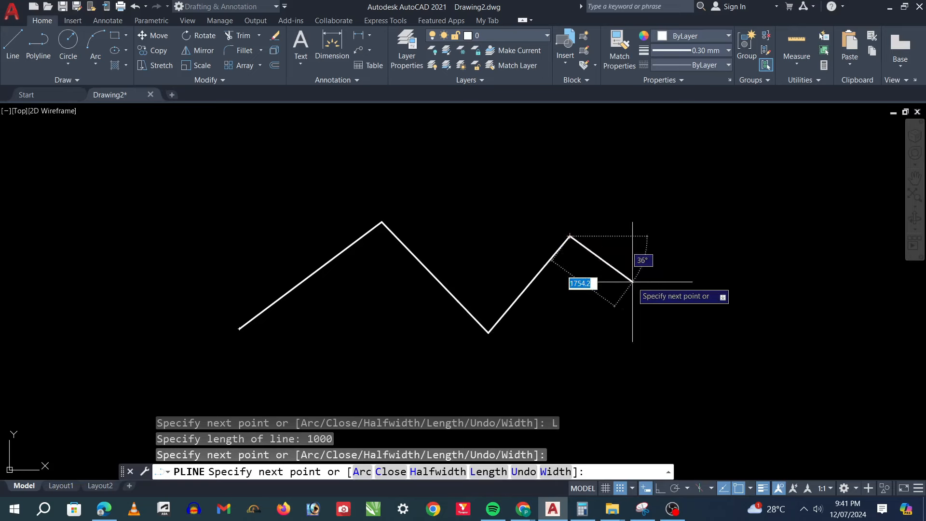
{"action": "left_click", "coordinate": [524, 192]}
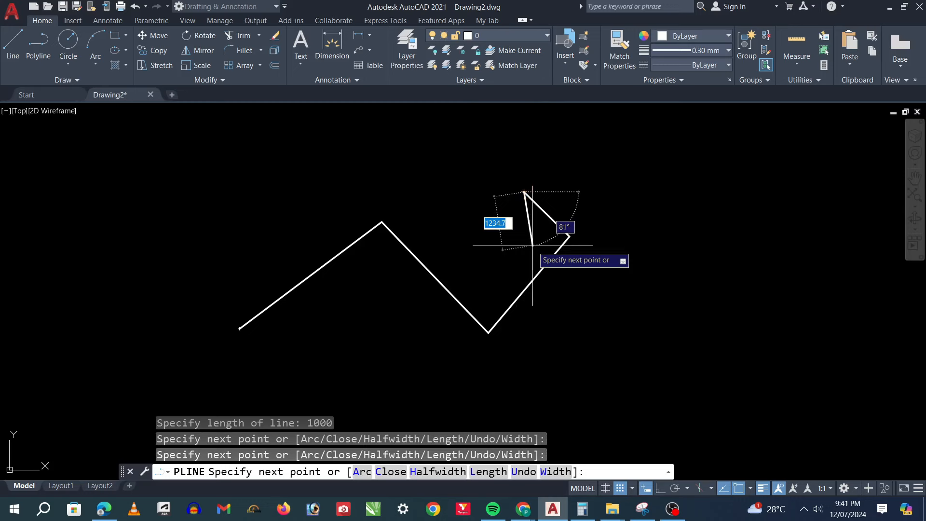
{"action": "type", "text": "L"}
{"action": "key", "text": "Return"}
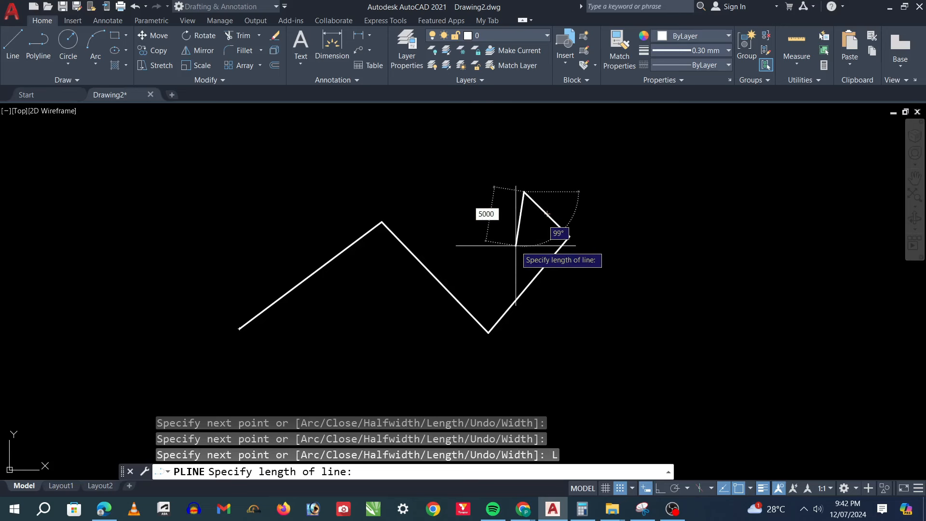
{"action": "key", "text": "Return"}
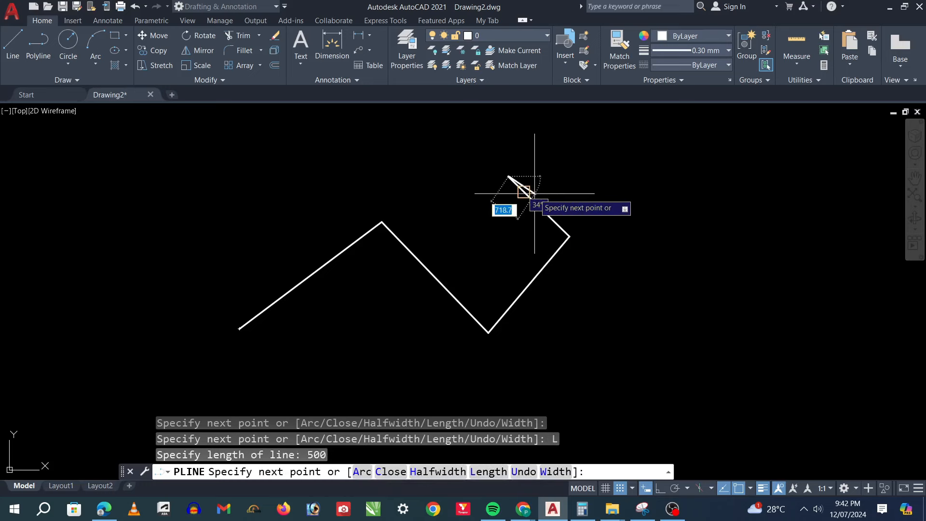
{"action": "scroll", "coordinate": [524, 191], "scroll_direction": "up", "scroll_amount": 6}
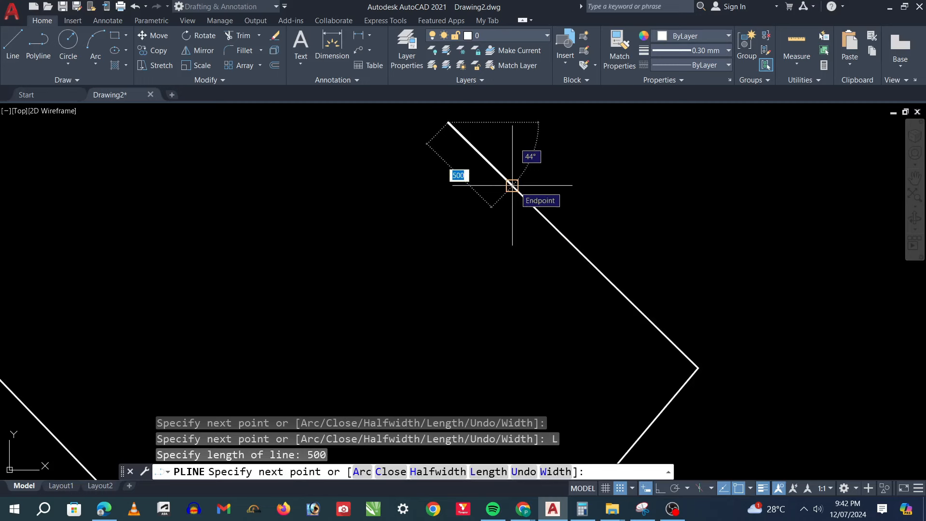
{"action": "scroll", "coordinate": [512, 185], "scroll_direction": "down", "scroll_amount": 6}
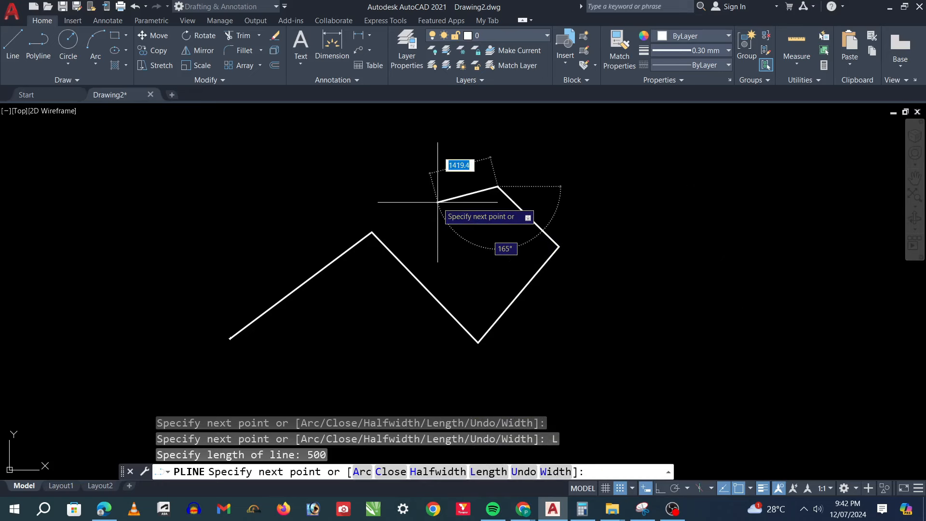
Remove all segments of the current polyline one by one with its Undo option and end the command.
{"action": "type", "text": "u"}
{"action": "key", "text": "Return"}
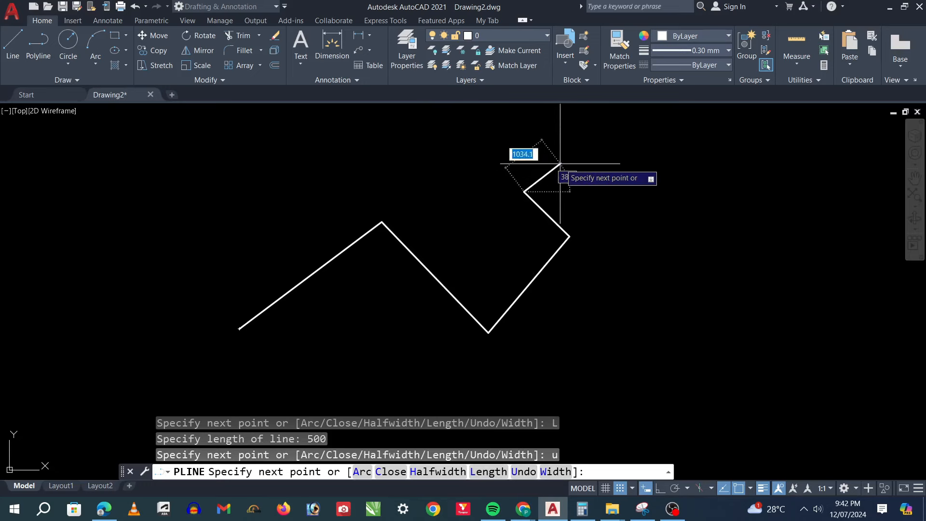
{"action": "type", "text": "u"}
{"action": "key", "text": "Return"}
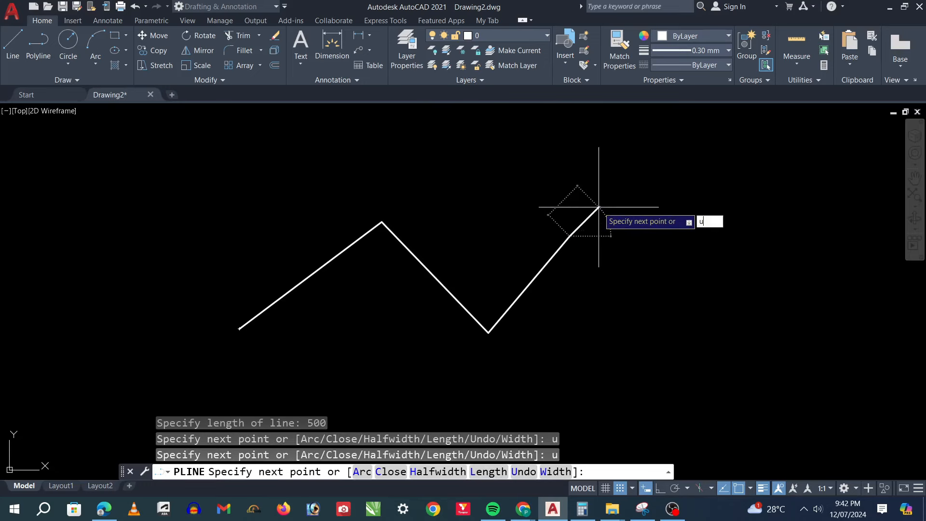
{"action": "type", "text": "u"}
{"action": "key", "text": "Return"}
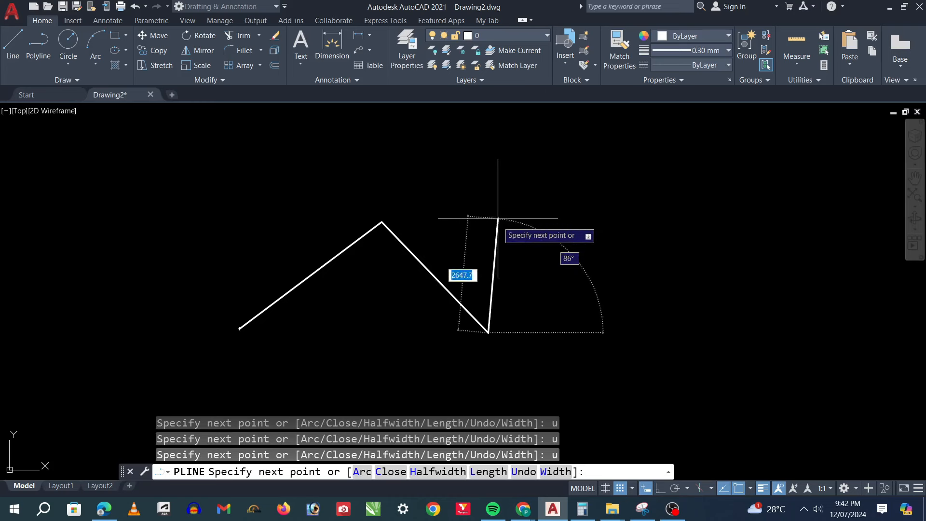
{"action": "type", "text": "u"}
{"action": "key", "text": "Return"}
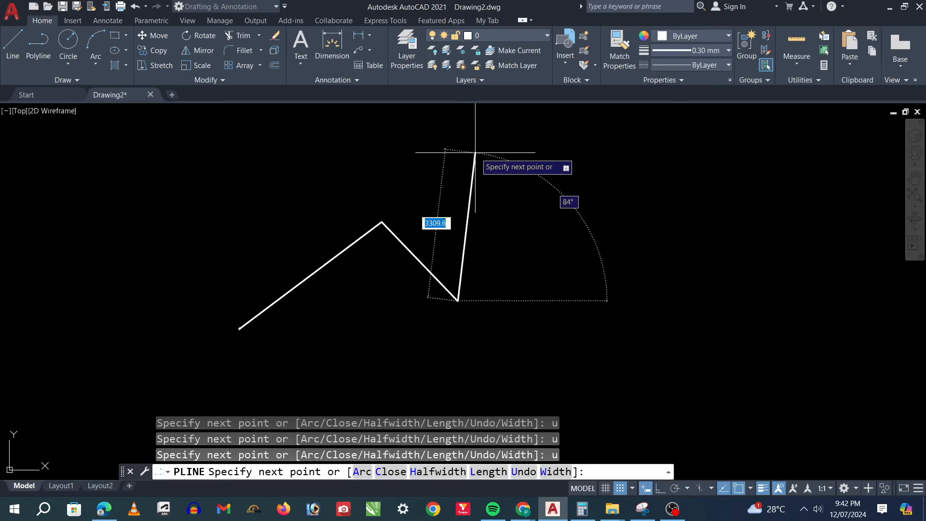
{"action": "type", "text": "u"}
{"action": "key", "text": "Return"}
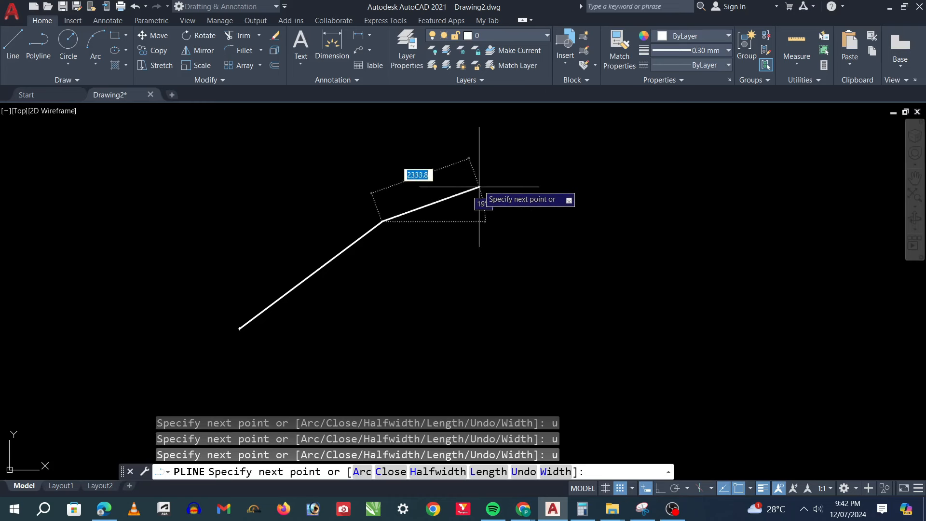
{"action": "type", "text": "u"}
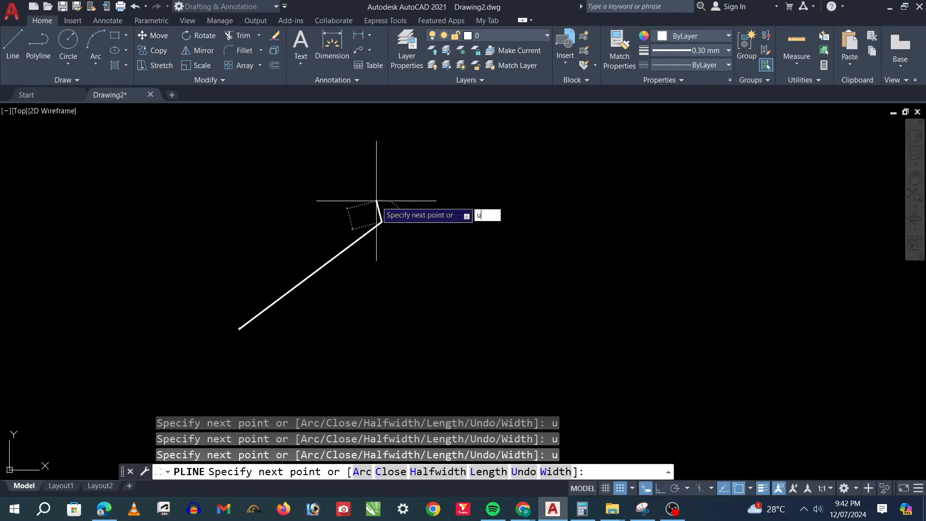
{"action": "key", "text": "Return"}
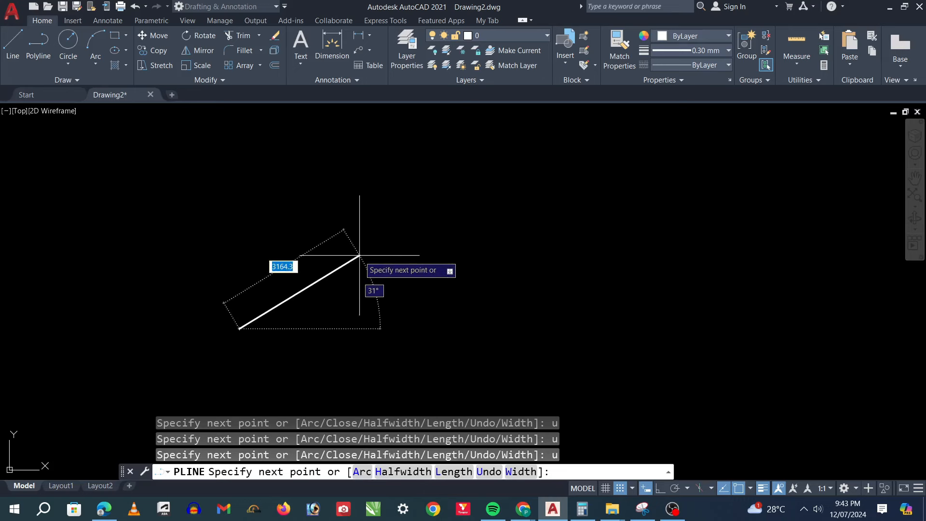
{"action": "key", "text": "Escape"}
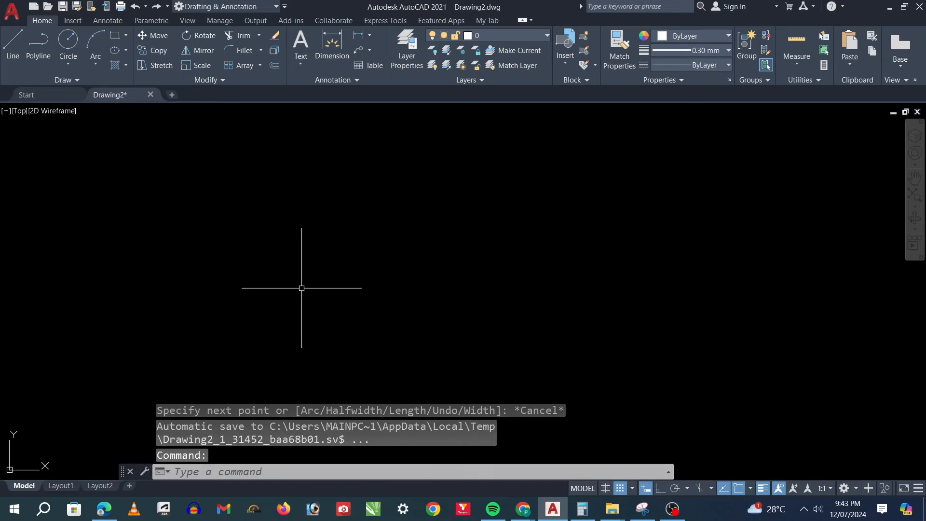
Draw a polyline with one segment rising and one descending to the right, and close it into a triangle with the Close option.
{"action": "type", "text": "pl"}
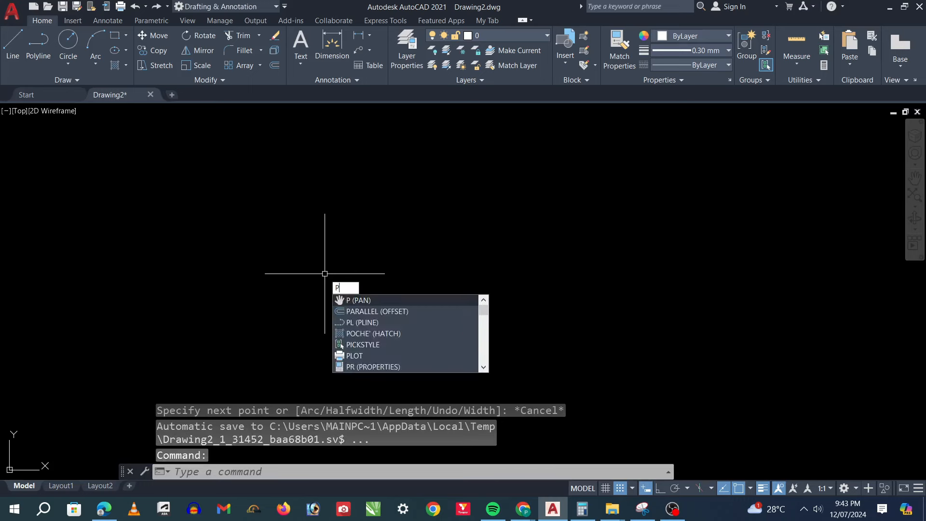
{"action": "key", "text": "Return"}
{"action": "left_click", "coordinate": [222, 273]}
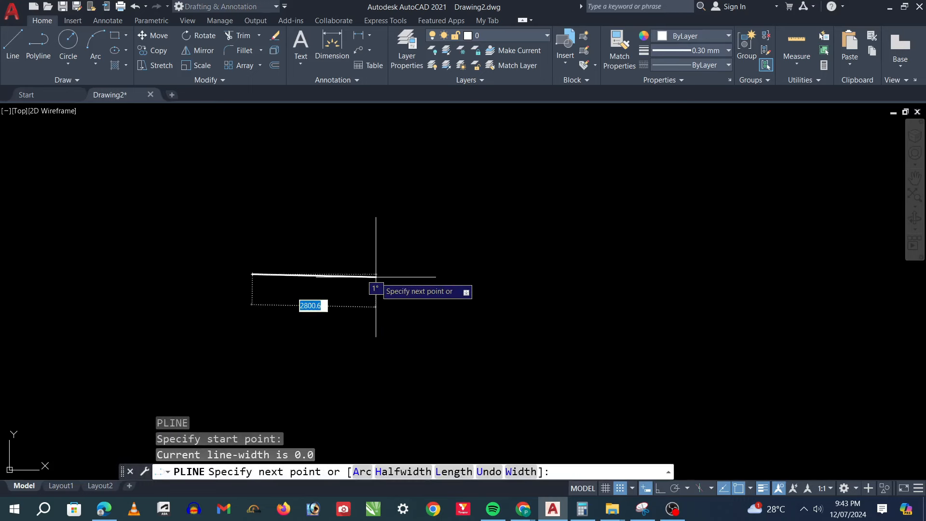
{"action": "left_click", "coordinate": [367, 232]}
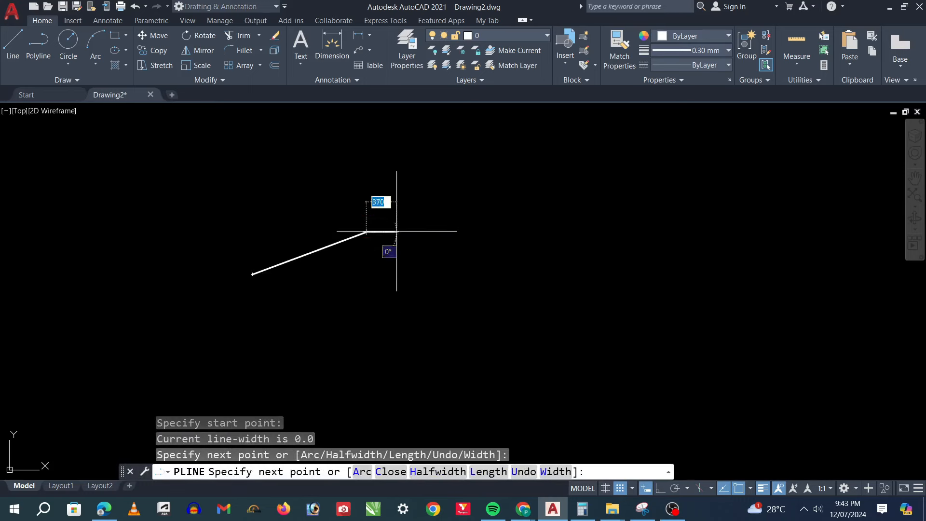
{"action": "left_click", "coordinate": [421, 306]}
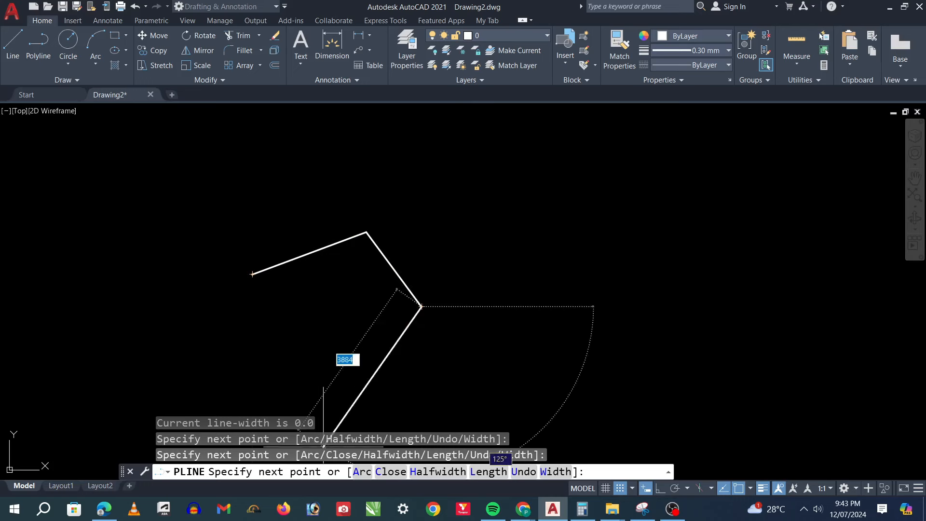
{"action": "type", "text": "C"}
{"action": "key", "text": "Return"}
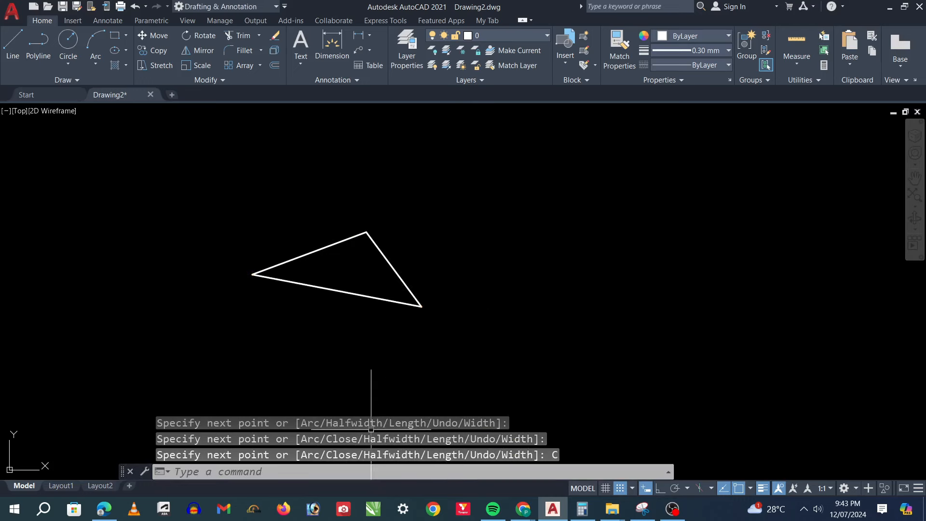
Start a second polyline to the right of the triangle with one straight segment rising steeply to the right.
{"action": "scroll", "coordinate": [226, 352], "scroll_direction": "down", "scroll_amount": 4}
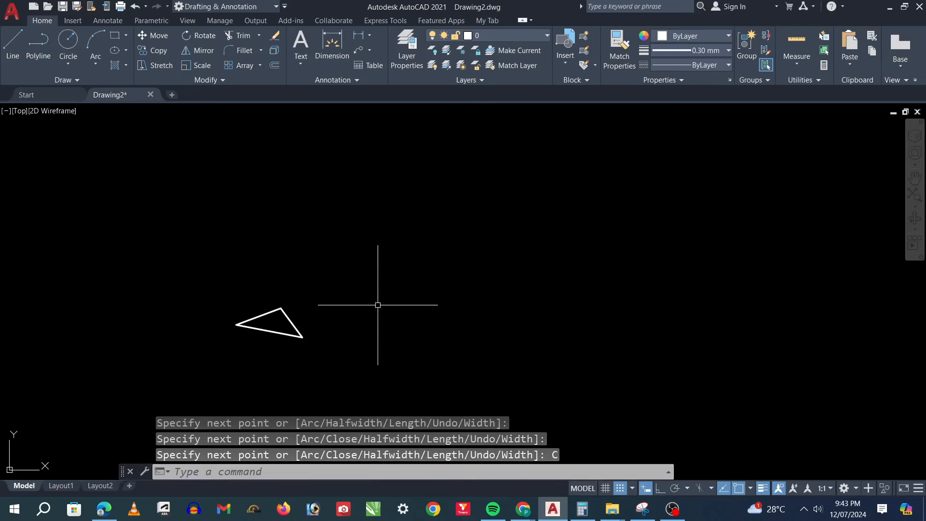
{"action": "type", "text": "pl"}
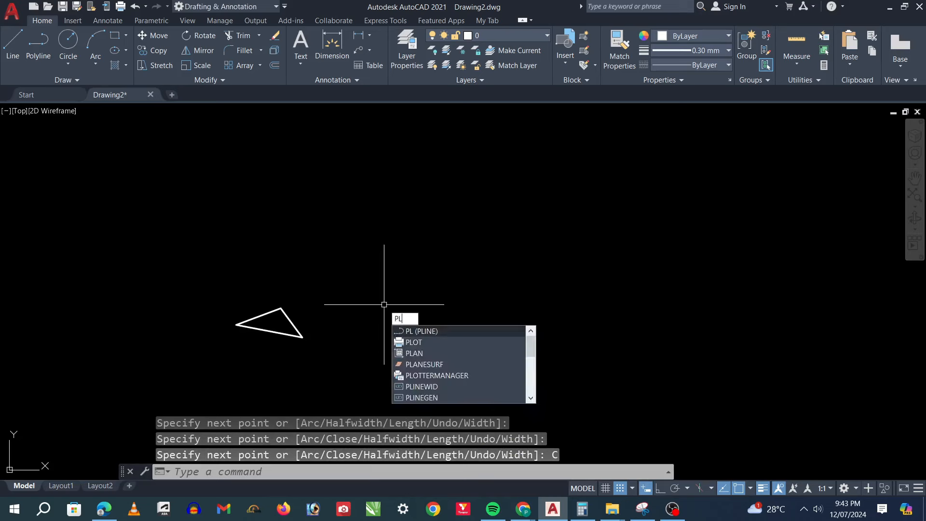
{"action": "key", "text": "Return"}
{"action": "left_click", "coordinate": [333, 307]}
{"action": "left_click", "coordinate": [418, 193]}
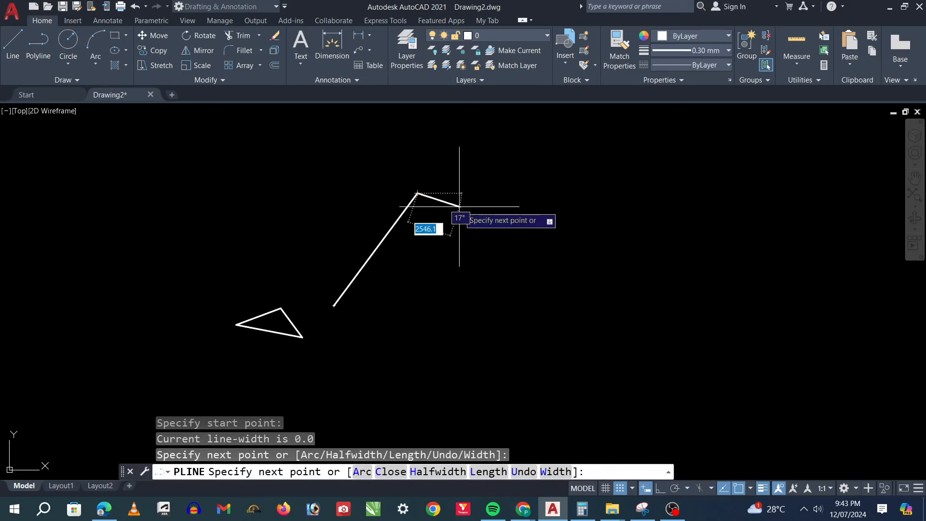
Continue the polyline with a winding chain of tangent arcs using the Arc option, and close it back to its start point.
{"action": "left_click", "coordinate": [363, 471]}
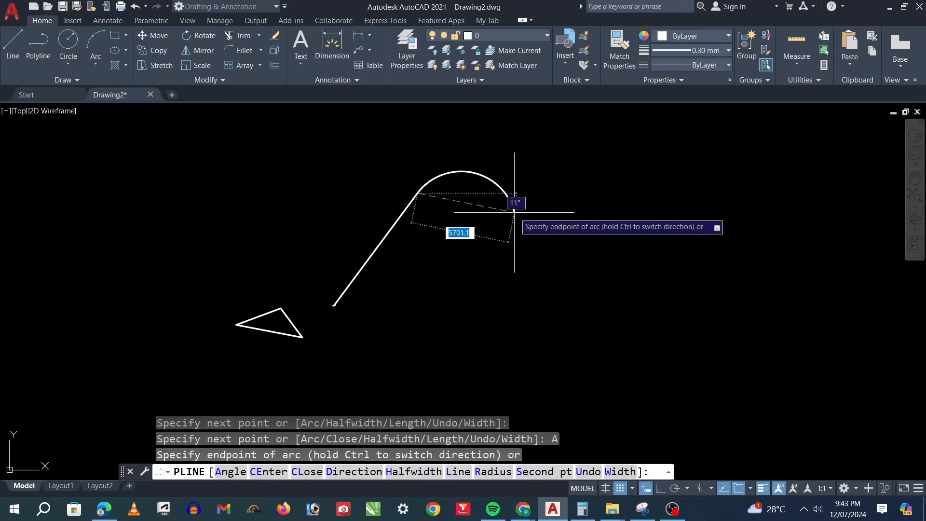
{"action": "left_click", "coordinate": [600, 271]}
{"action": "left_click", "coordinate": [714, 295]}
{"action": "left_click", "coordinate": [566, 353]}
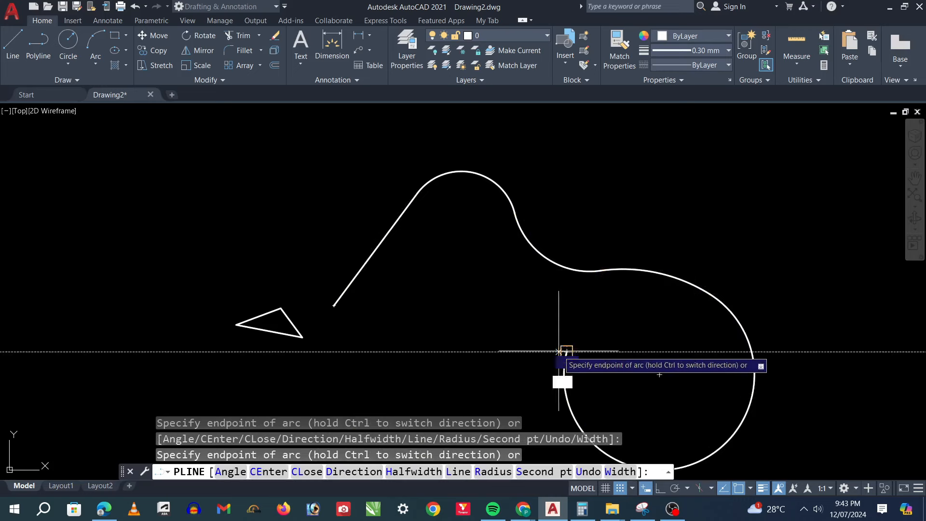
{"action": "left_click", "coordinate": [505, 313]}
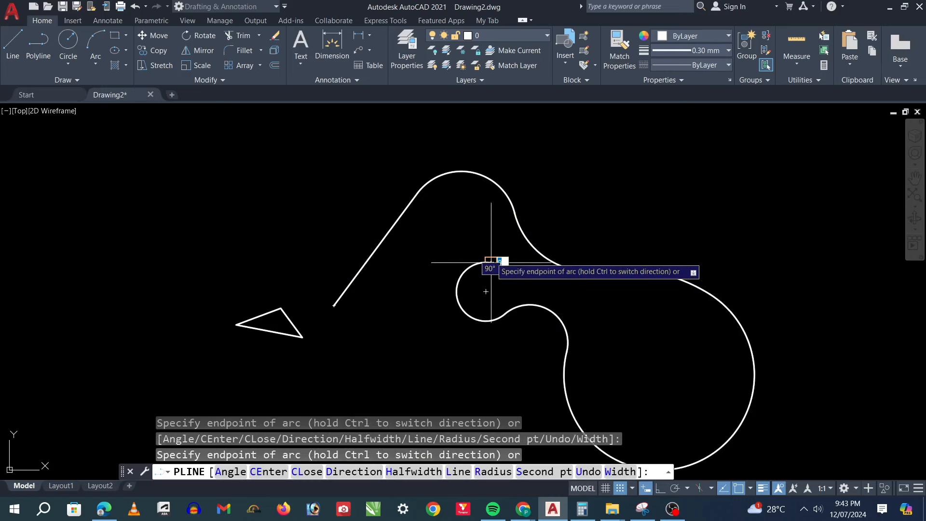
{"action": "right_click", "coordinate": [491, 262]}
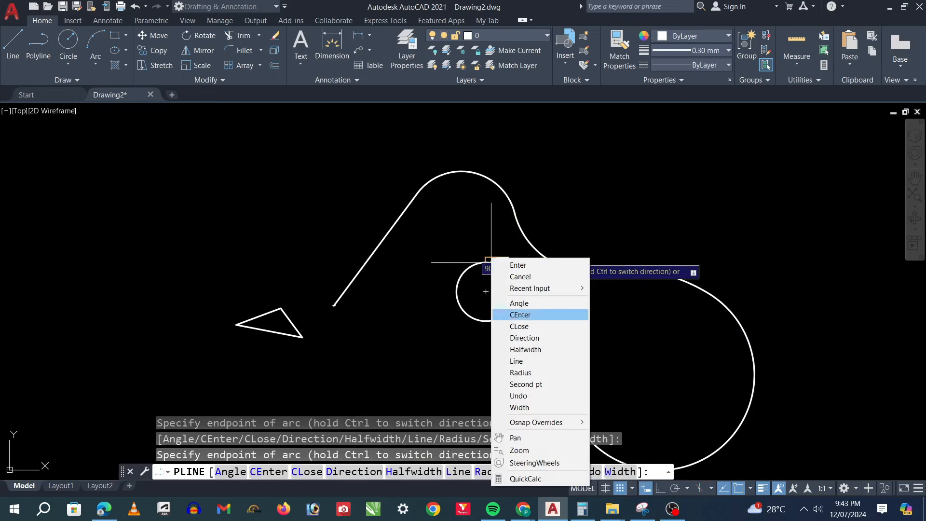
{"action": "left_click", "coordinate": [519, 326]}
Select all objects in the drawing and erase them.
{"action": "scroll", "coordinate": [506, 264], "scroll_direction": "down", "scroll_amount": 4}
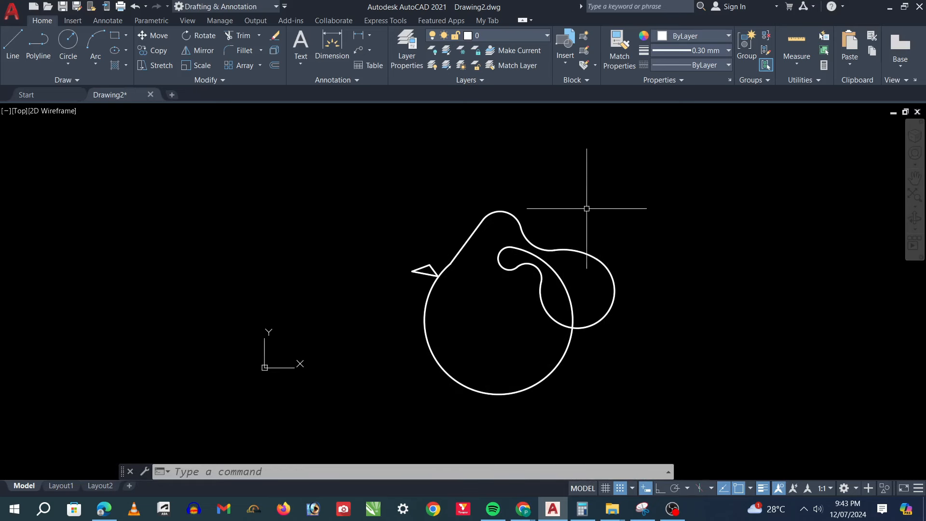
{"action": "key", "text": "ctrl+a"}
{"action": "key", "text": "Delete"}
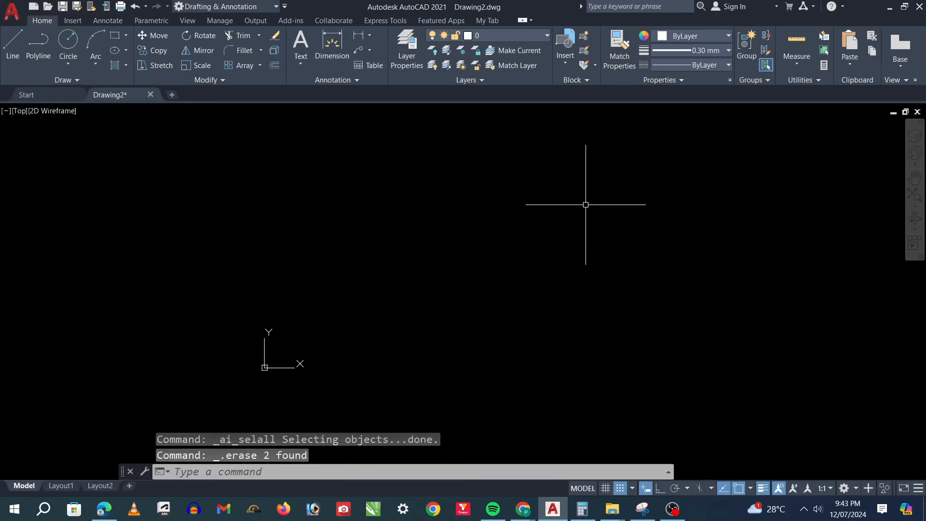
Start a new polyline in the empty drawing and use its Width option to set starting width 5 and ending width 100.
{"action": "scroll", "coordinate": [491, 253], "scroll_direction": "up", "scroll_amount": 2}
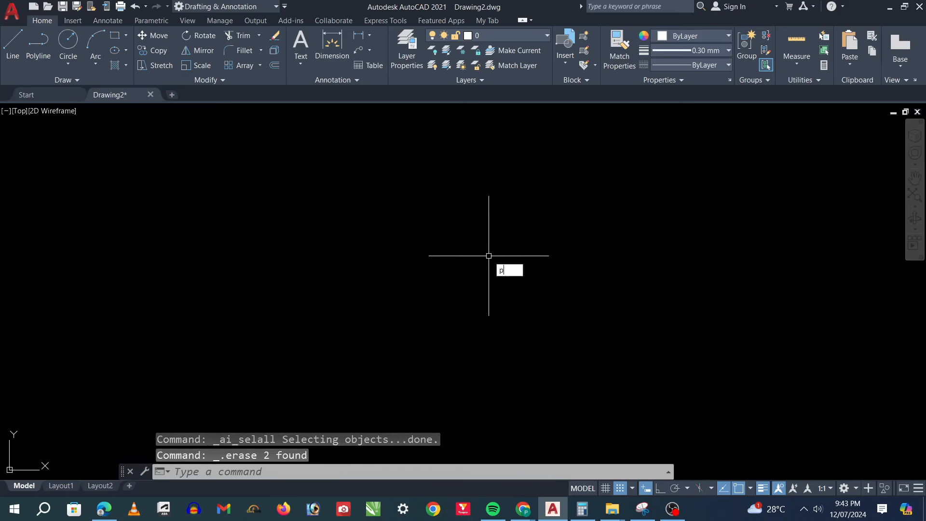
{"action": "key", "text": "Return"}
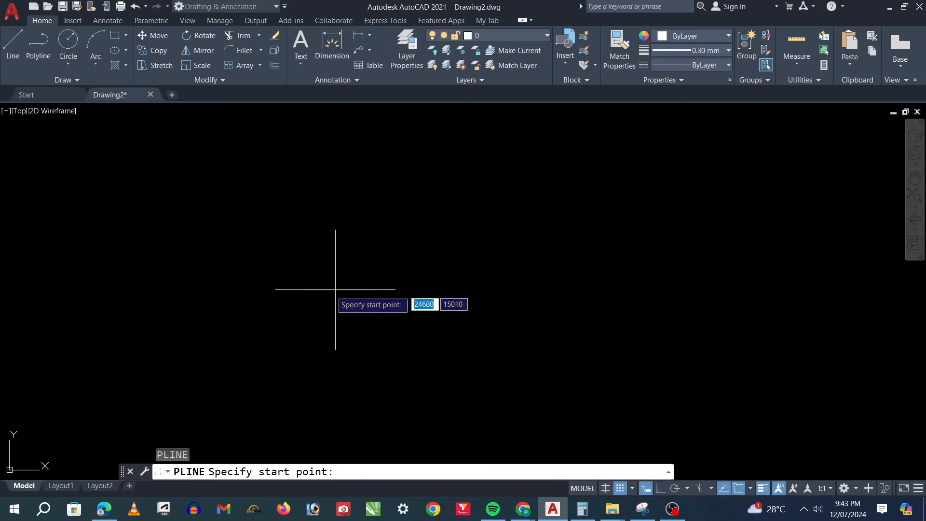
{"action": "left_click", "coordinate": [296, 287]}
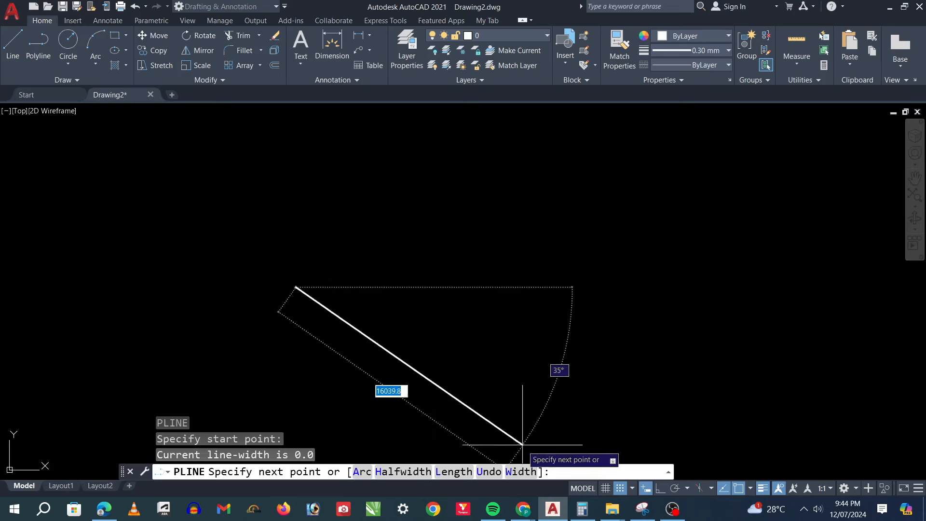
{"action": "type", "text": "w"}
{"action": "key", "text": "Return"}
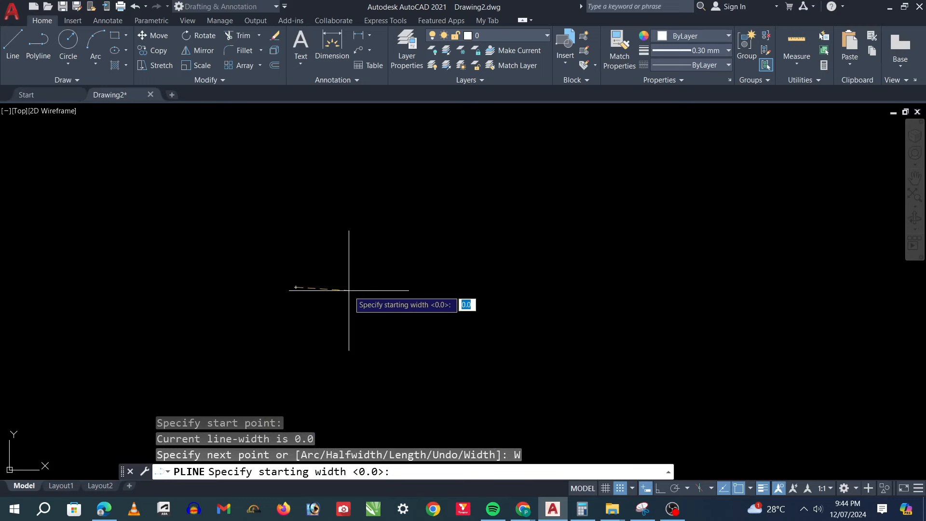
{"action": "key", "text": "Return"}
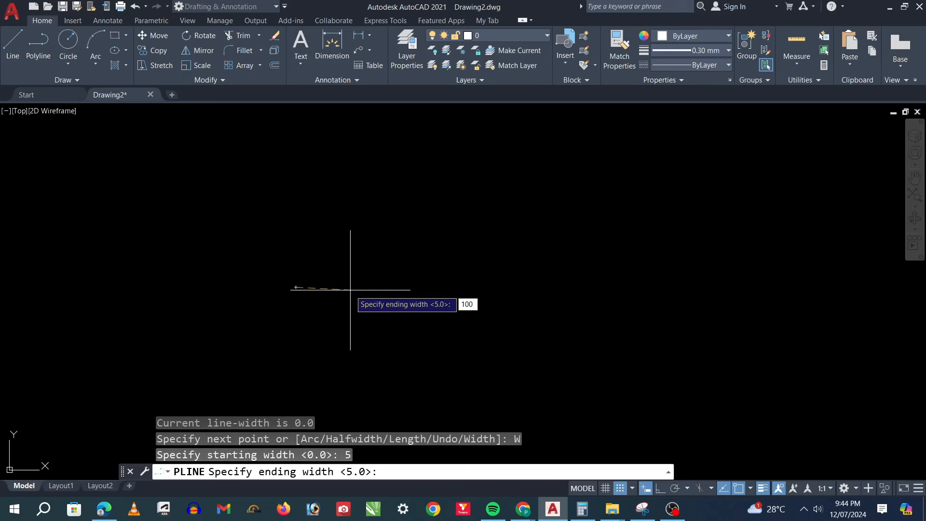
{"action": "key", "text": "Return"}
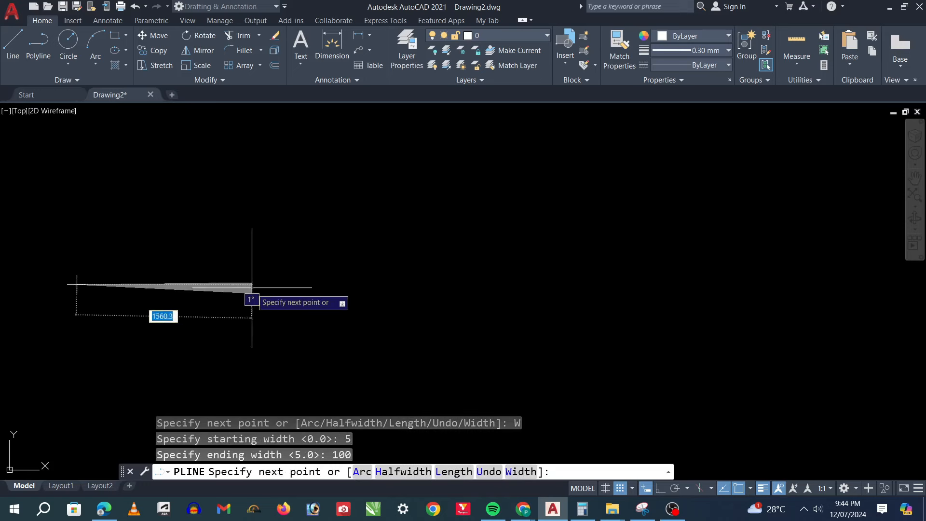
Place one roughly horizontal tapered segment to the right and end the polyline.
{"action": "scroll", "coordinate": [252, 287], "scroll_direction": "up", "scroll_amount": 5}
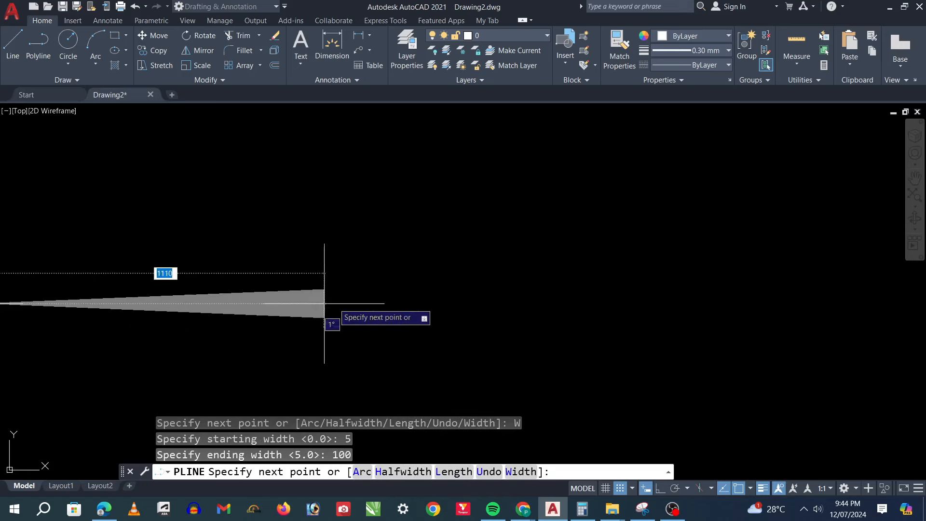
{"action": "scroll", "coordinate": [497, 299], "scroll_direction": "down", "scroll_amount": 4}
{"action": "scroll", "coordinate": [373, 314], "scroll_direction": "up", "scroll_amount": 4}
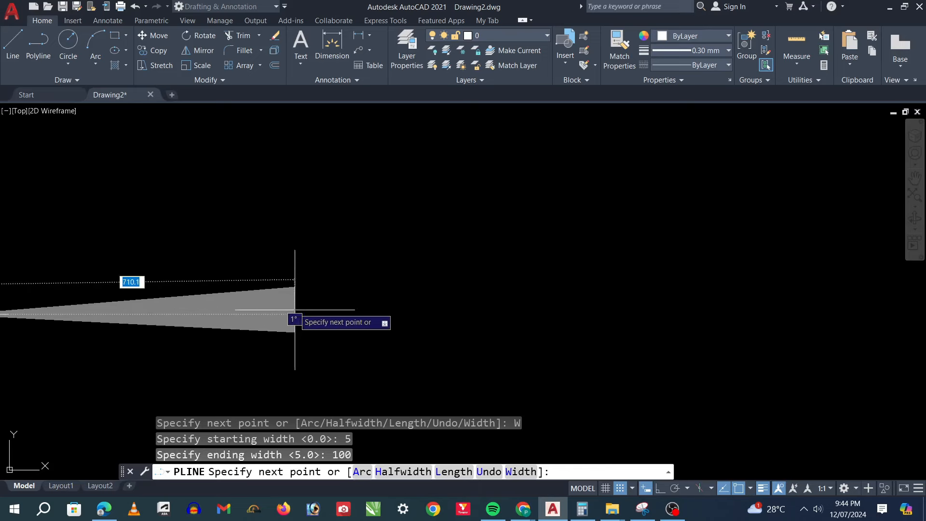
{"action": "left_click", "coordinate": [107, 313]}
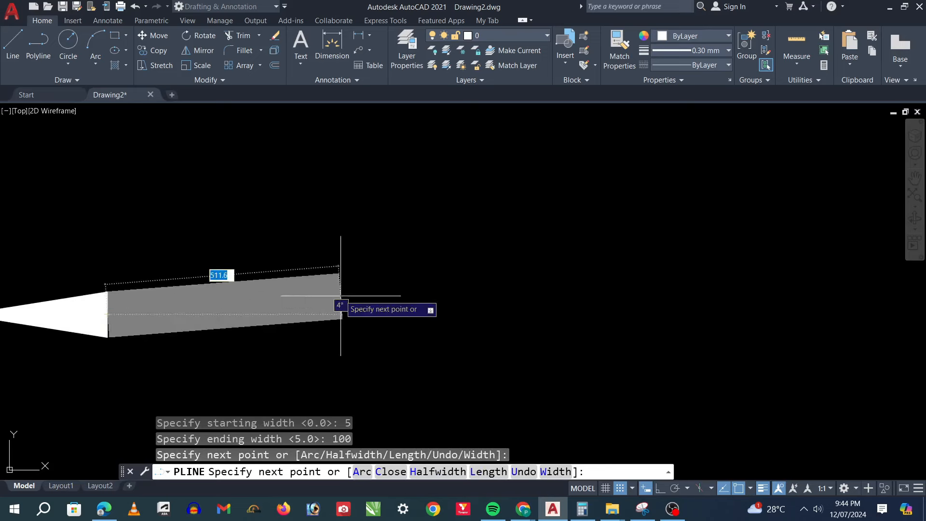
{"action": "key", "text": "Escape"}
Draw a vertical line about 100 long just to the right of the taper's wide end, matching its height.
{"action": "scroll", "coordinate": [514, 294], "scroll_direction": "down", "scroll_amount": 4}
{"action": "scroll", "coordinate": [413, 298], "scroll_direction": "up", "scroll_amount": 4}
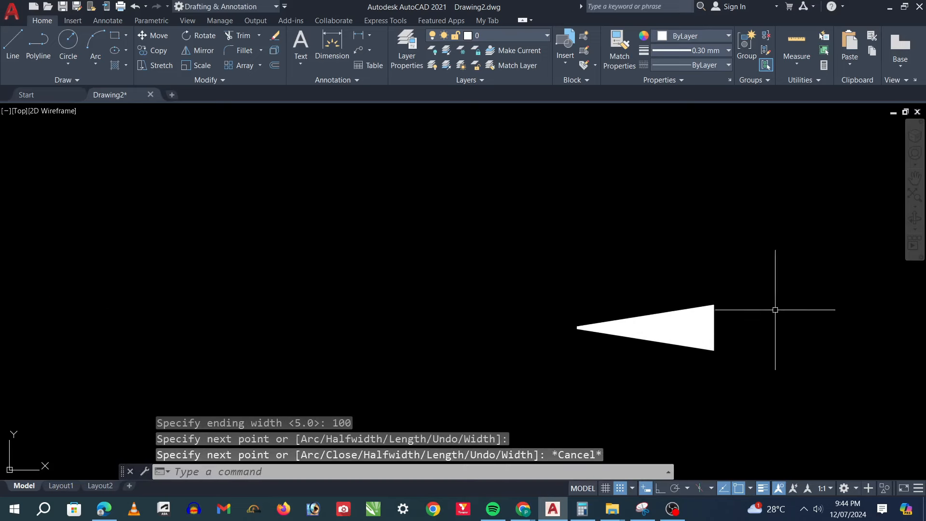
{"action": "scroll", "coordinate": [775, 309], "scroll_direction": "up", "scroll_amount": 2}
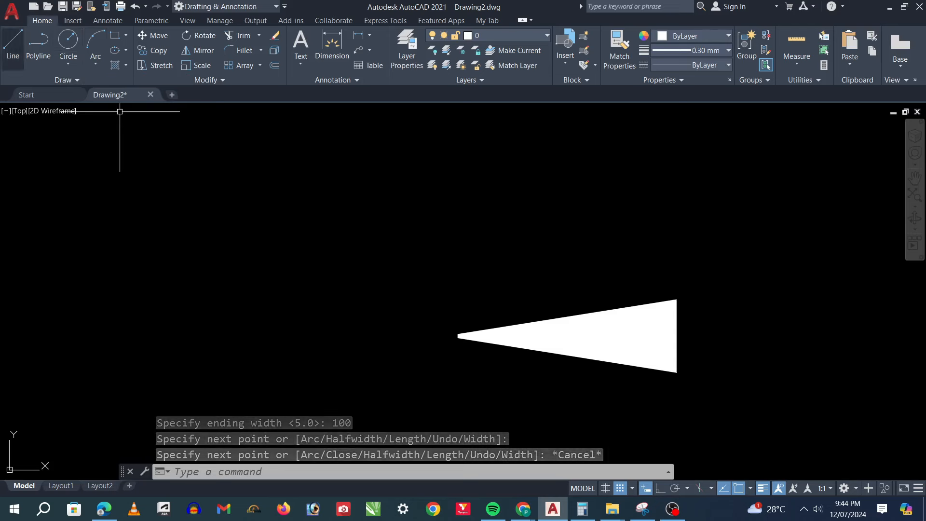
{"action": "type", "text": "l"}
{"action": "key", "text": "Return"}
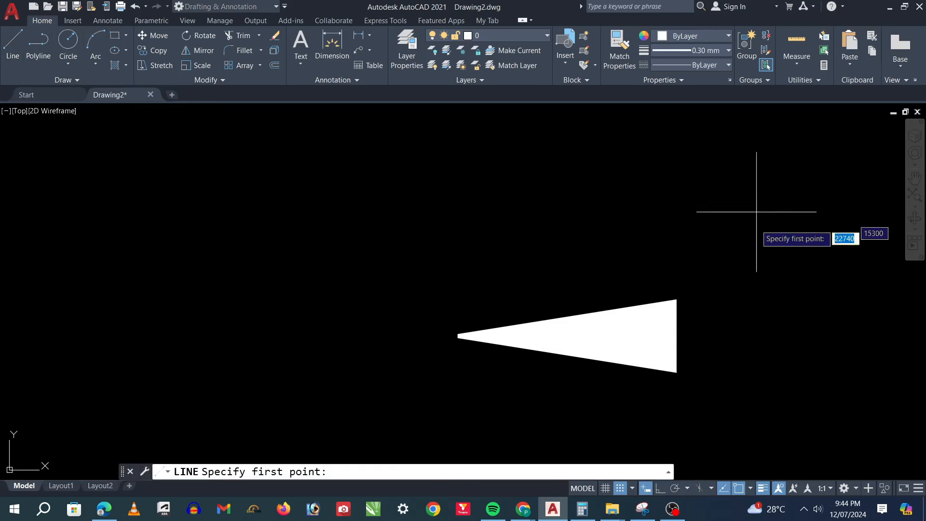
{"action": "left_click", "coordinate": [720, 299]}
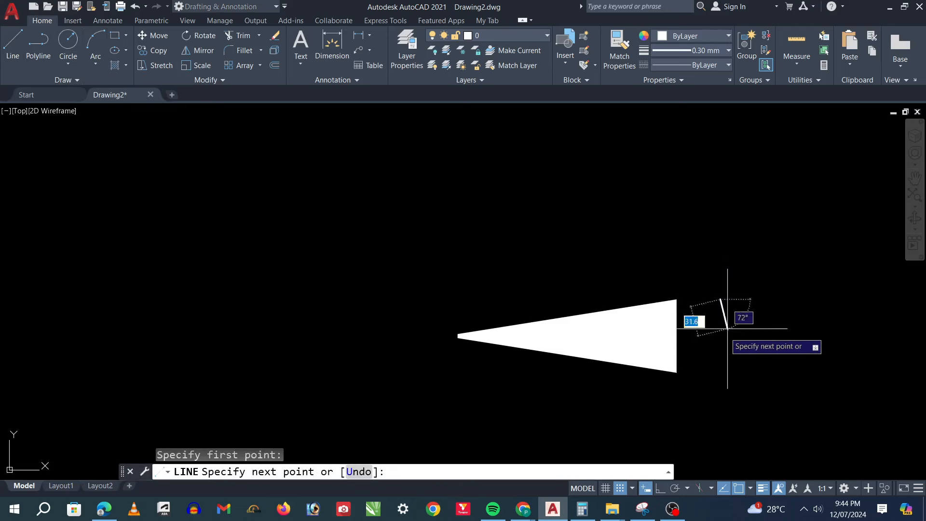
{"action": "left_click", "coordinate": [720, 372]}
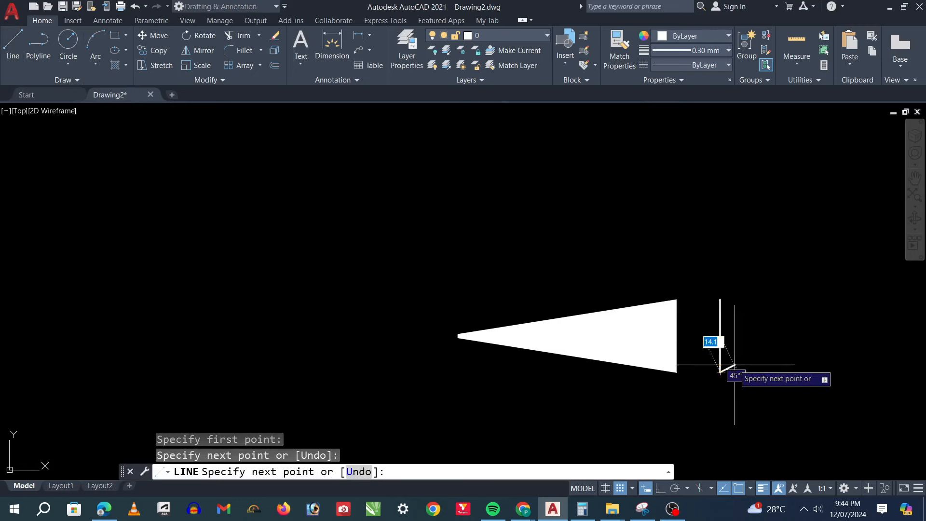
{"action": "key", "text": "Escape"}
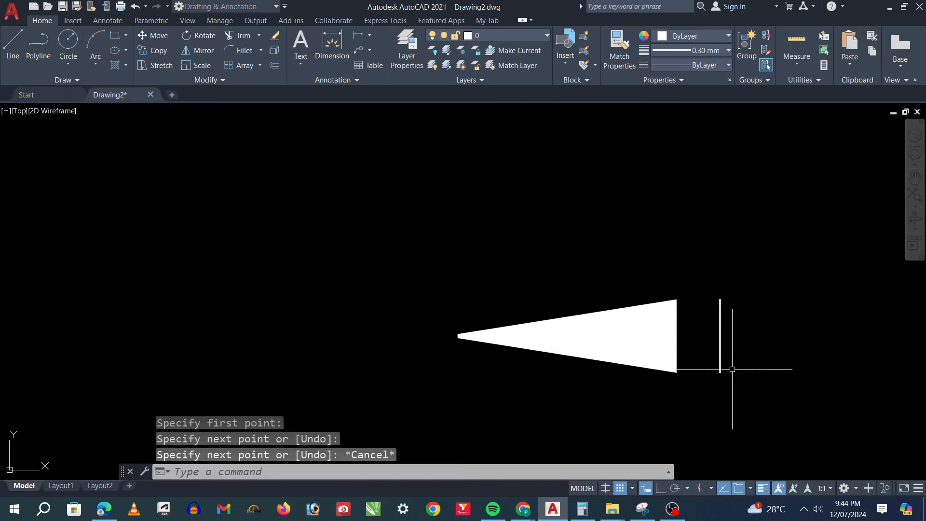
Dimension the vertical line's length, placing the dimension between the line and the tapered polyline.
{"action": "left_click", "coordinate": [331, 46]}
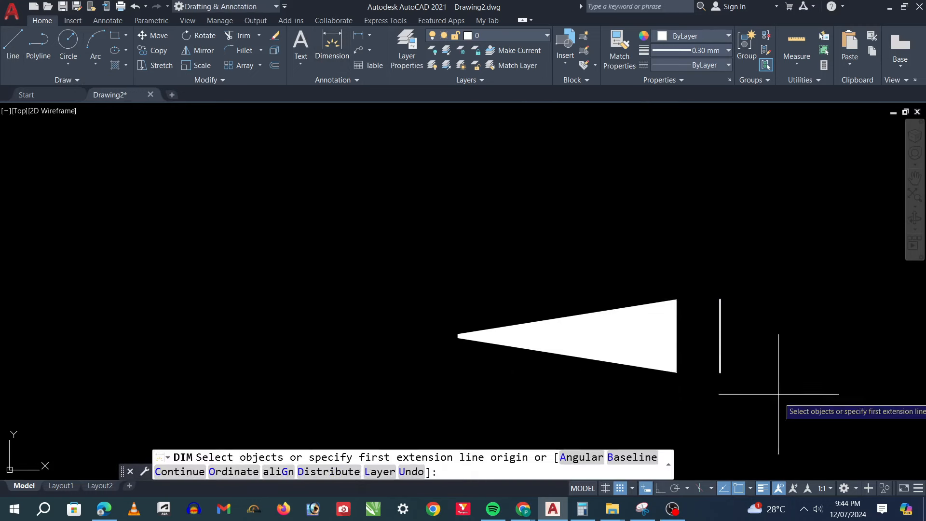
{"action": "left_click", "coordinate": [720, 340]}
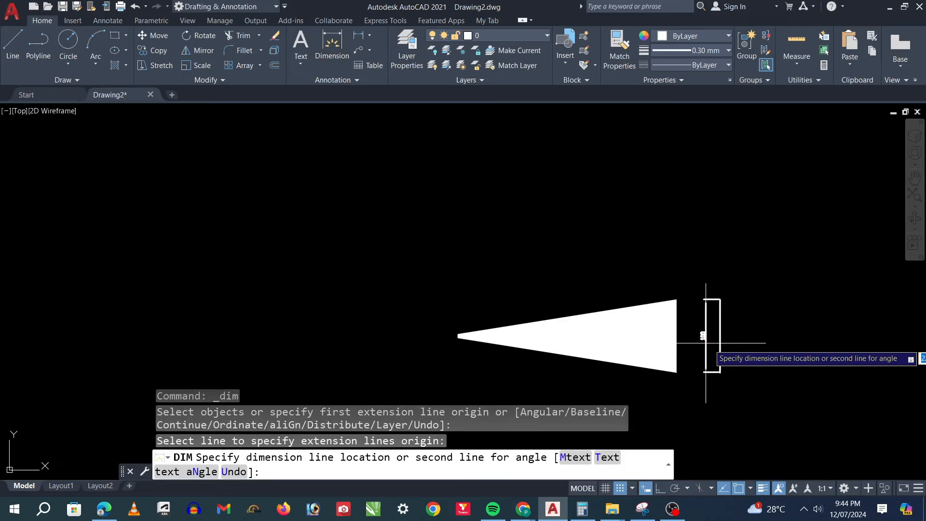
{"action": "left_click", "coordinate": [705, 341]}
{"action": "scroll", "coordinate": [720, 339], "scroll_direction": "up", "scroll_amount": 4}
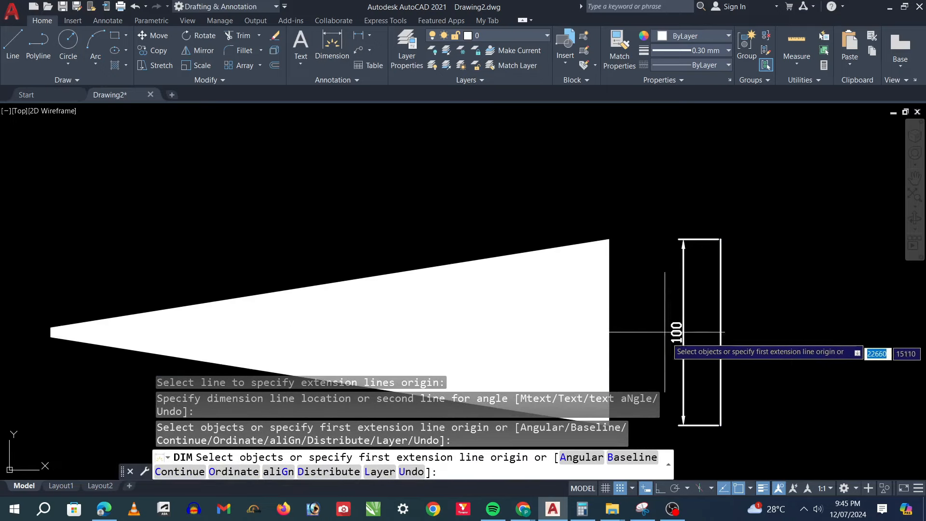
{"action": "scroll", "coordinate": [661, 323], "scroll_direction": "down", "scroll_amount": 4}
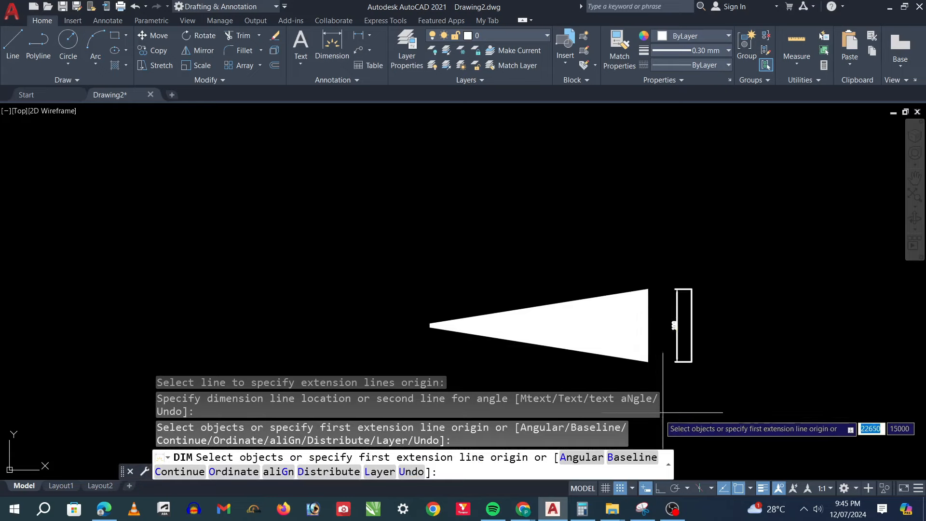
{"action": "scroll", "coordinate": [663, 383], "scroll_direction": "up", "scroll_amount": 2}
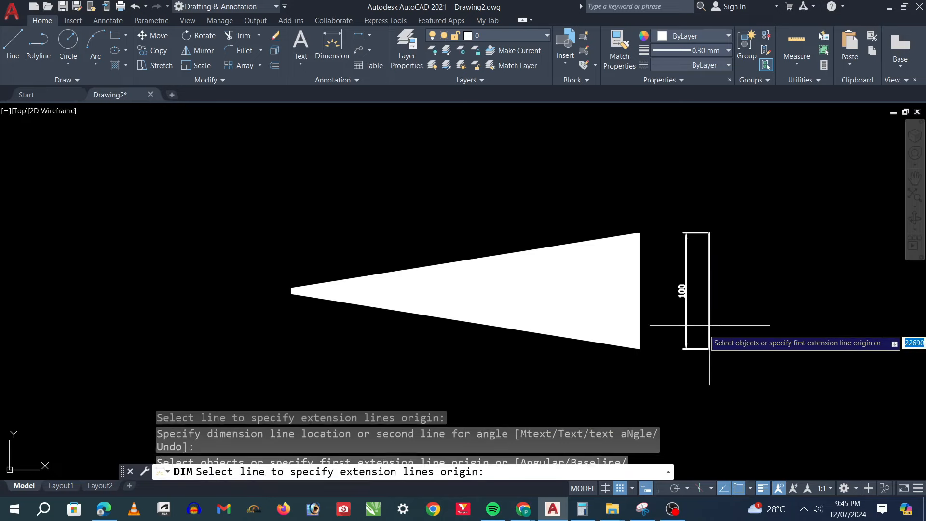
{"action": "key", "text": "Escape"}
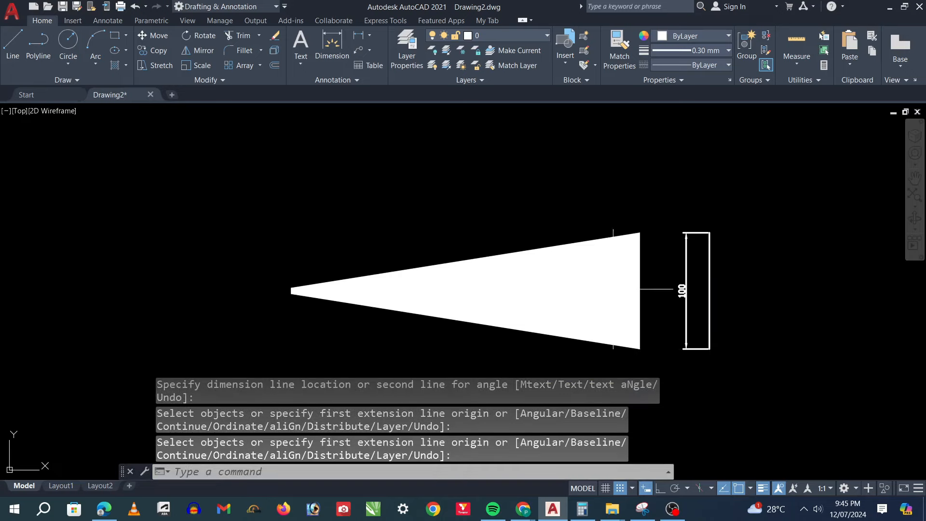
Select the tapered polyline, the vertical line and its dimension, and erase them.
{"action": "scroll", "coordinate": [603, 301], "scroll_direction": "down", "scroll_amount": 2}
{"action": "left_click", "coordinate": [728, 221]}
{"action": "left_click", "coordinate": [384, 324]}
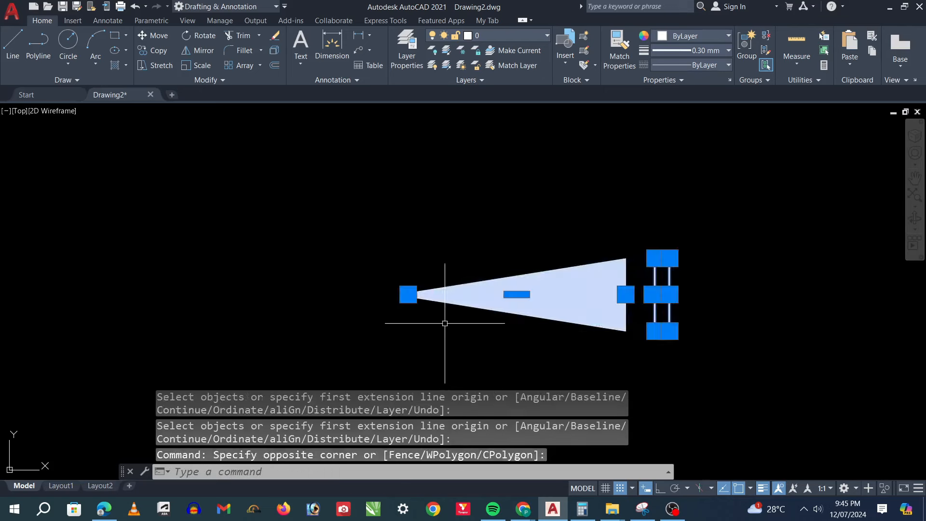
{"action": "key", "text": "Delete"}
{"action": "key", "text": "Escape"}
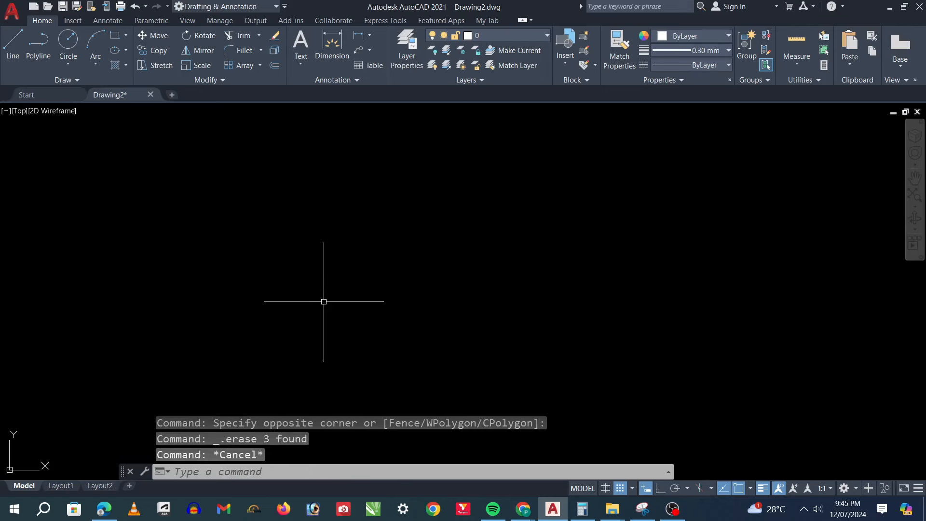
Start a new polyline in the empty drawing and use its Width option to set starting and ending width to 0.
{"action": "type", "text": "pl"}
{"action": "key", "text": "Return"}
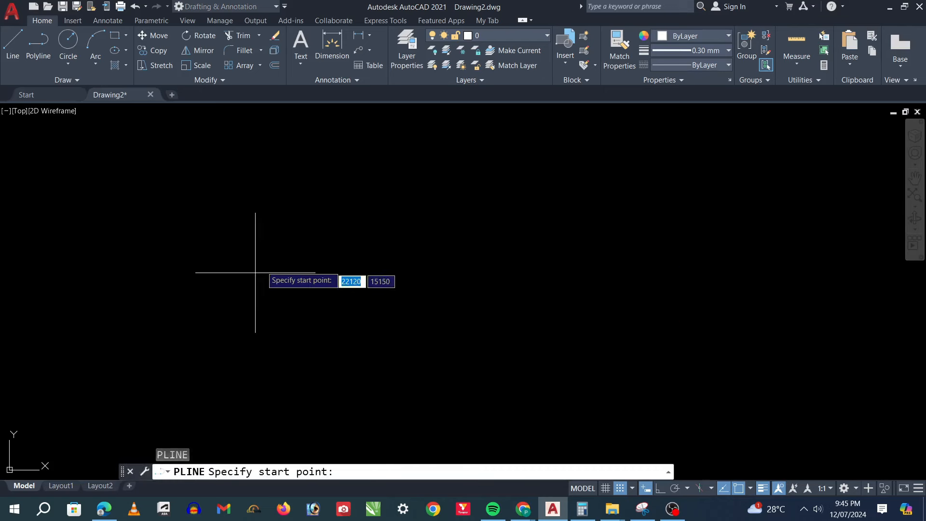
{"action": "left_click", "coordinate": [270, 257]}
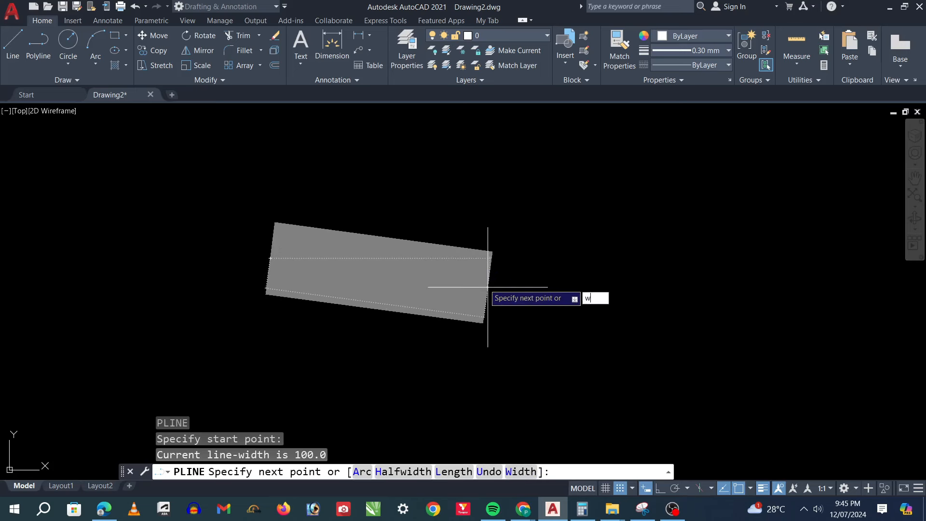
{"action": "key", "text": "Return"}
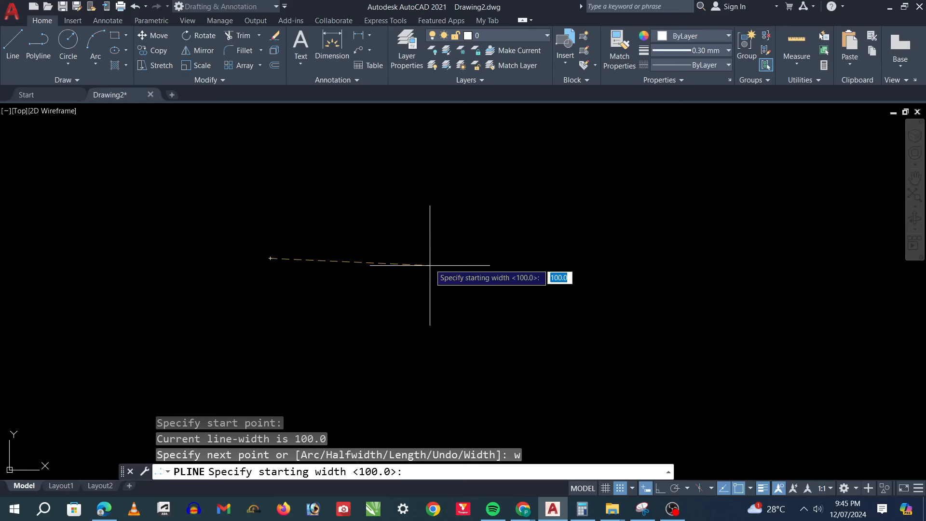
{"action": "key", "text": "Return"}
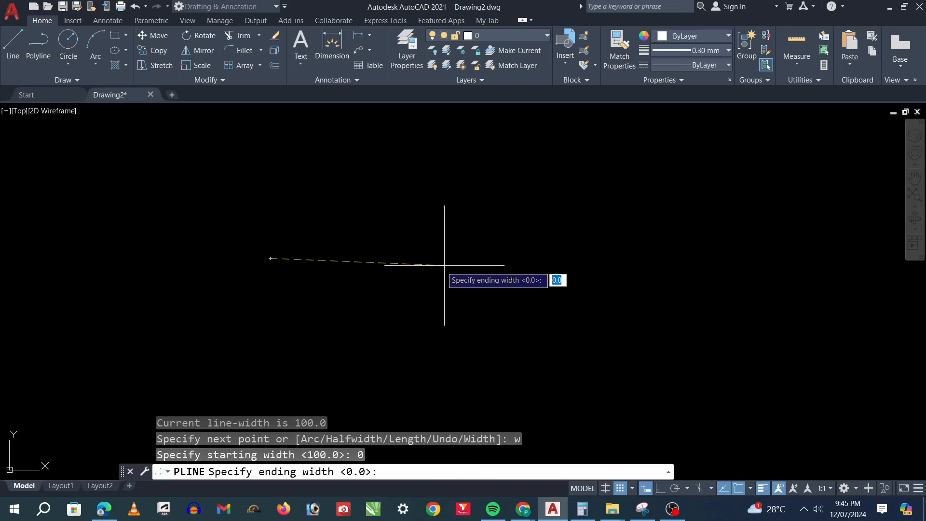
{"action": "type", "text": "0"}
{"action": "key", "text": "Return"}
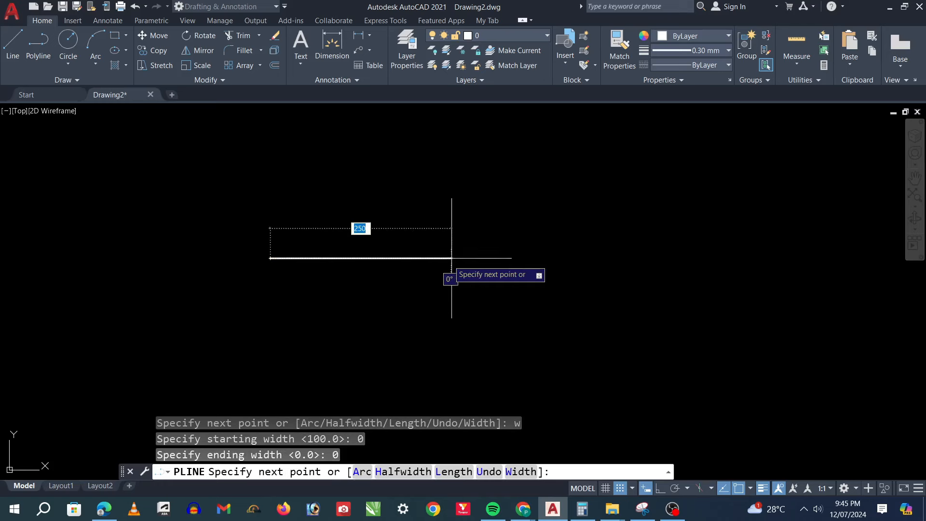
Place five zero-width segments, first horizontal, rising to an upper-right peak, dropping down and returning leftward, and end the polyline open.
{"action": "left_click", "coordinate": [444, 258]}
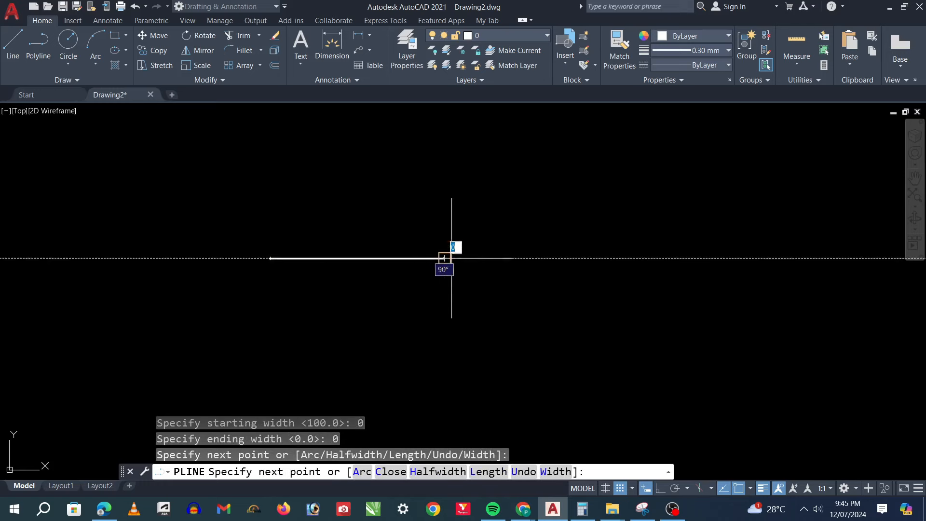
{"action": "left_click", "coordinate": [653, 136]}
{"action": "left_click", "coordinate": [640, 272]}
{"action": "left_click", "coordinate": [502, 265]}
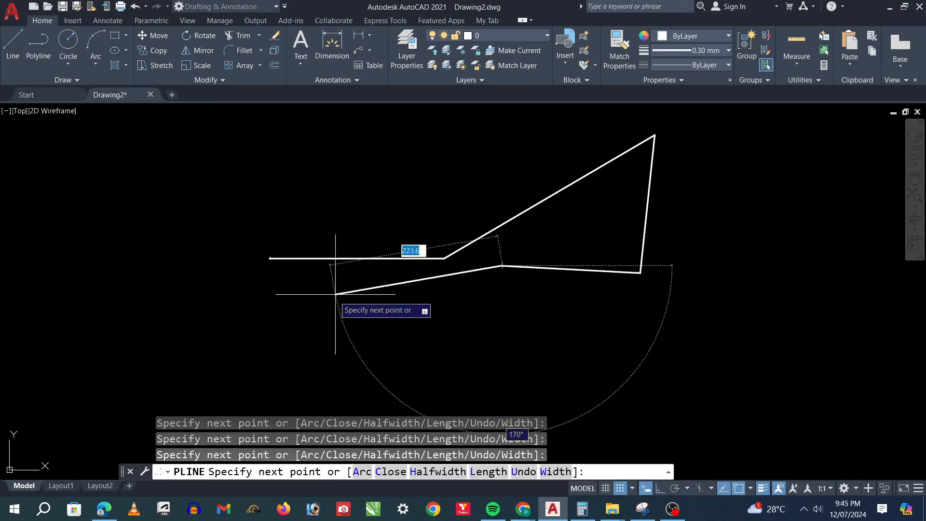
{"action": "left_click", "coordinate": [342, 308]}
{"action": "key", "text": "Escape"}
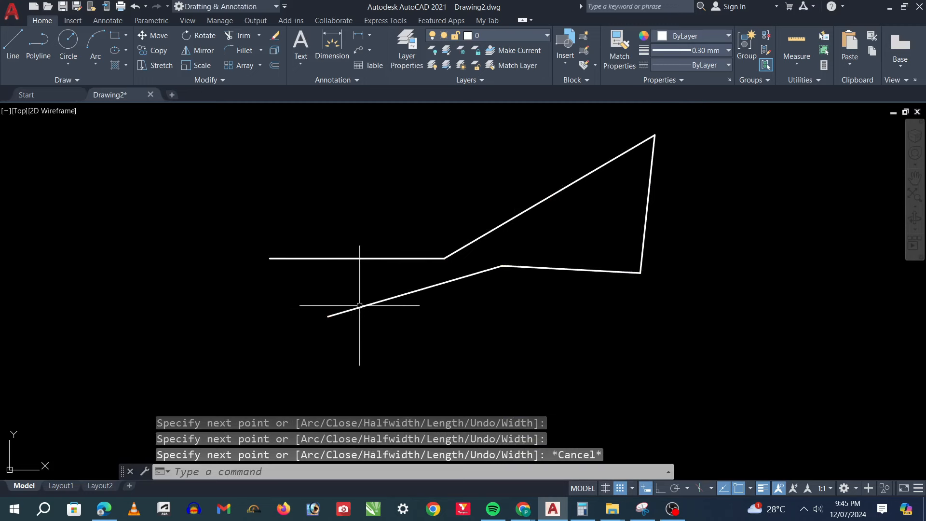
Select the open five-segment polyline and erase it.
{"action": "scroll", "coordinate": [401, 295], "scroll_direction": "down", "scroll_amount": 4}
{"action": "scroll", "coordinate": [489, 278], "scroll_direction": "up", "scroll_amount": 2}
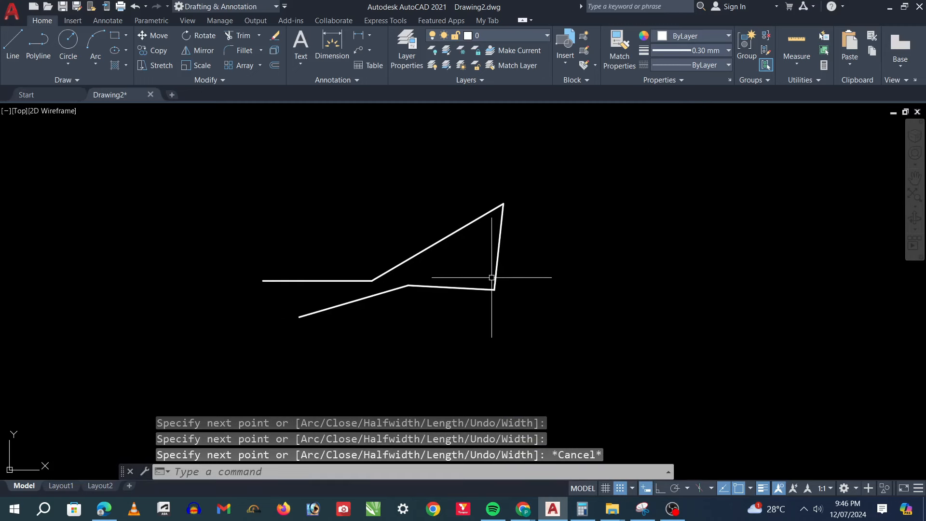
{"action": "left_click", "coordinate": [566, 163]}
{"action": "left_click", "coordinate": [154, 341]}
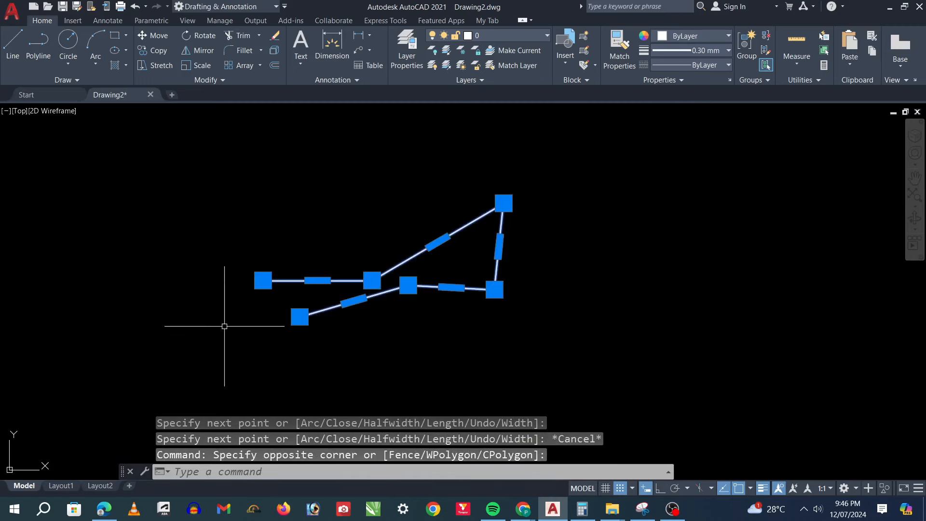
{"action": "key", "text": "Delete"}
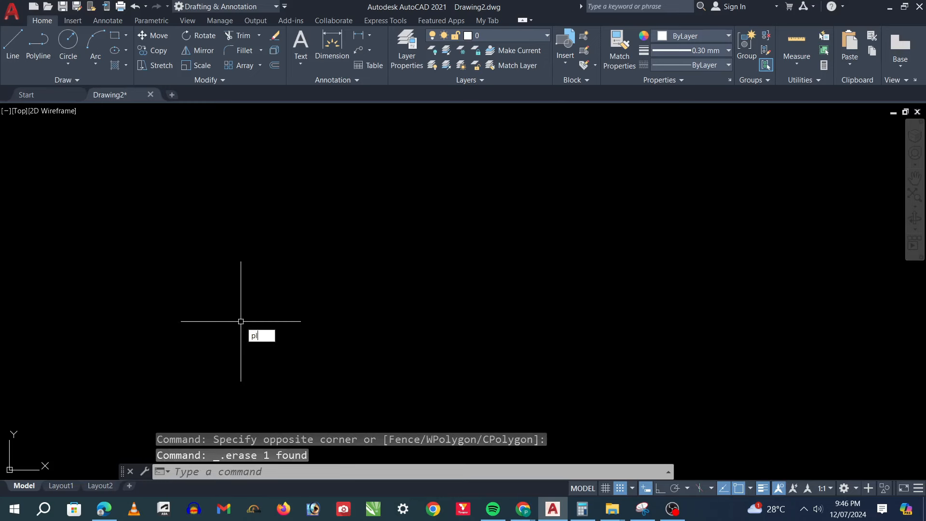
Draw a single polyline arc rising to the upper right, using the Arc option's Angle setting with an included angle of 45°.
{"action": "type", "text": "pl"}
{"action": "key", "text": "Return"}
{"action": "left_click", "coordinate": [231, 303]}
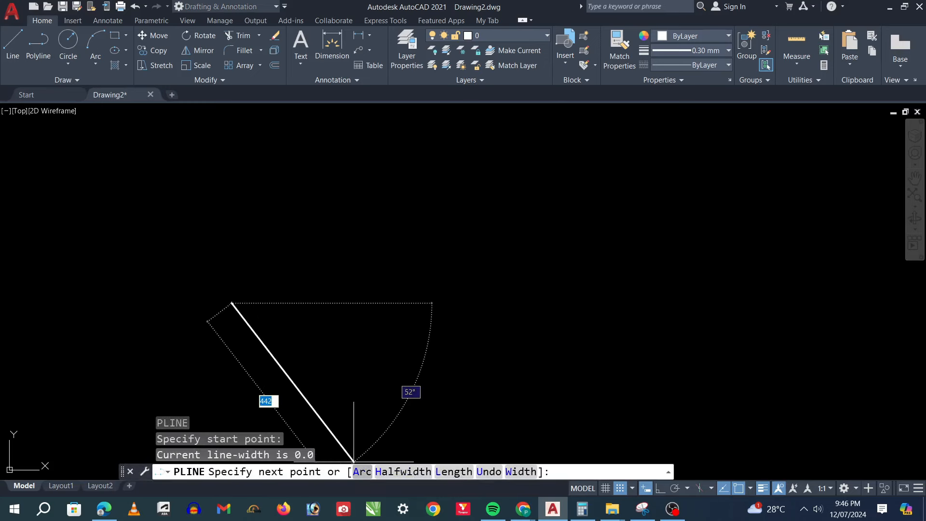
{"action": "type", "text": "a"}
{"action": "key", "text": "Return"}
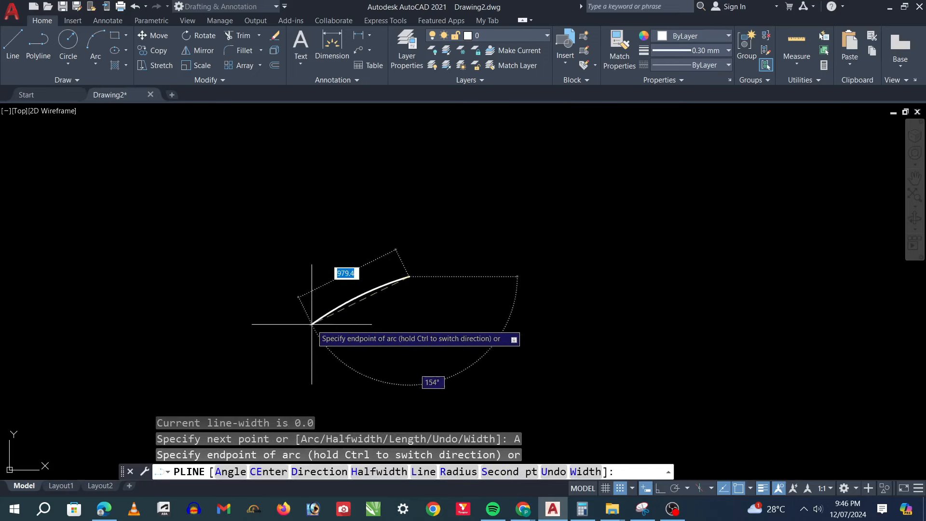
{"action": "type", "text": "a"}
{"action": "key", "text": "Return"}
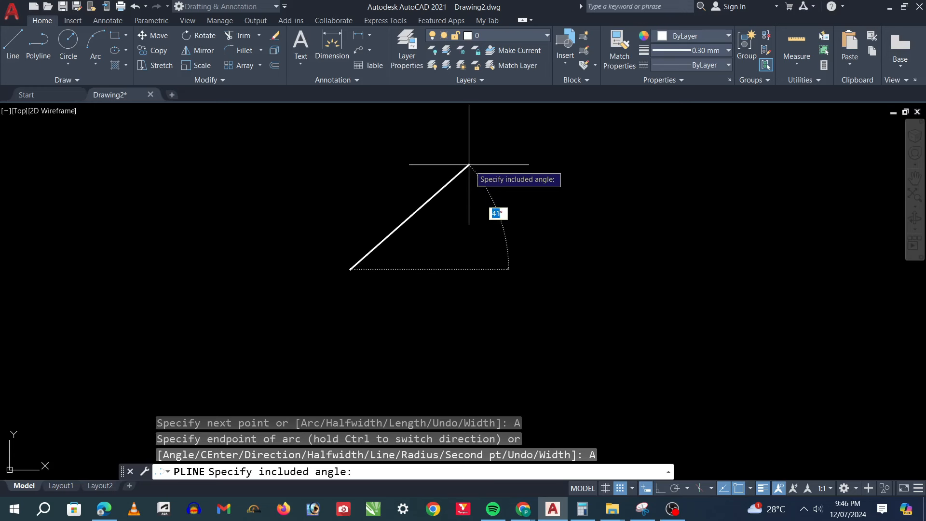
{"action": "key", "text": "Return"}
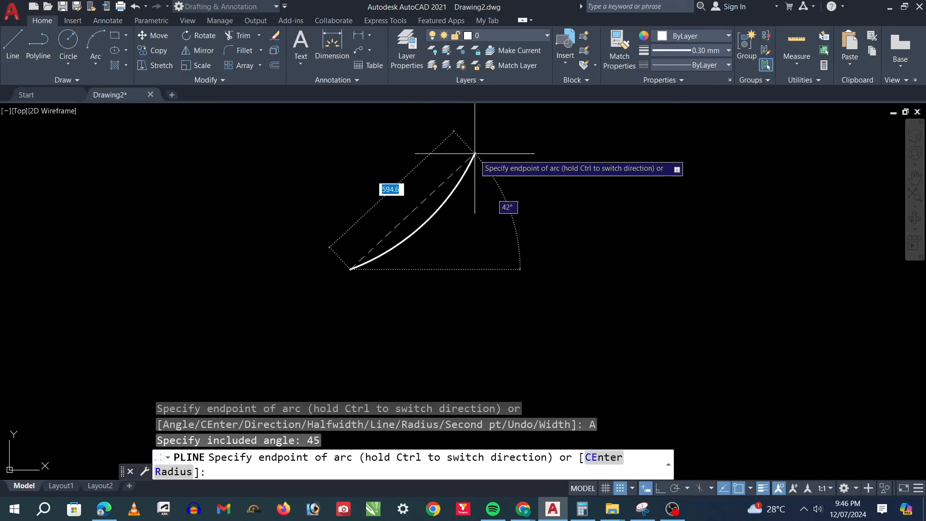
{"action": "left_click", "coordinate": [475, 147]}
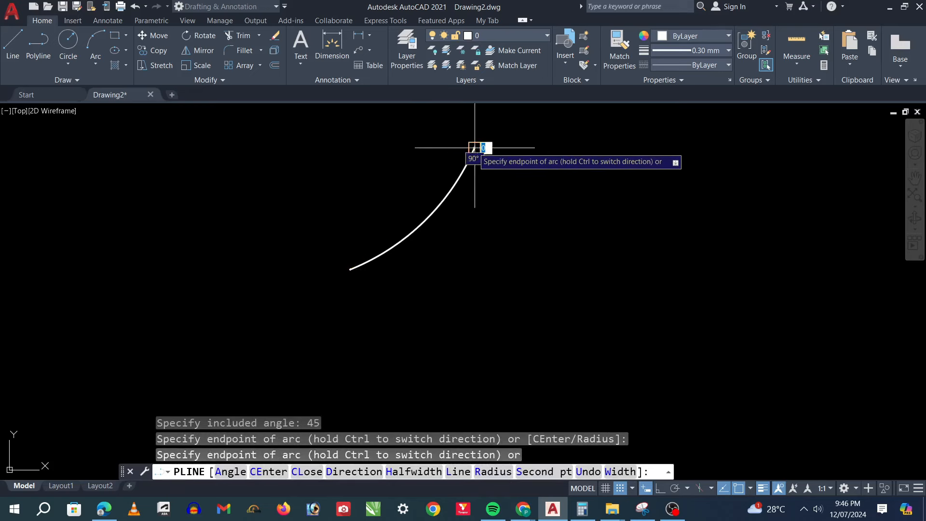
{"action": "key", "text": "Escape"}
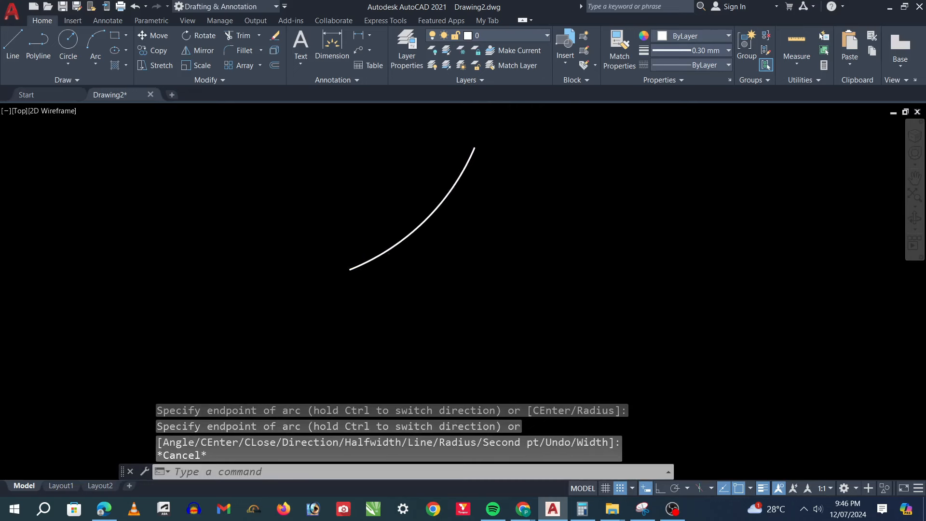
Add an angular dimension to the polyline arc, placing it just inside the curve.
{"action": "left_click", "coordinate": [369, 35]}
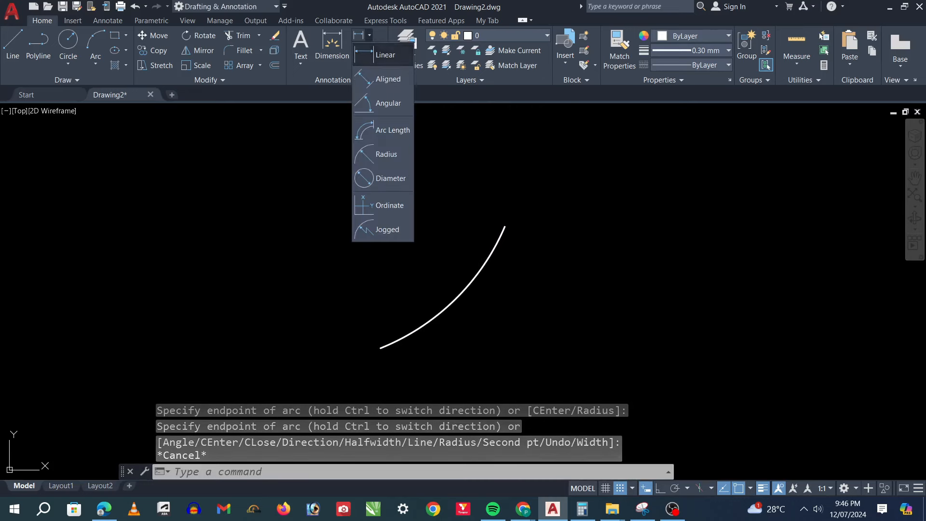
{"action": "left_click", "coordinate": [383, 103]}
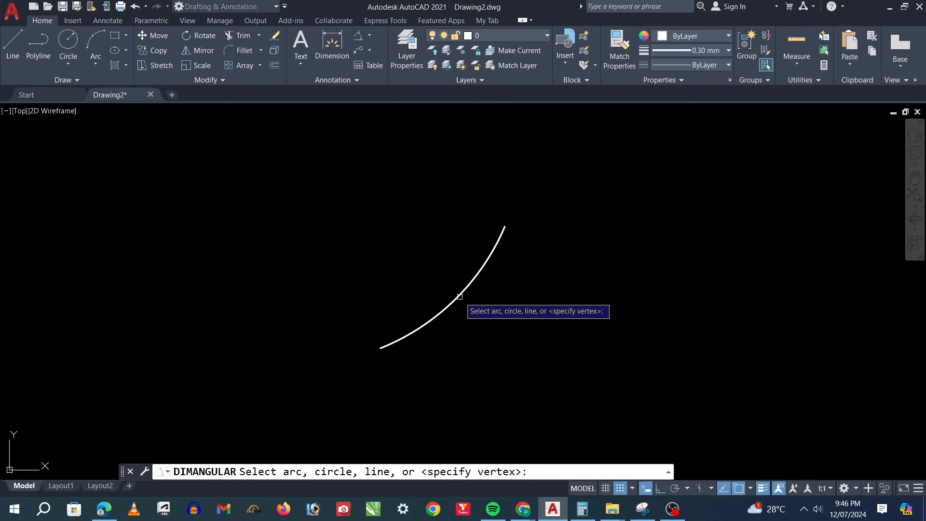
{"action": "left_click", "coordinate": [457, 294]}
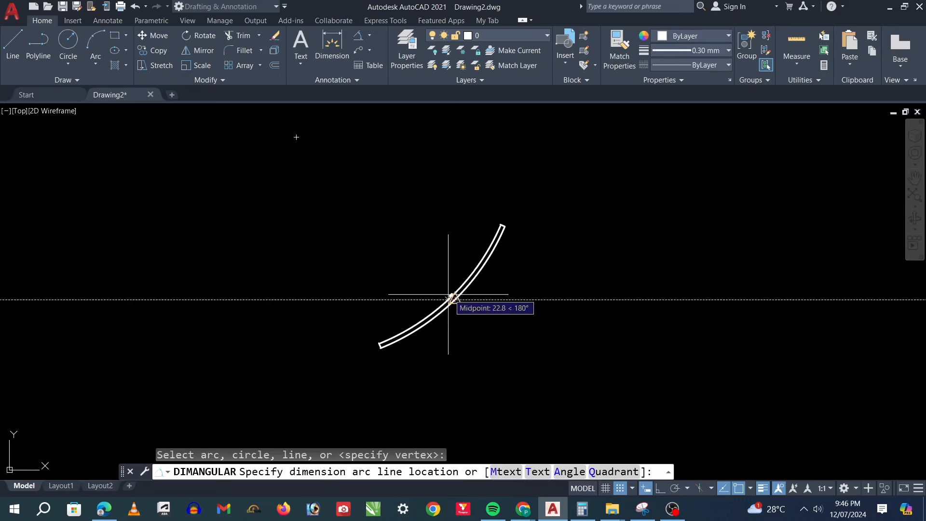
{"action": "left_click", "coordinate": [433, 282]}
{"action": "scroll", "coordinate": [432, 279], "scroll_direction": "up", "scroll_amount": 6}
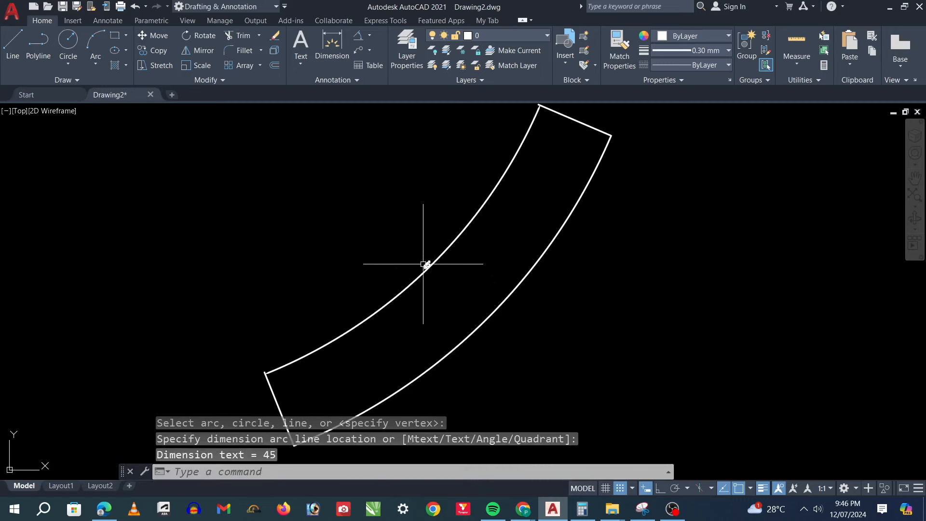
Draw two connected lines from the thick polyline arc's lower outer corner to its center point and on to its upper outer corner.
{"action": "scroll", "coordinate": [439, 272], "scroll_direction": "up", "scroll_amount": 3}
{"action": "scroll", "coordinate": [445, 262], "scroll_direction": "down", "scroll_amount": 10}
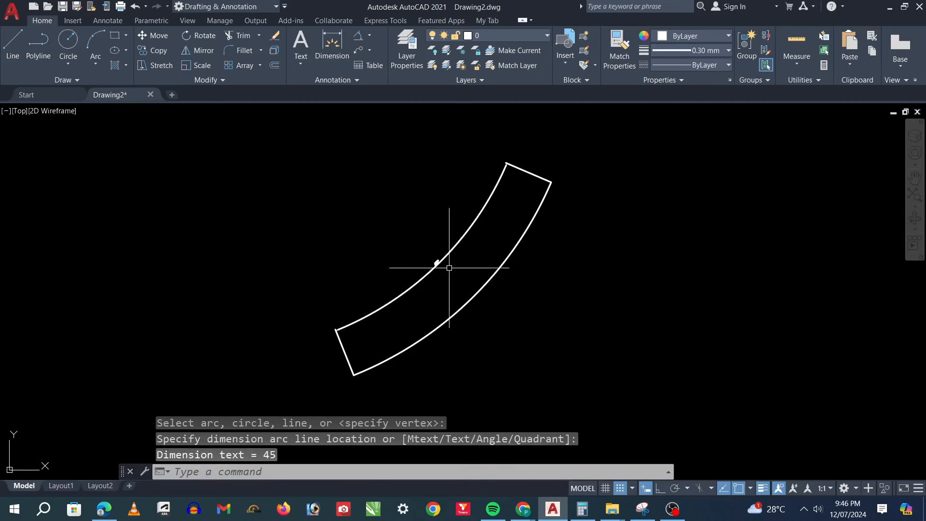
{"action": "scroll", "coordinate": [493, 242], "scroll_direction": "down", "scroll_amount": 4}
{"action": "scroll", "coordinate": [488, 227], "scroll_direction": "up", "scroll_amount": 4}
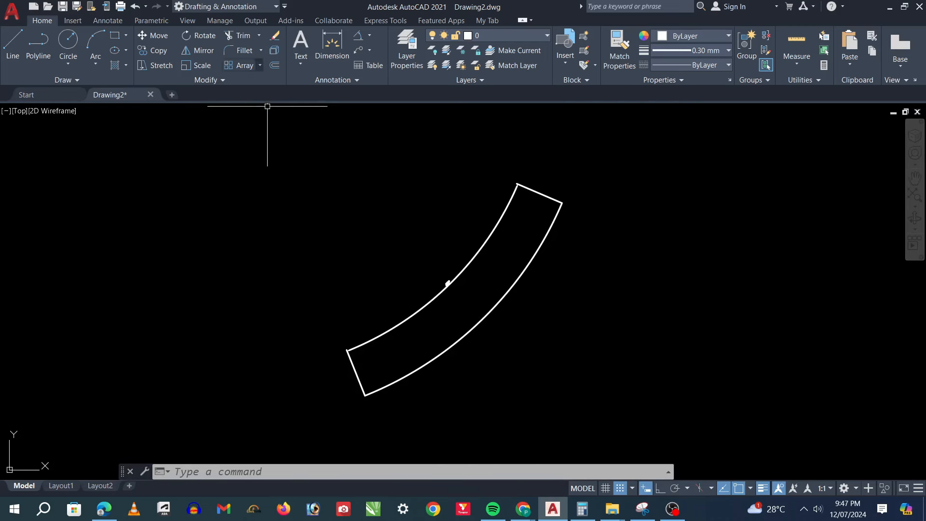
{"action": "scroll", "coordinate": [357, 114], "scroll_direction": "down", "scroll_amount": 2}
{"action": "scroll", "coordinate": [250, 177], "scroll_direction": "down", "scroll_amount": 6}
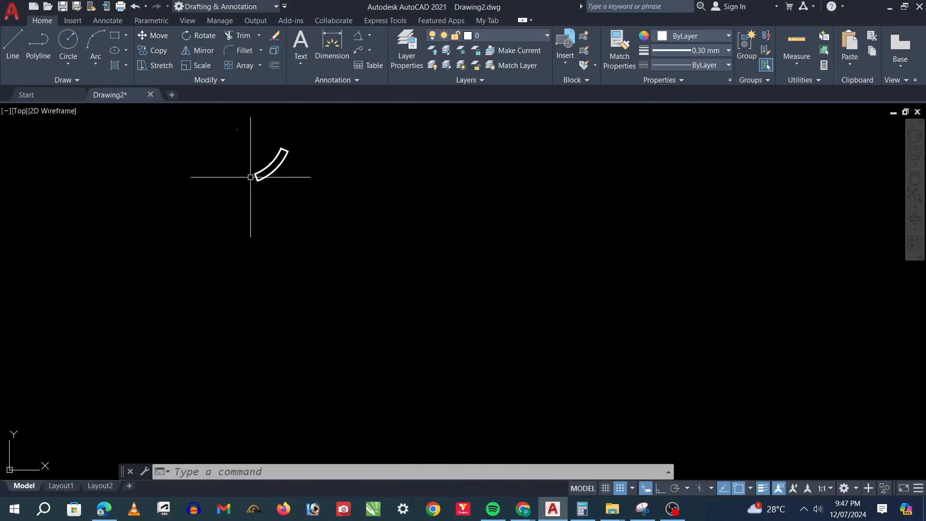
{"action": "left_click", "coordinate": [13, 47]}
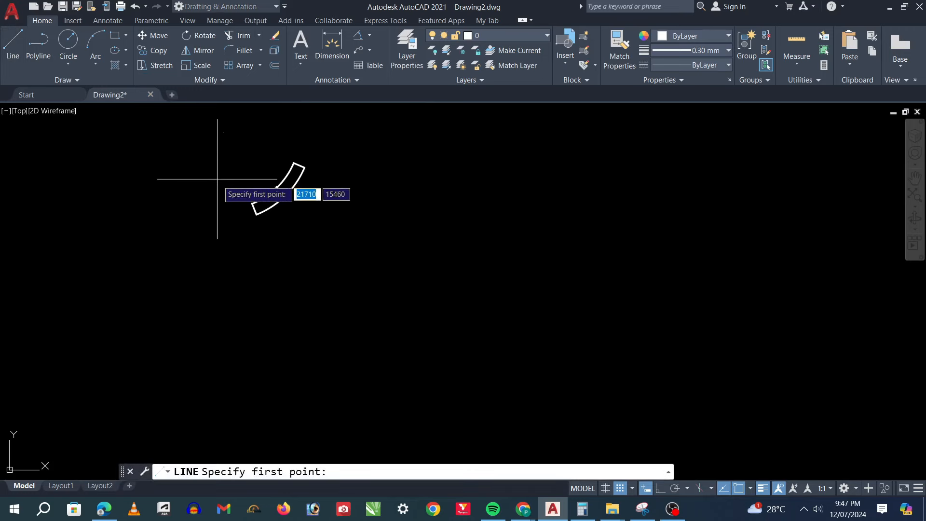
{"action": "scroll", "coordinate": [226, 165], "scroll_direction": "up", "scroll_amount": 4}
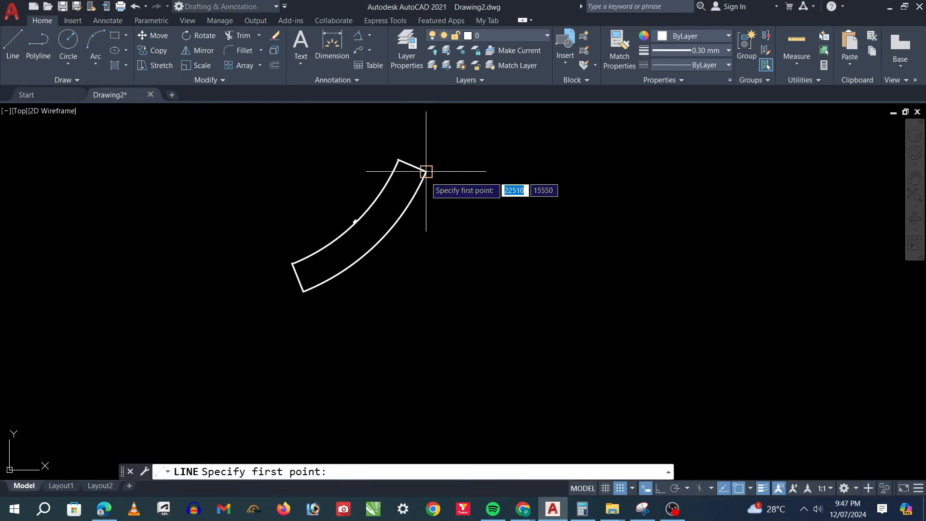
{"action": "scroll", "coordinate": [417, 217], "scroll_direction": "down", "scroll_amount": 3}
{"action": "scroll", "coordinate": [345, 177], "scroll_direction": "up", "scroll_amount": 3}
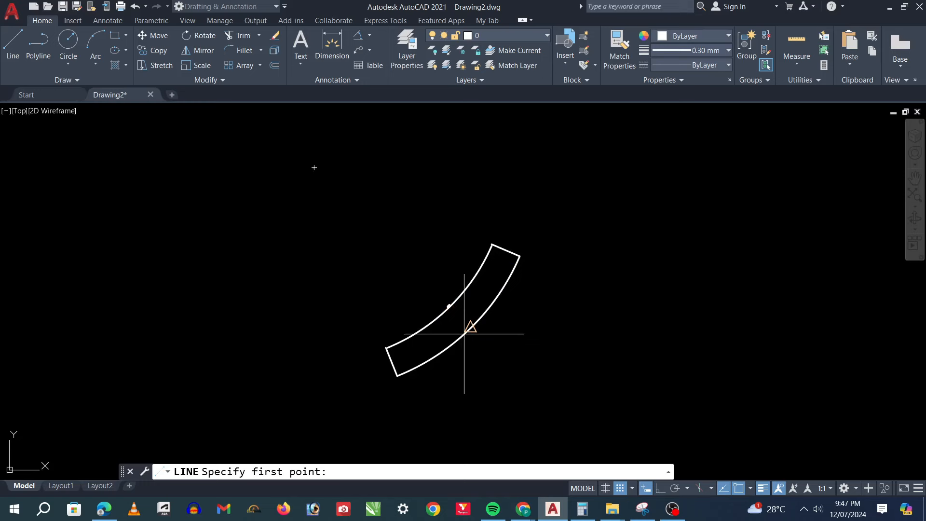
{"action": "left_click", "coordinate": [397, 376]}
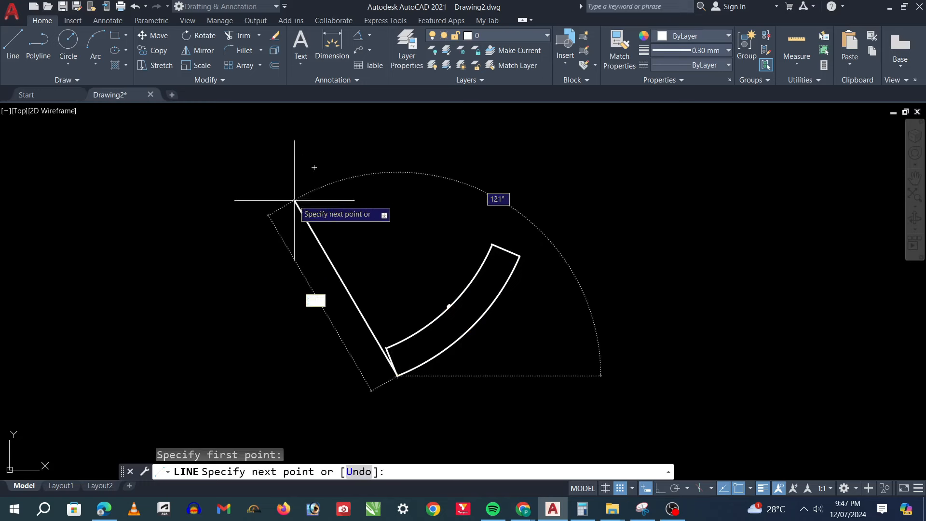
{"action": "left_click", "coordinate": [314, 168]}
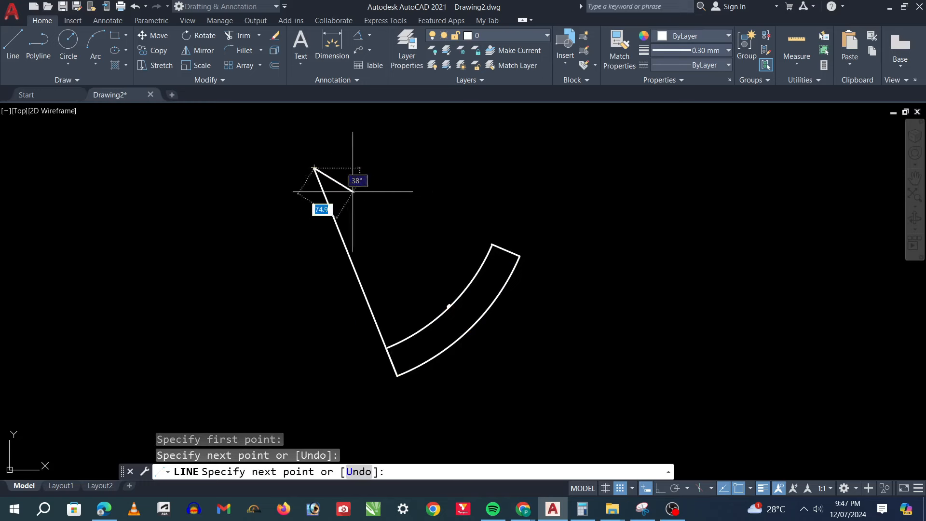
{"action": "left_click", "coordinate": [519, 256]}
{"action": "key", "text": "Escape"}
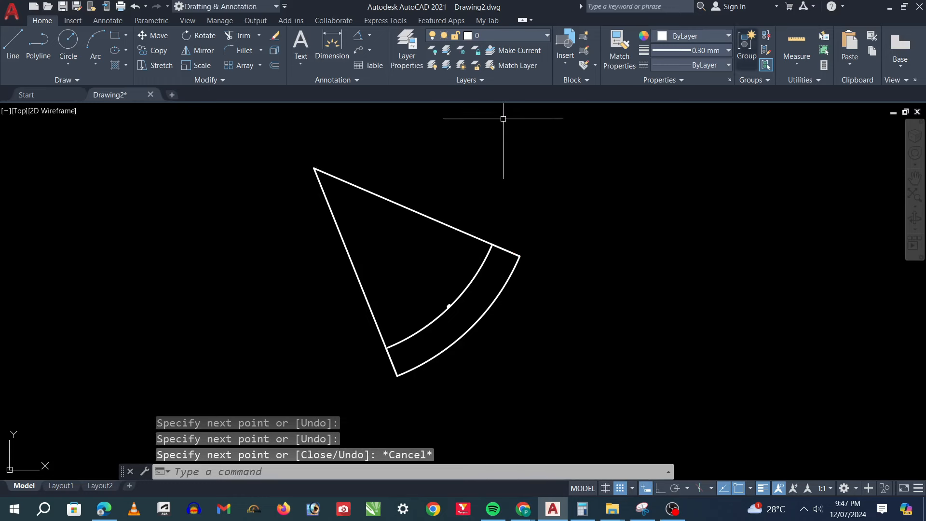
Use Quick Measure to check the angle between the two radial lines at the arc's center, and exit the measurement.
{"action": "left_click", "coordinate": [797, 60]}
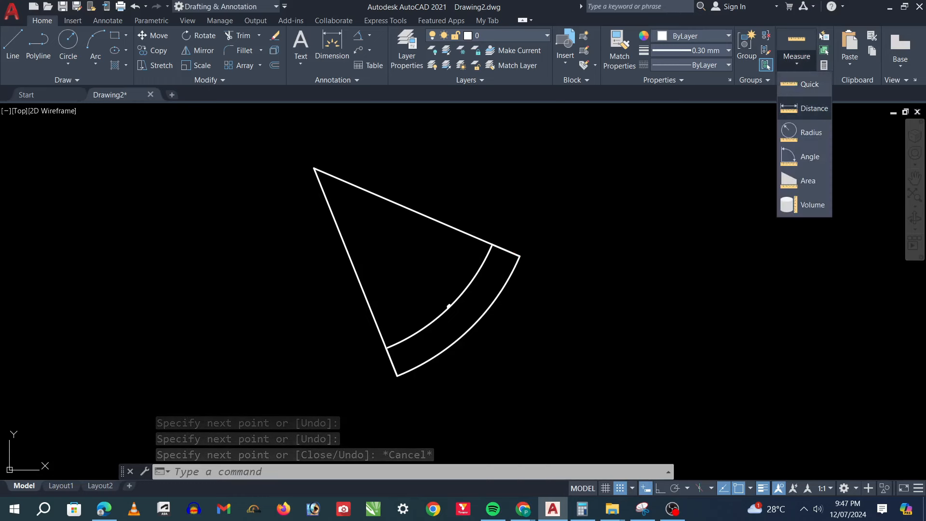
{"action": "left_click", "coordinate": [805, 83]}
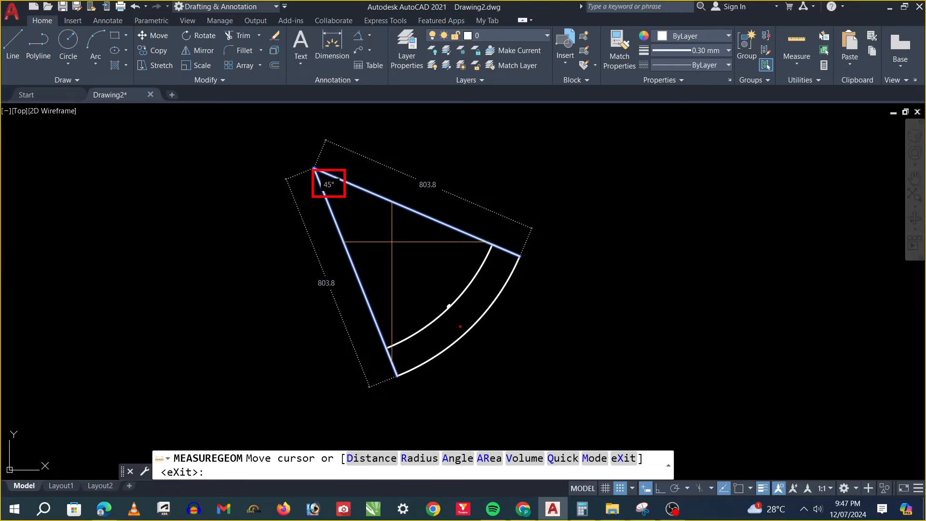
{"action": "scroll", "coordinate": [353, 194], "scroll_direction": "down", "scroll_amount": 3}
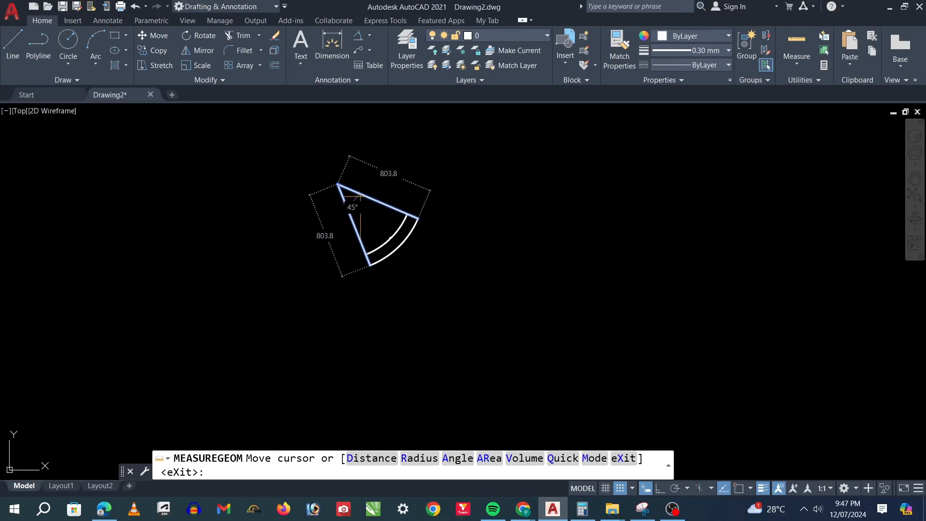
{"action": "left_click", "coordinate": [489, 186]}
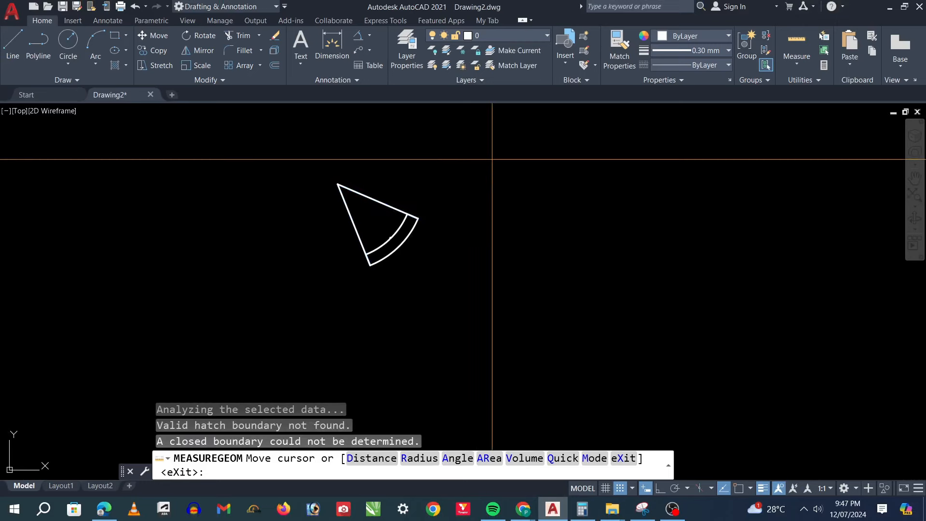
{"action": "key", "text": "Escape"}
Select the polyline arc, its angular dimension and both radial lines with a crossing window and erase them.
{"action": "left_click", "coordinate": [483, 149]}
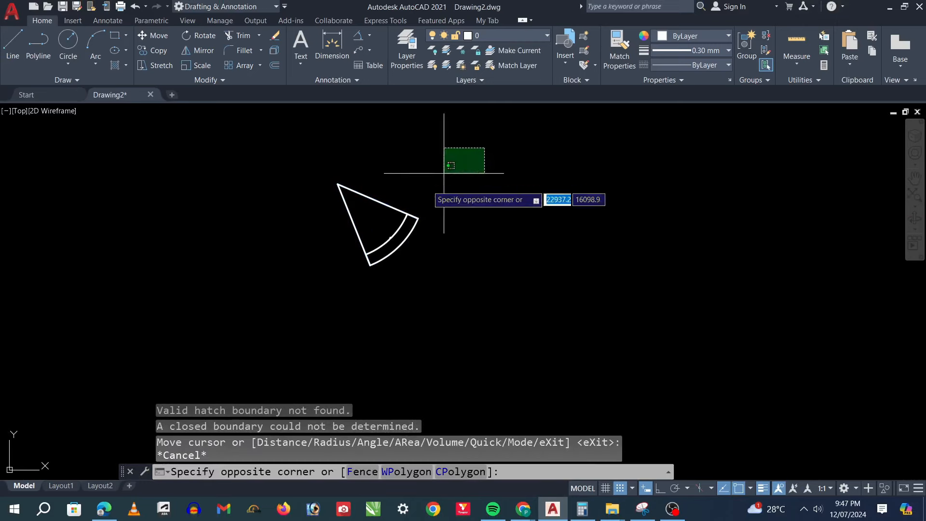
{"action": "left_click", "coordinate": [316, 329]}
{"action": "key", "text": "Delete"}
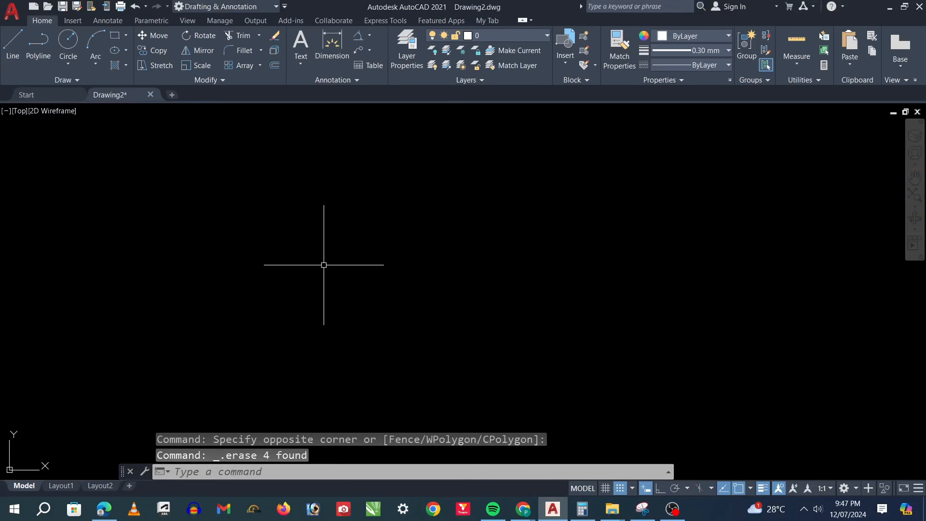
Start a polyline arc with the Center option, placing the center 250 units from the start point, up to the right at about 28°.
{"action": "key", "text": "Return"}
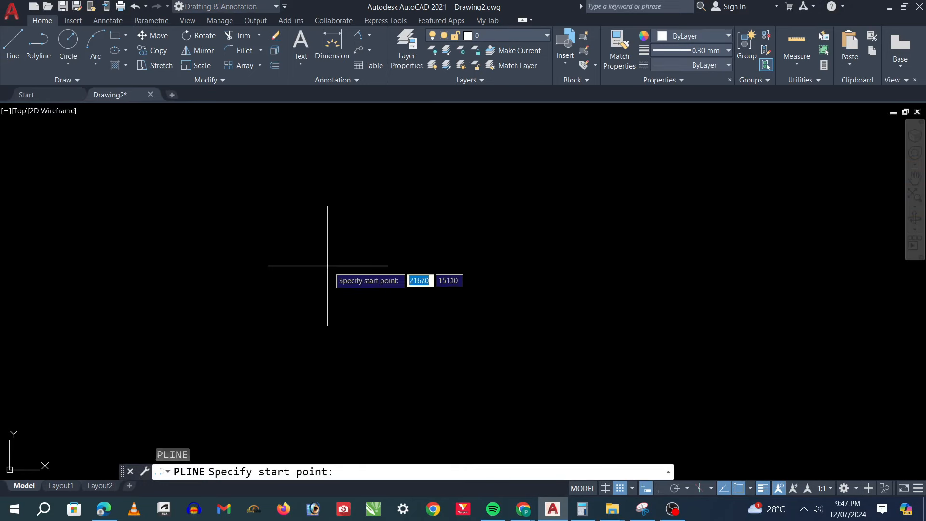
{"action": "left_click", "coordinate": [300, 349]}
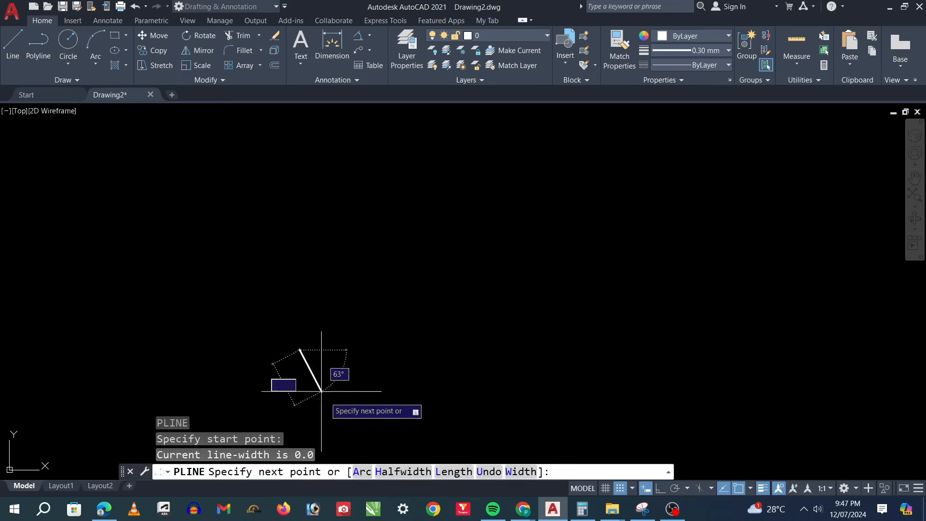
{"action": "type", "text": "a"}
{"action": "key", "text": "Return"}
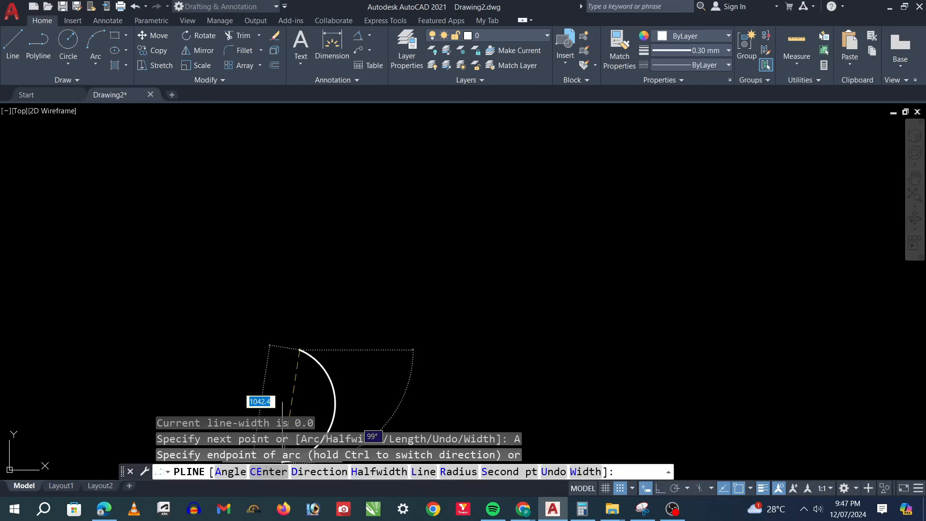
{"action": "left_click", "coordinate": [268, 471]}
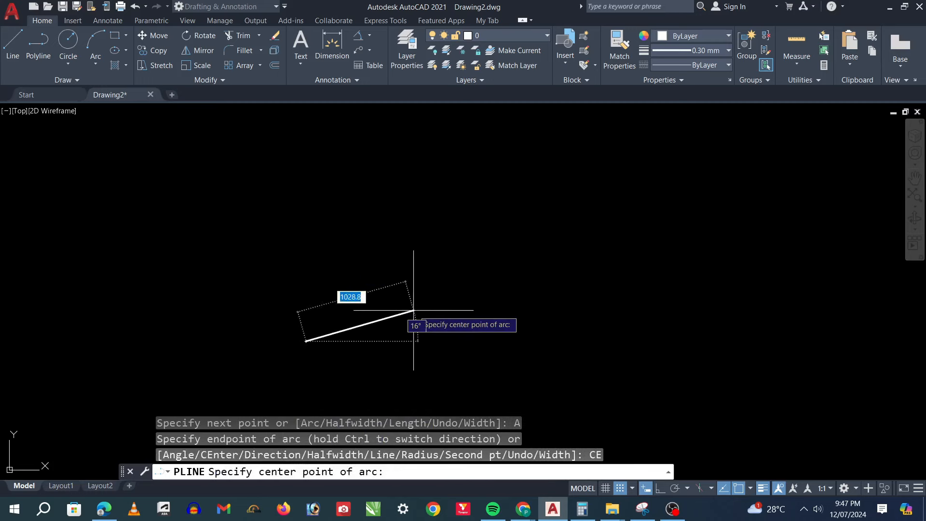
{"action": "scroll", "coordinate": [413, 310], "scroll_direction": "up", "scroll_amount": 2}
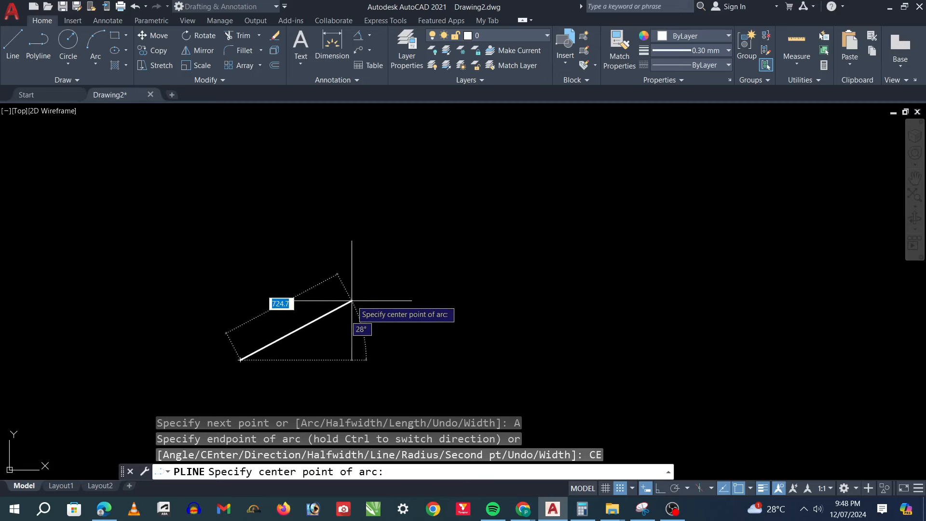
{"action": "scroll", "coordinate": [348, 313], "scroll_direction": "up", "scroll_amount": 3}
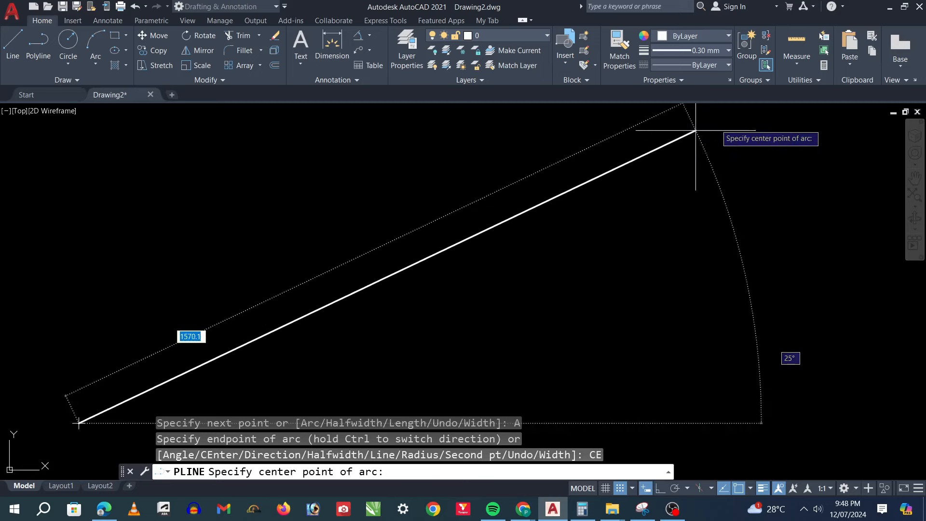
{"action": "scroll", "coordinate": [729, 126], "scroll_direction": "down", "scroll_amount": 2}
{"action": "scroll", "coordinate": [391, 260], "scroll_direction": "up", "scroll_amount": 6}
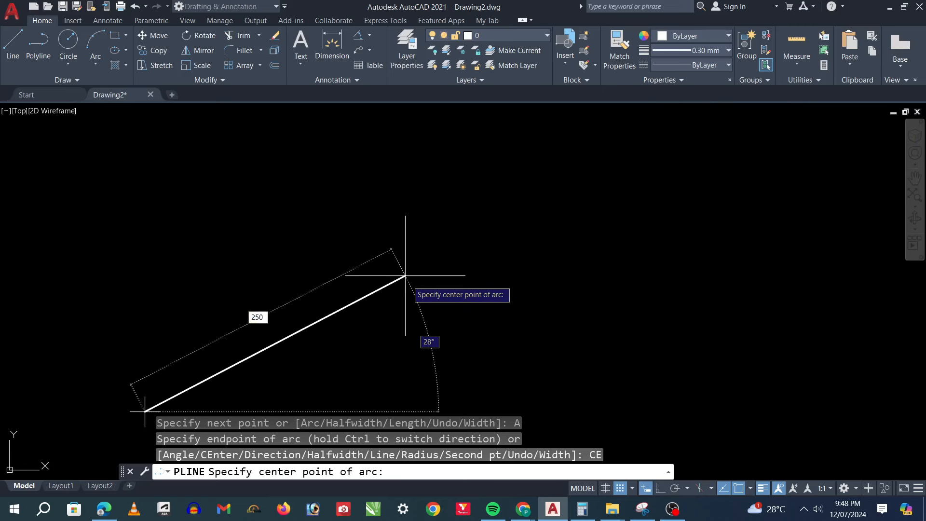
{"action": "key", "text": "Return"}
{"action": "scroll", "coordinate": [381, 284], "scroll_direction": "down", "scroll_amount": 3}
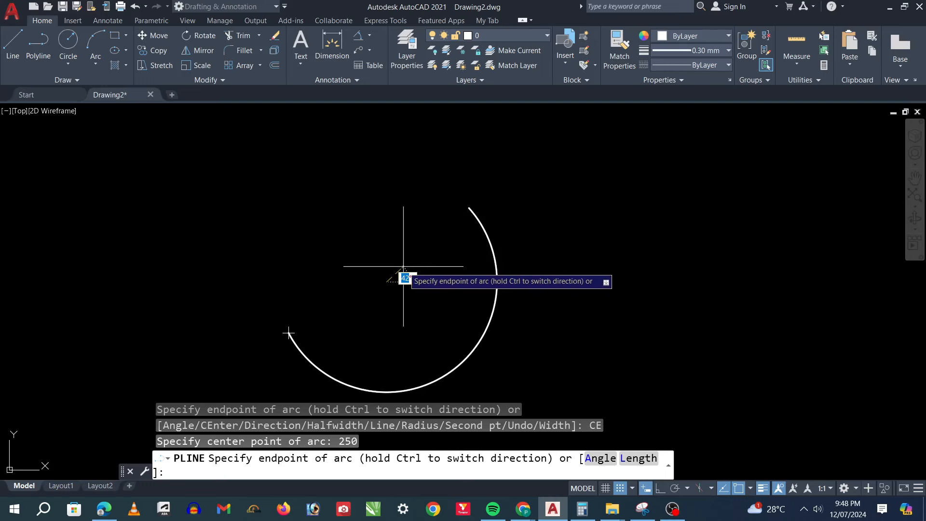
Complete the polyline's center-defined arc with an endpoint value of 60 and end the polyline.
{"action": "key", "text": "Return"}
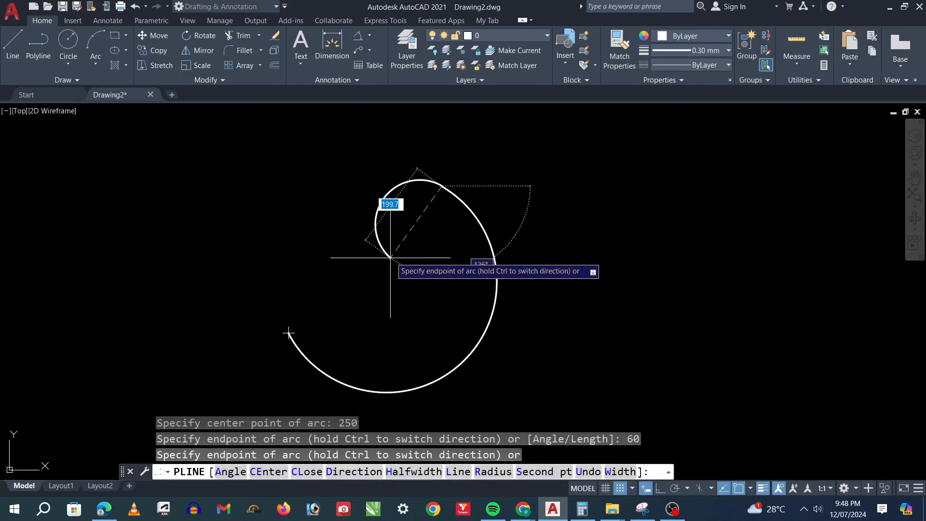
{"action": "key", "text": "Escape"}
{"action": "scroll", "coordinate": [418, 258], "scroll_direction": "down", "scroll_amount": 1}
{"action": "scroll", "coordinate": [399, 311], "scroll_direction": "up", "scroll_amount": 1}
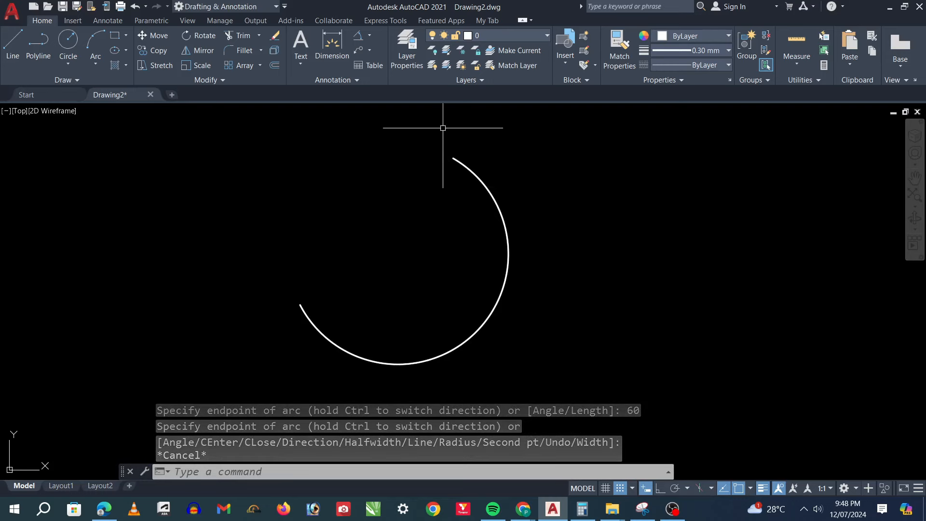
Add a radius dimension to the polyline arc, placing it at the arc's upper end.
{"action": "left_click", "coordinate": [369, 35]}
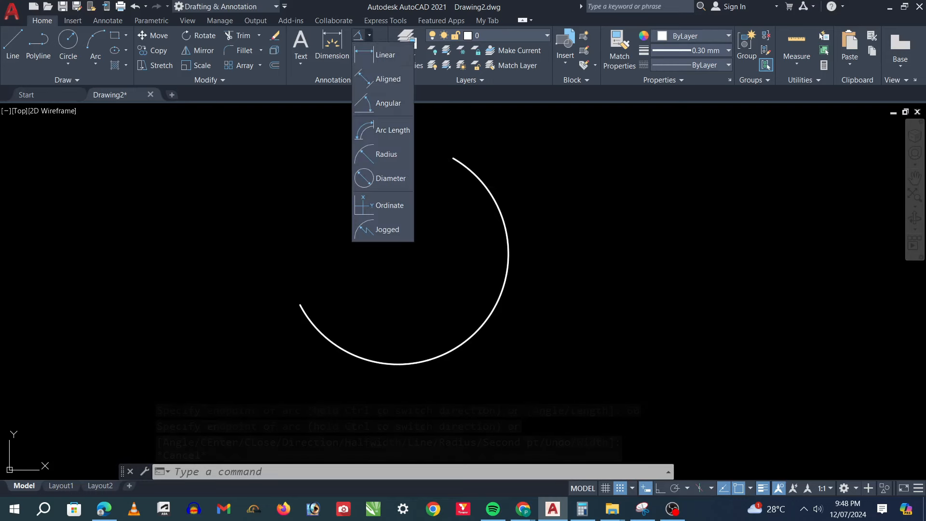
{"action": "left_click", "coordinate": [386, 154]}
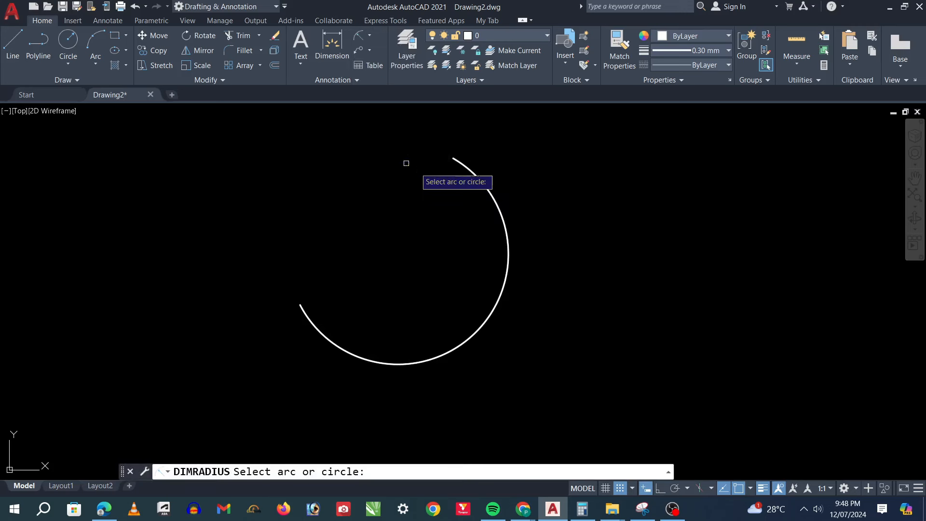
{"action": "left_click", "coordinate": [472, 168]}
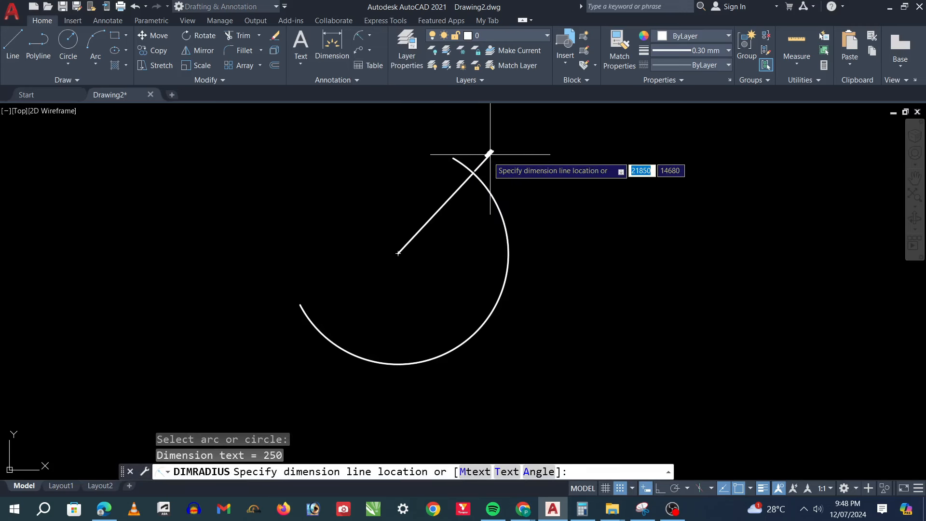
{"action": "left_click", "coordinate": [476, 182]}
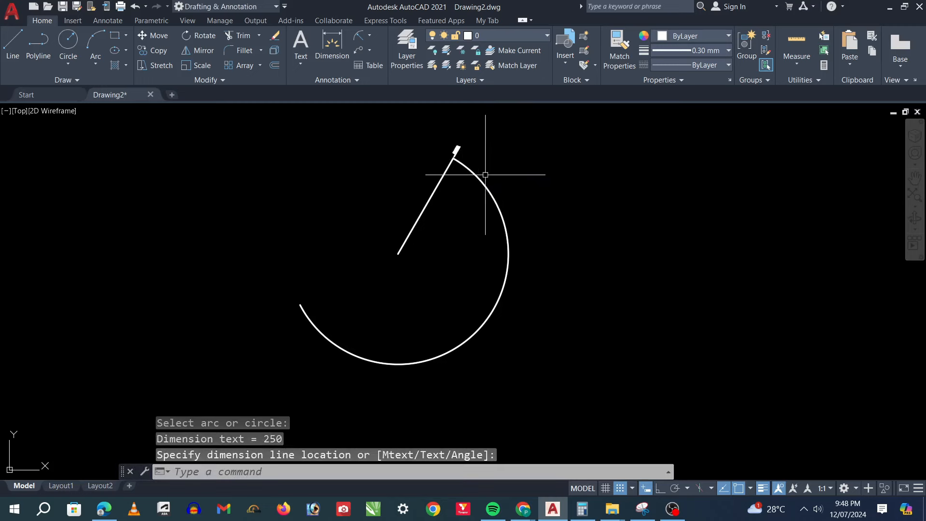
Examine the radius dimension's text and the dimensioned arc up close.
{"action": "scroll", "coordinate": [481, 175], "scroll_direction": "up", "scroll_amount": 5}
{"action": "scroll", "coordinate": [492, 174], "scroll_direction": "up", "scroll_amount": 2}
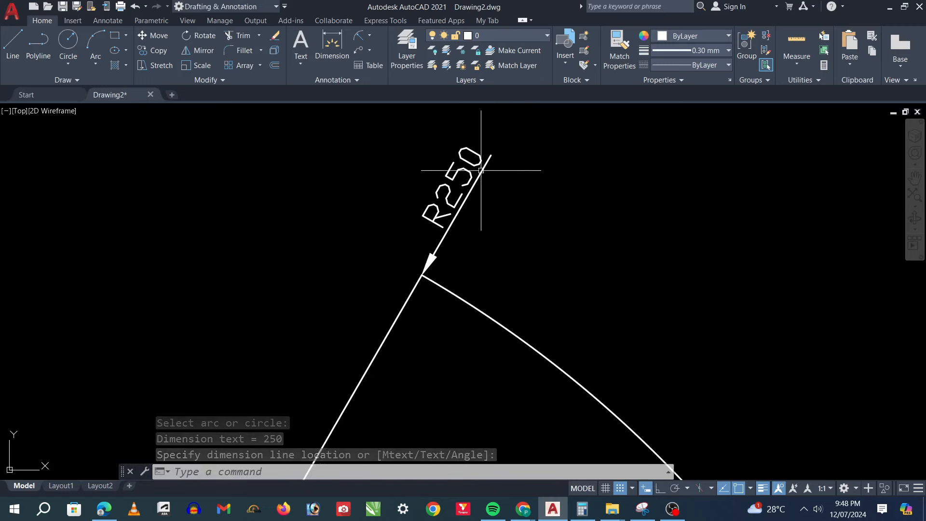
{"action": "scroll", "coordinate": [472, 193], "scroll_direction": "down", "scroll_amount": 4}
{"action": "scroll", "coordinate": [476, 175], "scroll_direction": "up", "scroll_amount": 4}
{"action": "scroll", "coordinate": [476, 175], "scroll_direction": "down", "scroll_amount": 10}
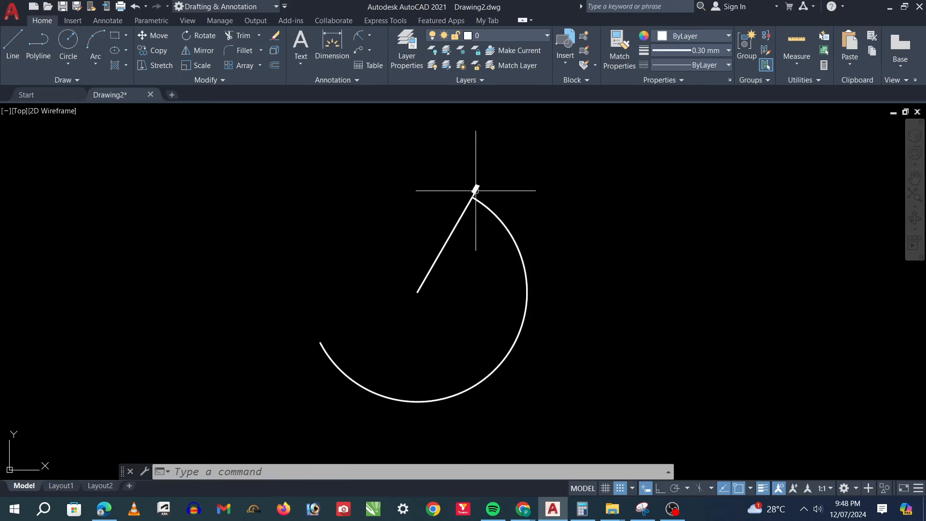
{"action": "scroll", "coordinate": [423, 292], "scroll_direction": "up", "scroll_amount": 4}
{"action": "scroll", "coordinate": [434, 264], "scroll_direction": "down", "scroll_amount": 6}
{"action": "scroll", "coordinate": [451, 244], "scroll_direction": "up", "scroll_amount": 4}
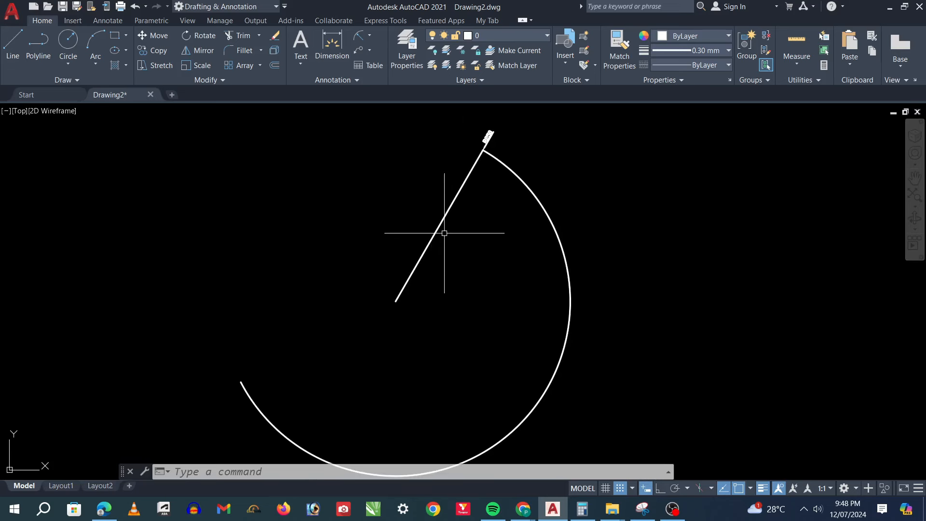
Delete the polyline arc together with its radius dimension.
{"action": "key", "text": "Escape"}
{"action": "scroll", "coordinate": [445, 216], "scroll_direction": "down", "scroll_amount": 5}
{"action": "scroll", "coordinate": [451, 260], "scroll_direction": "up", "scroll_amount": 2}
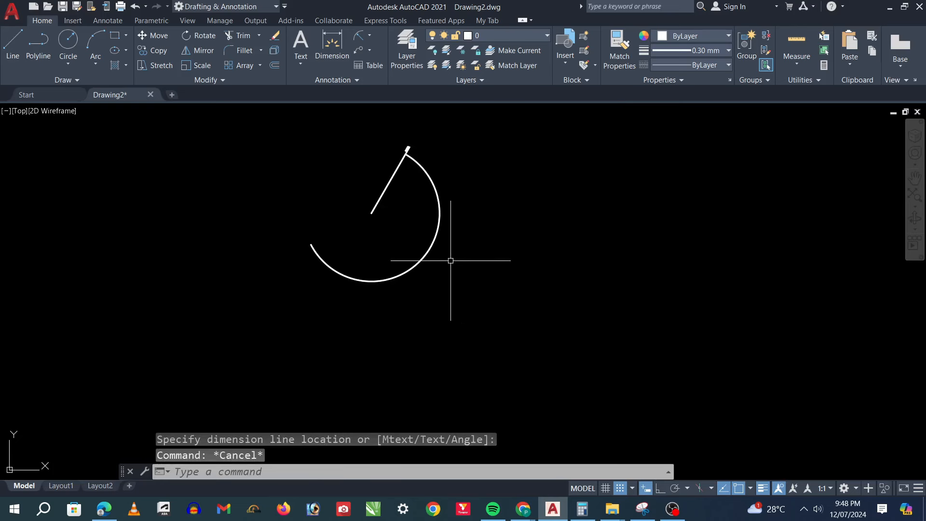
{"action": "left_click", "coordinate": [491, 139]}
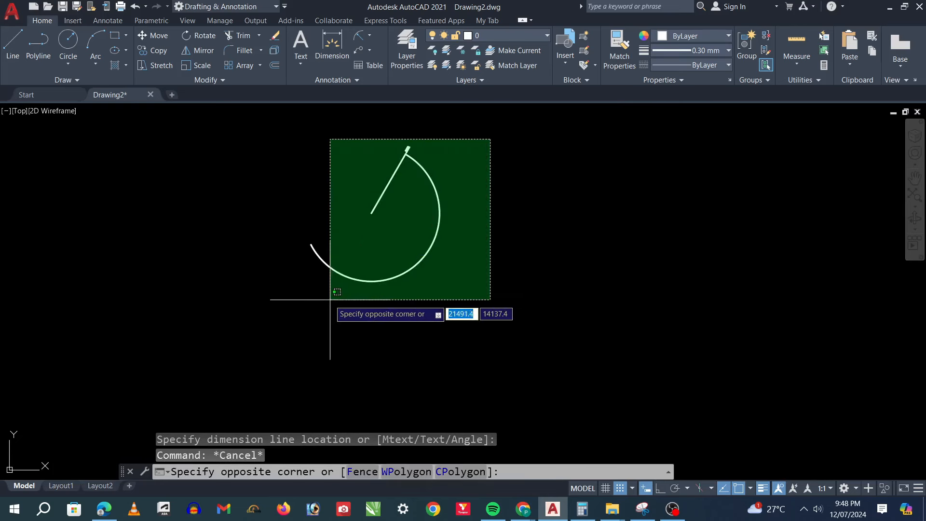
{"action": "left_click", "coordinate": [273, 297]}
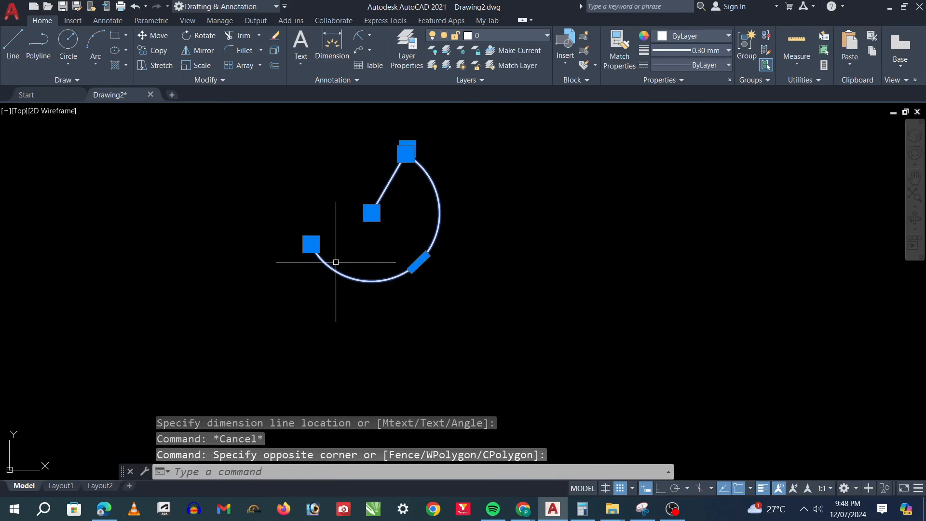
{"action": "key", "text": "Delete"}
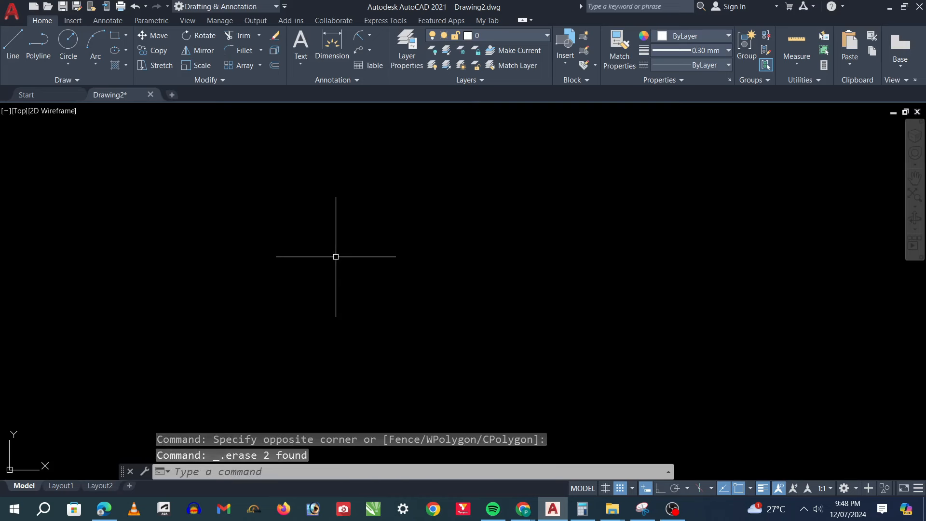
Start a new polyline with a short, nearly horizontal straight segment in the empty drawing area.
{"action": "type", "text": "p"}
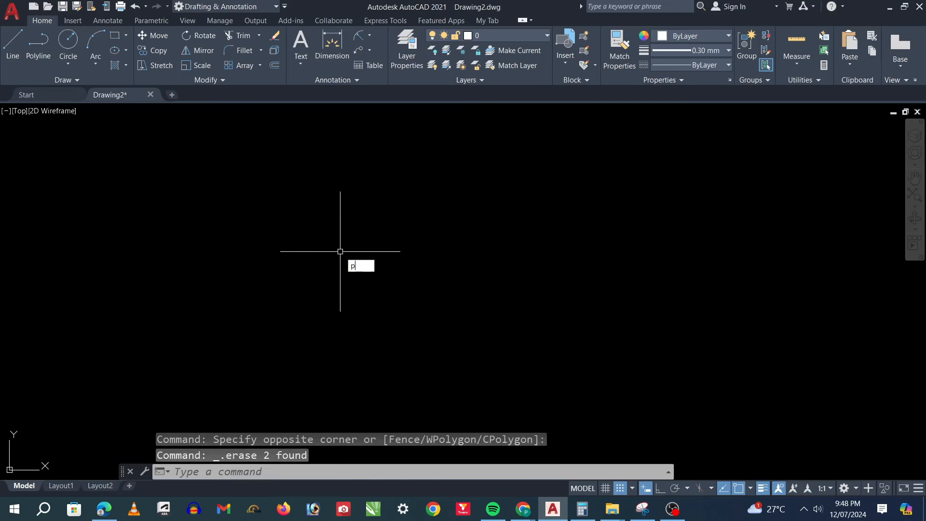
{"action": "key", "text": "Return"}
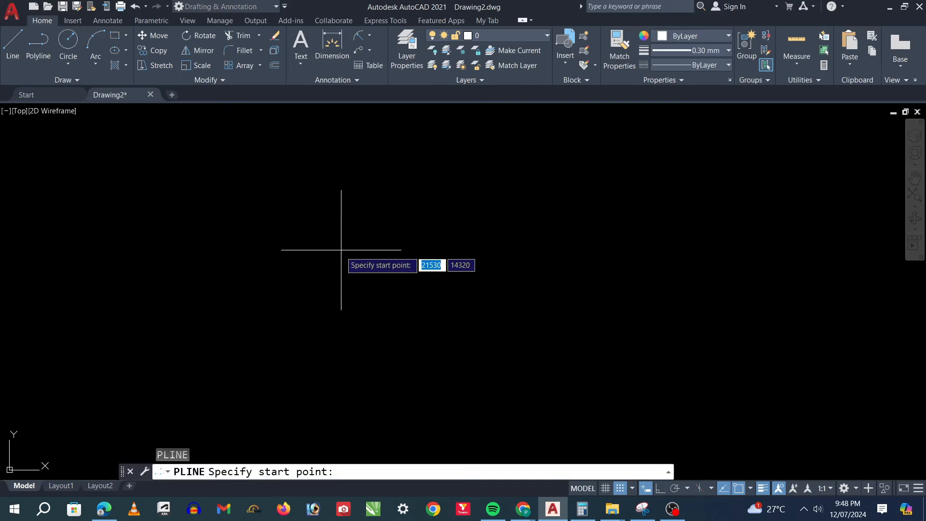
{"action": "left_click", "coordinate": [332, 286]}
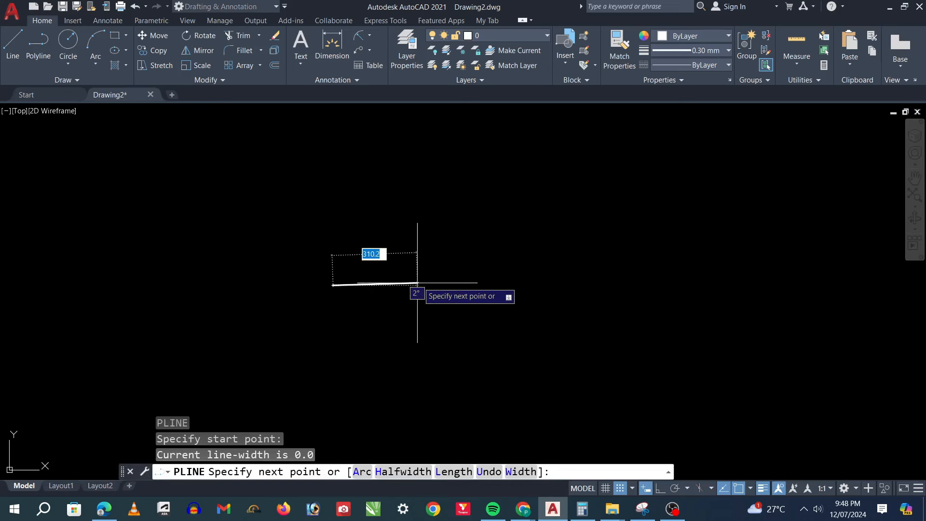
{"action": "left_click", "coordinate": [436, 283]}
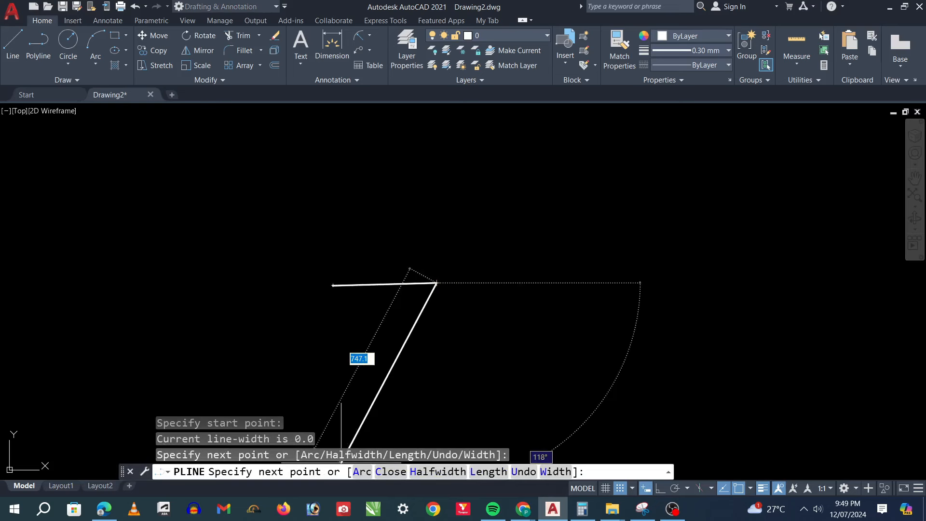
Continue the polyline with two arc segments, one rising from the line's end and one curving back over, and close it with the Close option.
{"action": "type", "text": "A"}
{"action": "key", "text": "Return"}
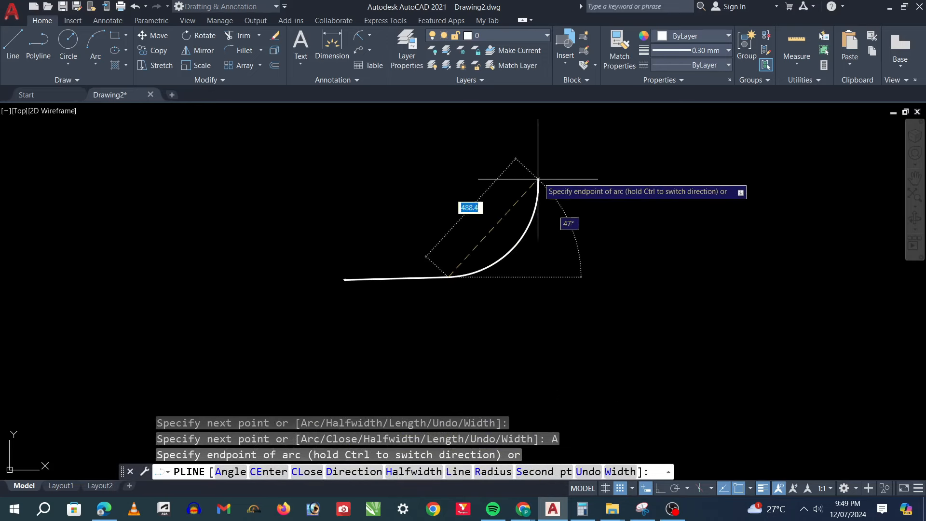
{"action": "left_click", "coordinate": [541, 159]}
{"action": "left_click", "coordinate": [441, 157]}
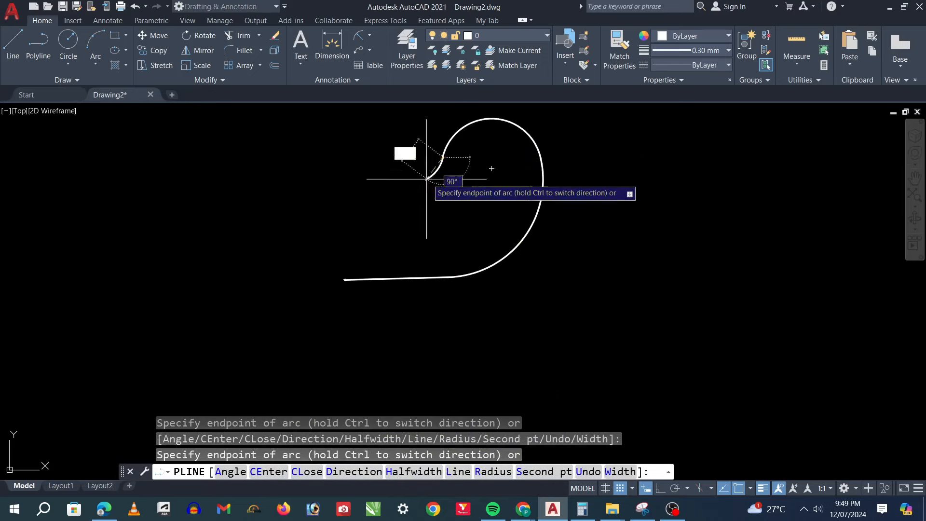
{"action": "right_click", "coordinate": [436, 190]}
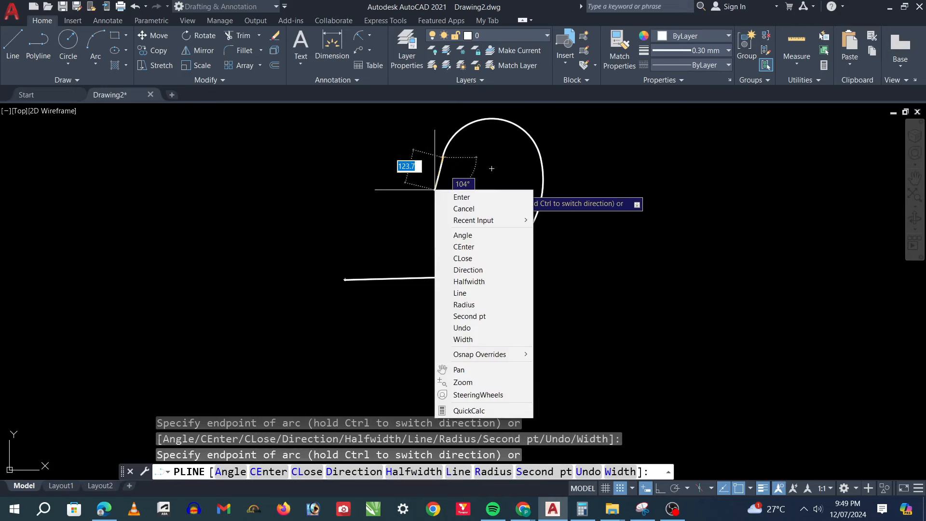
{"action": "left_click", "coordinate": [498, 256]}
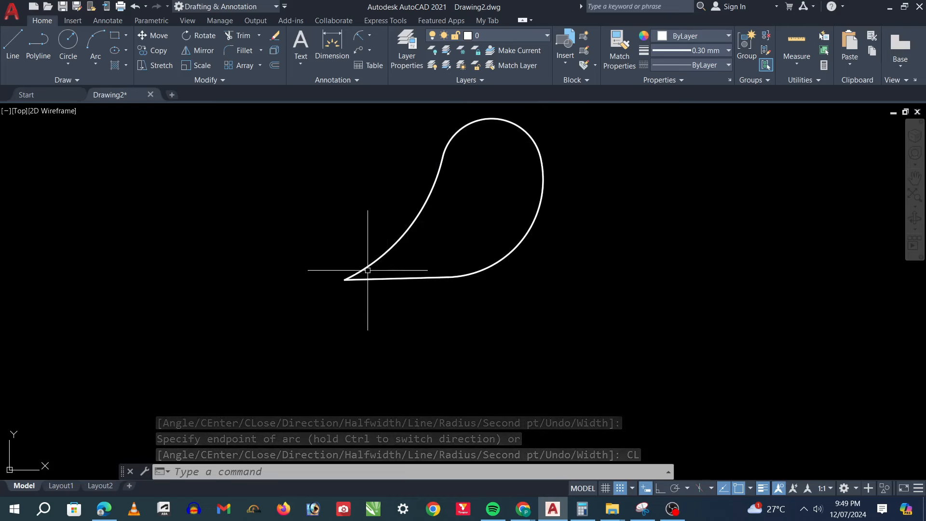
Delete the closed teardrop-shaped polyline.
{"action": "key", "text": "Escape"}
{"action": "scroll", "coordinate": [347, 246], "scroll_direction": "down", "scroll_amount": 4}
{"action": "left_click", "coordinate": [331, 171]}
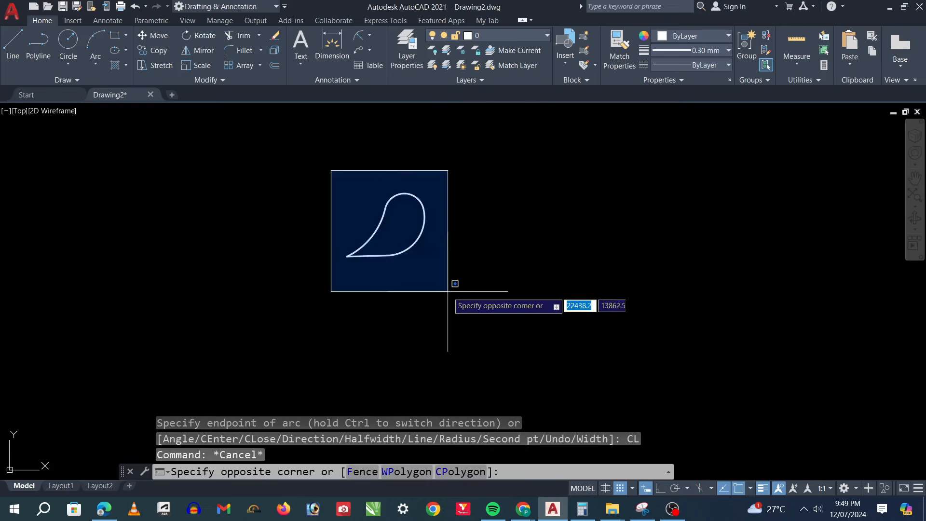
{"action": "left_click", "coordinate": [447, 291]}
{"action": "key", "text": "Delete"}
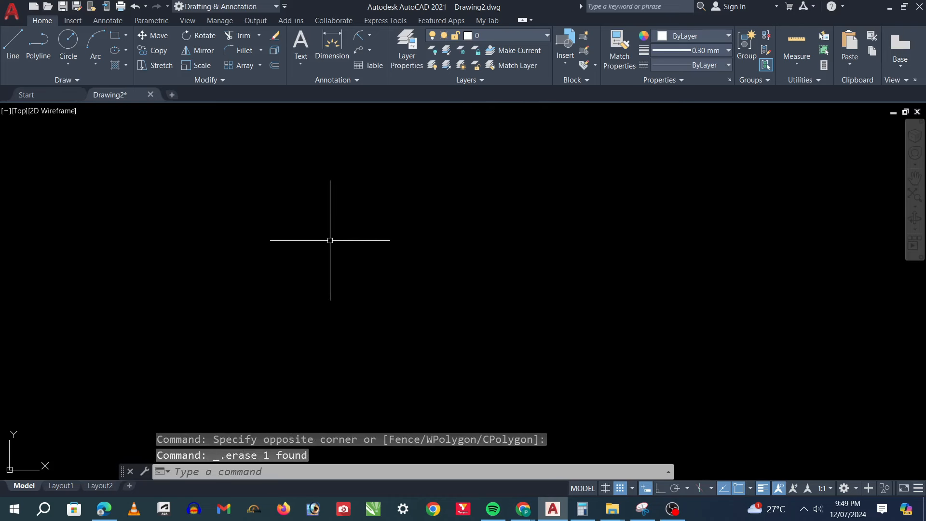
Draw a single polyline arc using the Direction option with a 35° start tangent, ending up and to the right of its start point.
{"action": "type", "text": "pl"}
{"action": "key", "text": "Return"}
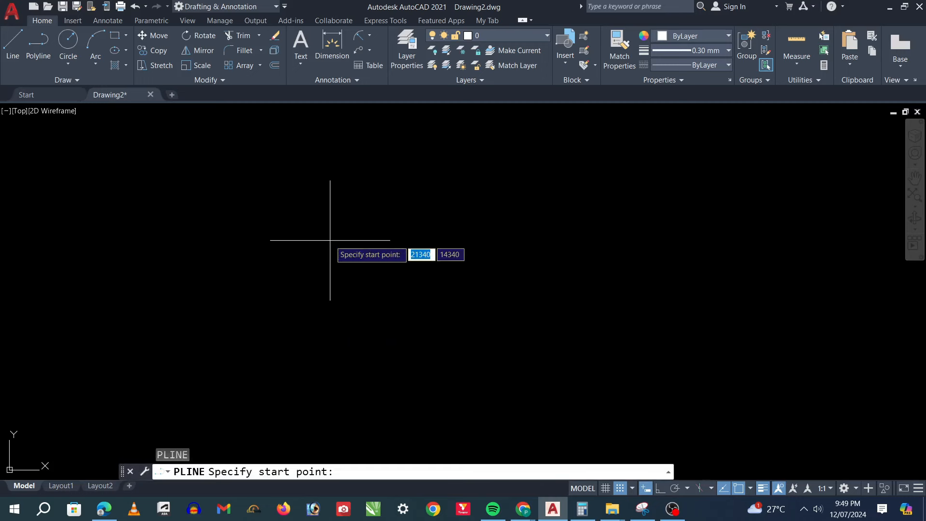
{"action": "left_click", "coordinate": [266, 261]}
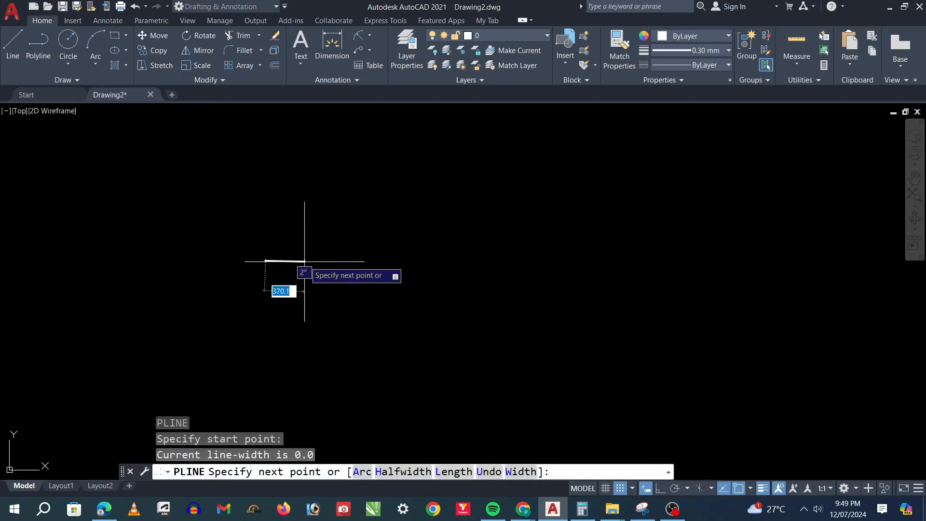
{"action": "type", "text": "a"}
{"action": "key", "text": "Return"}
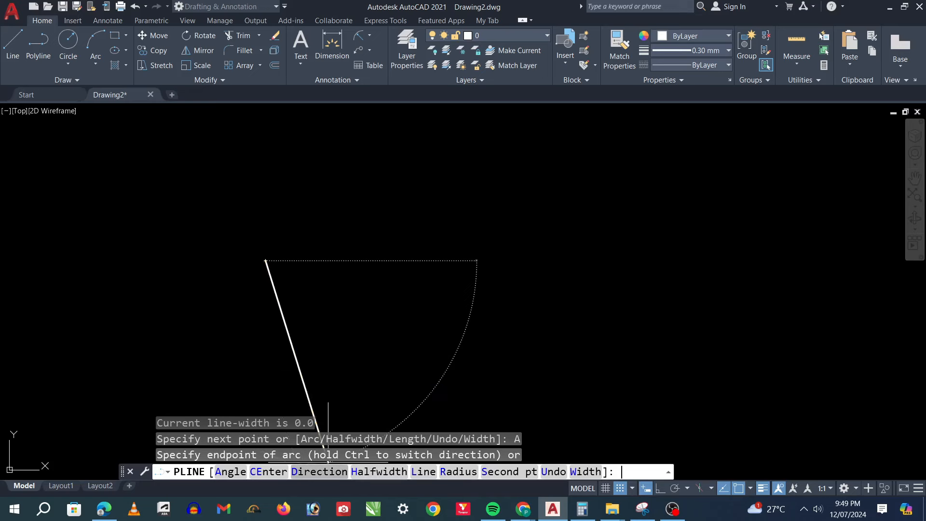
{"action": "left_click", "coordinate": [328, 472]}
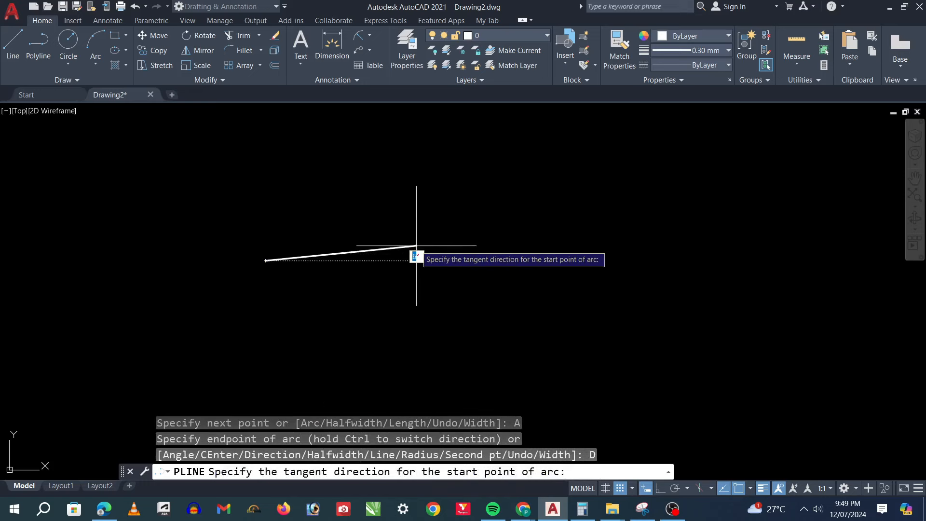
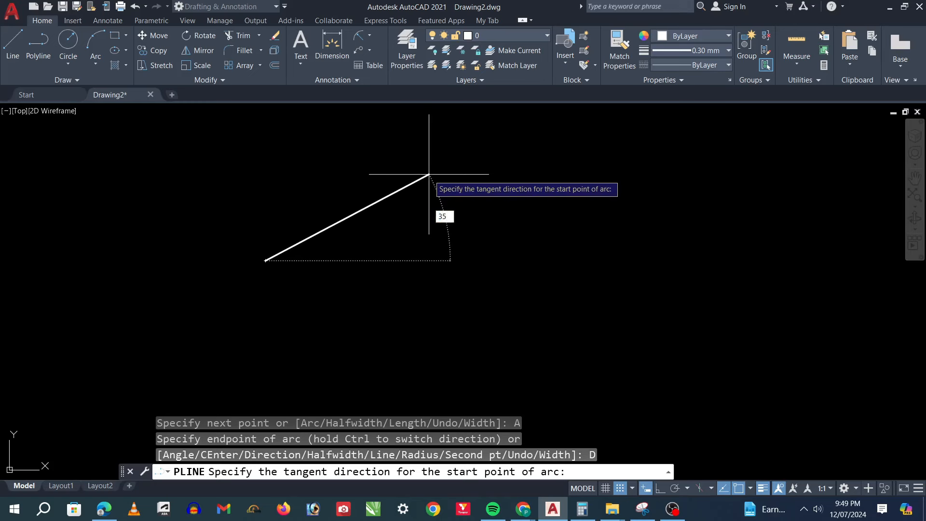
{"action": "key", "text": "Return"}
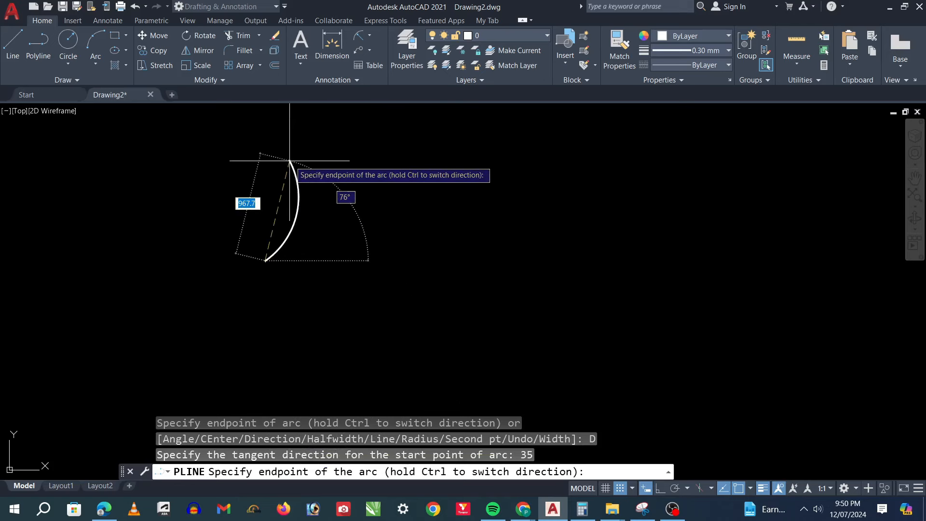
{"action": "left_click", "coordinate": [325, 132]}
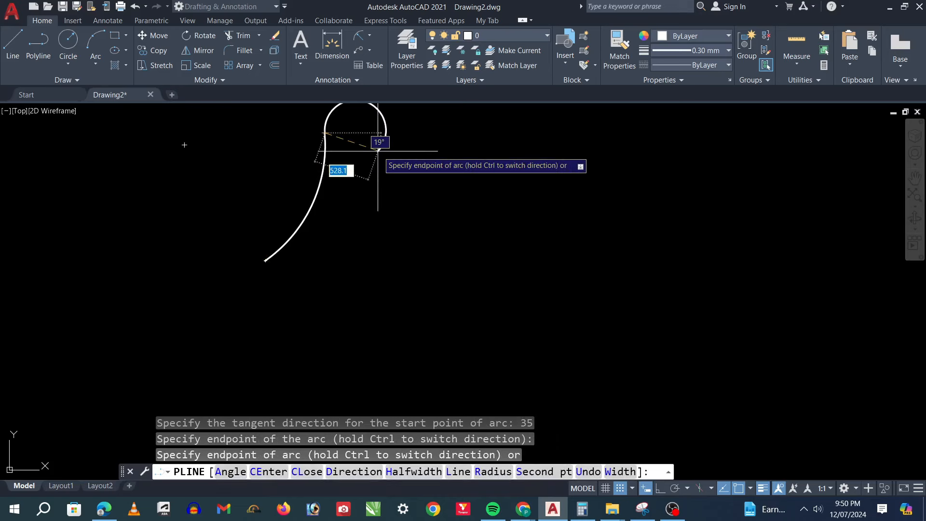
{"action": "key", "text": "Escape"}
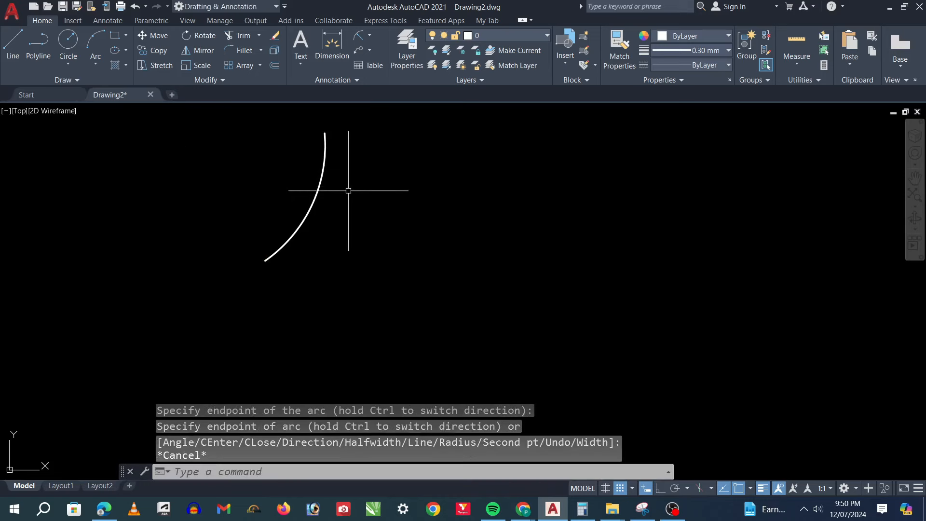
Draw a nearly horizontal reference line from the arc's lower endpoint out to the left.
{"action": "scroll", "coordinate": [277, 259], "scroll_direction": "up", "scroll_amount": 2}
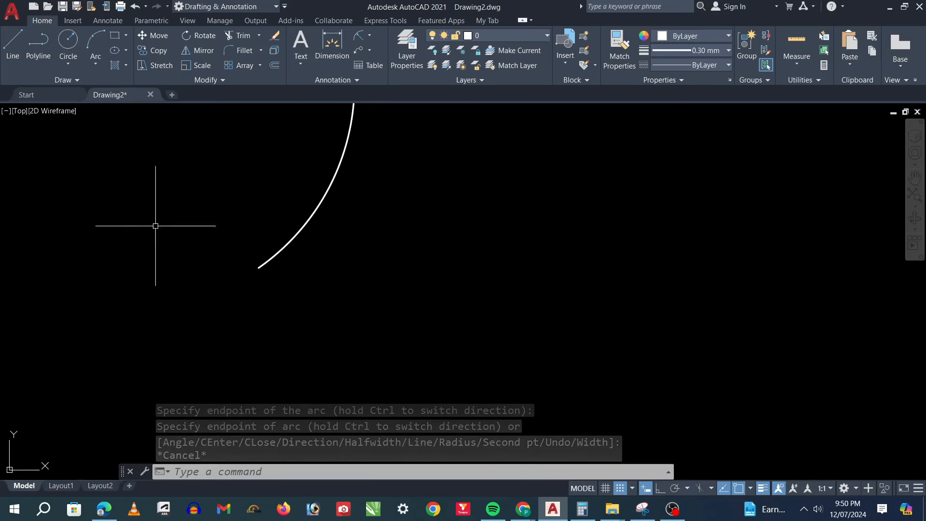
{"action": "left_click", "coordinate": [12, 43]}
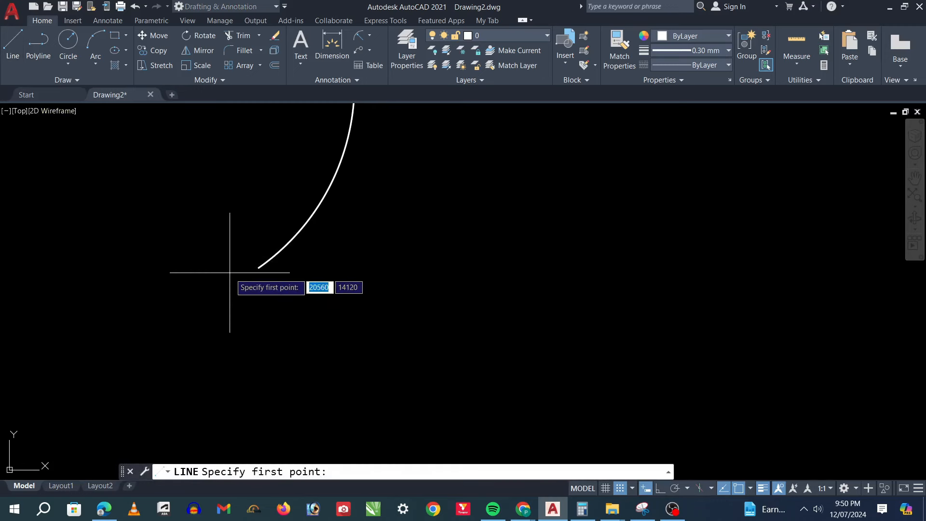
{"action": "left_click", "coordinate": [259, 268]}
{"action": "scroll", "coordinate": [291, 289], "scroll_direction": "down", "scroll_amount": 2}
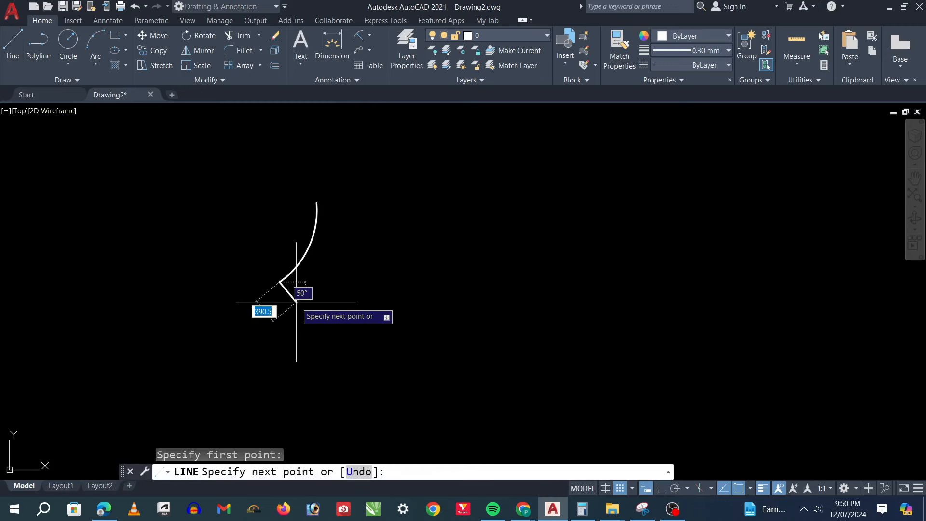
{"action": "scroll", "coordinate": [278, 267], "scroll_direction": "up", "scroll_amount": 1}
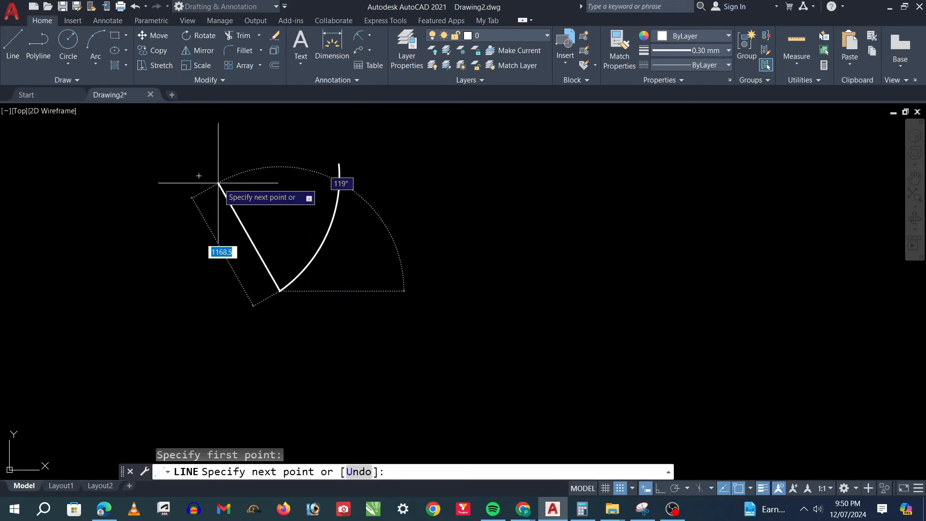
{"action": "left_click", "coordinate": [144, 288]}
{"action": "key", "text": "Escape"}
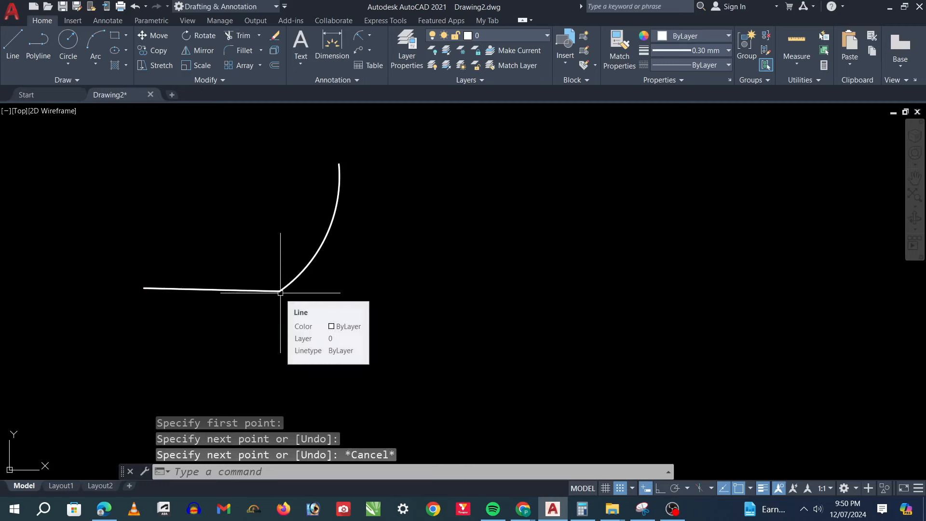
Draw a second reference line from the arc's lower endpoint at 35° and compare it closely with the arc's starting direction.
{"action": "key", "text": "Return"}
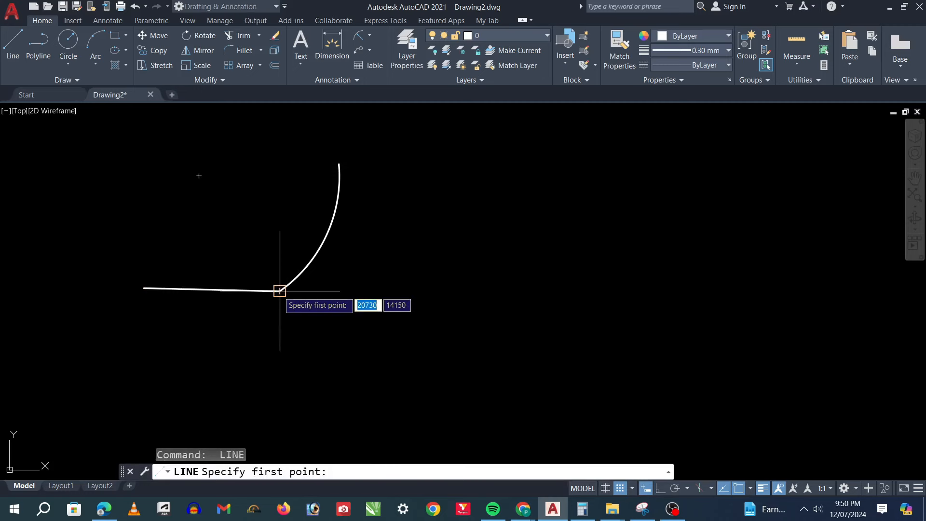
{"action": "left_click", "coordinate": [279, 290]}
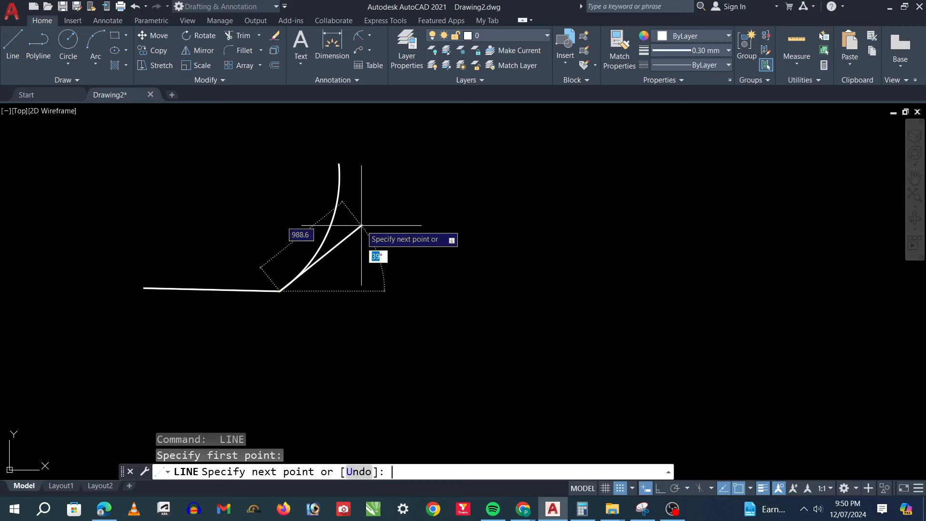
{"action": "key", "text": "Return"}
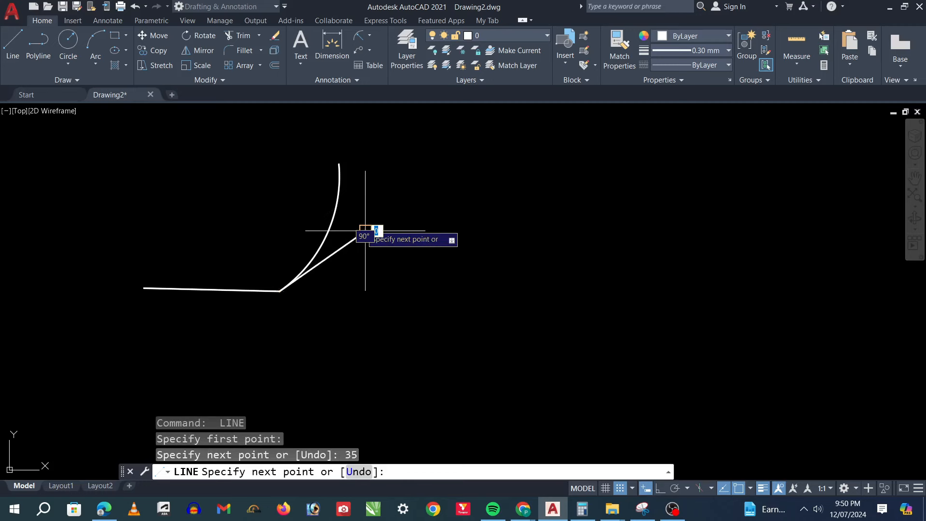
{"action": "key", "text": "Escape"}
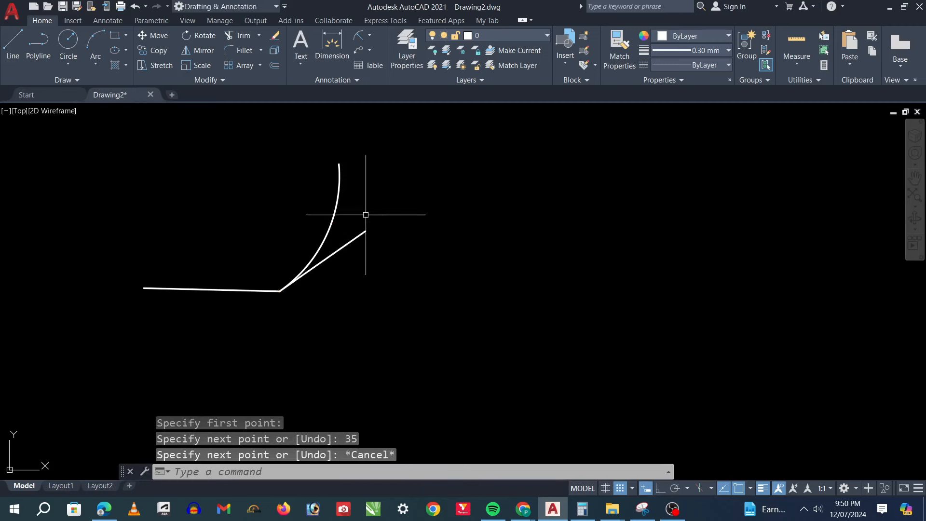
{"action": "scroll", "coordinate": [277, 269], "scroll_direction": "up", "scroll_amount": 2}
{"action": "scroll", "coordinate": [279, 271], "scroll_direction": "up", "scroll_amount": 2}
{"action": "scroll", "coordinate": [319, 305], "scroll_direction": "up", "scroll_amount": 2}
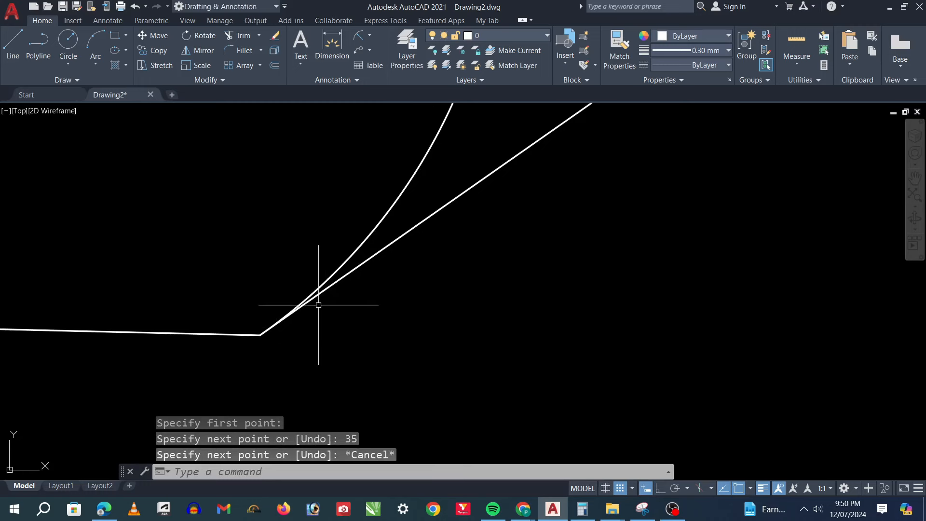
{"action": "scroll", "coordinate": [282, 354], "scroll_direction": "down", "scroll_amount": 2}
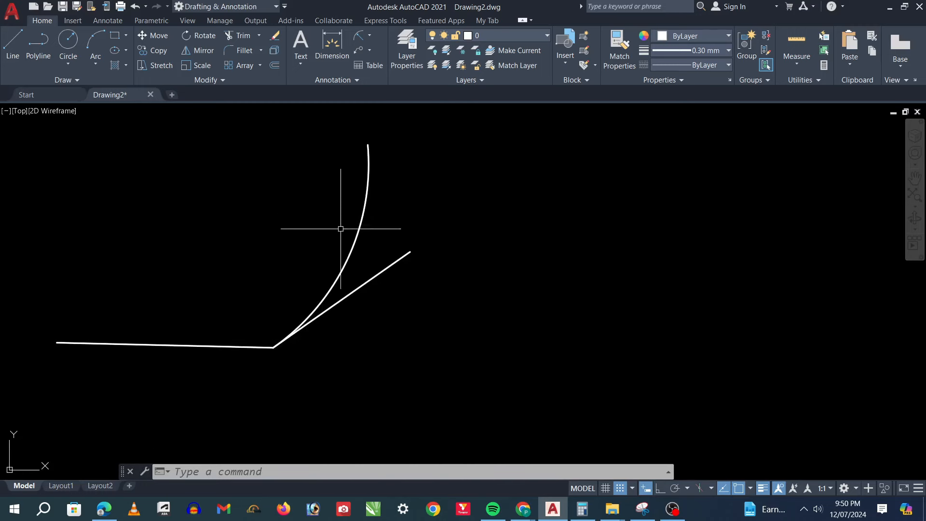
{"action": "scroll", "coordinate": [422, 343], "scroll_direction": "down", "scroll_amount": 2}
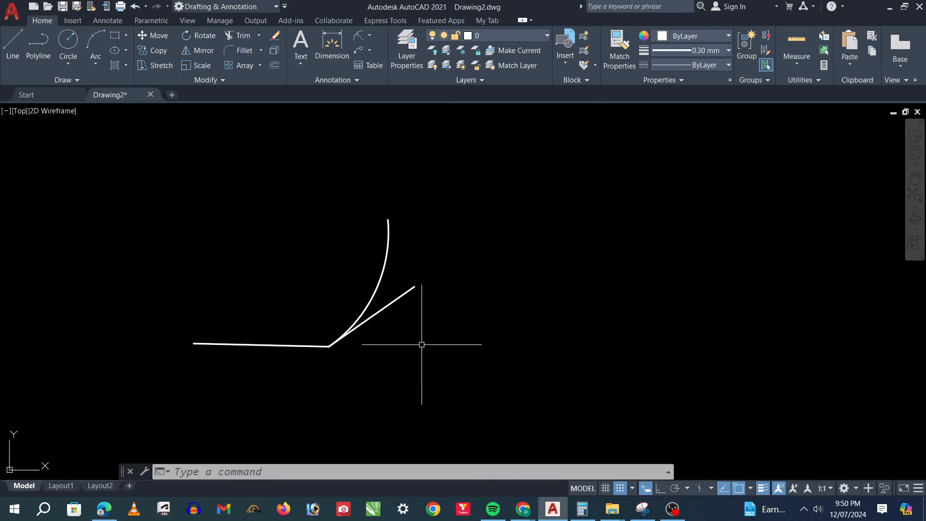
{"action": "scroll", "coordinate": [388, 325], "scroll_direction": "up", "scroll_amount": 2}
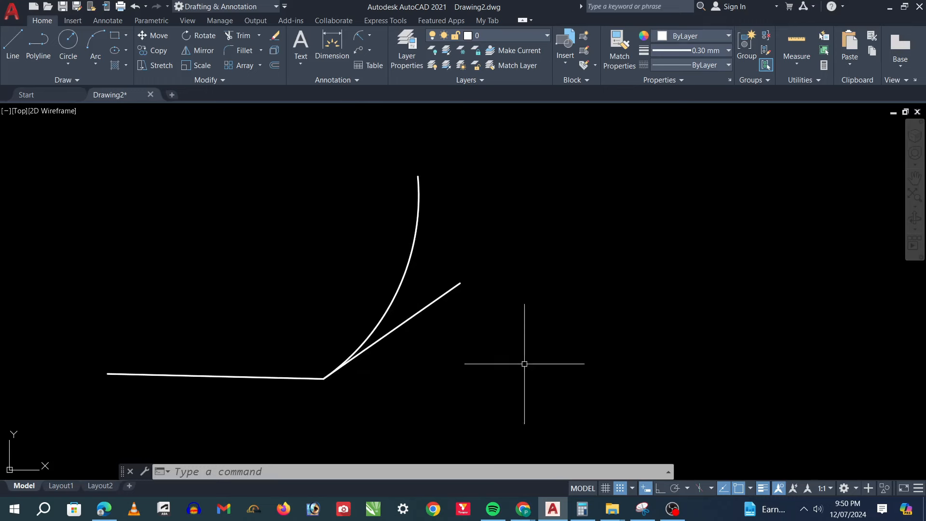
Delete the arc together with both reference lines.
{"action": "key", "text": "Escape"}
{"action": "left_click", "coordinate": [559, 147]}
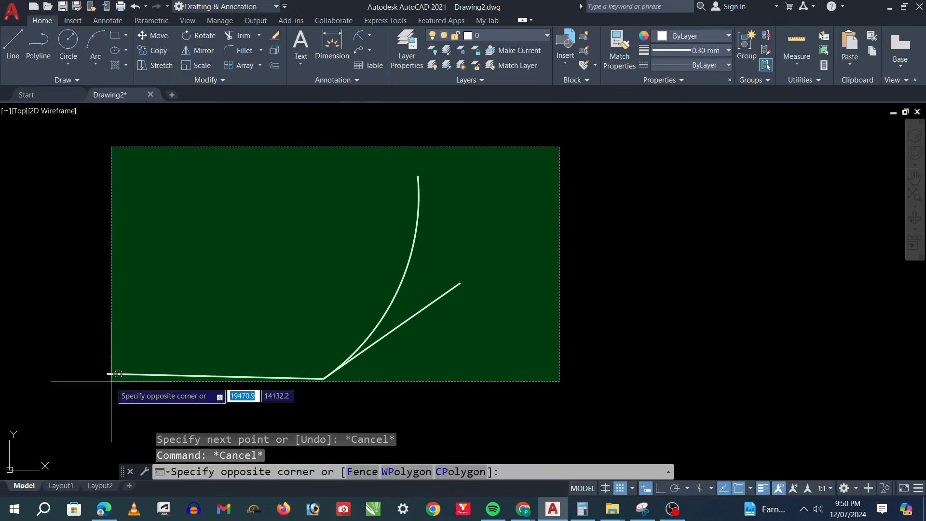
{"action": "left_click", "coordinate": [87, 392]}
{"action": "key", "text": "Delete"}
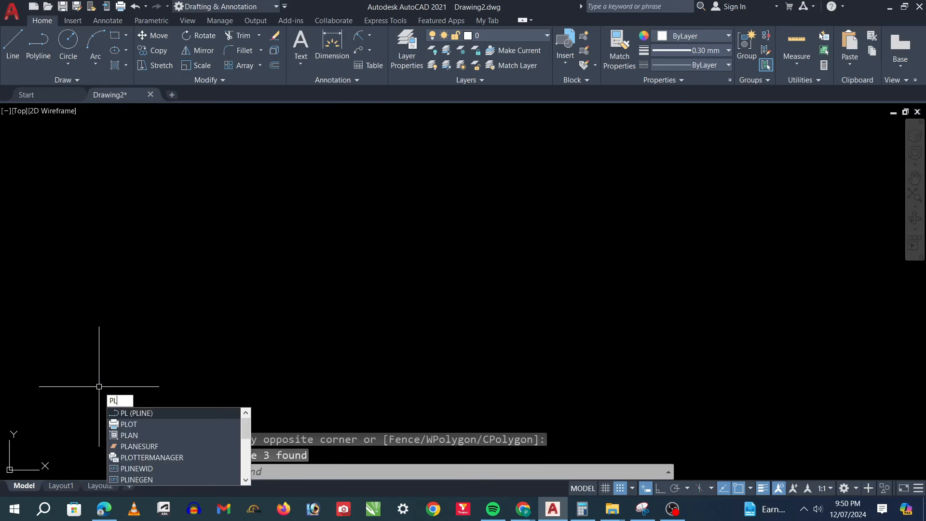
Start a new polyline in the empty drawing area and switch it to arc segments.
{"action": "key", "text": "Return"}
{"action": "key", "text": "Escape"}
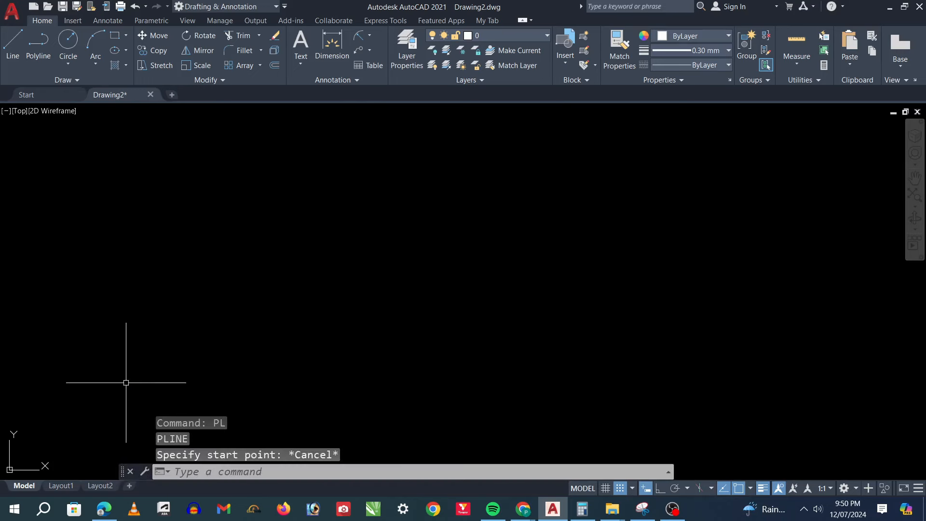
{"action": "key", "text": "Escape"}
{"action": "key", "text": "Return"}
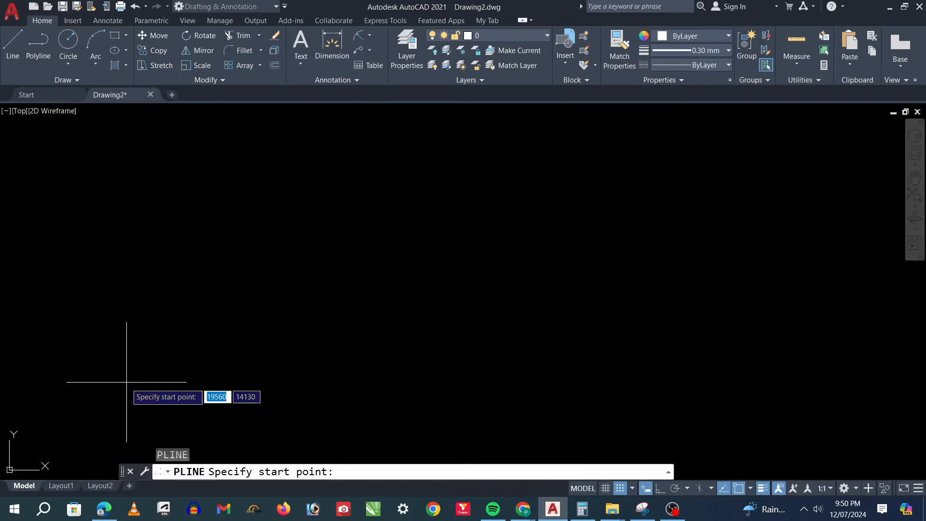
{"action": "left_click", "coordinate": [226, 285]}
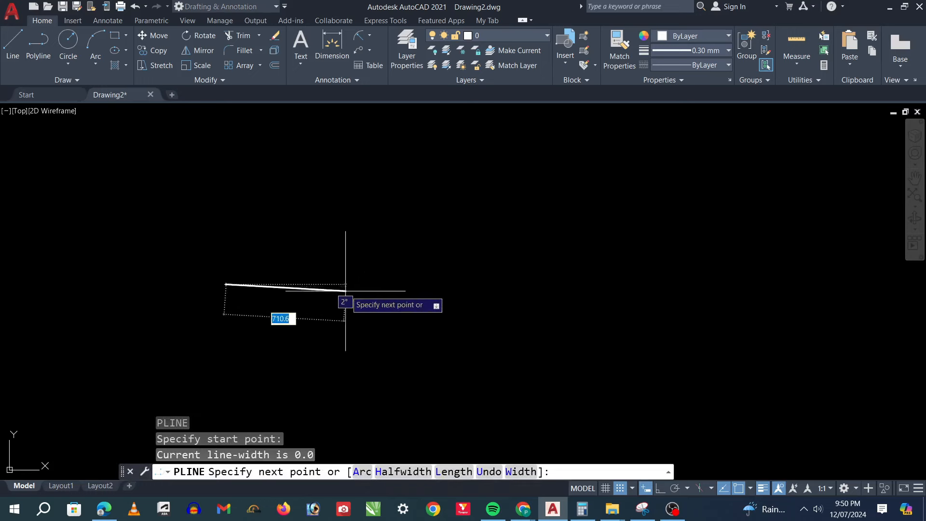
{"action": "type", "text": "a"}
{"action": "key", "text": "Return"}
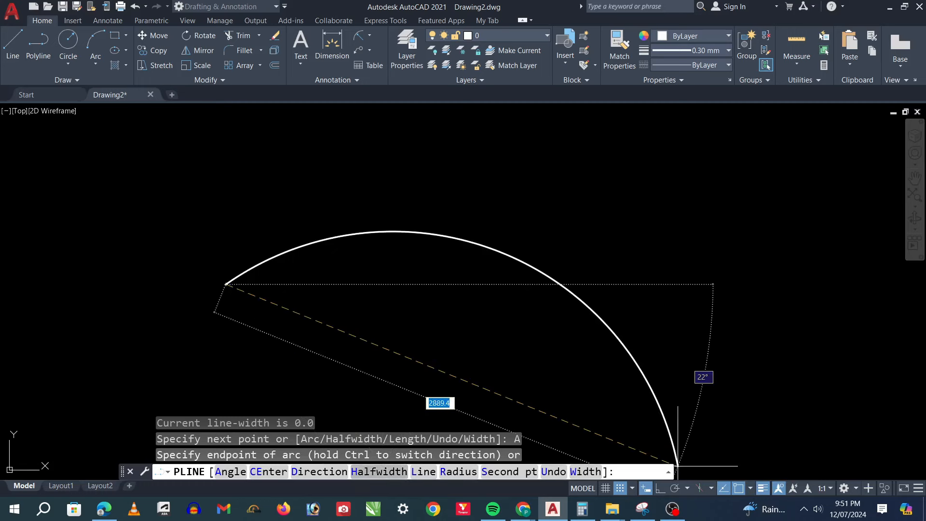
Draw a tapered arc segment curving over to the lower right, using the Halfwidth option with starting half-width 2 and ending half-width 200.
{"action": "type", "text": "H"}
{"action": "key", "text": "Return"}
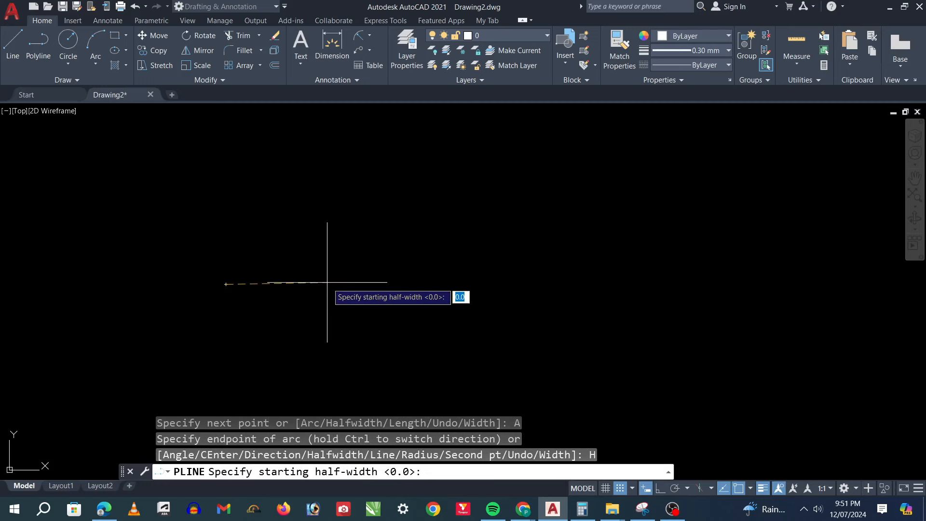
{"action": "type", "text": "2"}
{"action": "key", "text": "Return"}
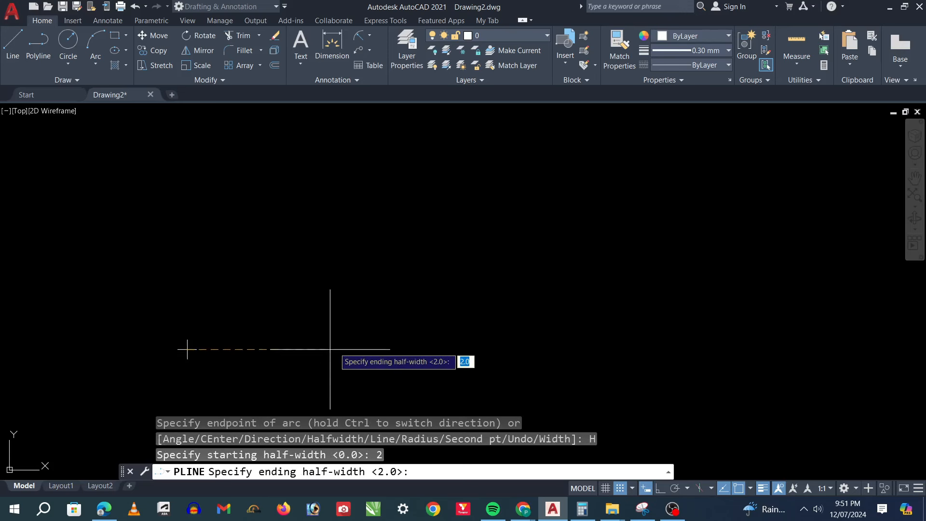
{"action": "type", "text": "200"}
{"action": "key", "text": "Return"}
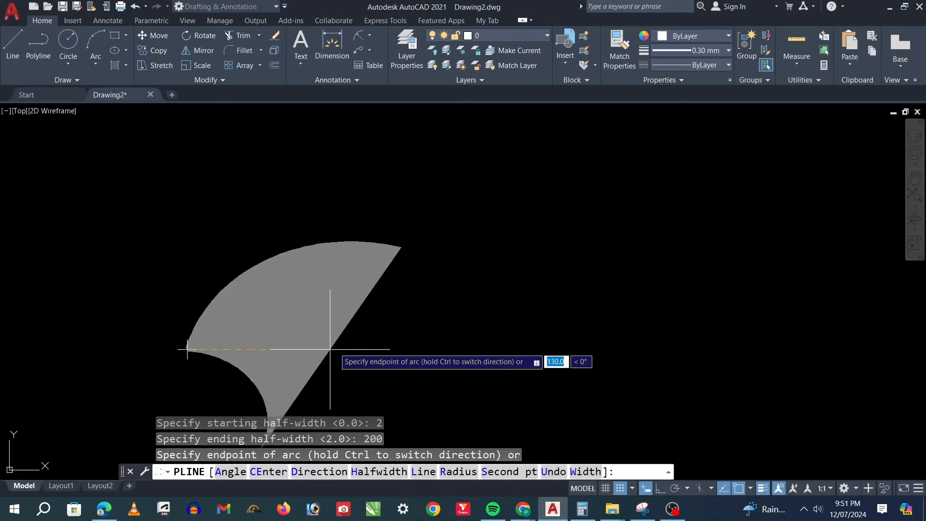
{"action": "scroll", "coordinate": [627, 345], "scroll_direction": "down", "scroll_amount": 3}
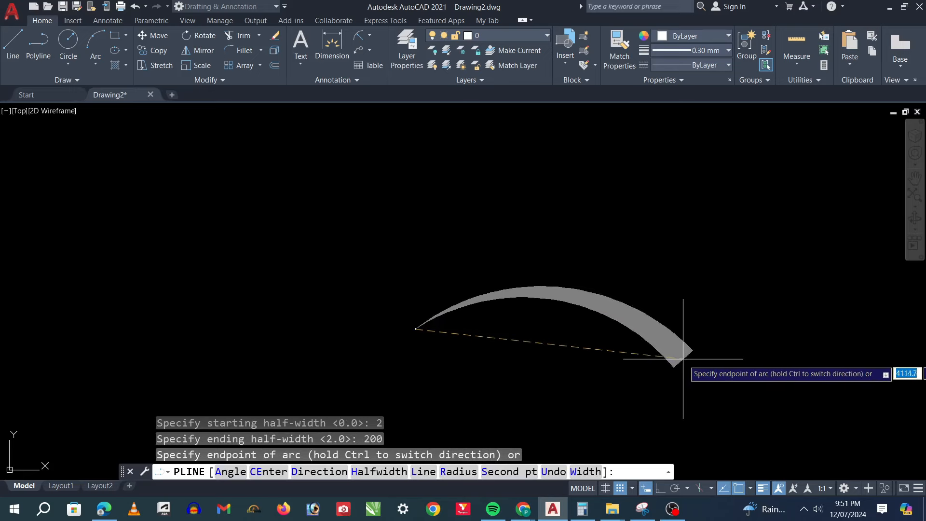
{"action": "left_click", "coordinate": [675, 371]}
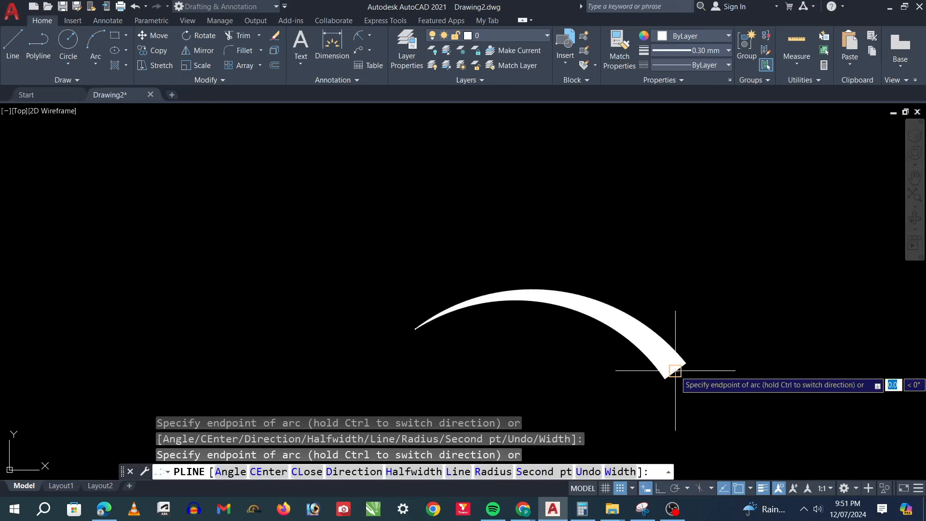
Continue the thick polyline with four connected arc segments that wind back beneath the tapered arc and around its thin start, and end it.
{"action": "scroll", "coordinate": [555, 369], "scroll_direction": "down", "scroll_amount": 4}
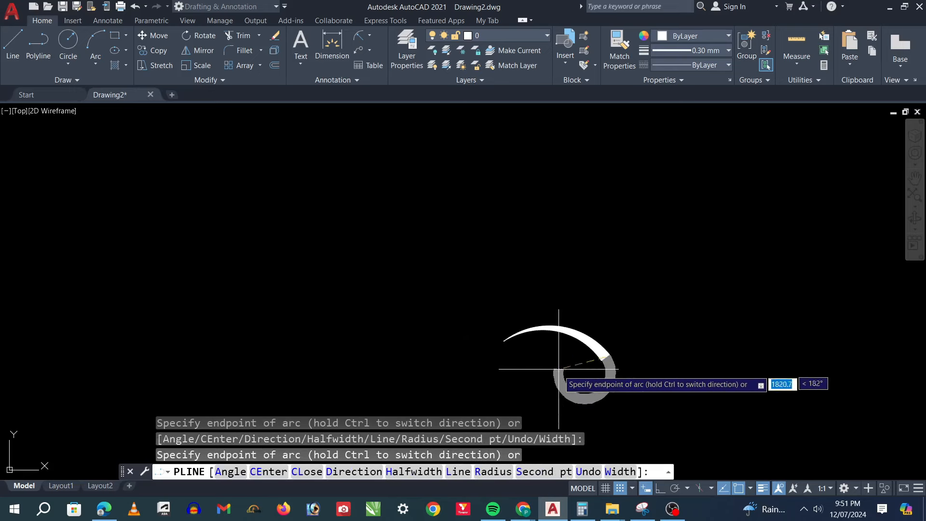
{"action": "scroll", "coordinate": [560, 373], "scroll_direction": "up", "scroll_amount": 2}
{"action": "left_click", "coordinate": [560, 358]}
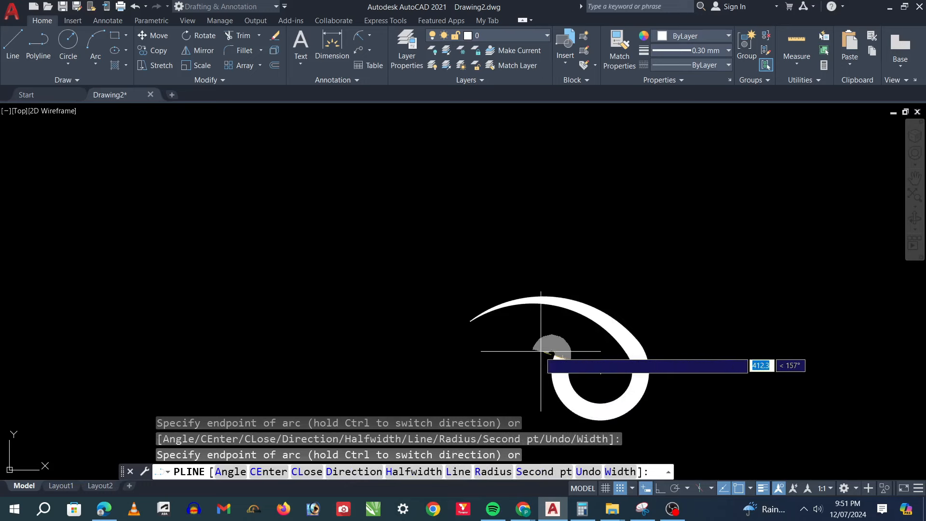
{"action": "left_click", "coordinate": [513, 345]}
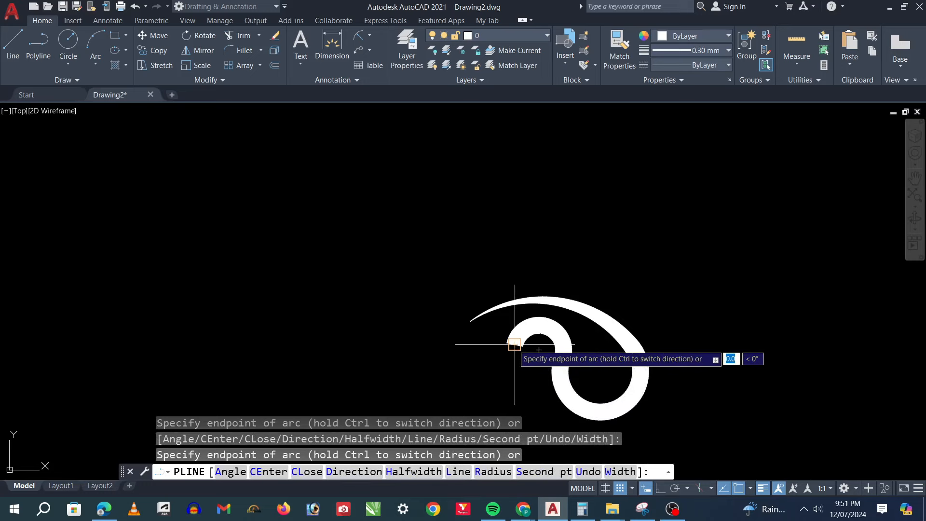
{"action": "left_click", "coordinate": [448, 355]}
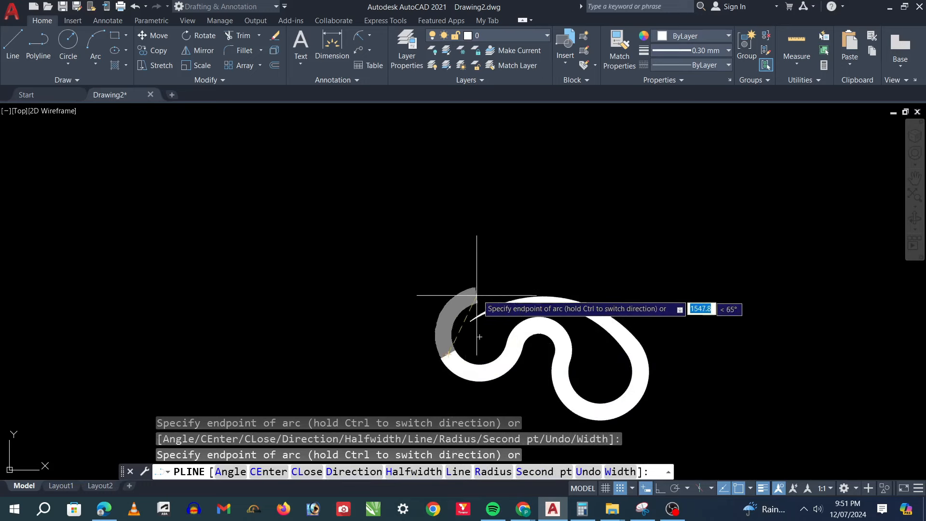
{"action": "left_click", "coordinate": [494, 279]}
{"action": "key", "text": "Escape"}
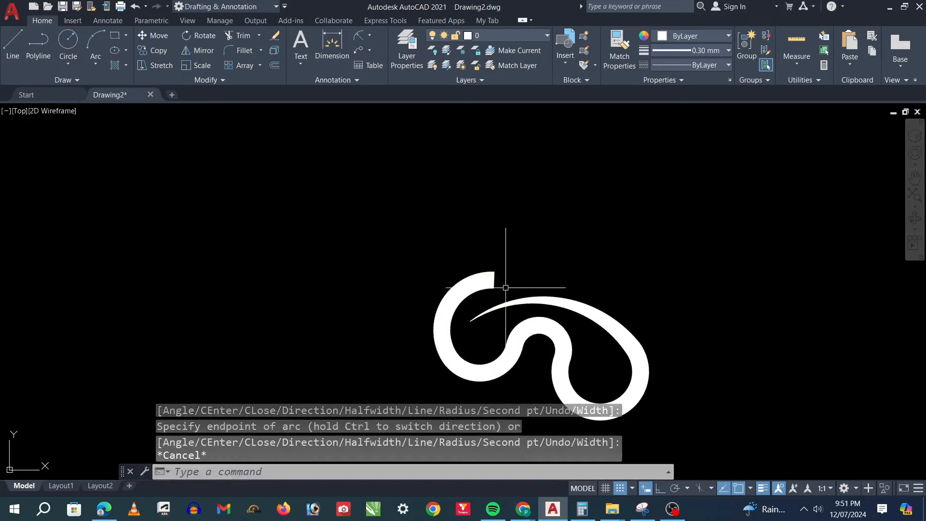
Draw a short diagonal line from just right of the thick polyline's open end to the middle of its end edge.
{"action": "scroll", "coordinate": [524, 366], "scroll_direction": "down", "scroll_amount": 4}
{"action": "scroll", "coordinate": [519, 313], "scroll_direction": "up", "scroll_amount": 4}
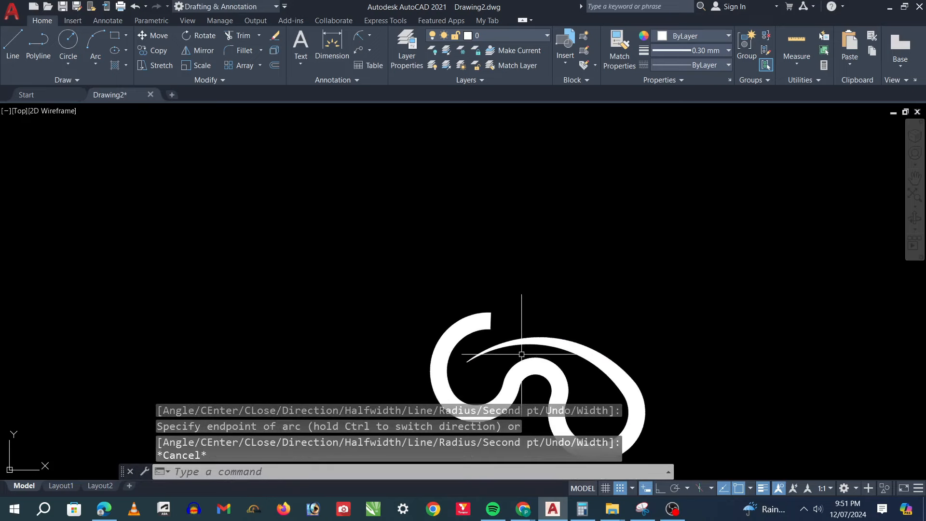
{"action": "scroll", "coordinate": [538, 314], "scroll_direction": "down", "scroll_amount": 2}
{"action": "scroll", "coordinate": [550, 359], "scroll_direction": "up", "scroll_amount": 2}
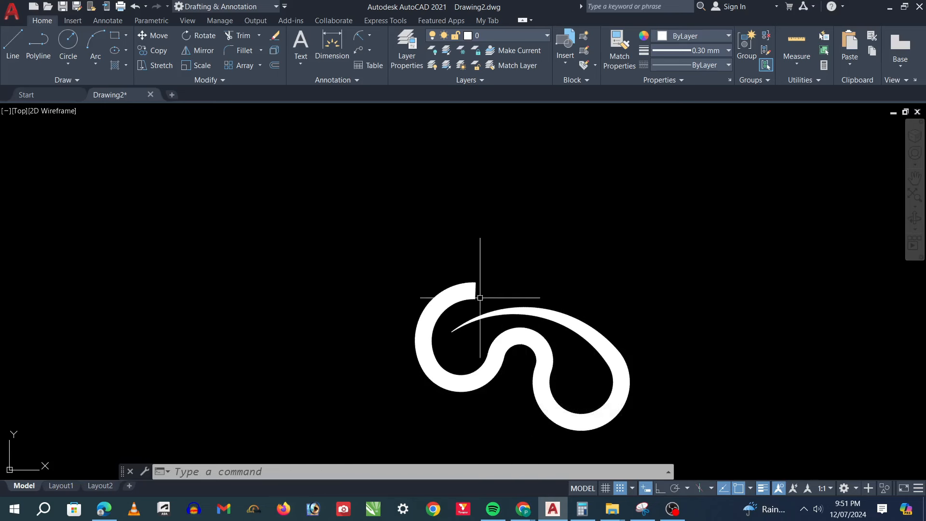
{"action": "scroll", "coordinate": [480, 298], "scroll_direction": "up", "scroll_amount": 7}
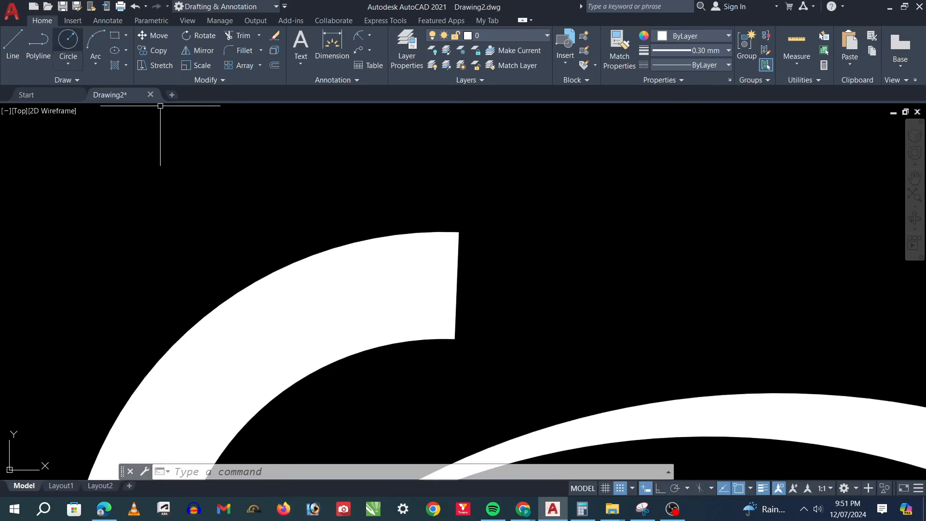
{"action": "left_click", "coordinate": [12, 44]}
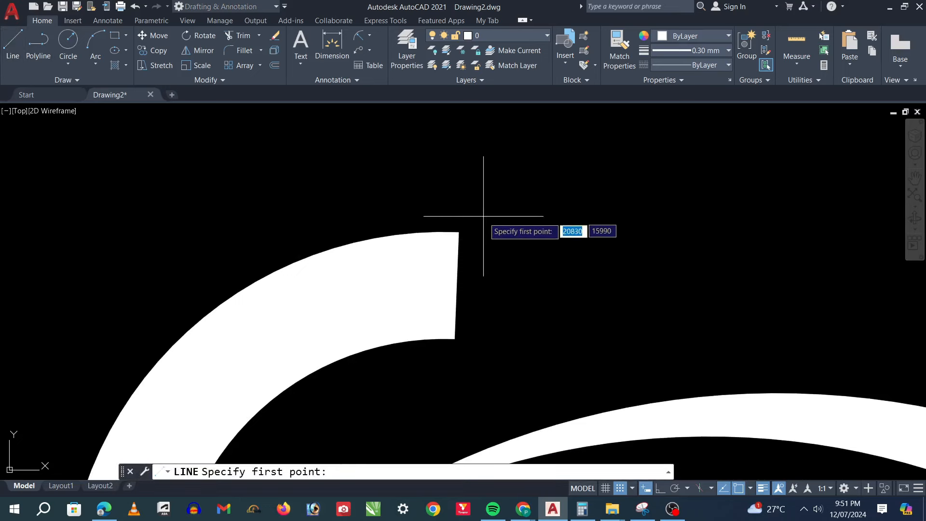
{"action": "left_click", "coordinate": [497, 233]}
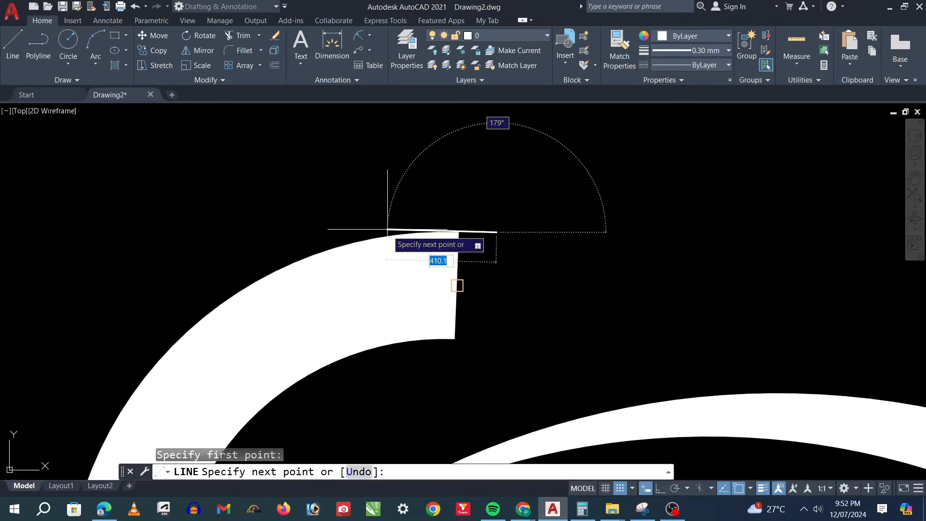
{"action": "left_click", "coordinate": [457, 285]}
{"action": "key", "text": "Escape"}
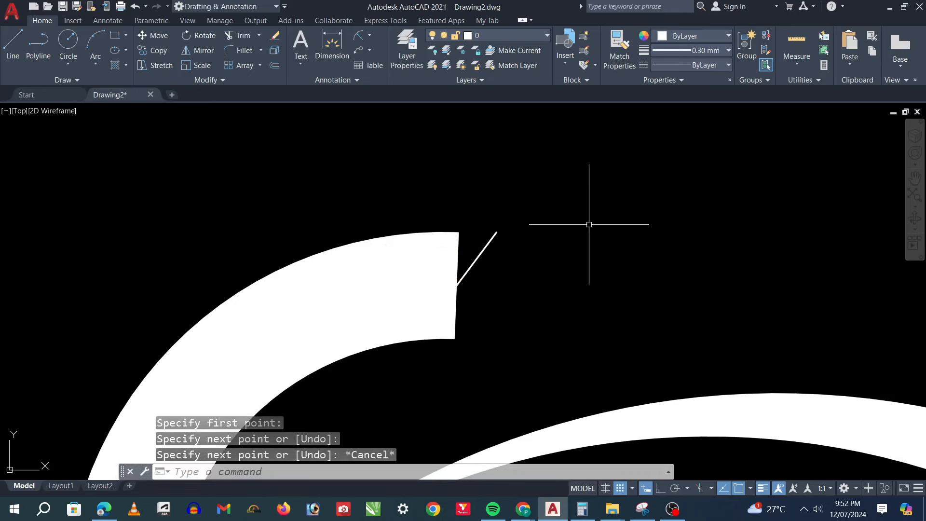
Undo the short diagonal line at the thick polyline's open end.
{"action": "key", "text": "ctrl+z"}
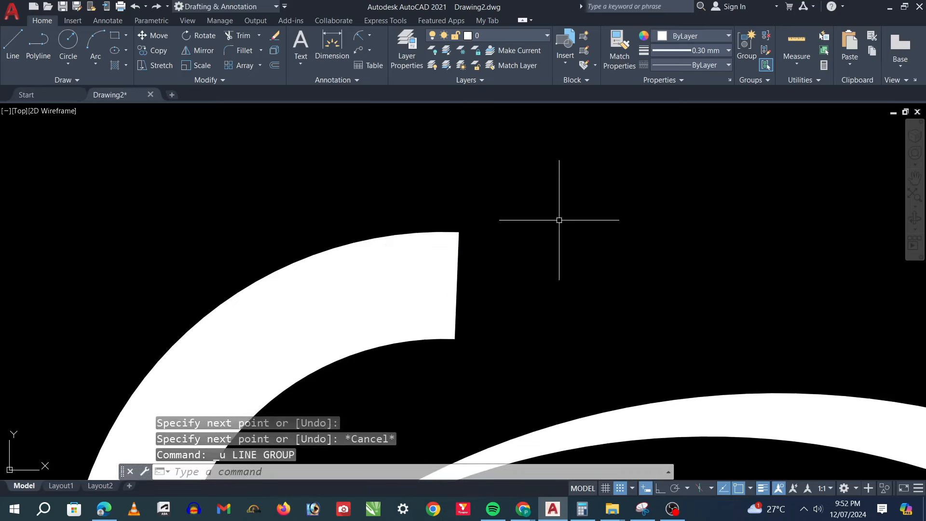
{"action": "left_click", "coordinate": [516, 233]}
{"action": "key", "text": "Escape"}
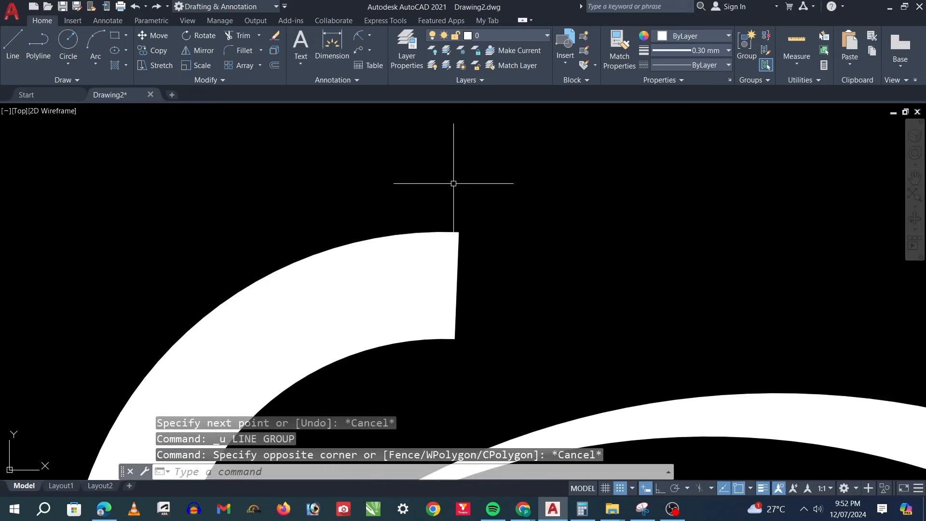
Draw a horizontal line through the upper corner of the thick polyline's open end, extending past it on both sides.
{"action": "type", "text": "l"}
{"action": "key", "text": "Return"}
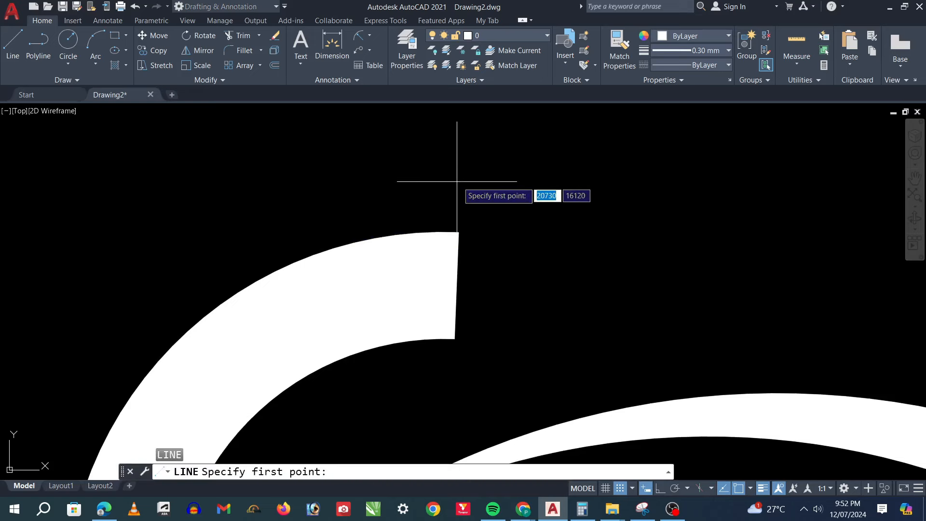
{"action": "left_click", "coordinate": [519, 230]}
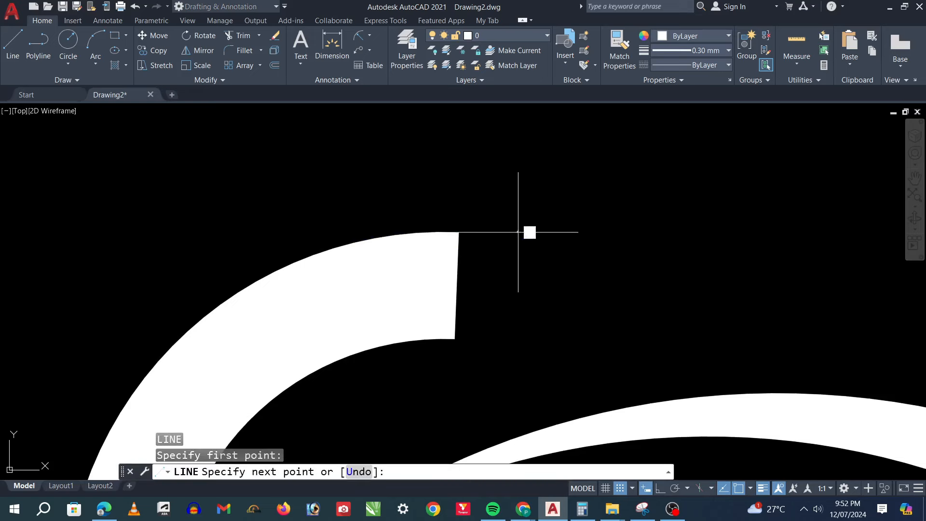
{"action": "left_click", "coordinate": [326, 232]}
{"action": "key", "text": "Escape"}
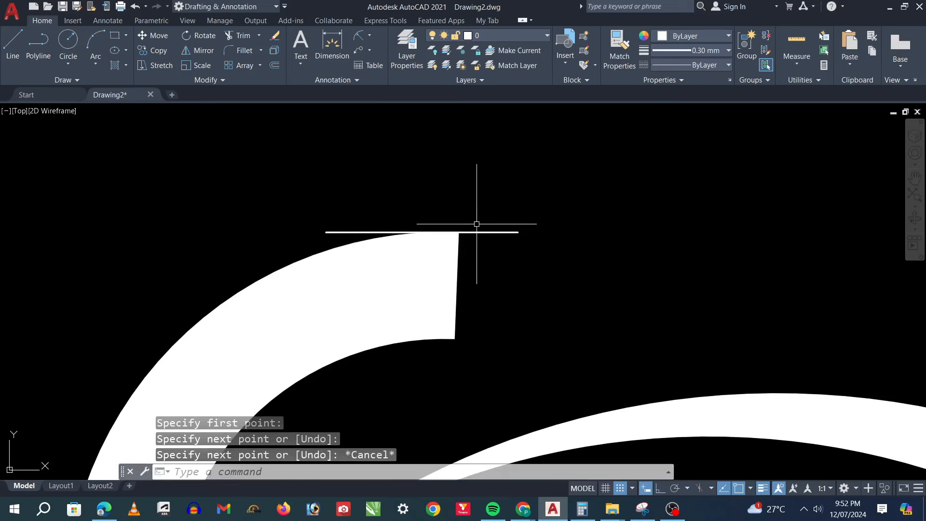
Draw a second horizontal line through the lower corner of the polyline's open end, extending past both sides of the band.
{"action": "key", "text": "Return"}
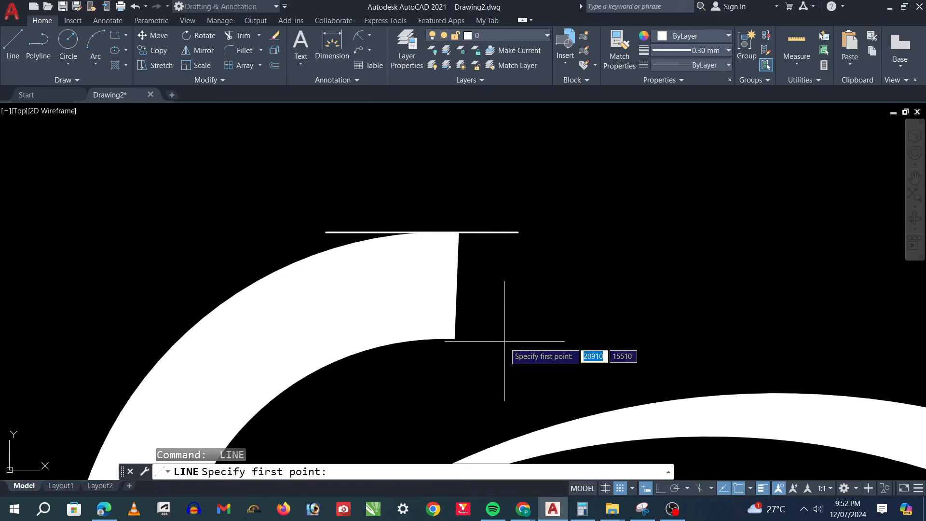
{"action": "left_click", "coordinate": [457, 286]}
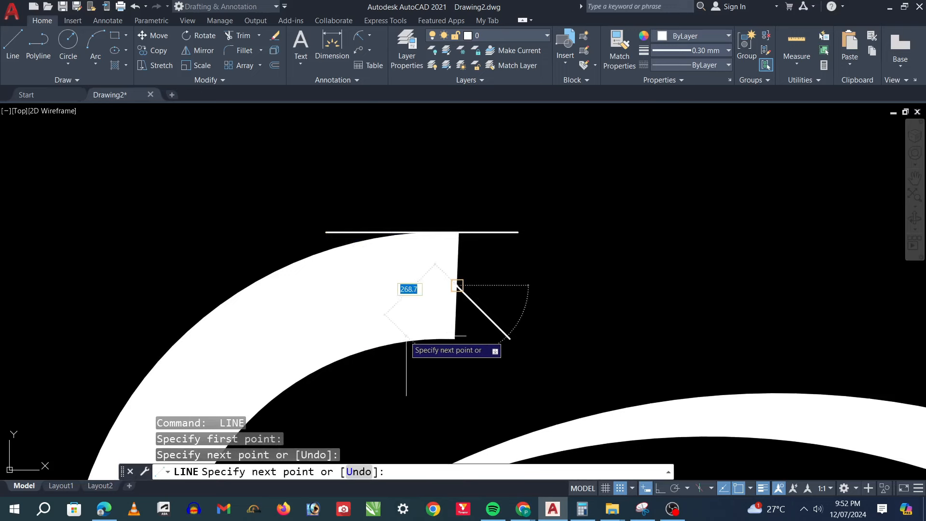
{"action": "key", "text": "ctrl+z"}
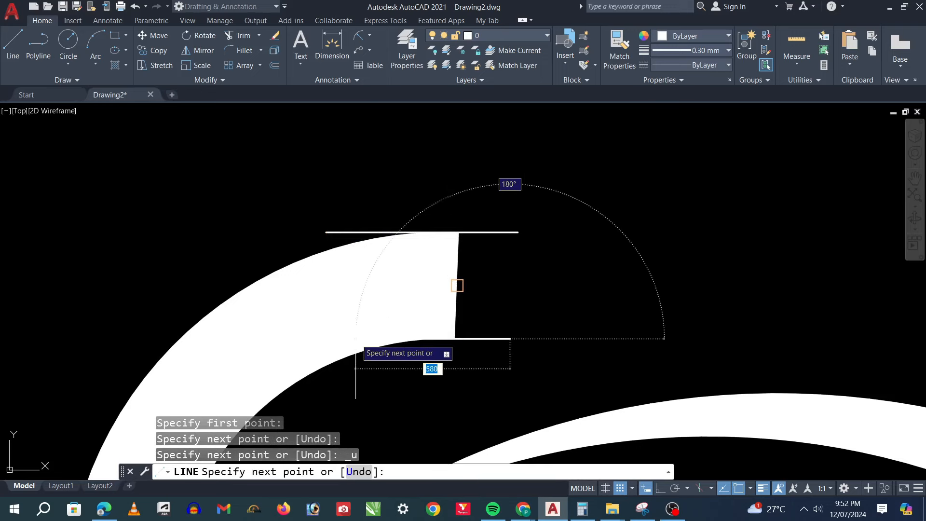
{"action": "left_click", "coordinate": [324, 341]}
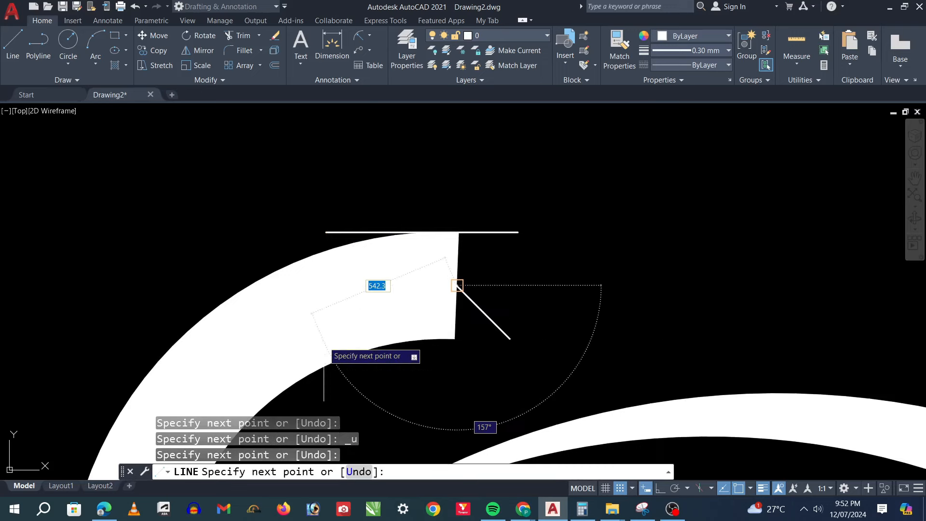
{"action": "key", "text": "ctrl+z"}
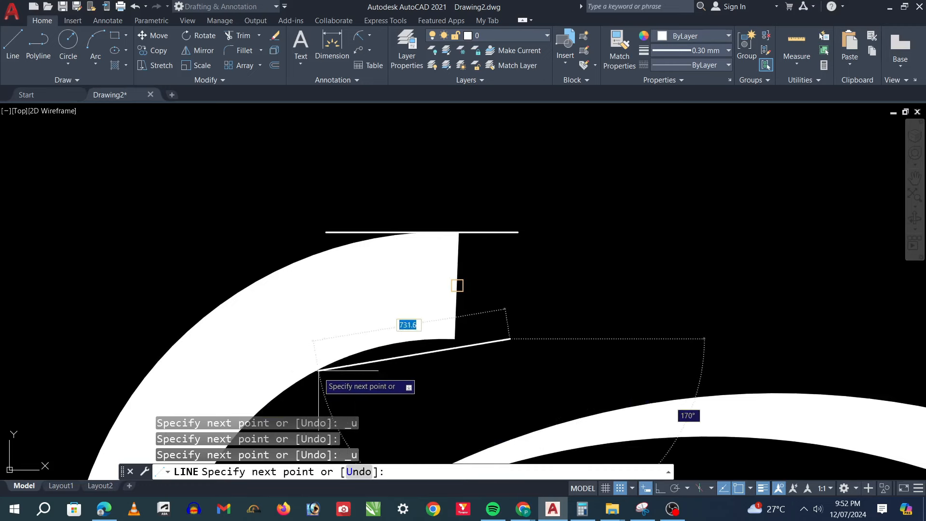
{"action": "left_click", "coordinate": [143, 338]}
{"action": "key", "text": "Escape"}
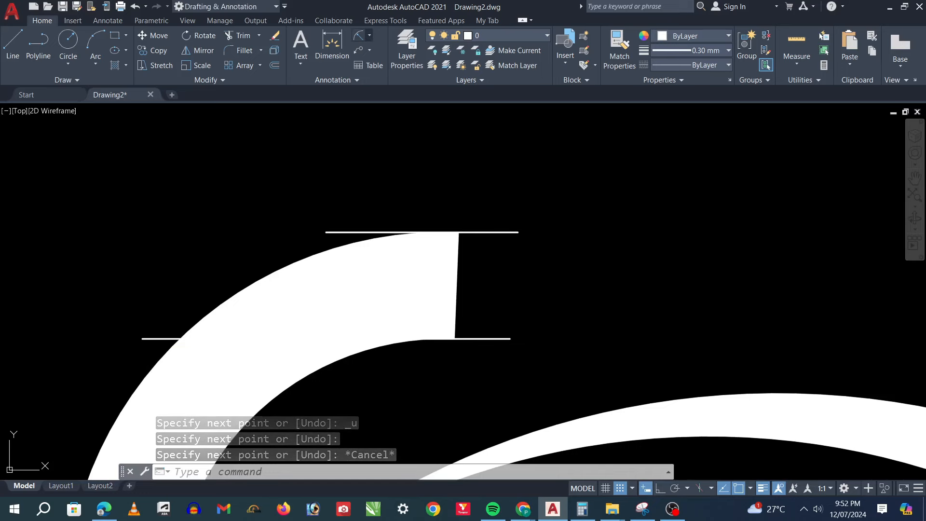
Add a vertical linear dimension between the two horizontal lines, placing it just outside the polyline's open end.
{"action": "left_click", "coordinate": [369, 35]}
{"action": "left_click", "coordinate": [384, 54]}
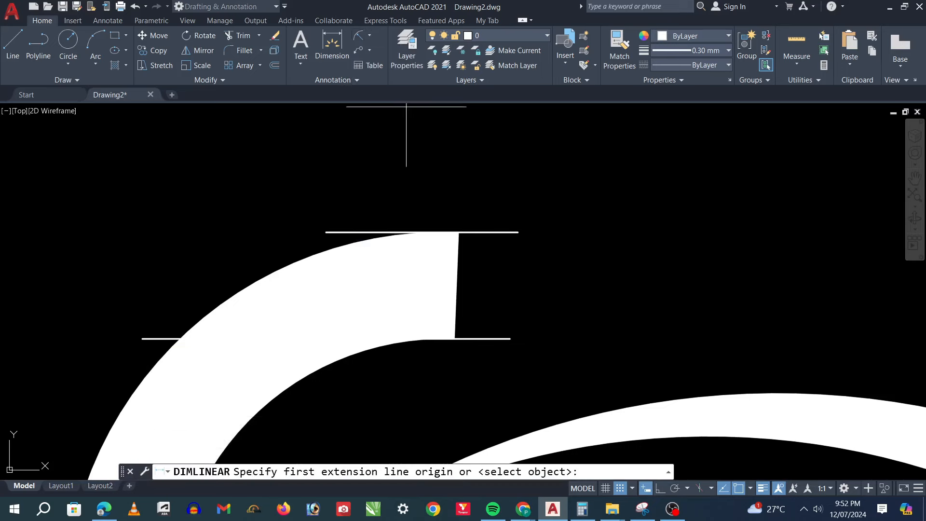
{"action": "left_click", "coordinate": [497, 231]}
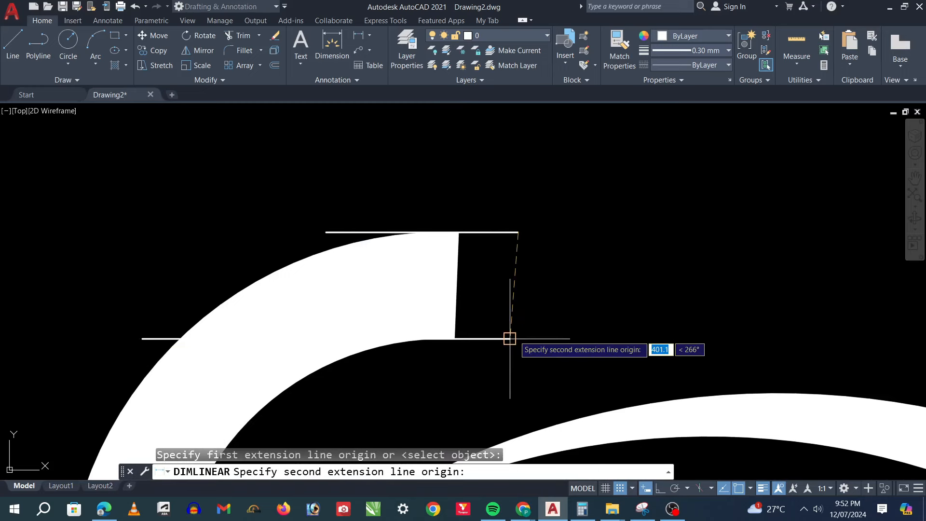
{"action": "scroll", "coordinate": [514, 340], "scroll_direction": "up", "scroll_amount": 3}
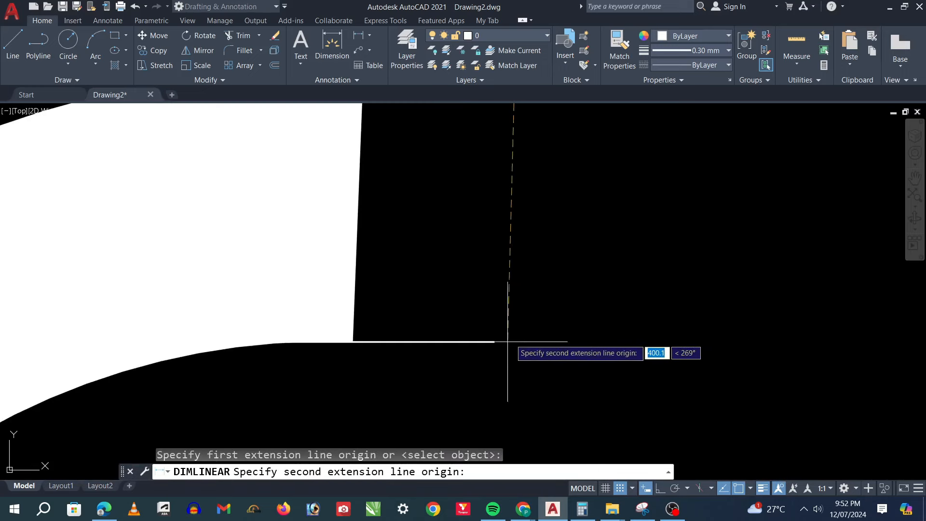
{"action": "left_click", "coordinate": [514, 341]}
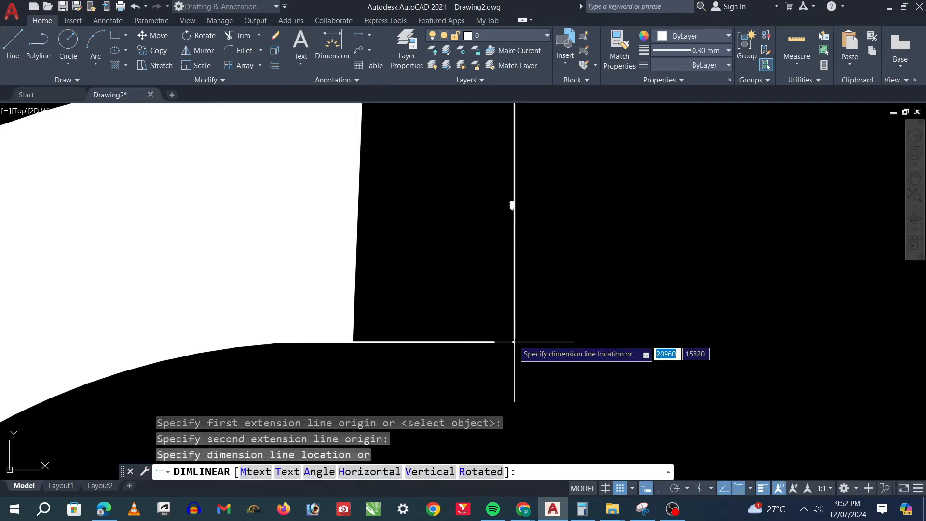
{"action": "left_click", "coordinate": [483, 297]}
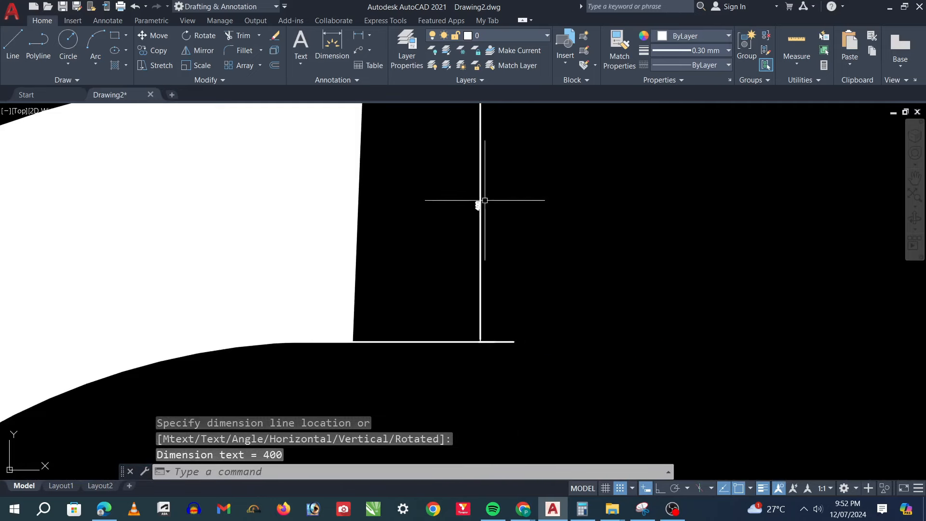
Examine the dimension value at the polyline's open end and compare it with the width of the whole shape.
{"action": "scroll", "coordinate": [485, 200], "scroll_direction": "down", "scroll_amount": 3}
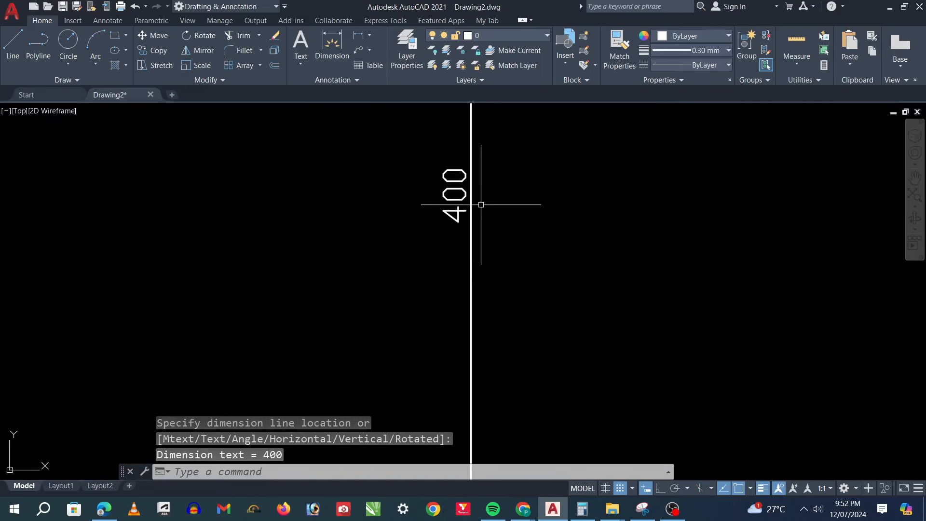
{"action": "scroll", "coordinate": [480, 204], "scroll_direction": "up", "scroll_amount": 5}
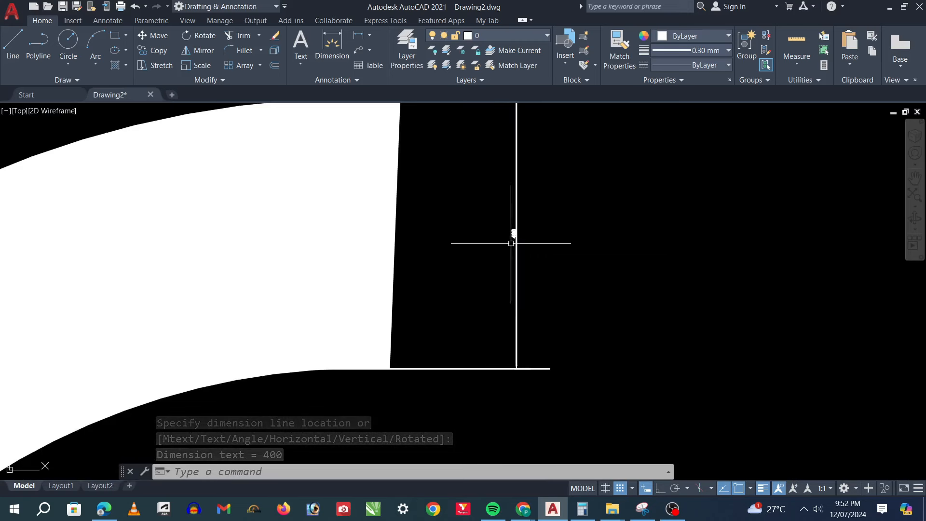
{"action": "scroll", "coordinate": [511, 243], "scroll_direction": "down", "scroll_amount": 3}
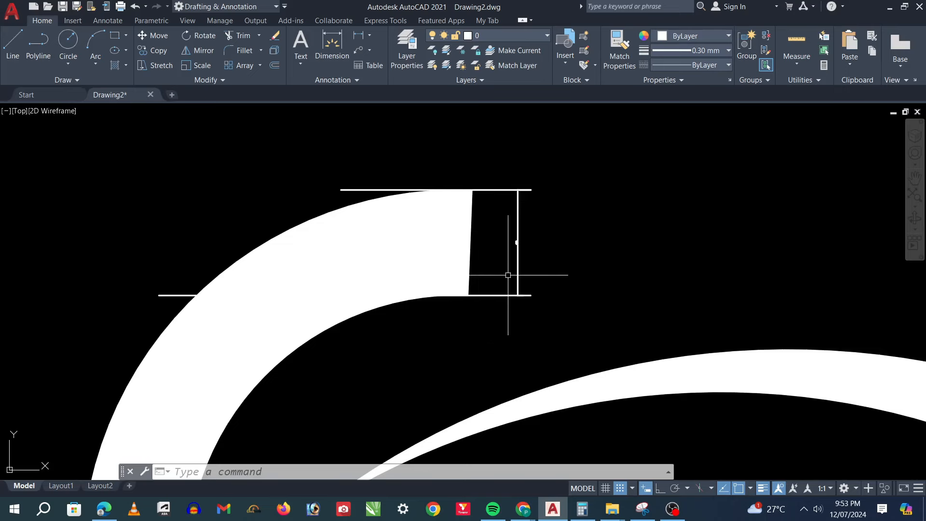
{"action": "scroll", "coordinate": [519, 232], "scroll_direction": "down", "scroll_amount": 2}
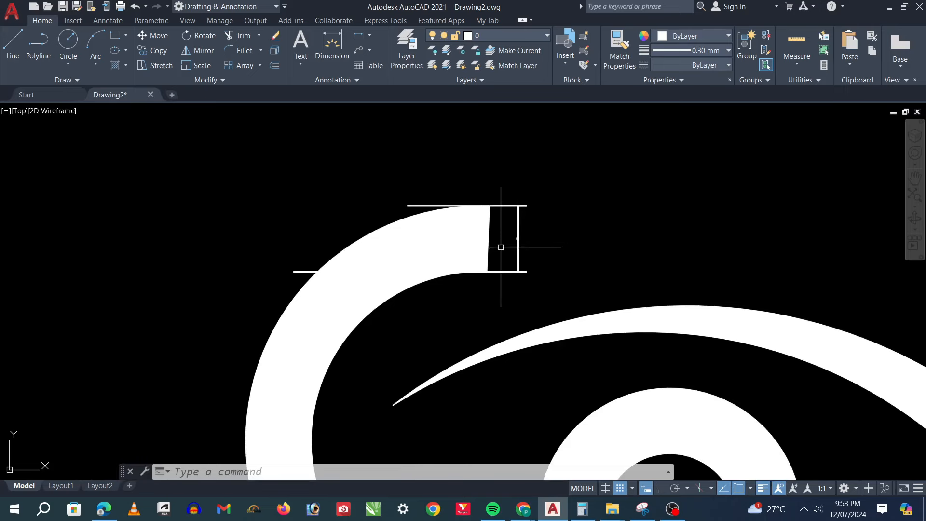
{"action": "scroll", "coordinate": [501, 257], "scroll_direction": "up", "scroll_amount": 1}
{"action": "scroll", "coordinate": [503, 245], "scroll_direction": "down", "scroll_amount": 3}
{"action": "scroll", "coordinate": [536, 309], "scroll_direction": "up", "scroll_amount": 2}
{"action": "scroll", "coordinate": [536, 308], "scroll_direction": "down", "scroll_amount": 2}
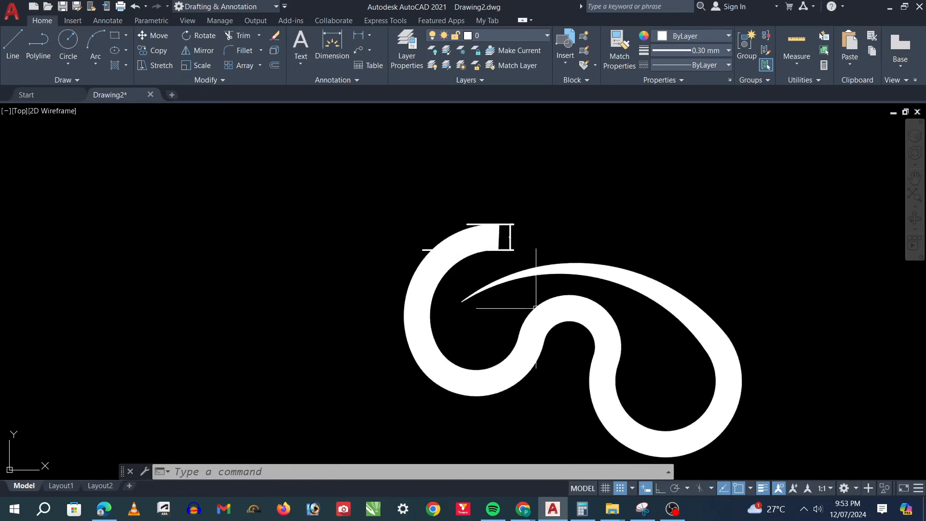
Erase the thick polyline together with both horizontal lines and the linear dimension.
{"action": "scroll", "coordinate": [535, 307], "scroll_direction": "down", "scroll_amount": 1}
{"action": "left_click", "coordinate": [383, 236]}
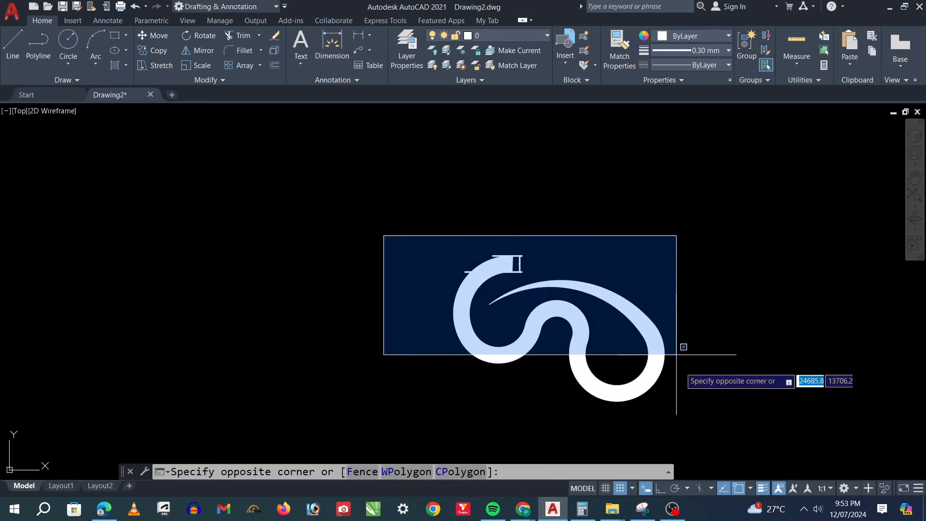
{"action": "left_click", "coordinate": [697, 414]}
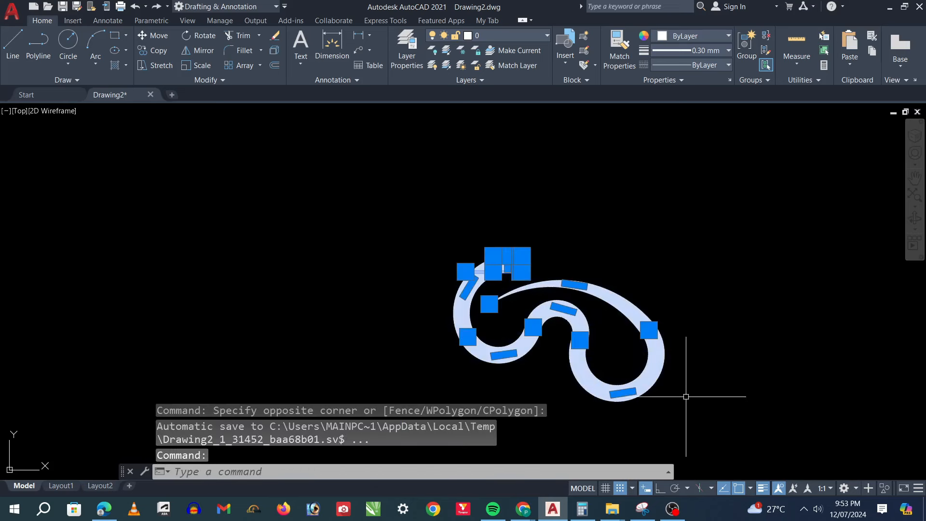
{"action": "key", "text": "Delete"}
{"action": "key", "text": "Escape"}
{"action": "key", "text": "Escape"}
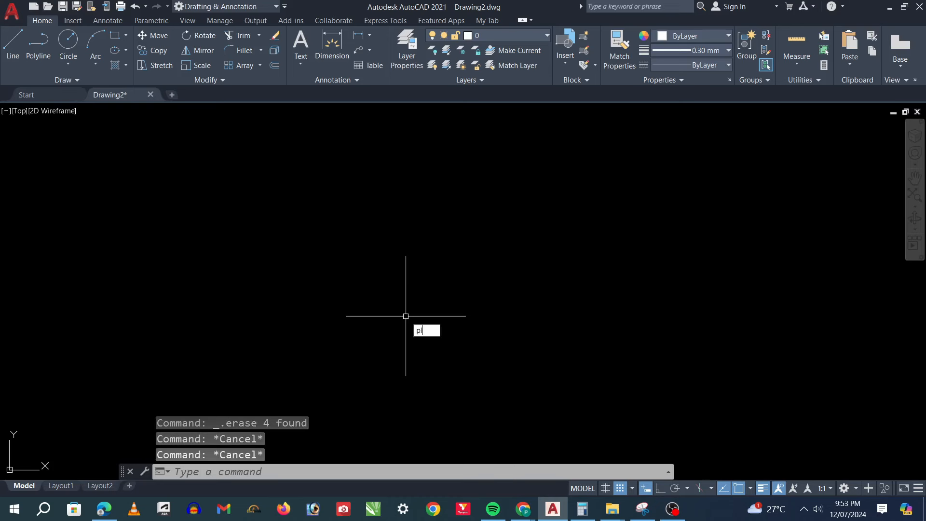
{"action": "key", "text": "Return"}
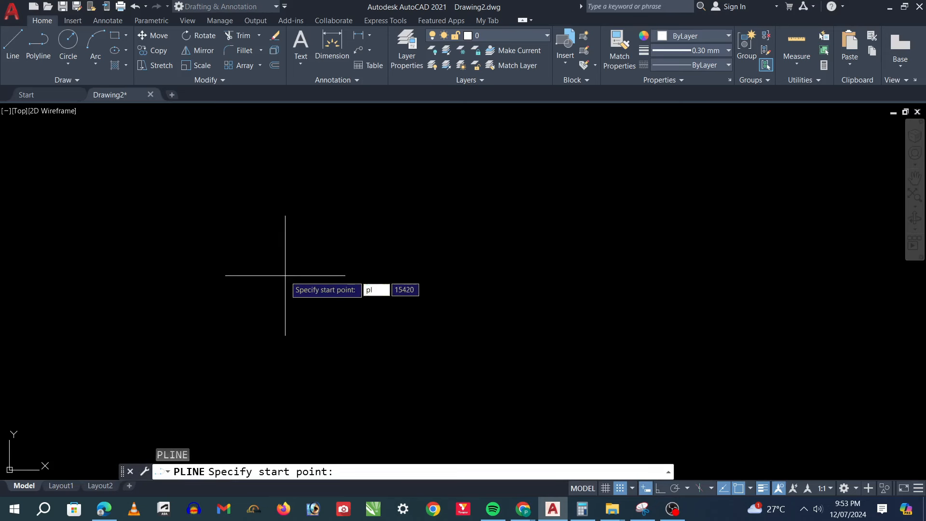
{"action": "key", "text": "Escape"}
{"action": "key", "text": "Escape"}
{"action": "key", "text": "Escape"}
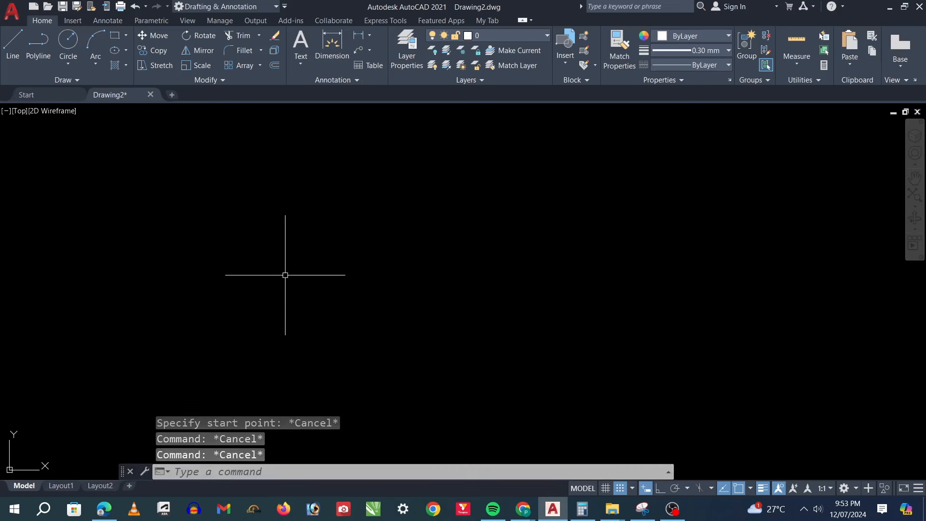
Start a new polyline in the empty drawing area and switch it to arc segments.
{"action": "type", "text": "pl"}
{"action": "key", "text": "Return"}
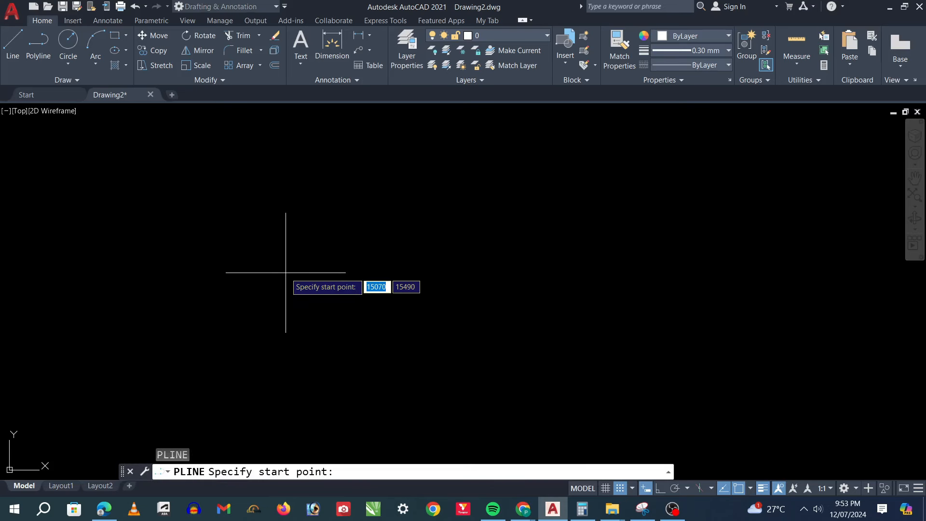
{"action": "left_click", "coordinate": [286, 273]}
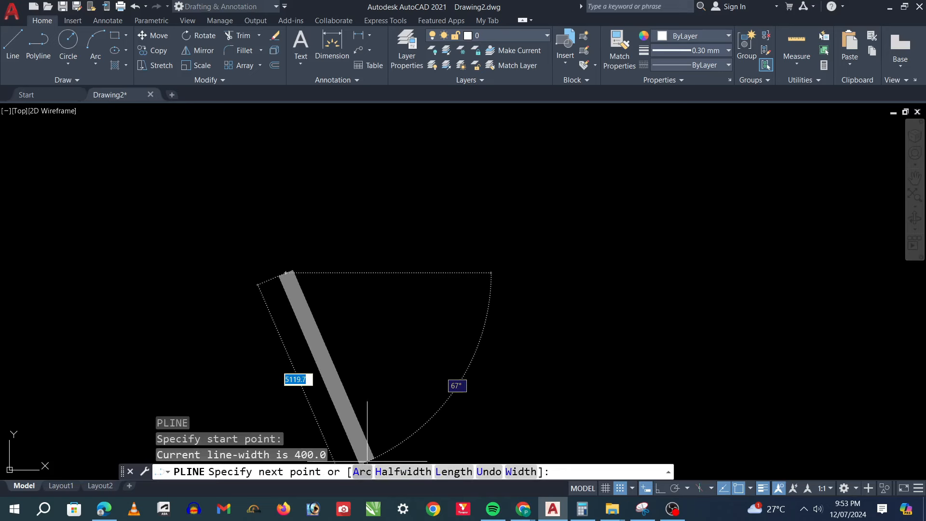
{"action": "type", "text": "A"}
{"action": "key", "text": "Return"}
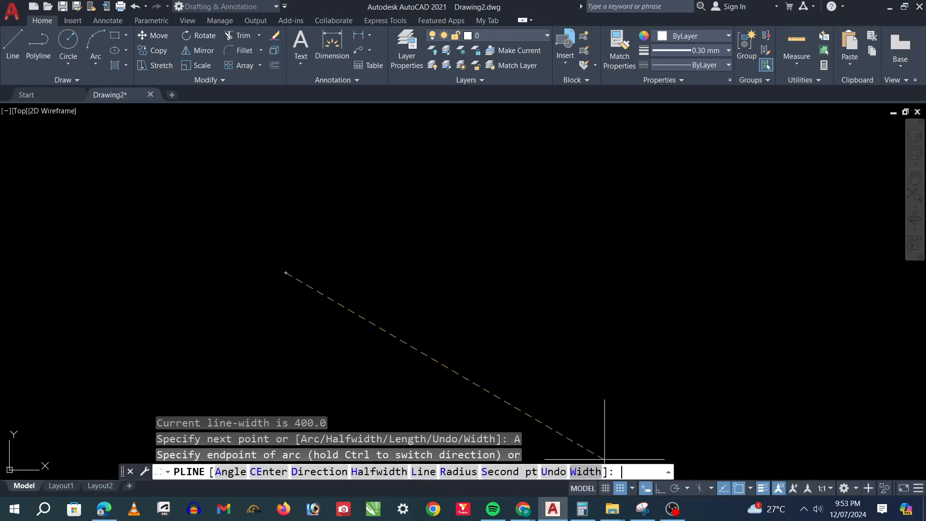
Set the arc's starting width to 2 and ending width to 200, and draw three connected arc segments forming a thick S shape.
{"action": "type", "text": "W"}
{"action": "key", "text": "Return"}
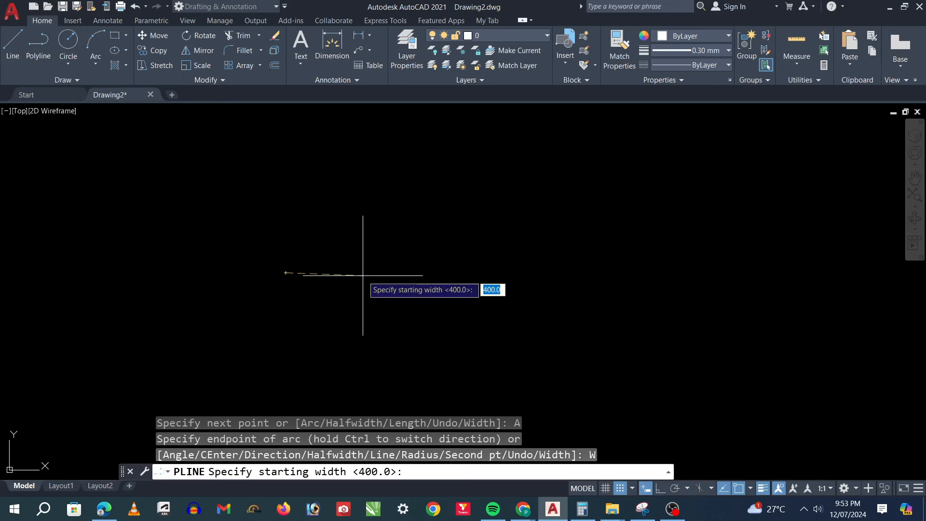
{"action": "key", "text": "Return"}
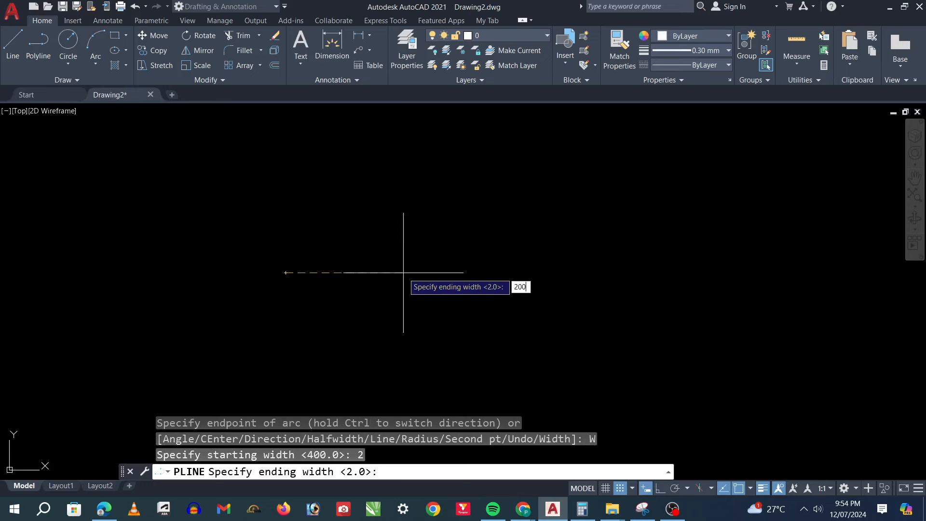
{"action": "key", "text": "Return"}
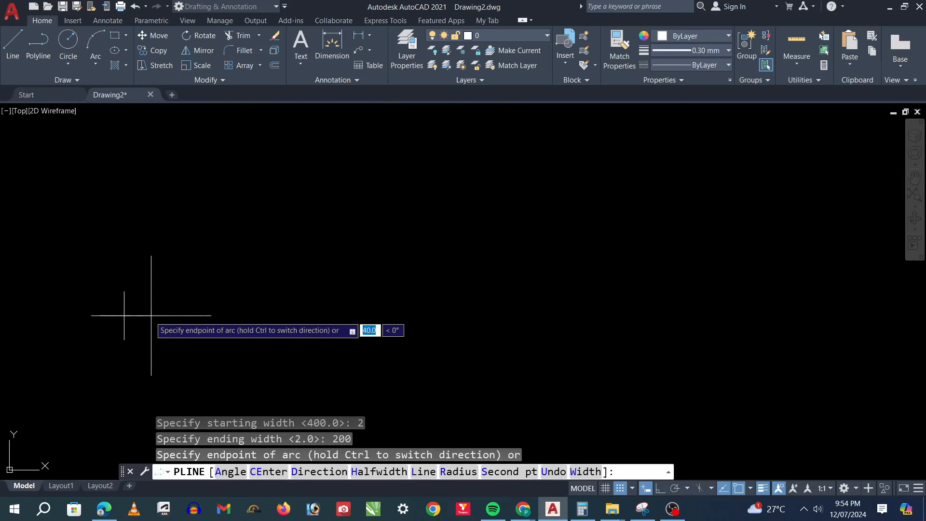
{"action": "scroll", "coordinate": [199, 321], "scroll_direction": "down", "scroll_amount": 4}
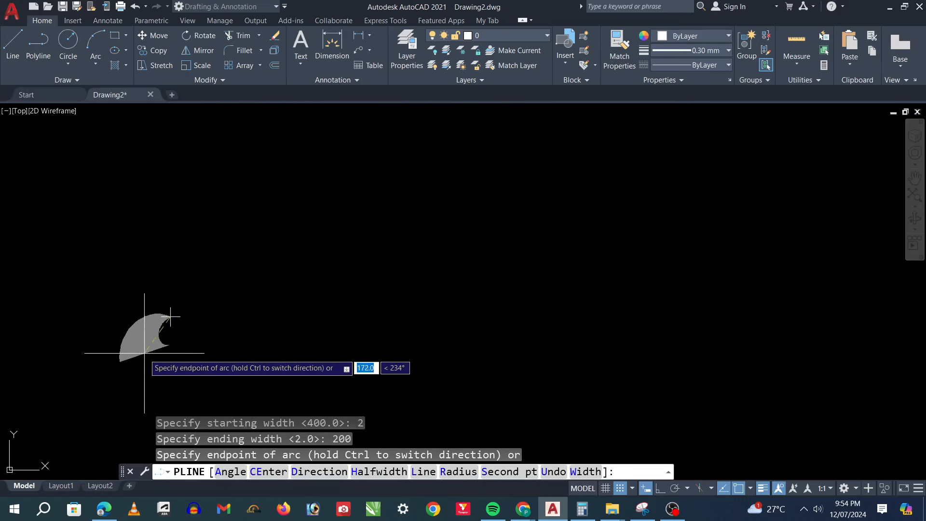
{"action": "left_click", "coordinate": [170, 316]}
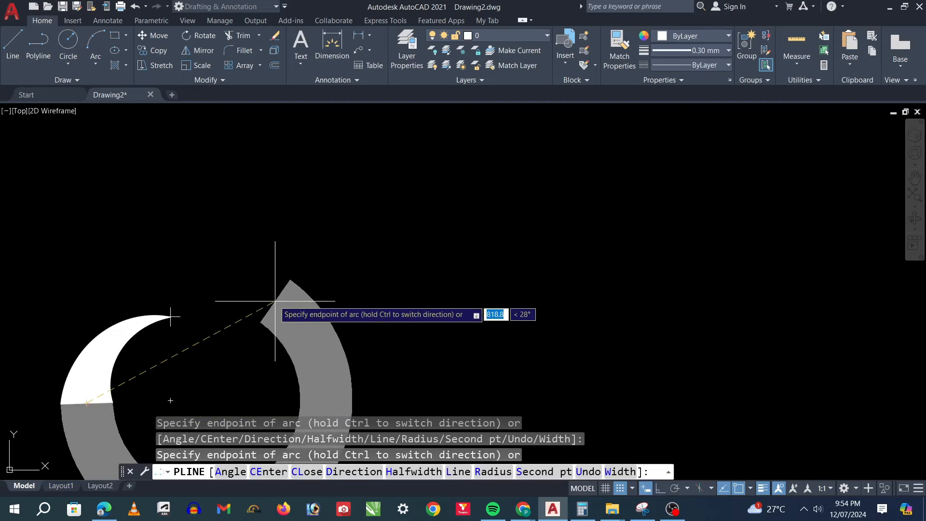
{"action": "left_click", "coordinate": [275, 301]}
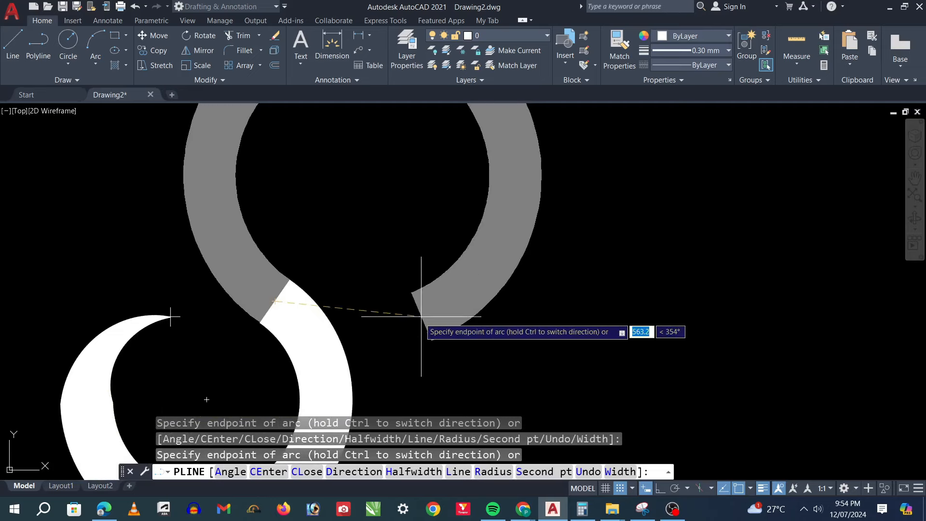
{"action": "left_click", "coordinate": [374, 301]}
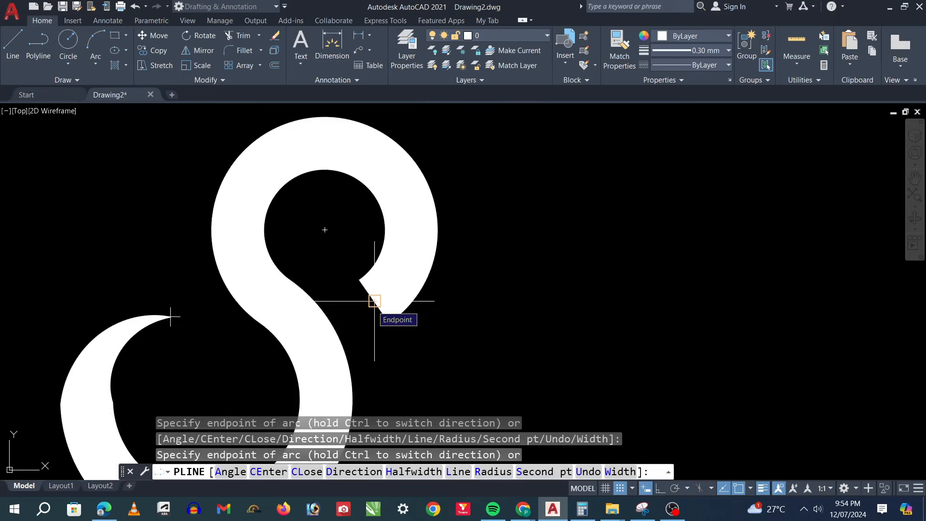
{"action": "key", "text": "Escape"}
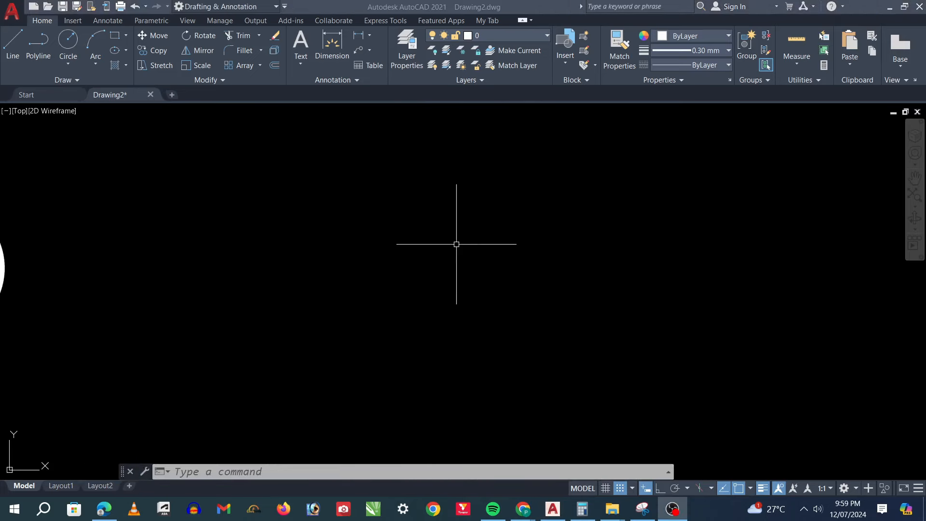
Draw an open three-segment straight polyline beside the thick S shape, with starting and ending width 0 and a peak between its last two segments.
{"action": "left_click", "coordinate": [456, 244]}
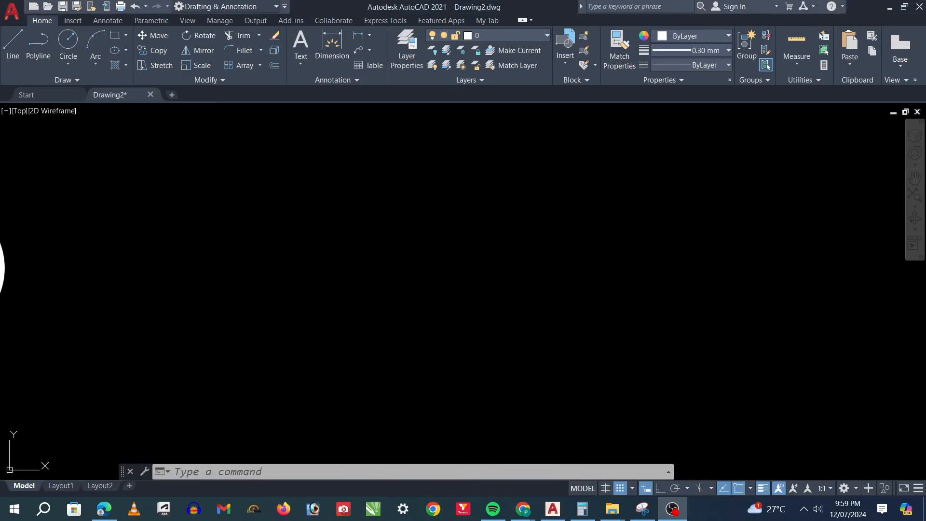
{"action": "type", "text": "pl"}
{"action": "key", "text": "Return"}
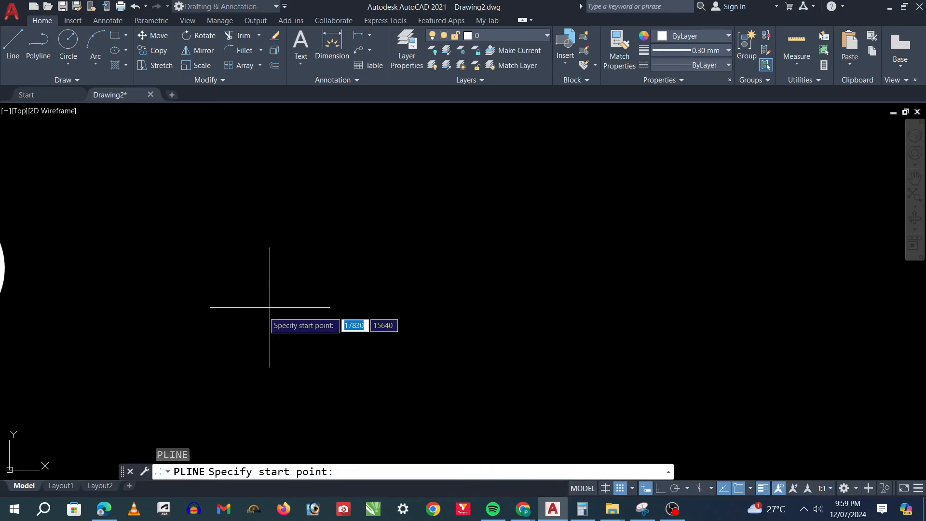
{"action": "left_click", "coordinate": [298, 268]}
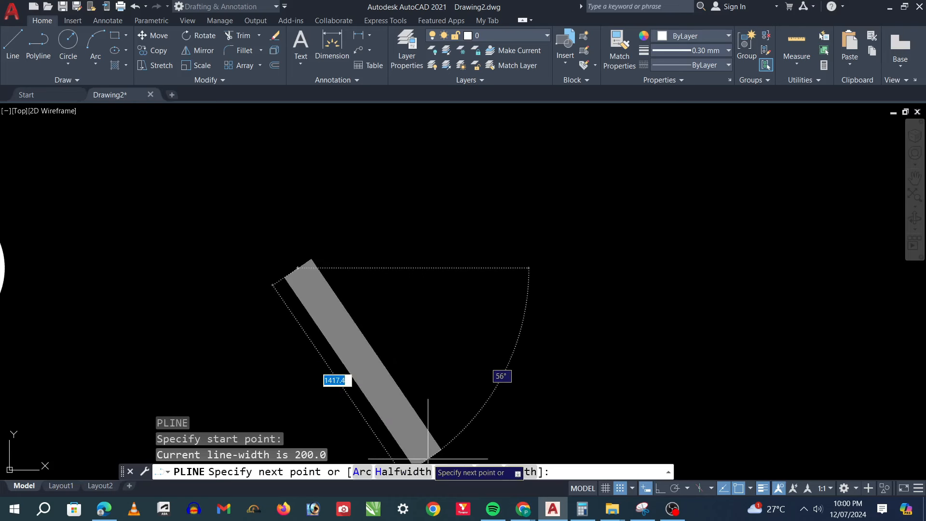
{"action": "type", "text": "w"}
{"action": "key", "text": "Return"}
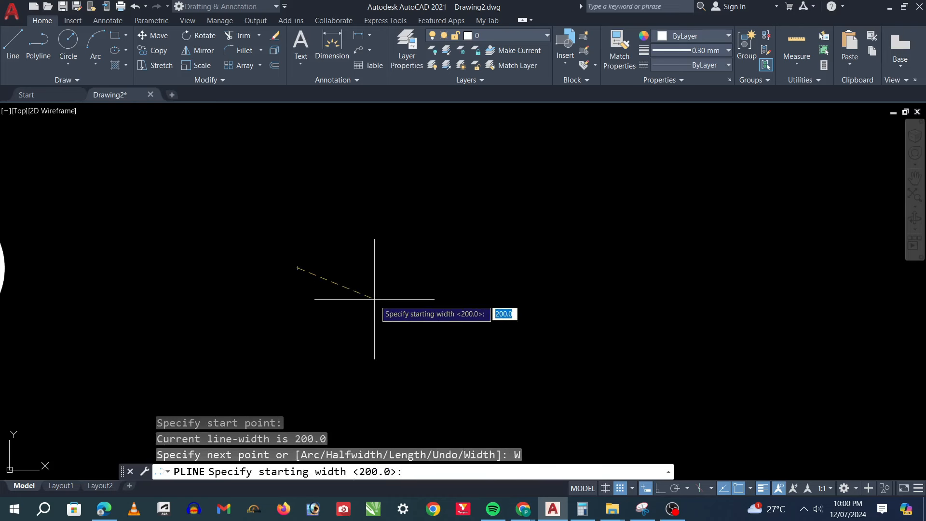
{"action": "key", "text": "Return"}
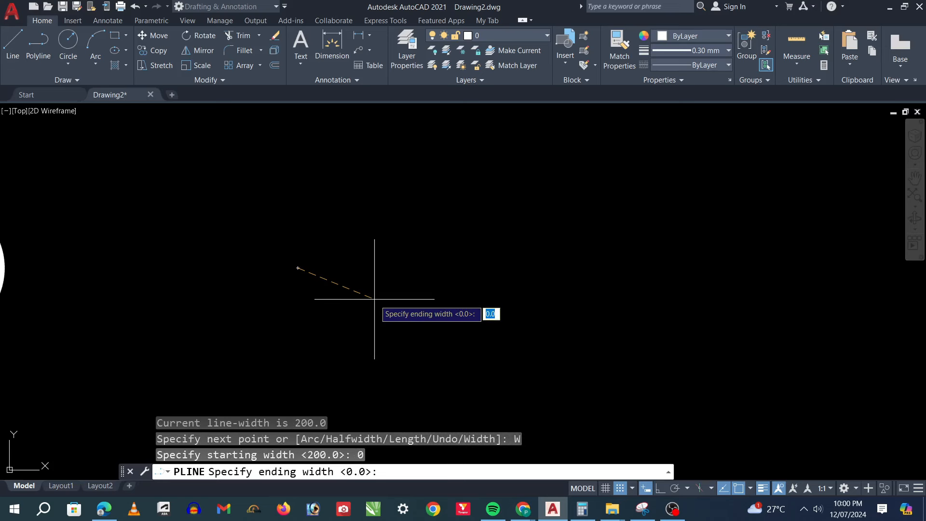
{"action": "key", "text": "Return"}
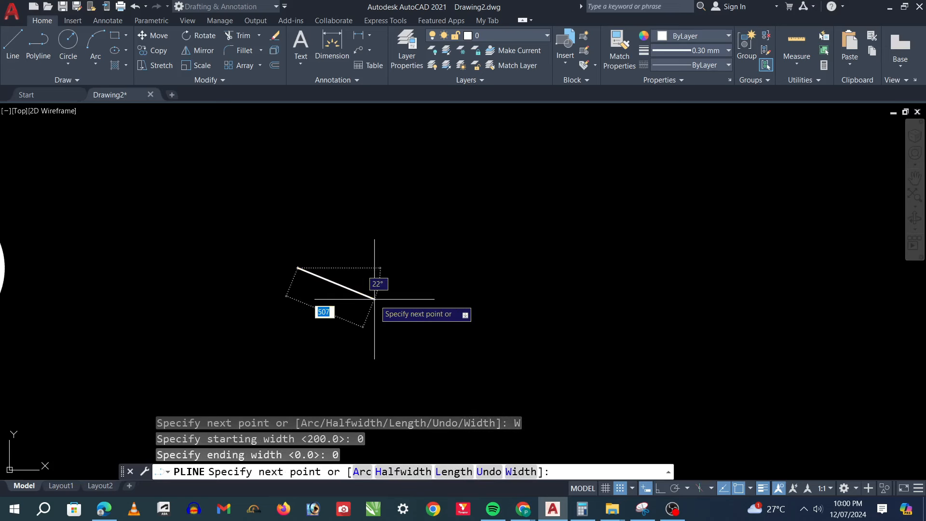
{"action": "left_click", "coordinate": [424, 266]}
{"action": "left_click", "coordinate": [473, 207]}
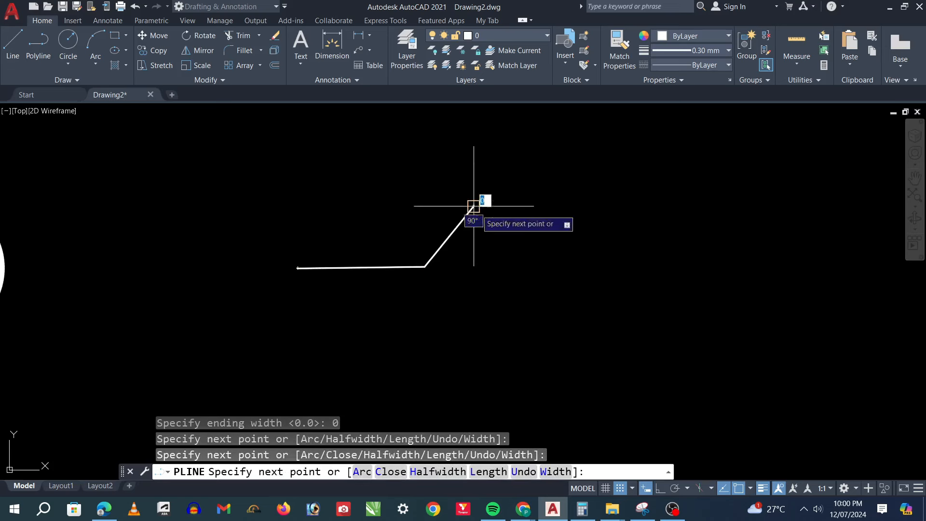
{"action": "left_click", "coordinate": [553, 312]}
{"action": "key", "text": "Escape"}
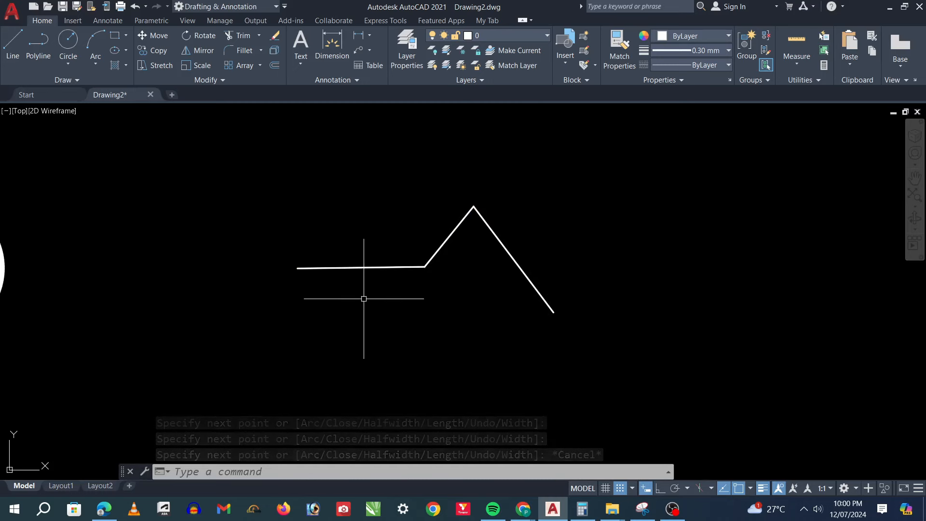
Start another polyline below the peaked one in Arc mode and draw three connected arcs that wave away and curl back upward.
{"action": "type", "text": "l"}
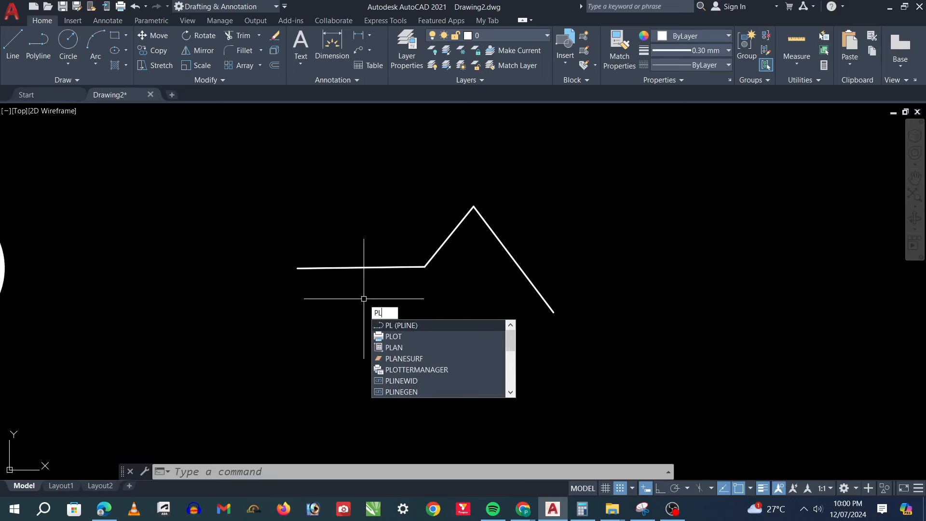
{"action": "key", "text": "Return"}
{"action": "left_click", "coordinate": [401, 379]}
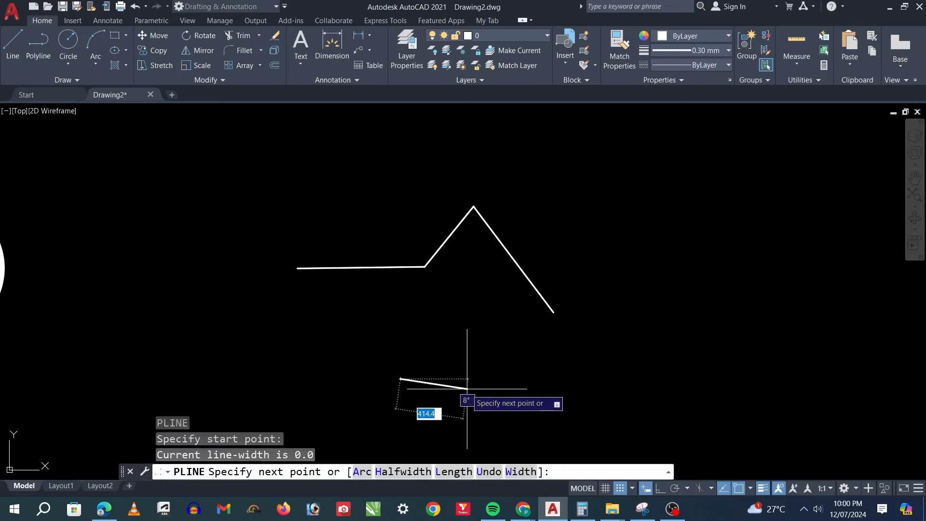
{"action": "type", "text": "a"}
{"action": "key", "text": "Return"}
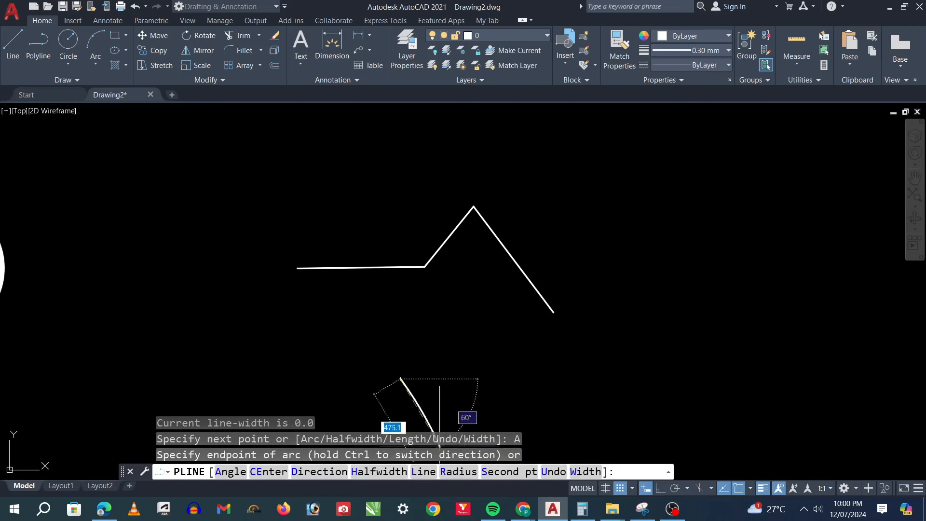
{"action": "left_click", "coordinate": [526, 379]}
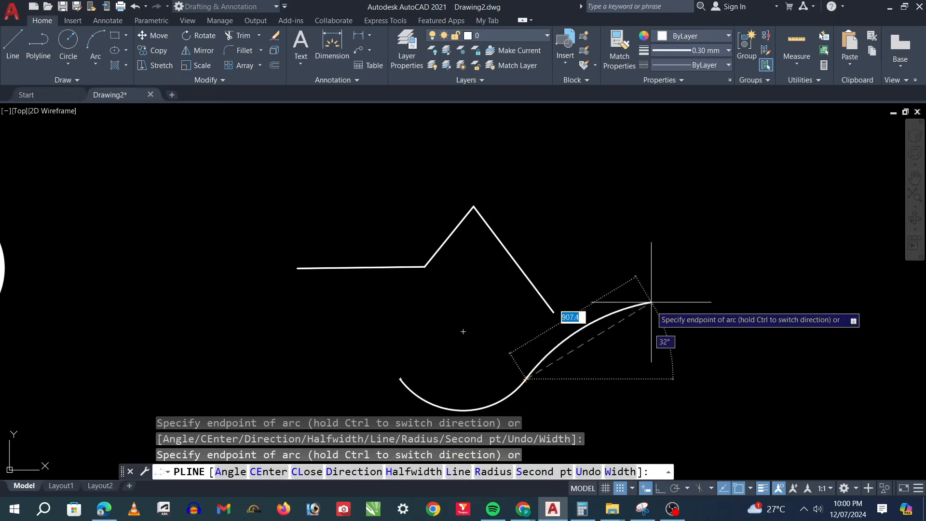
{"action": "left_click", "coordinate": [672, 345]}
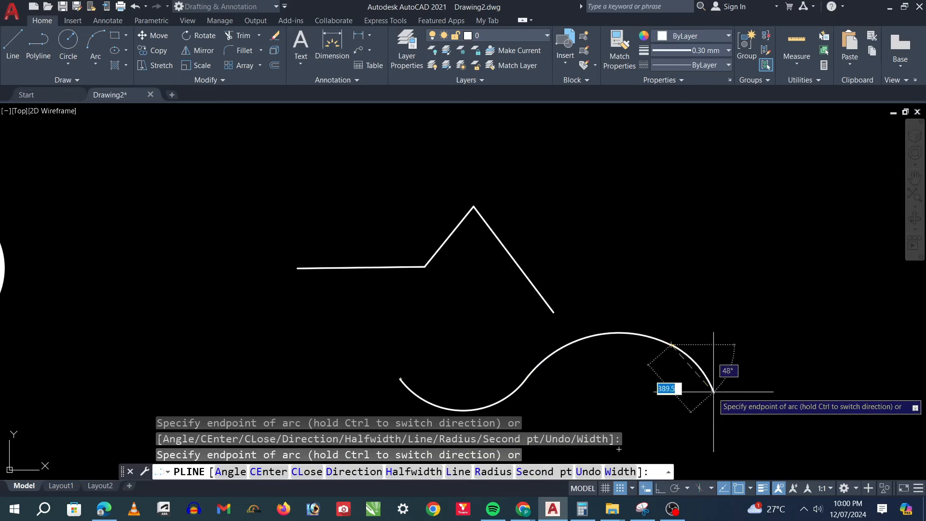
{"action": "left_click", "coordinate": [691, 249]}
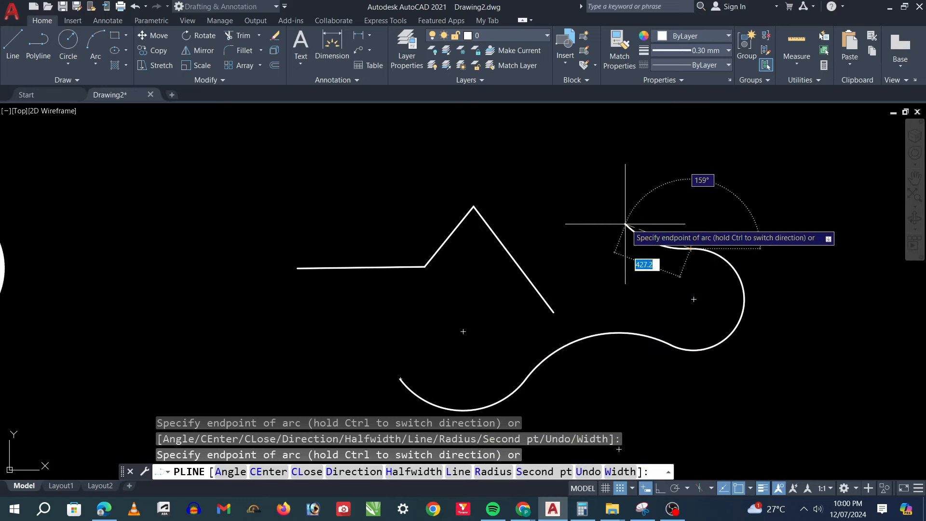
Switch the arc polyline to Line mode, add a long segment back past the peaked polyline and a short descending one, and close the shape.
{"action": "type", "text": "l"}
{"action": "key", "text": "Return"}
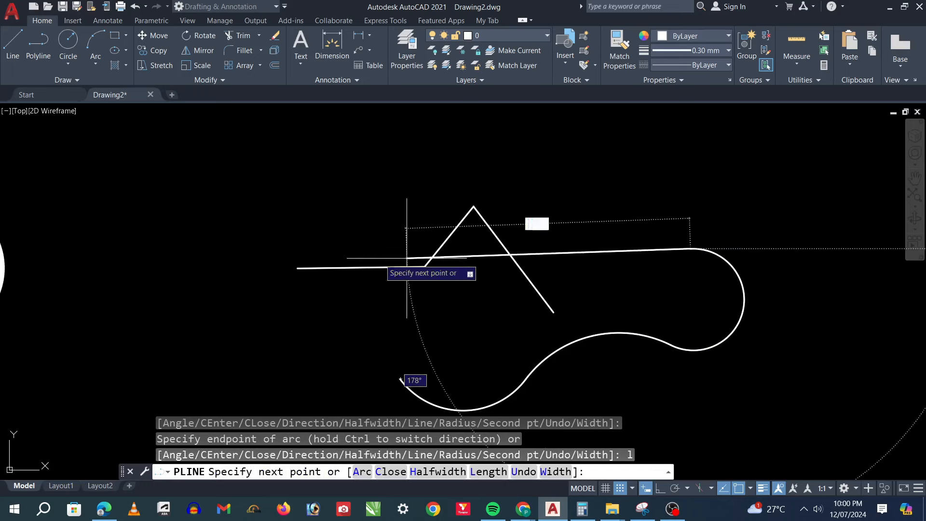
{"action": "left_click", "coordinate": [240, 257]}
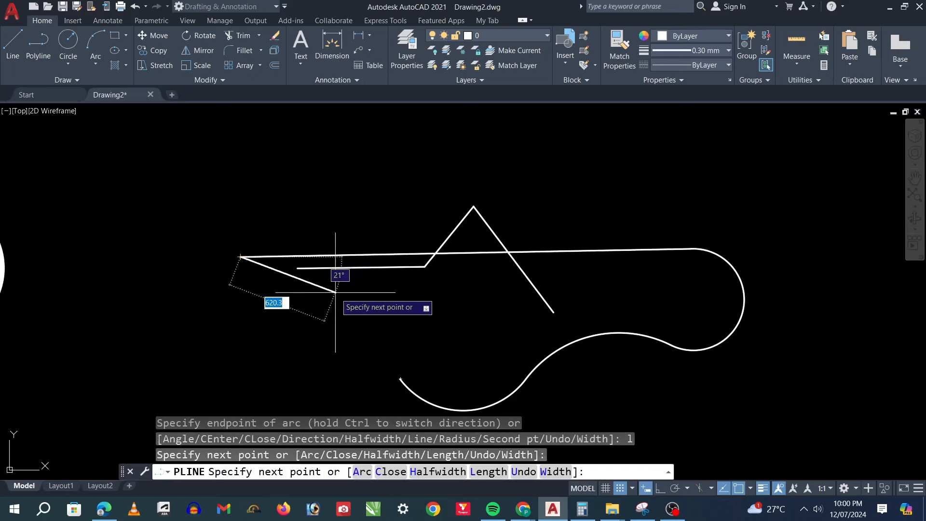
{"action": "left_click", "coordinate": [332, 320]}
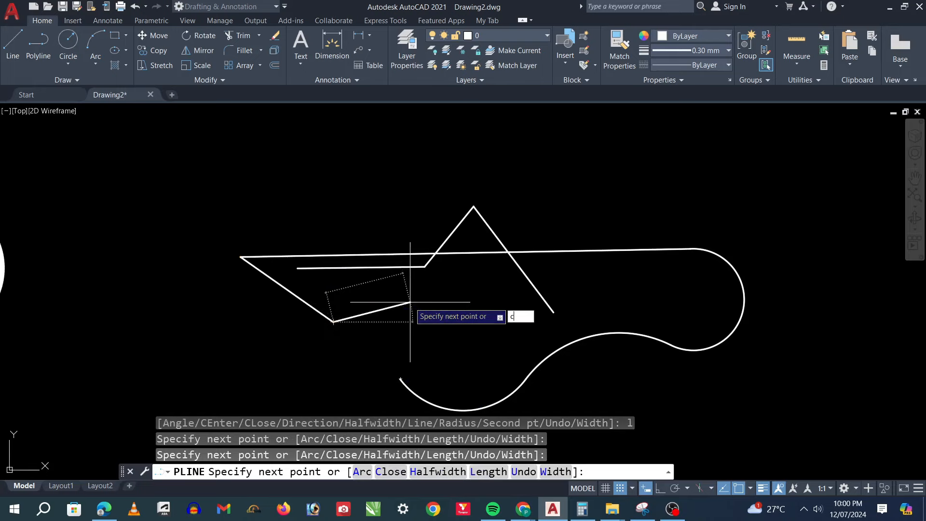
{"action": "key", "text": "Return"}
Draw a polyline in empty space as a single quarter-circle arc, using the arc Radius option with a radius of 50.
{"action": "scroll", "coordinate": [527, 337], "scroll_direction": "down", "scroll_amount": 5}
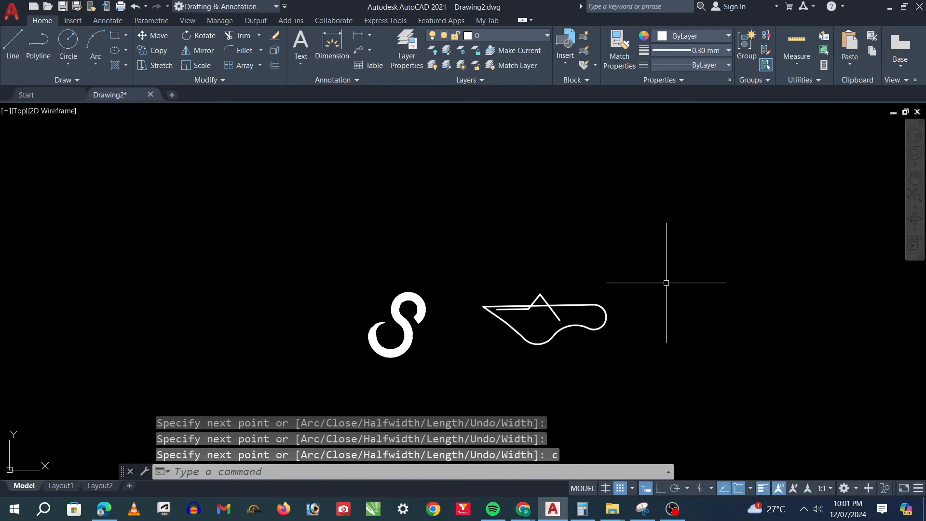
{"action": "scroll", "coordinate": [665, 337], "scroll_direction": "up", "scroll_amount": 8}
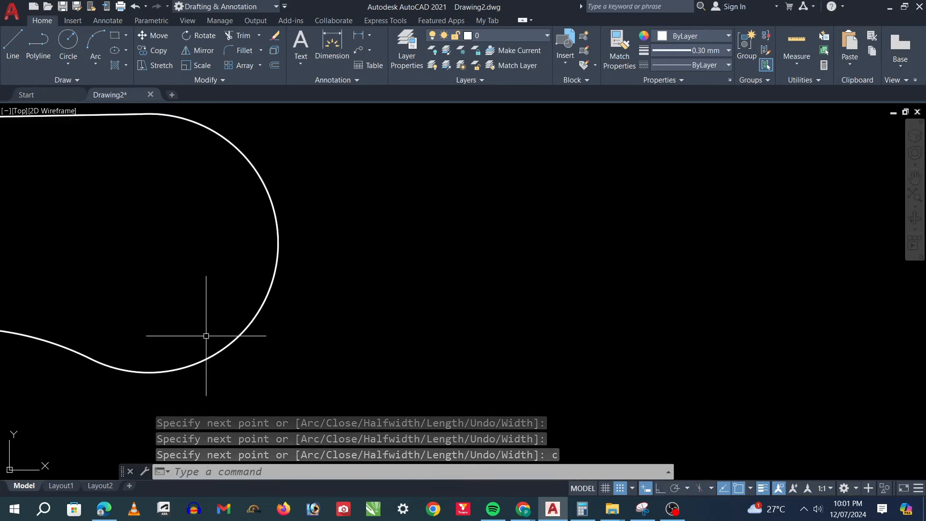
{"action": "scroll", "coordinate": [204, 333], "scroll_direction": "down", "scroll_amount": 4}
{"action": "scroll", "coordinate": [615, 283], "scroll_direction": "up", "scroll_amount": 4}
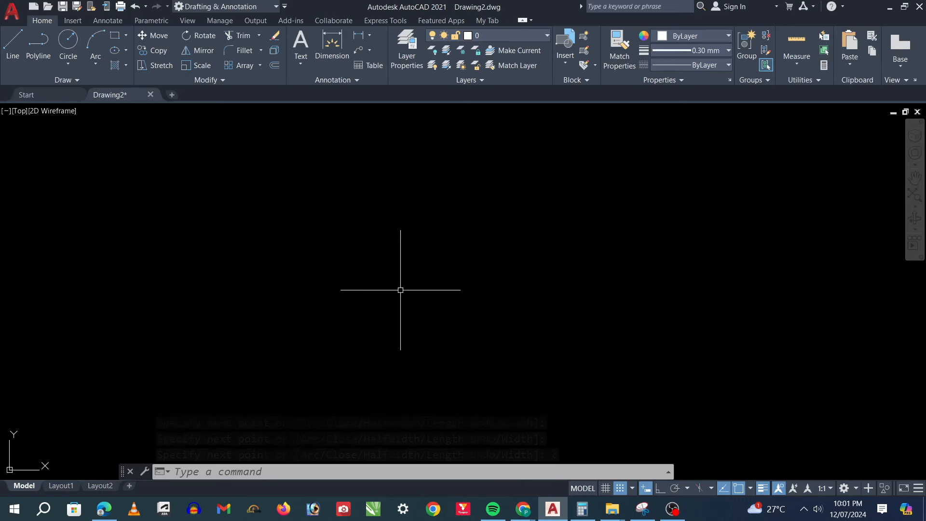
{"action": "type", "text": "pl"}
{"action": "key", "text": "Return"}
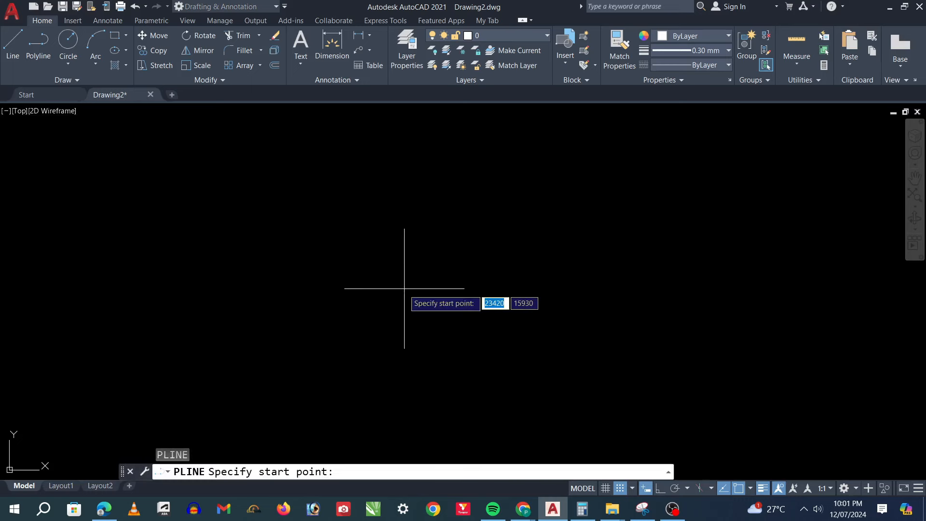
{"action": "left_click", "coordinate": [326, 298]}
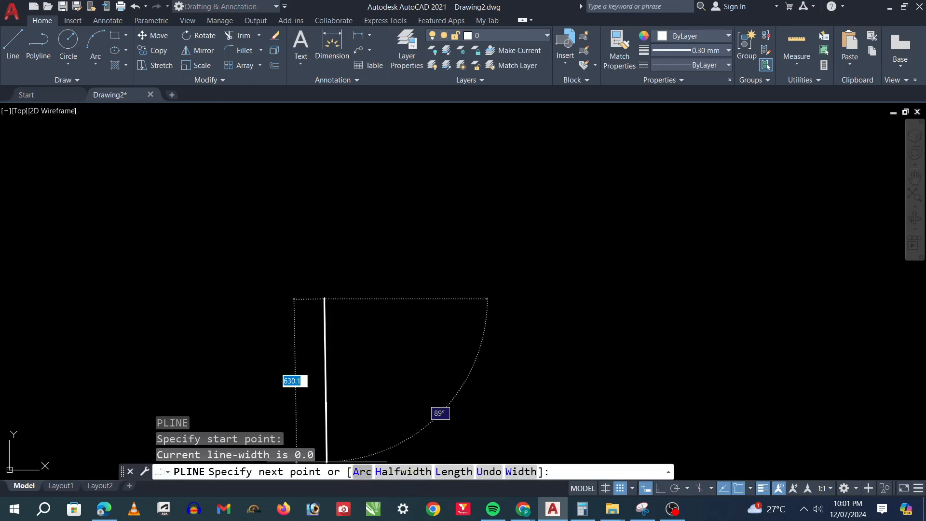
{"action": "type", "text": "A"}
{"action": "key", "text": "Return"}
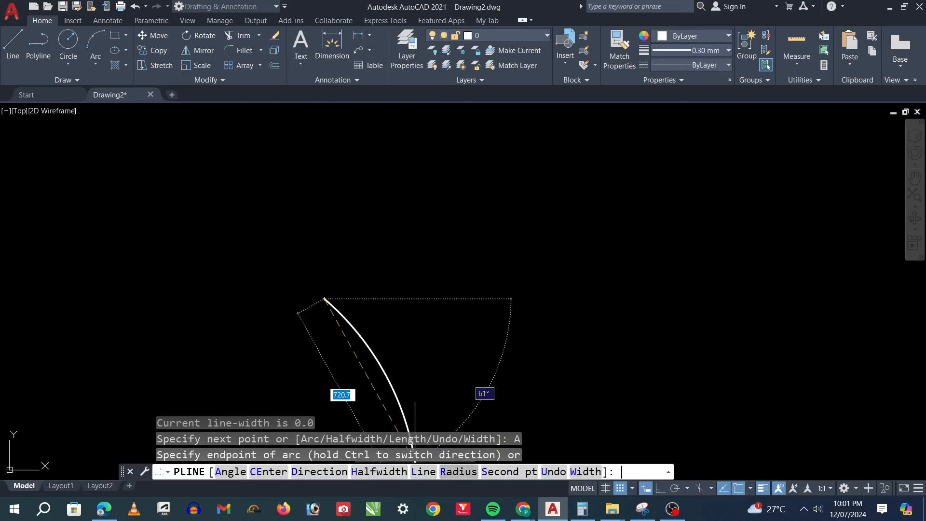
{"action": "type", "text": "R"}
{"action": "key", "text": "Return"}
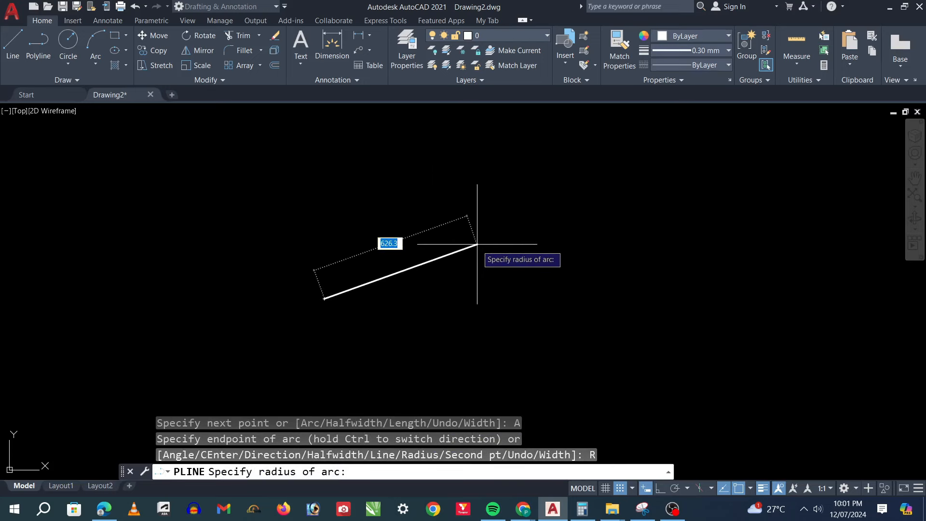
{"action": "scroll", "coordinate": [441, 254], "scroll_direction": "up", "scroll_amount": 4}
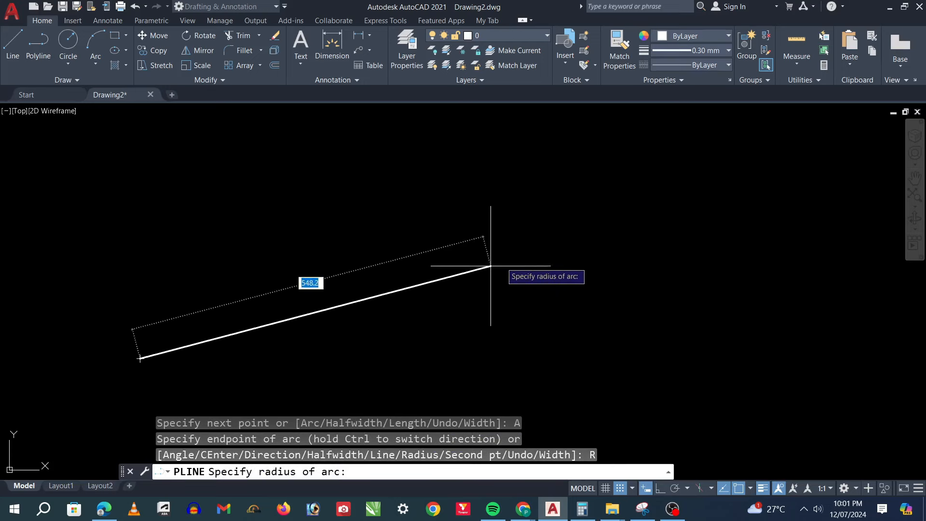
{"action": "scroll", "coordinate": [601, 278], "scroll_direction": "down", "scroll_amount": 4}
{"action": "scroll", "coordinate": [386, 329], "scroll_direction": "up", "scroll_amount": 5}
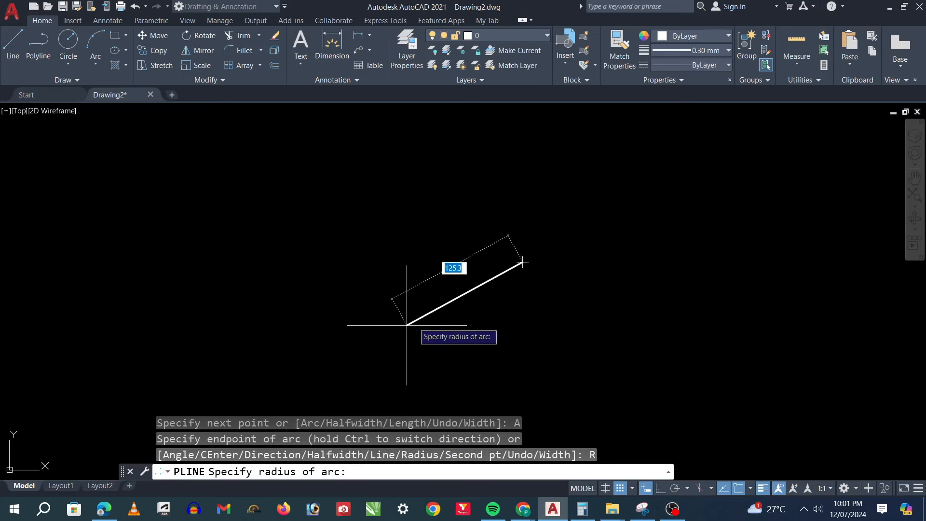
{"action": "scroll", "coordinate": [415, 323], "scroll_direction": "up", "scroll_amount": 2}
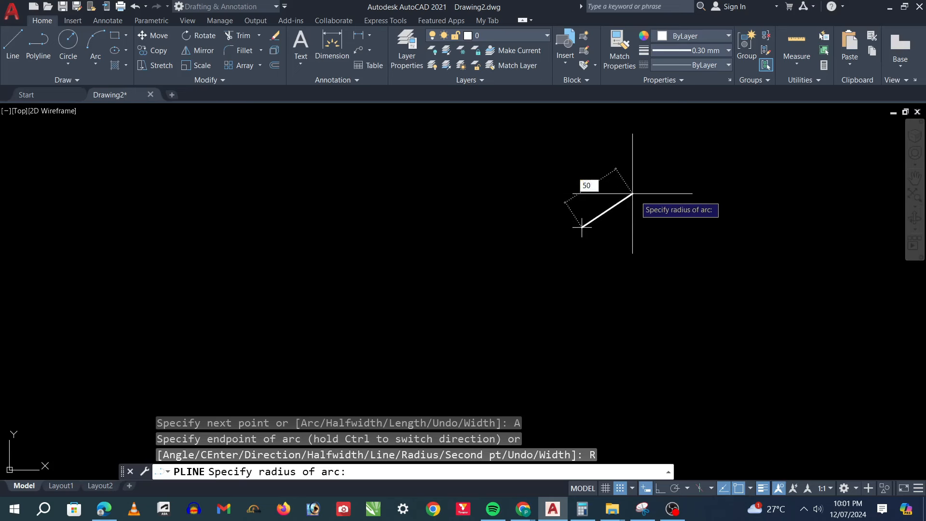
{"action": "key", "text": "Return"}
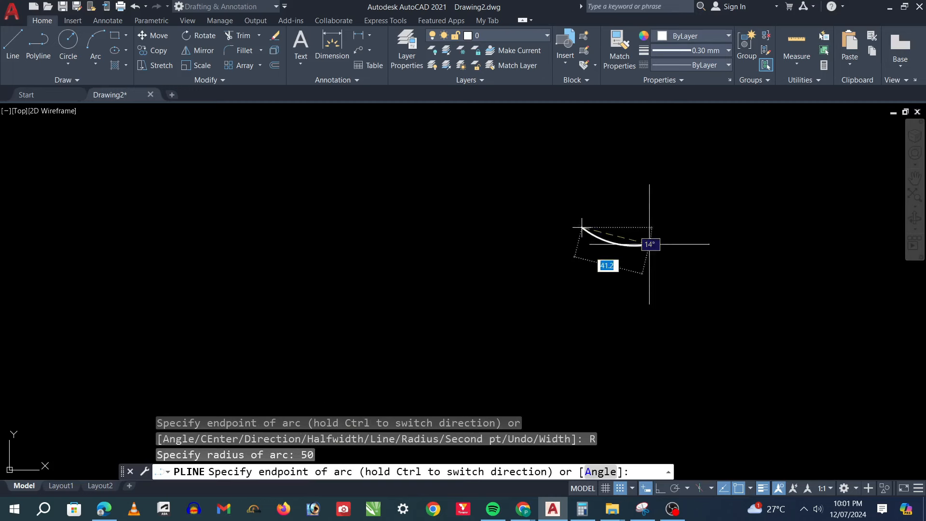
{"action": "left_click", "coordinate": [666, 143]}
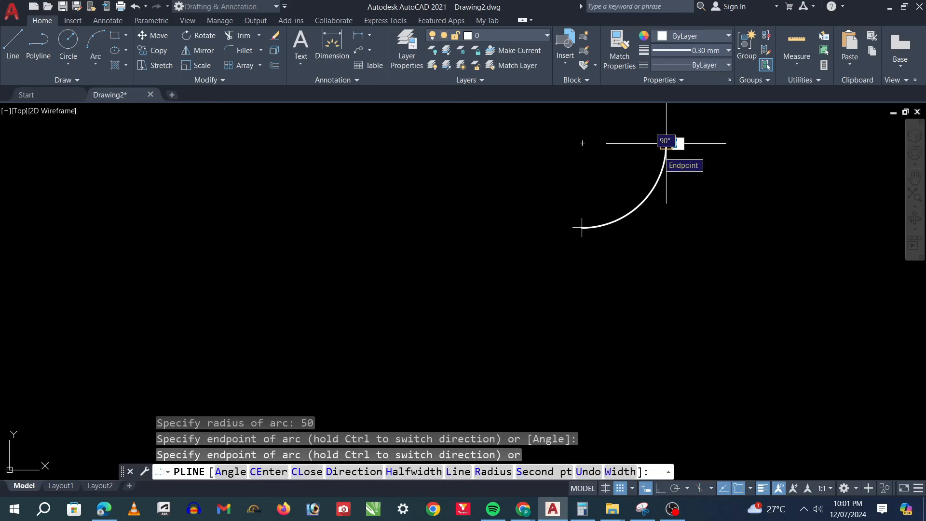
{"action": "key", "text": "Escape"}
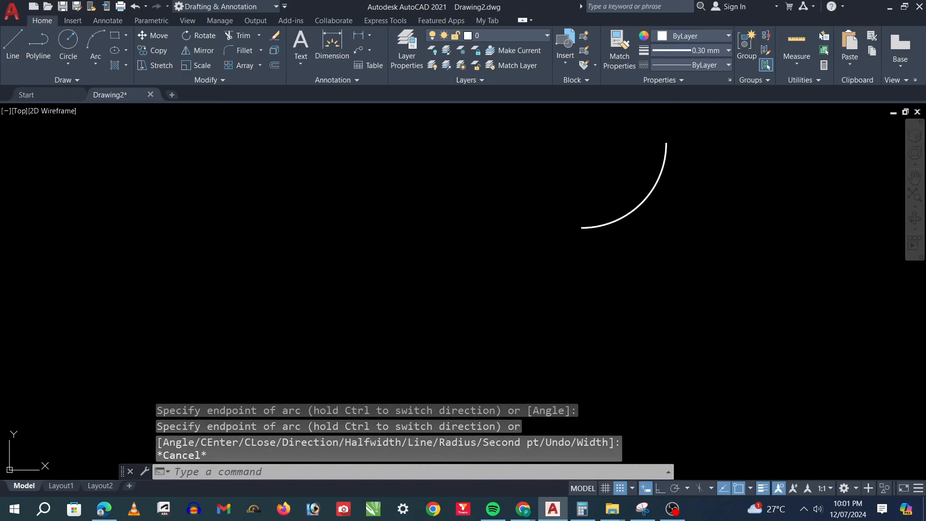
Add a radius dimension to the quarter-circle arc, placing its text just outside the curve.
{"action": "left_click", "coordinate": [369, 35]}
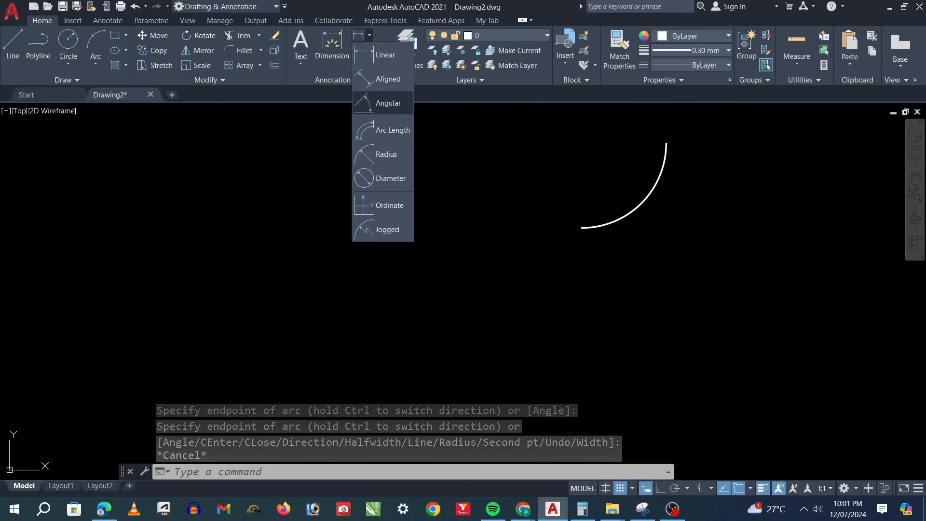
{"action": "left_click", "coordinate": [386, 154]}
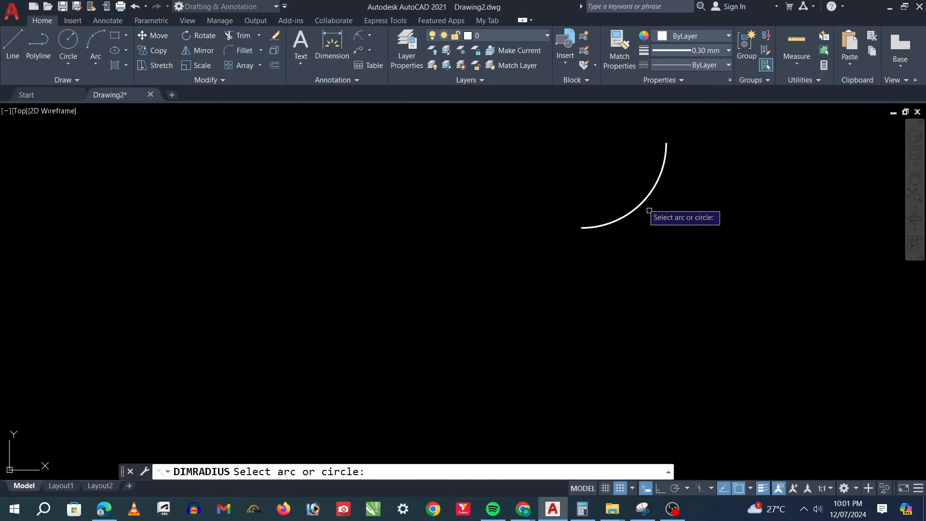
{"action": "left_click", "coordinate": [649, 193]}
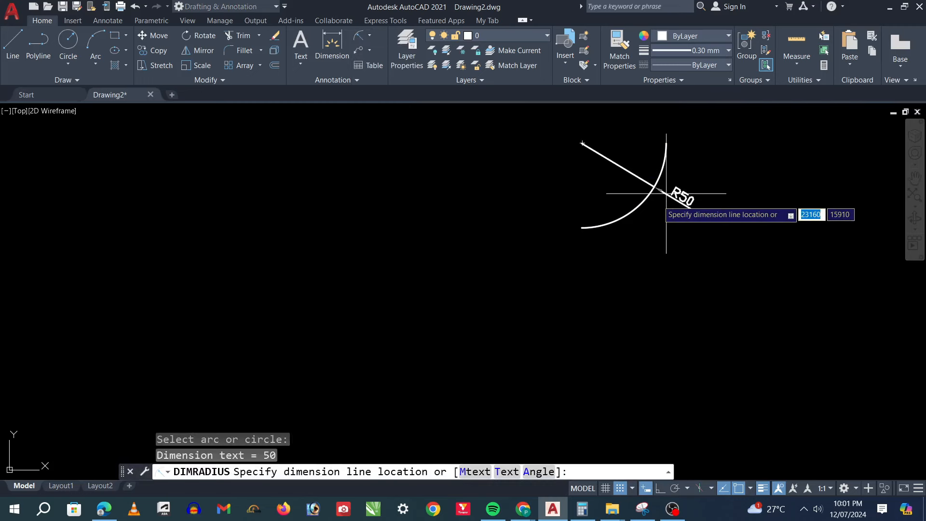
{"action": "left_click", "coordinate": [683, 210]}
{"action": "scroll", "coordinate": [700, 199], "scroll_direction": "up", "scroll_amount": 5}
{"action": "scroll", "coordinate": [665, 205], "scroll_direction": "down", "scroll_amount": 5}
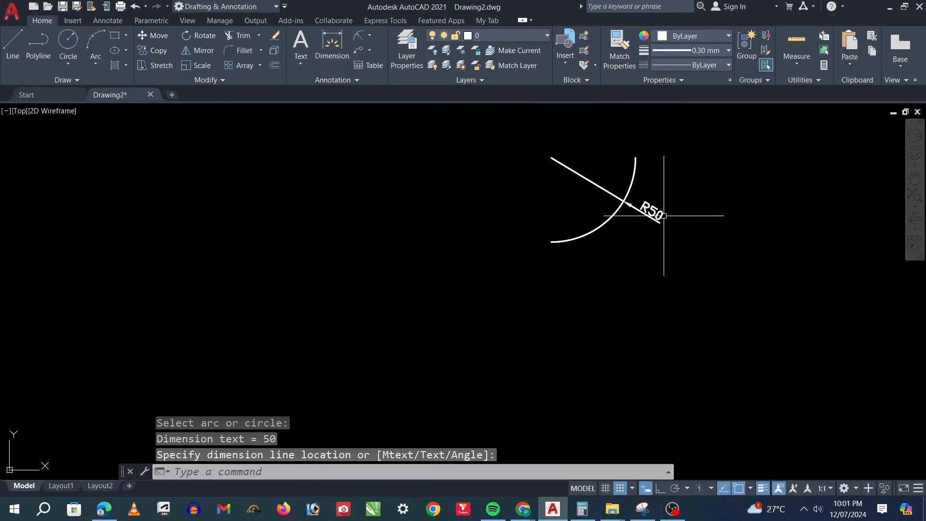
{"action": "scroll", "coordinate": [678, 195], "scroll_direction": "up", "scroll_amount": 4}
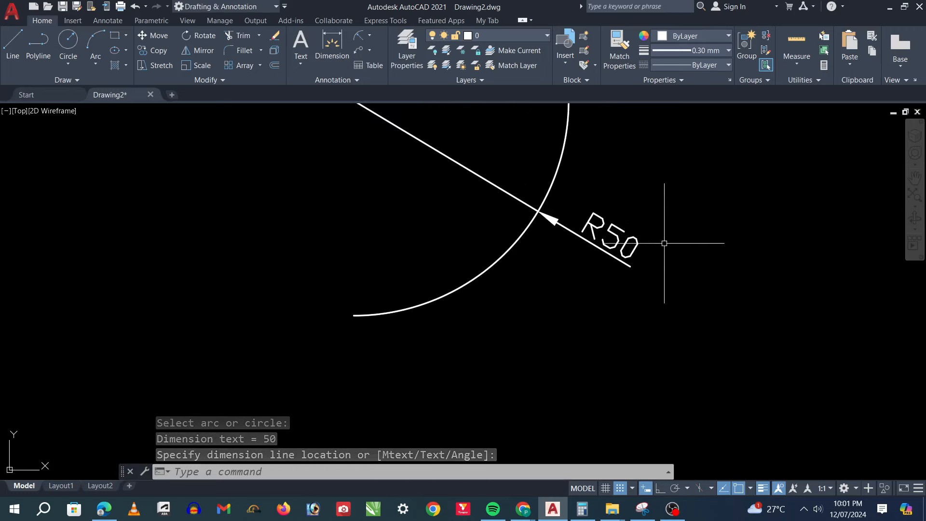
{"action": "scroll", "coordinate": [400, 346], "scroll_direction": "down", "scroll_amount": 3}
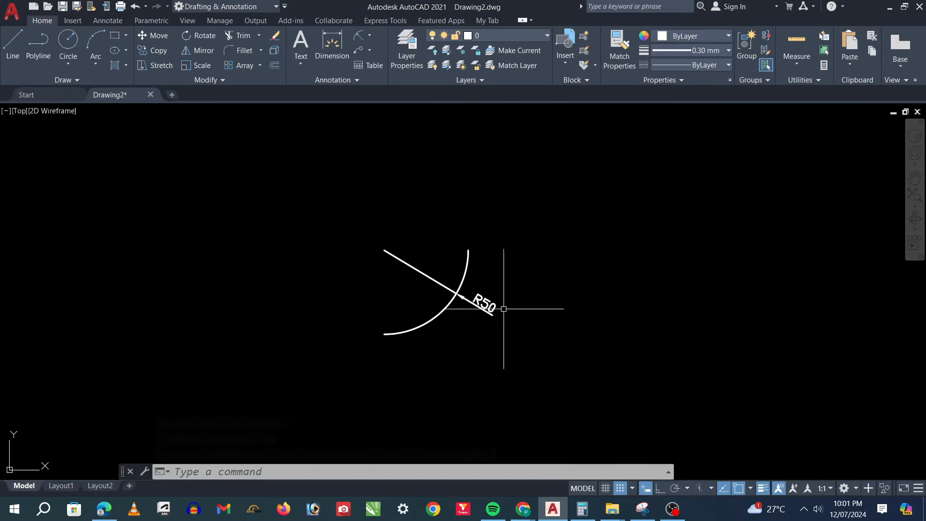
Erase the quarter-circle arc together with its radius dimension.
{"action": "left_click", "coordinate": [575, 201]}
{"action": "left_click", "coordinate": [338, 351]}
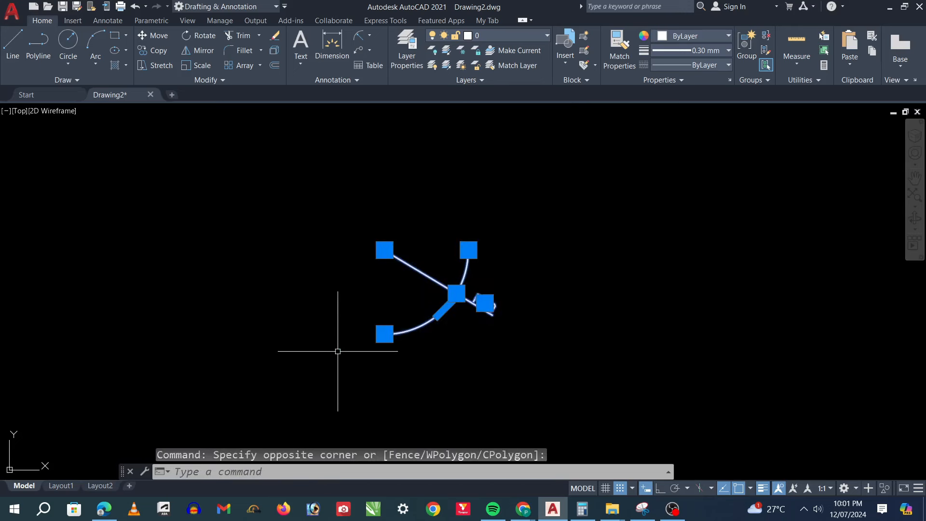
{"action": "key", "text": "Delete"}
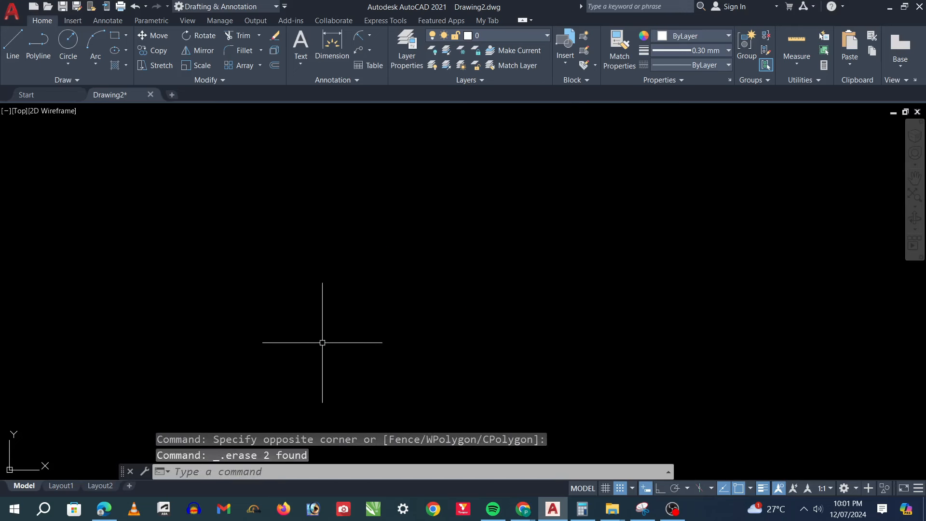
Start a polyline in Arc mode and draw an upper semicircle followed by a larger arc with a chord of about 76 curving underneath.
{"action": "key", "text": "Return"}
{"action": "left_click", "coordinate": [371, 328]}
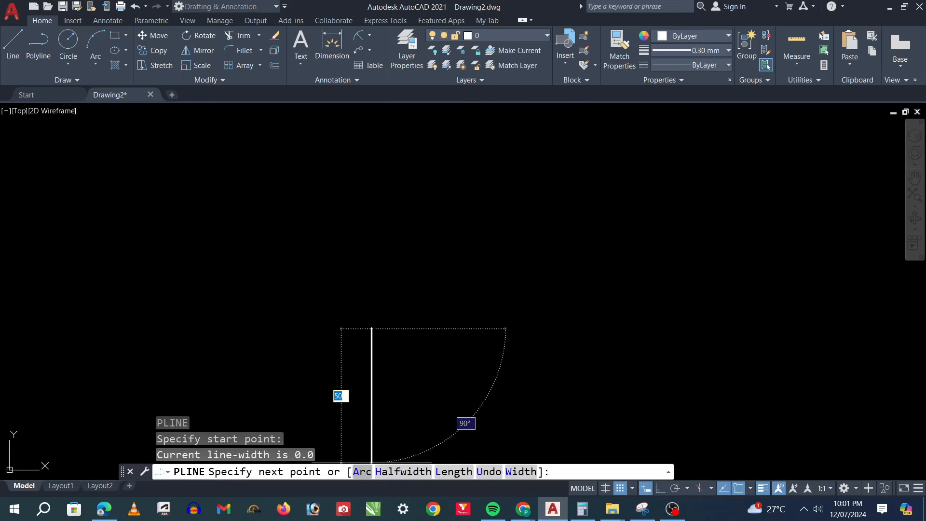
{"action": "type", "text": "a"}
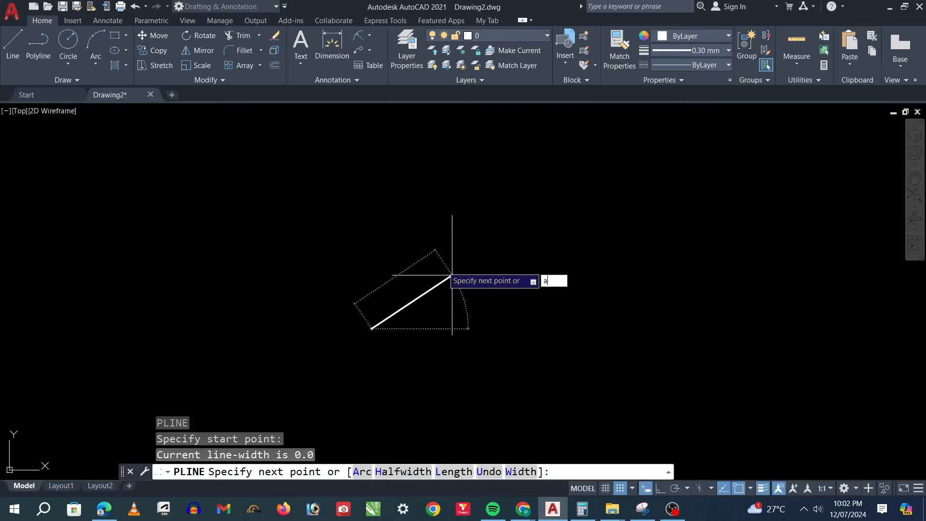
{"action": "key", "text": "Return"}
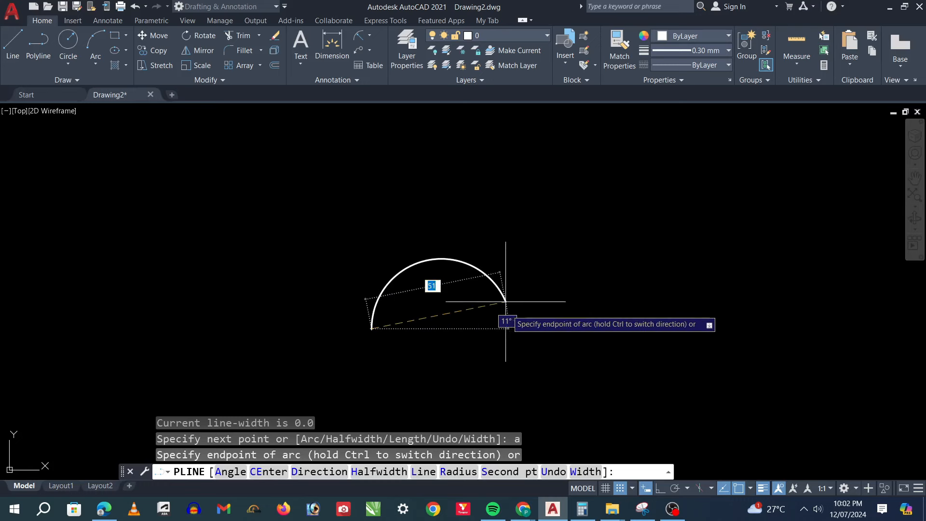
{"action": "left_click", "coordinate": [532, 329]}
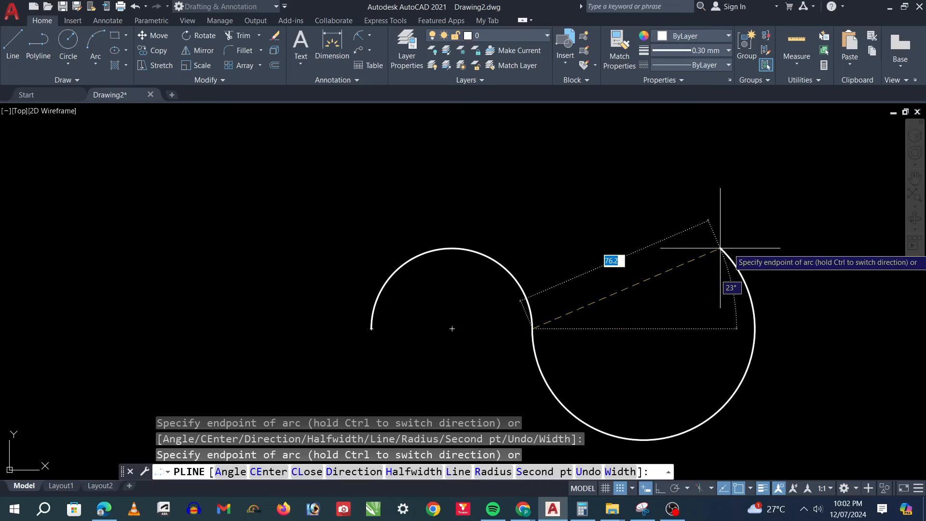
{"action": "left_click", "coordinate": [720, 248]}
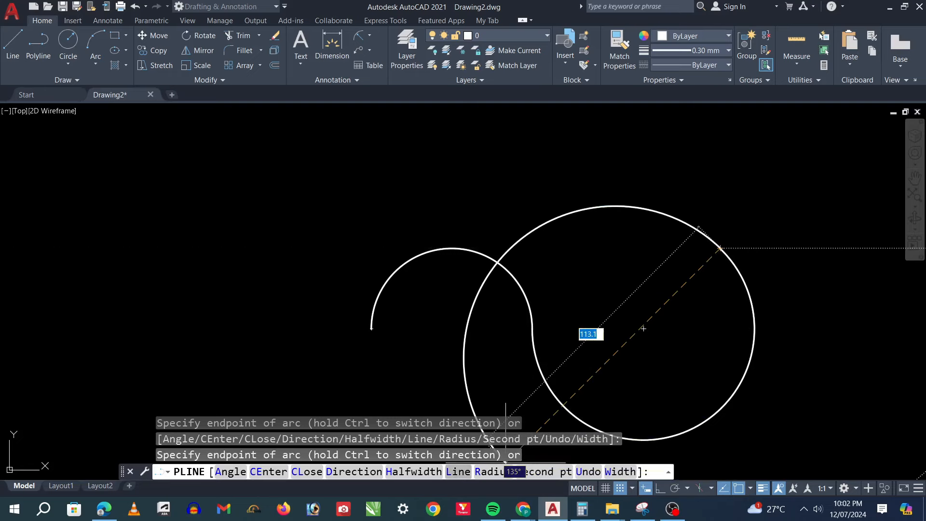
Add a third arc with the Second pt option, looping over the top of the larger arc and ending inside it, and finish the polyline.
{"action": "type", "text": "S"}
{"action": "key", "text": "Return"}
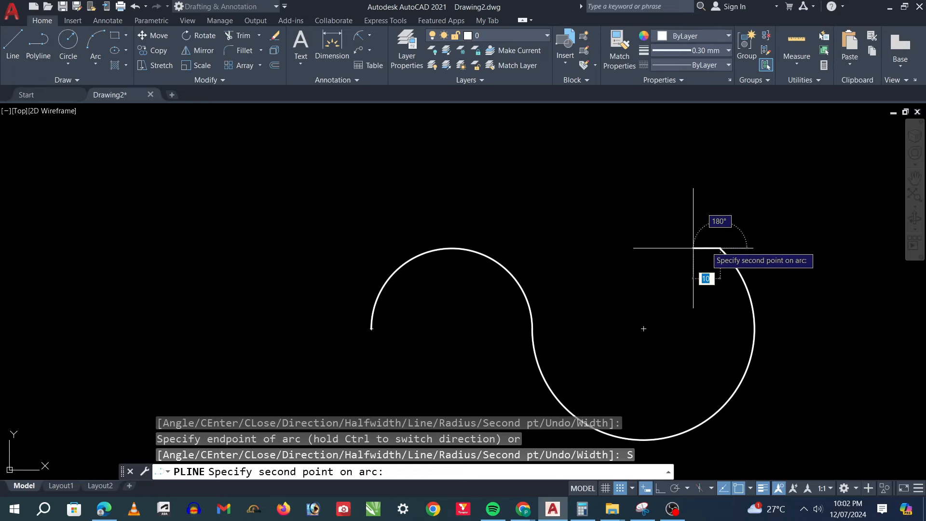
{"action": "left_click", "coordinate": [640, 168]}
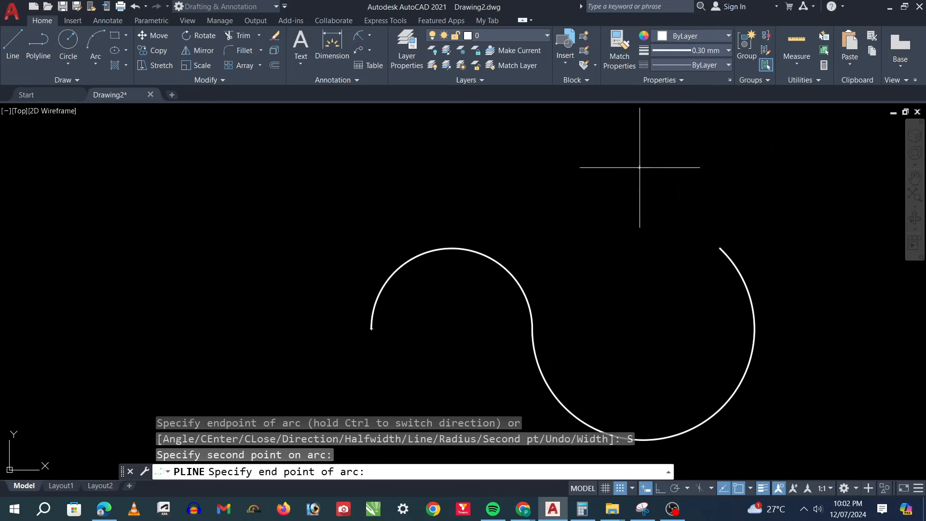
{"action": "left_click", "coordinate": [586, 274]}
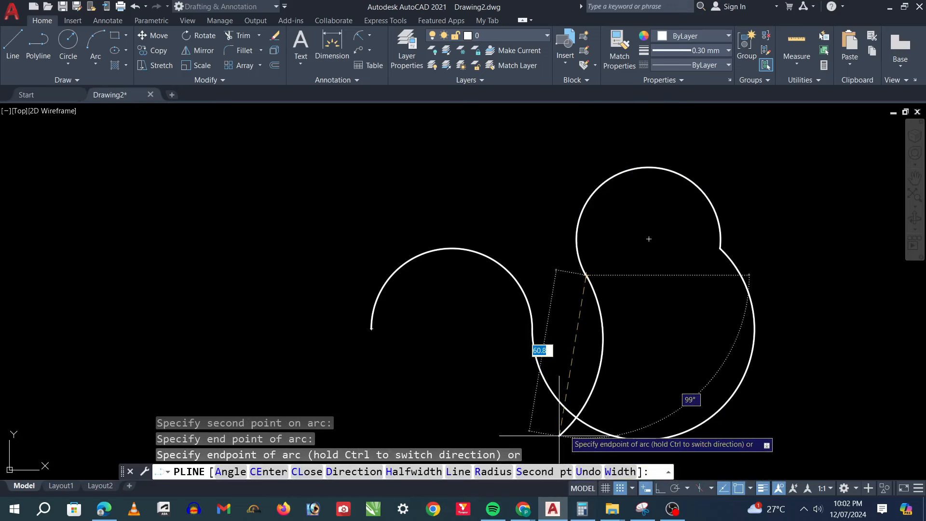
{"action": "key", "text": "Escape"}
Start a new polyline in the empty space to the right of the three-arc shape.
{"action": "scroll", "coordinate": [169, 372], "scroll_direction": "down", "scroll_amount": 3}
{"action": "scroll", "coordinate": [551, 256], "scroll_direction": "up", "scroll_amount": 5}
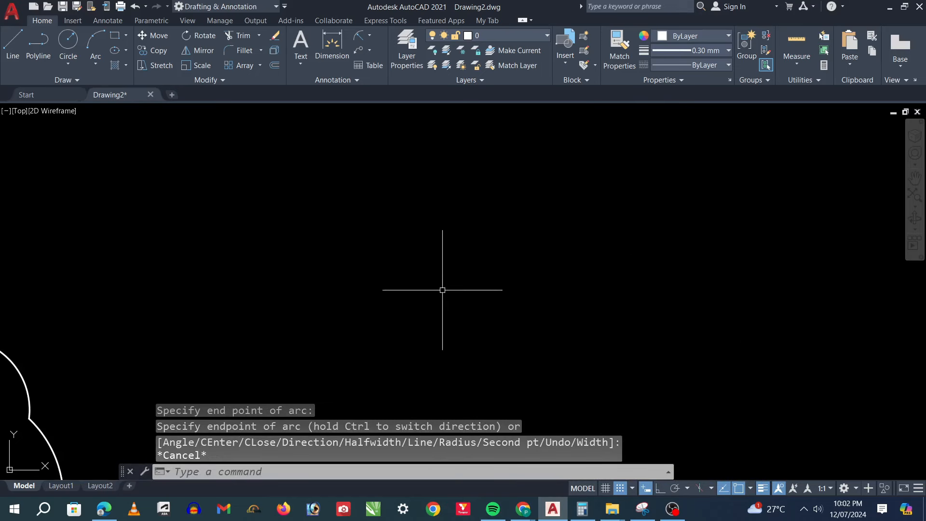
{"action": "key", "text": "Return"}
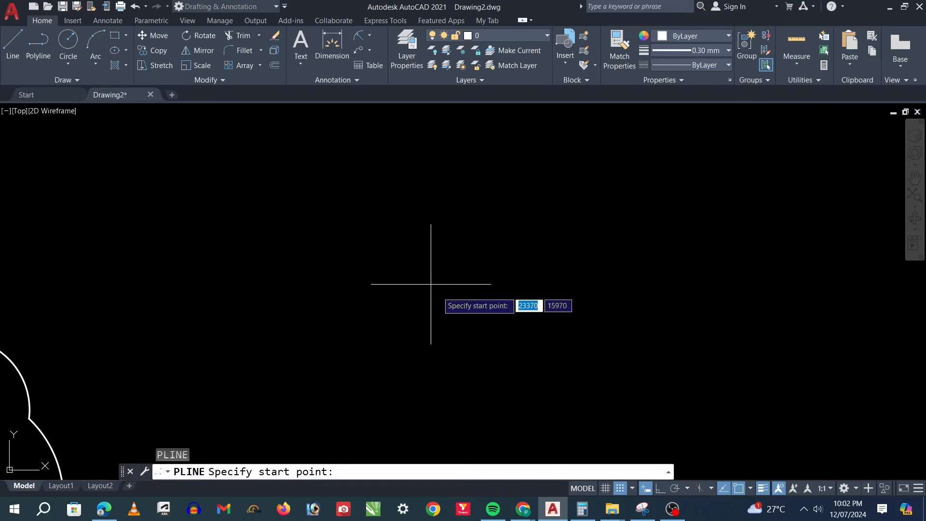
{"action": "left_click", "coordinate": [350, 311]}
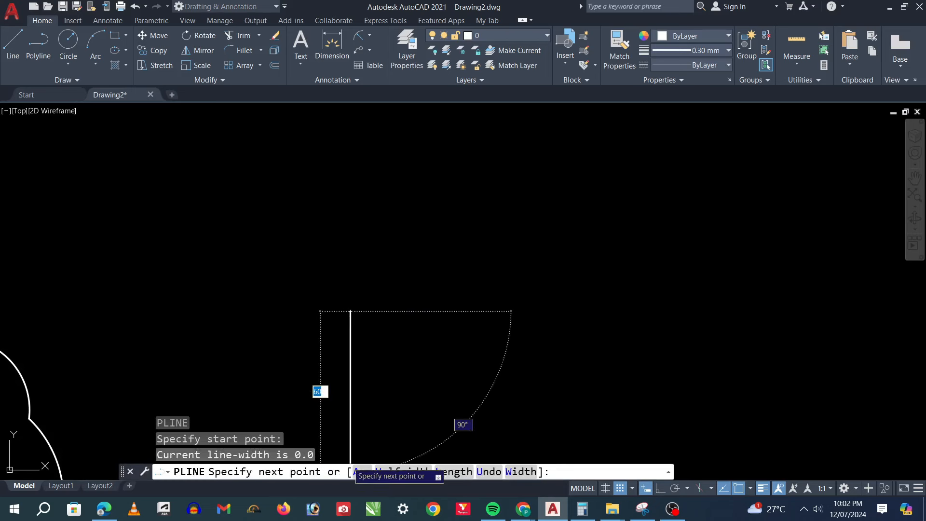
Draw an arc with the Second pt option, arching upward from the start point and ending level with it.
{"action": "left_click", "coordinate": [361, 471]}
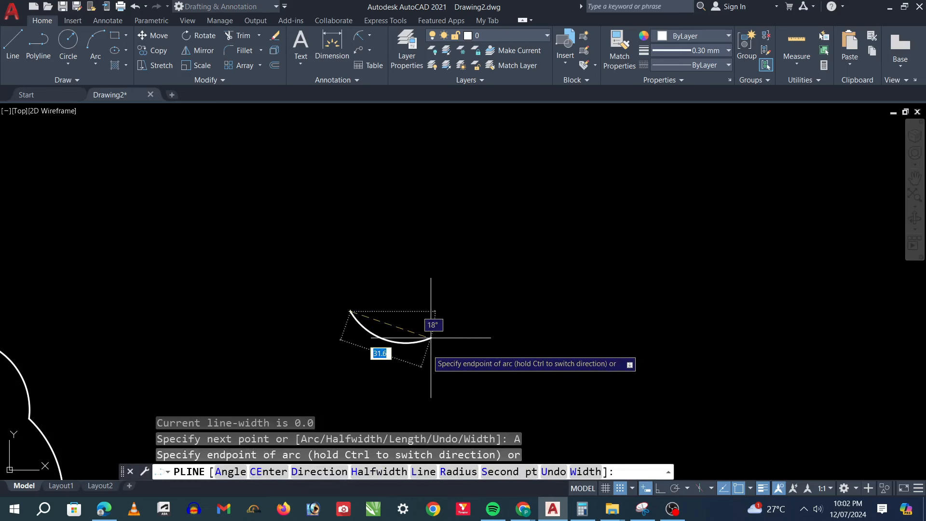
{"action": "type", "text": "s"}
{"action": "key", "text": "Return"}
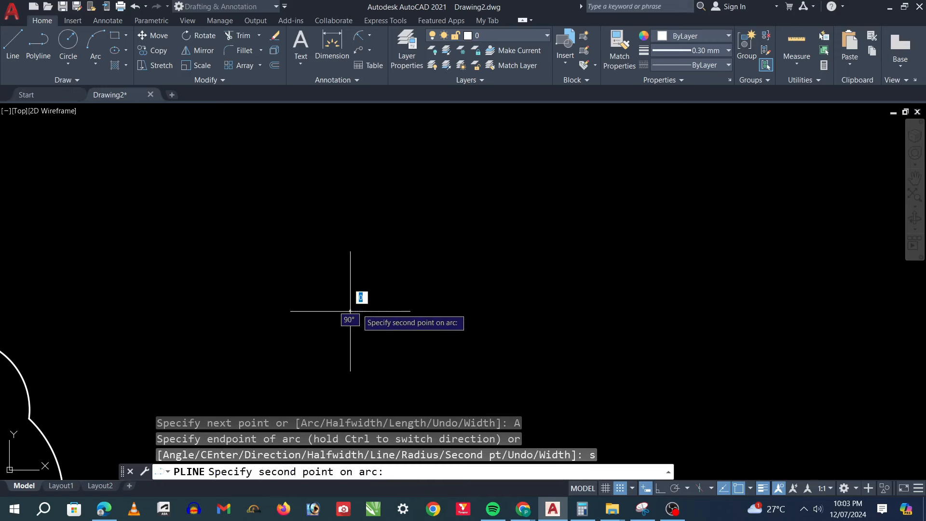
{"action": "left_click", "coordinate": [457, 177]}
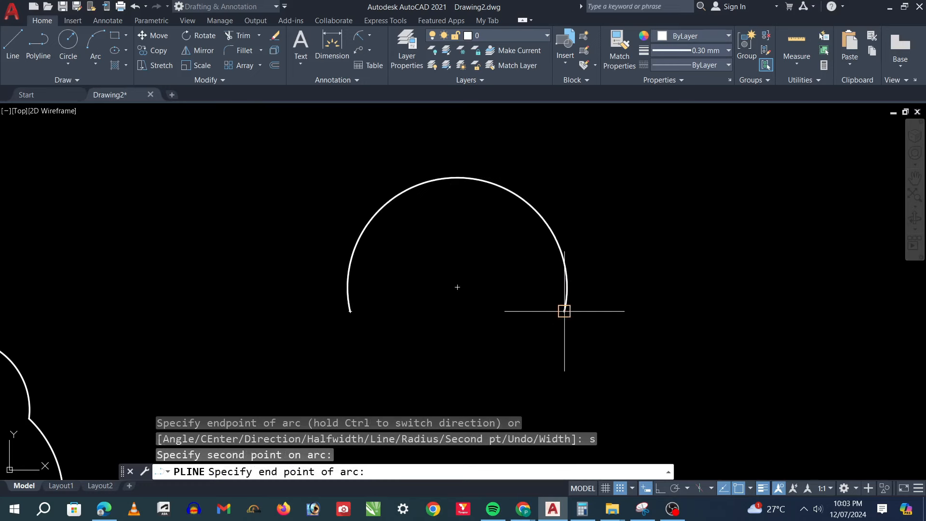
{"action": "left_click", "coordinate": [564, 311]}
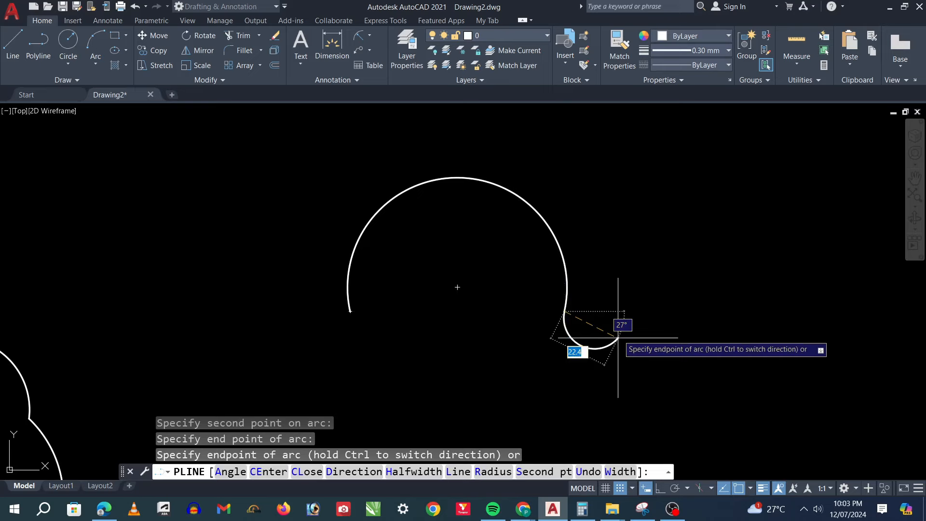
Add a second arc with the Second pt option, curving underneath and looping back up to the right of the first arc.
{"action": "key", "text": "Return"}
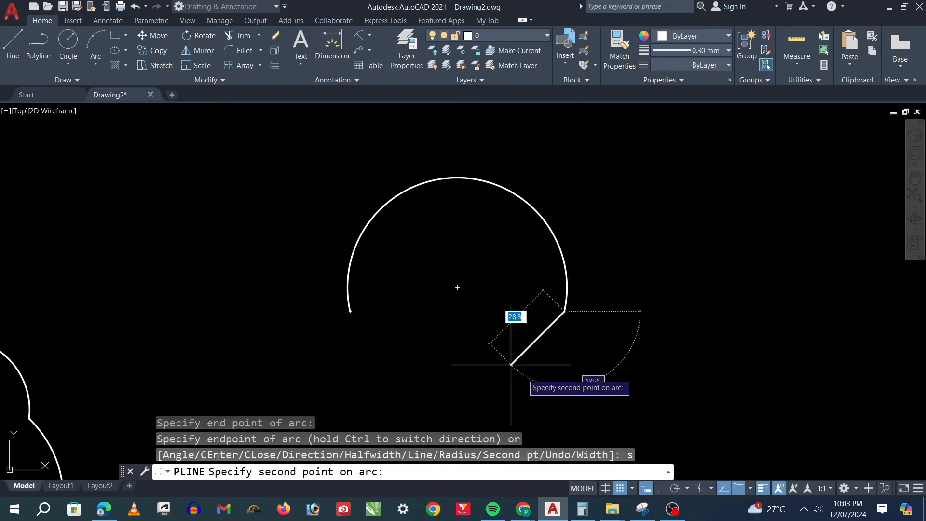
{"action": "left_click", "coordinate": [590, 391]}
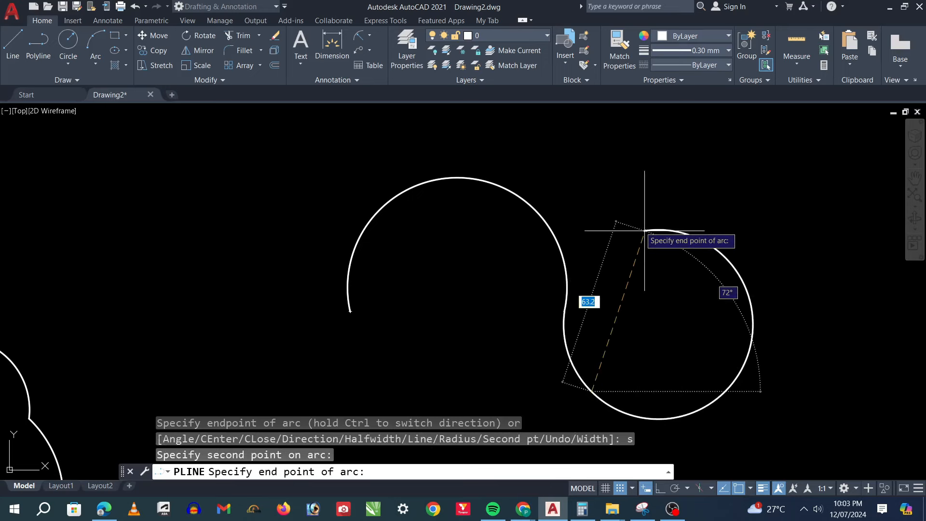
{"action": "left_click", "coordinate": [644, 231]}
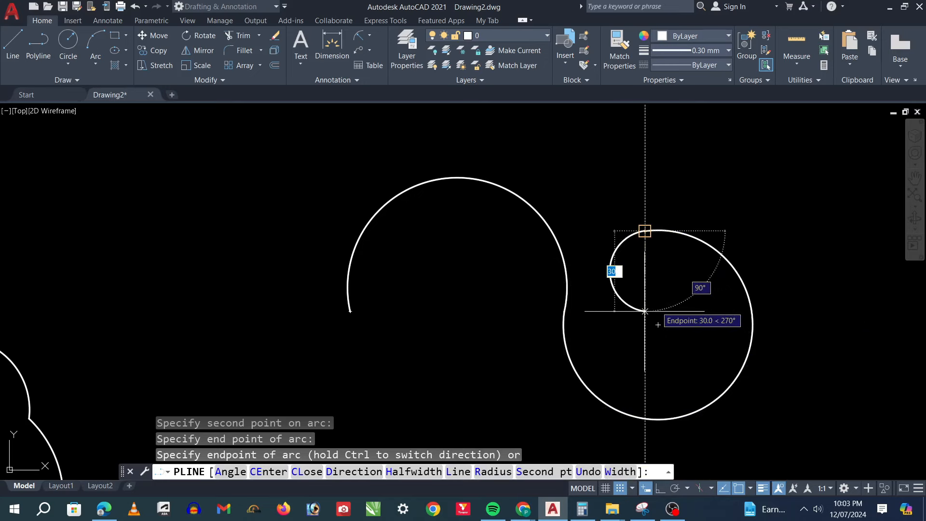
Undo both arc segments of the current polyline with its Undo option, keeping only the start point.
{"action": "type", "text": "u"}
{"action": "key", "text": "Return"}
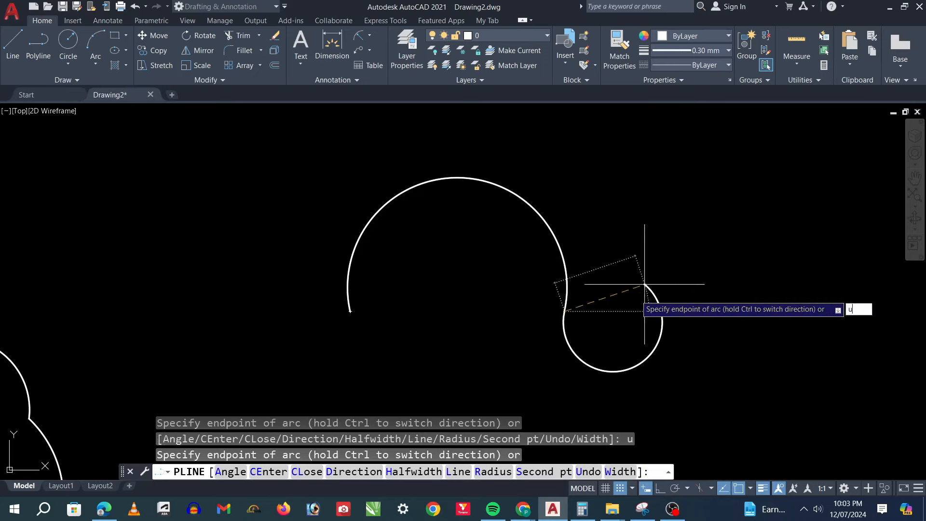
{"action": "type", "text": "u"}
{"action": "key", "text": "Return"}
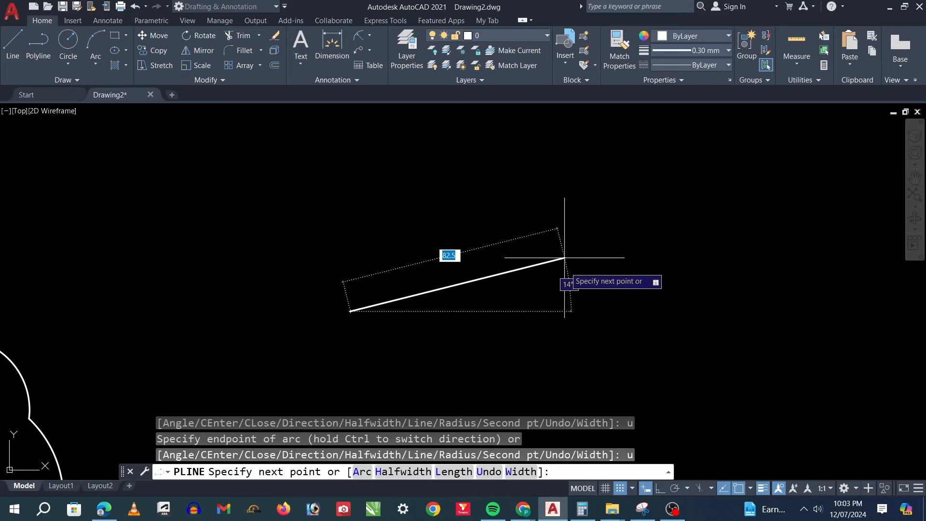
Draw a short horizontal line segment rightward from the start point and switch the polyline to Arc mode.
{"action": "left_click", "coordinate": [457, 311]}
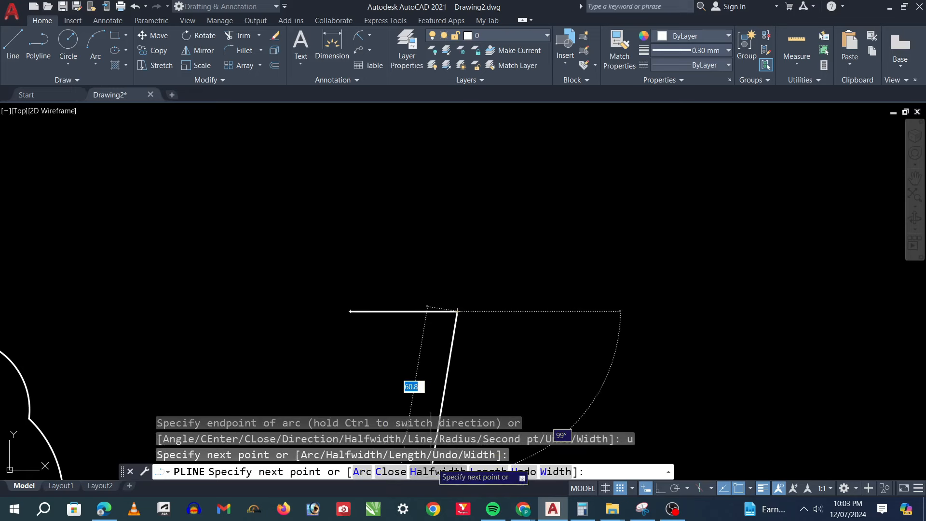
{"action": "type", "text": "A"}
{"action": "key", "text": "Return"}
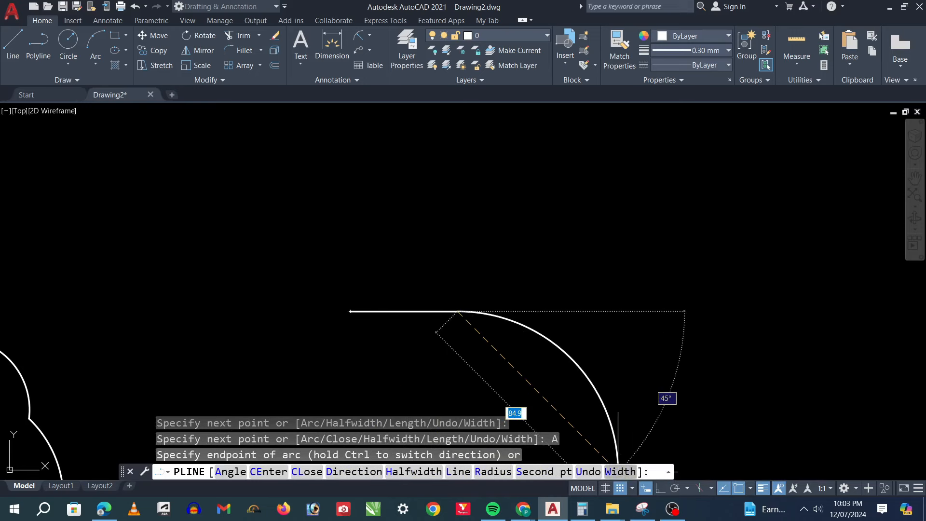
Set the arc's starting width to 2 and ending width to 250, and try to place its endpoint at the segment's end.
{"action": "type", "text": "W"}
{"action": "key", "text": "Return"}
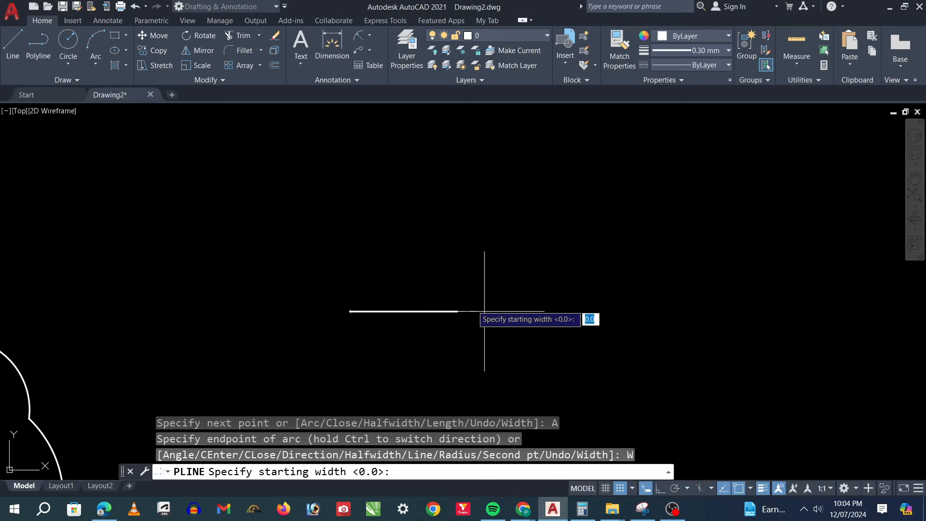
{"action": "scroll", "coordinate": [484, 311], "scroll_direction": "up", "scroll_amount": 2}
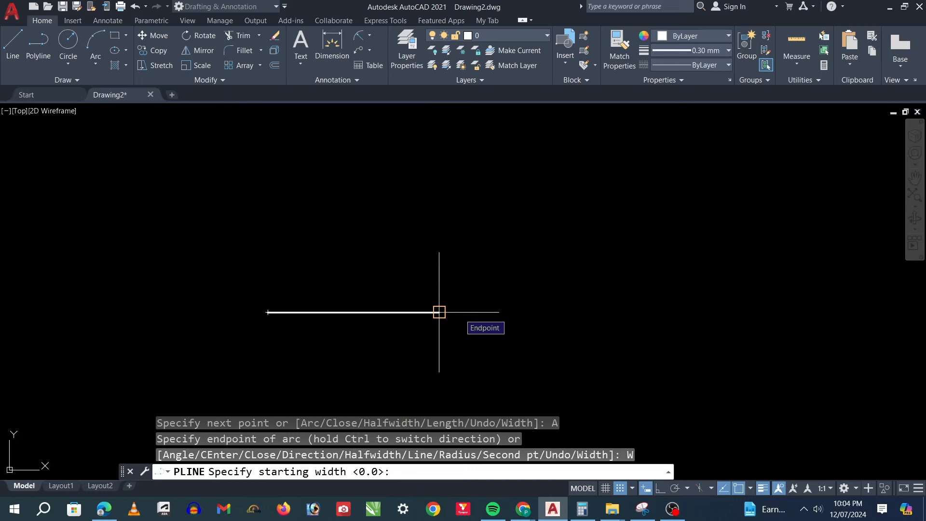
{"action": "key", "text": "Return"}
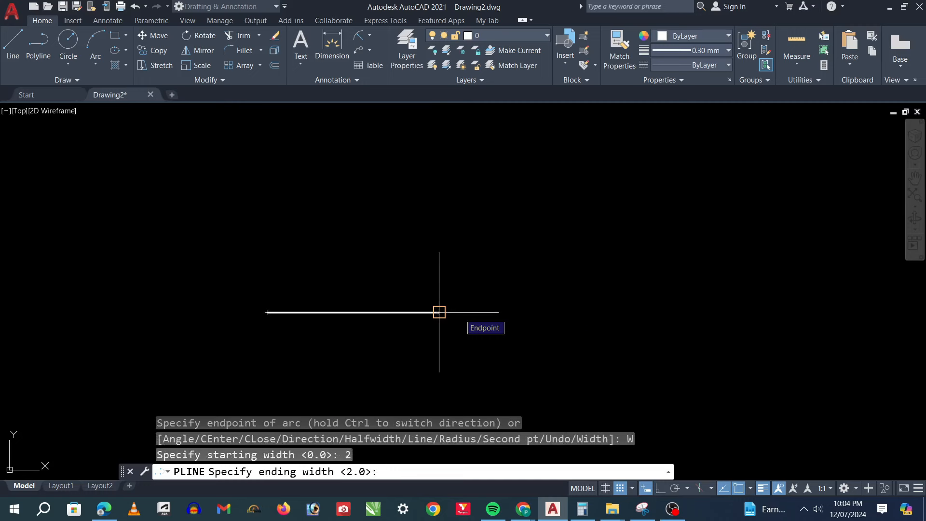
{"action": "scroll", "coordinate": [436, 311], "scroll_direction": "up", "scroll_amount": 2}
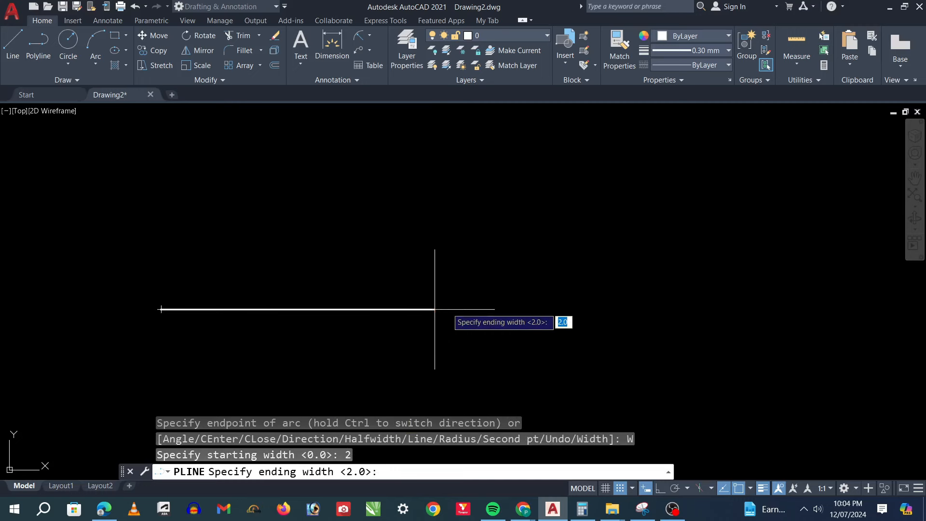
{"action": "scroll", "coordinate": [435, 309], "scroll_direction": "up", "scroll_amount": 2}
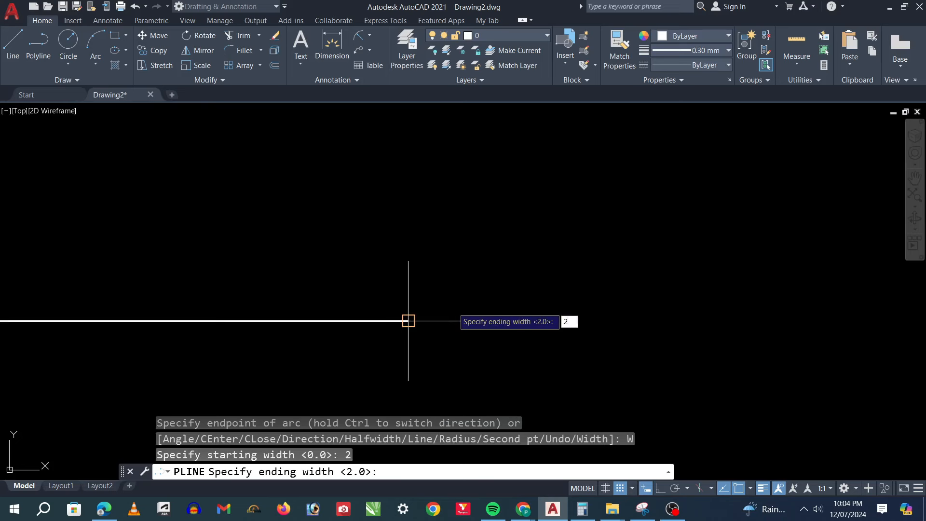
{"action": "key", "text": "Return"}
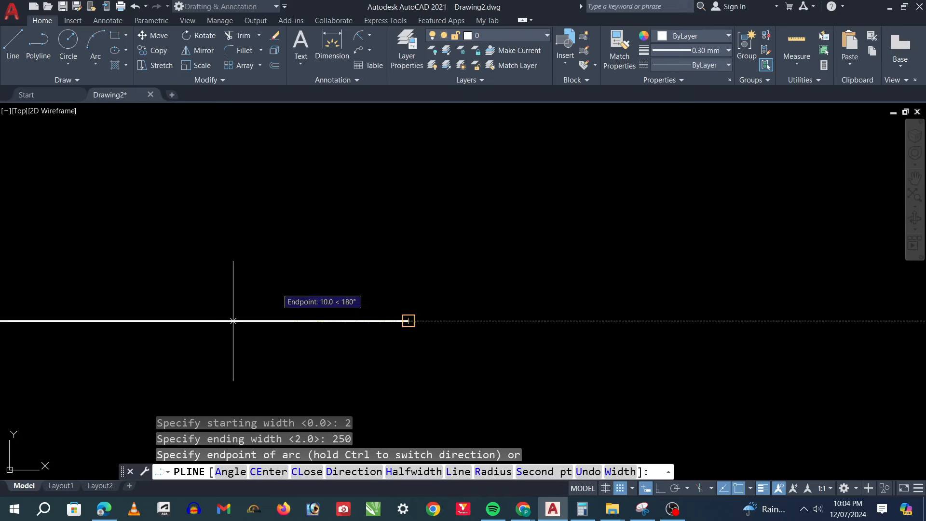
{"action": "mouse_move", "coordinate": [408, 321]}
{"action": "middle_mouse_down"}
{"action": "mouse_move", "coordinate": [479, 335]}
{"action": "mouse_move", "coordinate": [527, 363]}
{"action": "mouse_move", "coordinate": [611, 384]}
{"action": "middle_mouse_up"}
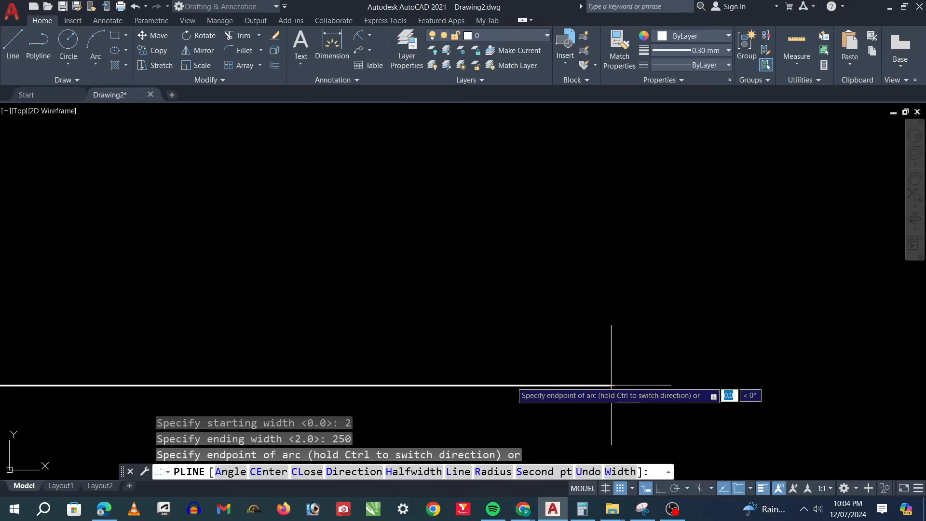
{"action": "left_click", "coordinate": [611, 385]}
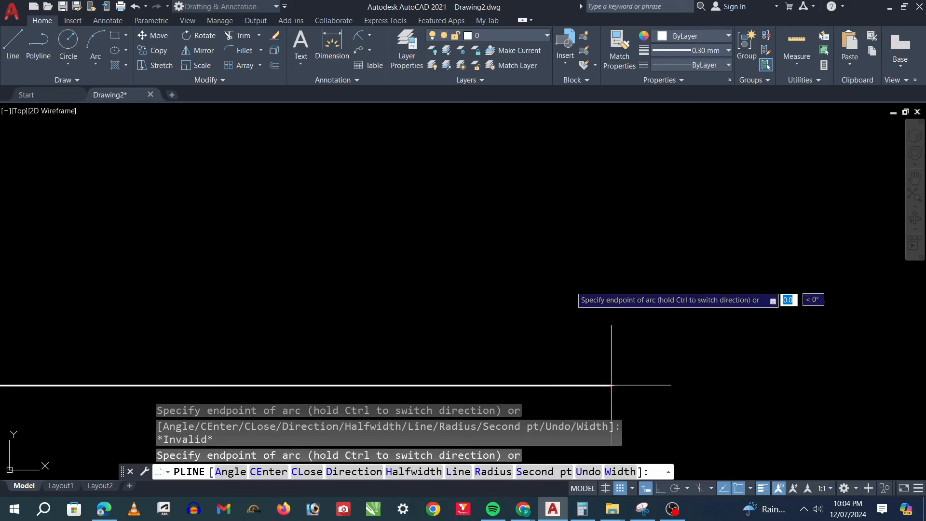
{"action": "key", "text": "Escape"}
{"action": "scroll", "coordinate": [367, 307], "scroll_direction": "down", "scroll_amount": 5}
{"action": "scroll", "coordinate": [492, 326], "scroll_direction": "down", "scroll_amount": 5}
{"action": "scroll", "coordinate": [352, 328], "scroll_direction": "up", "scroll_amount": 8}
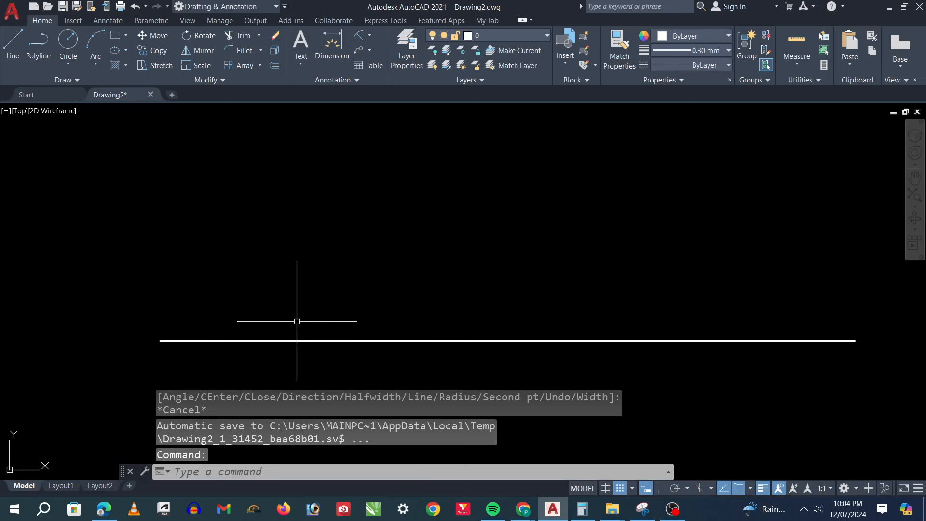
{"action": "scroll", "coordinate": [233, 337], "scroll_direction": "down", "scroll_amount": 5}
{"action": "key", "text": "Escape"}
{"action": "scroll", "coordinate": [379, 306], "scroll_direction": "down", "scroll_amount": 5}
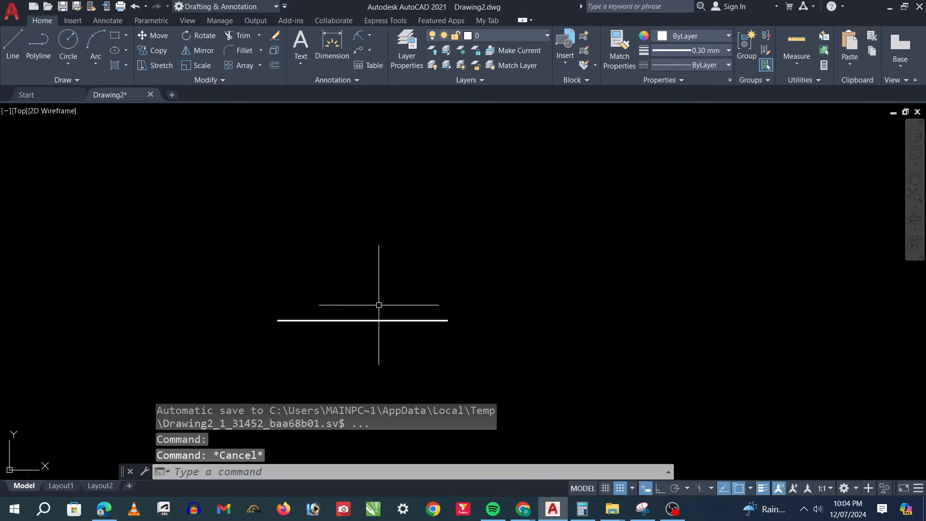
{"action": "key", "text": "Escape"}
{"action": "key", "text": "Escape"}
{"action": "scroll", "coordinate": [474, 316], "scroll_direction": "up", "scroll_amount": 4}
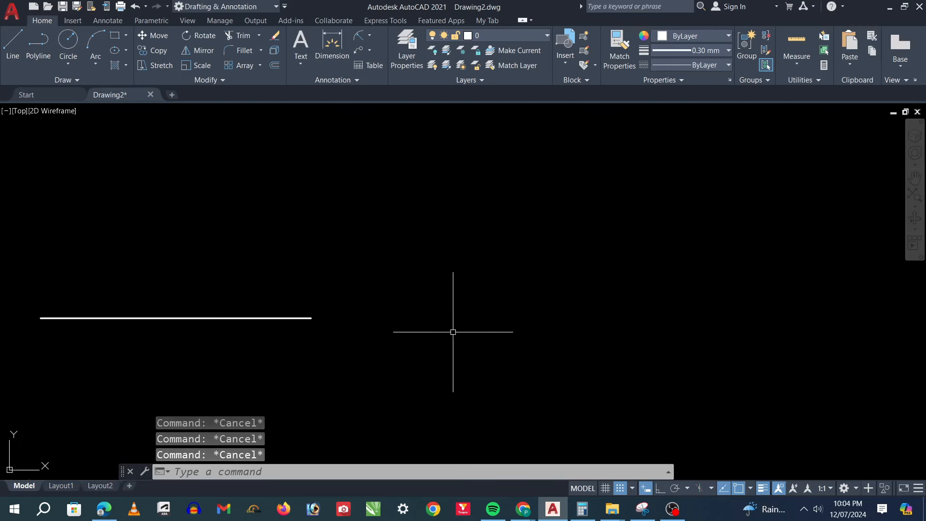
{"action": "scroll", "coordinate": [174, 368], "scroll_direction": "down", "scroll_amount": 6}
{"action": "scroll", "coordinate": [401, 331], "scroll_direction": "up", "scroll_amount": 5}
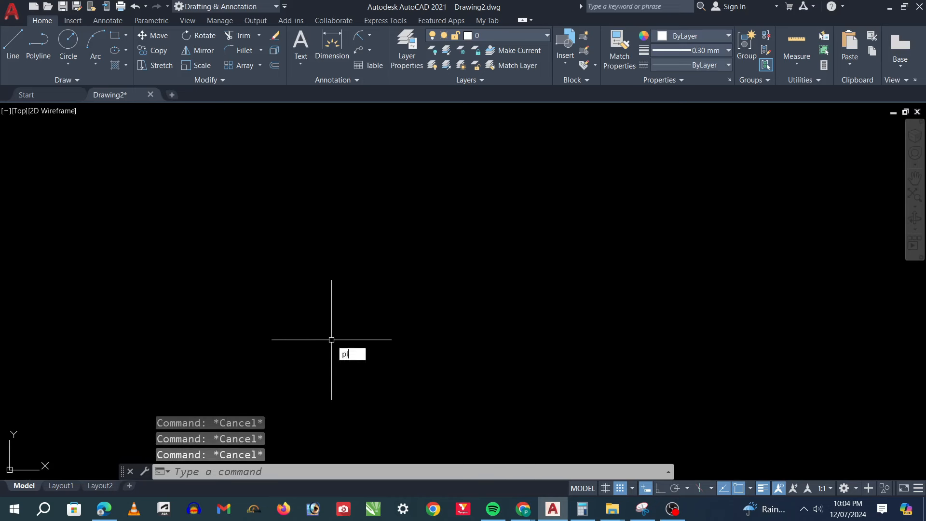
{"action": "type", "text": "l"}
{"action": "key", "text": "Return"}
{"action": "left_click", "coordinate": [299, 349]}
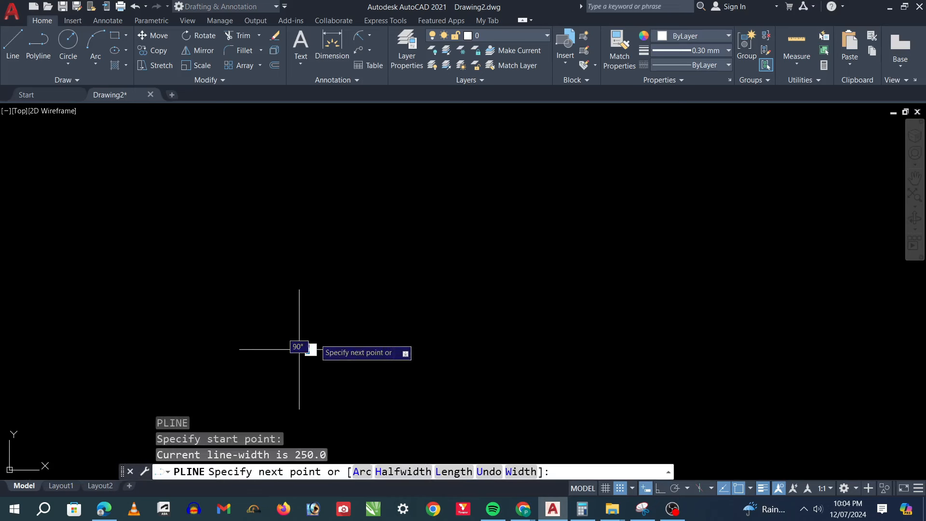
{"action": "scroll", "coordinate": [321, 320], "scroll_direction": "down", "scroll_amount": 4}
{"action": "scroll", "coordinate": [437, 341], "scroll_direction": "down", "scroll_amount": 2}
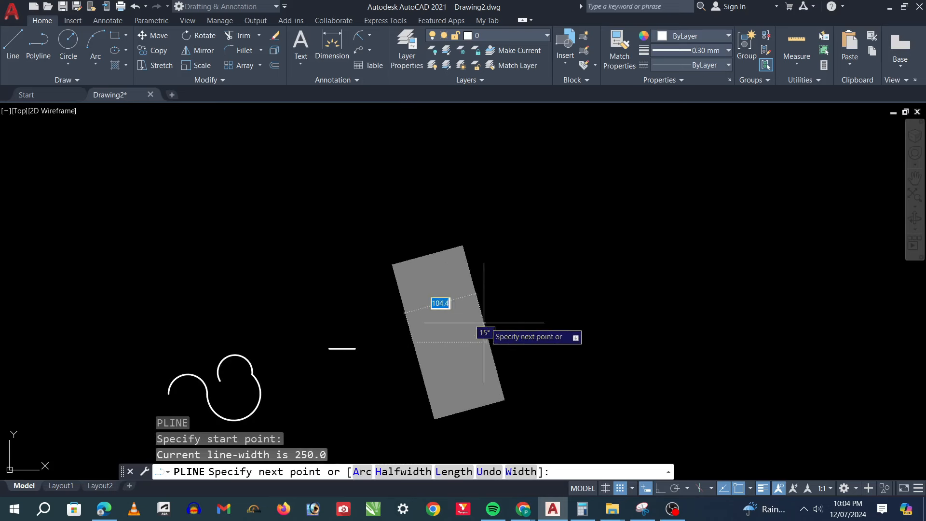
{"action": "key", "text": "Escape"}
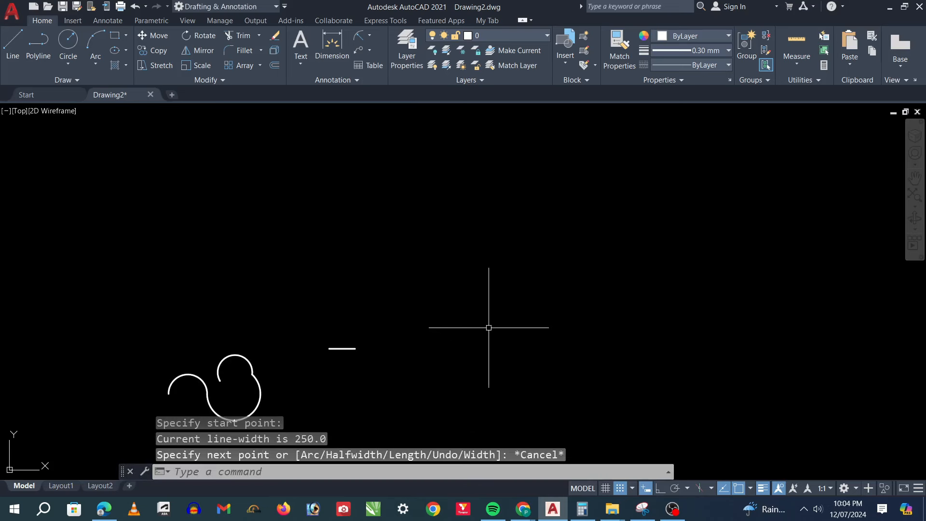
{"action": "key", "text": "Escape"}
{"action": "key", "text": "Escape"}
{"action": "key", "text": "Escape"}
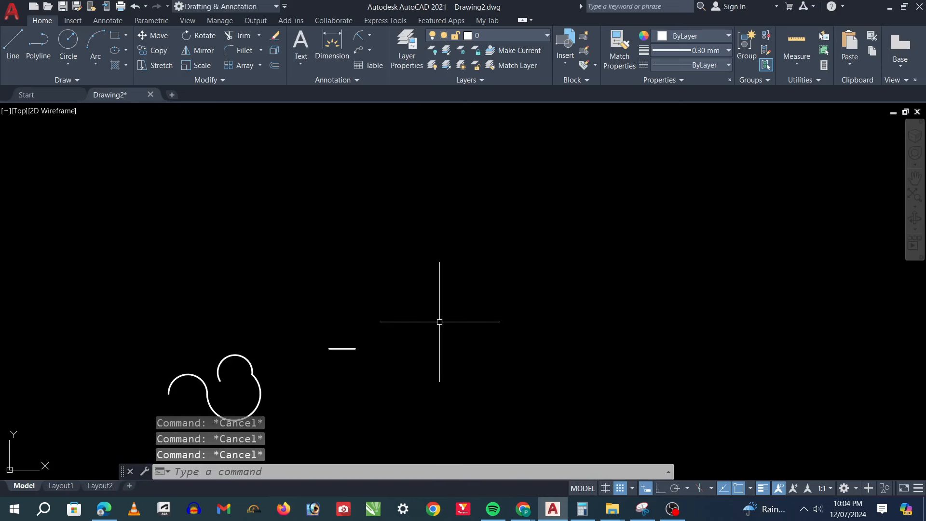
Start a new polyline to the right of the short horizontal line and set its starting and ending widths to 0.
{"action": "key", "text": "Return"}
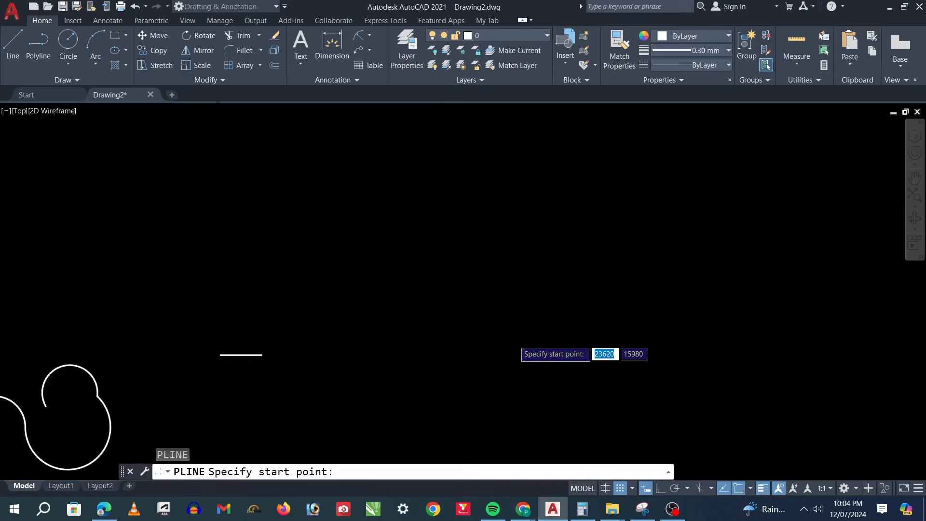
{"action": "left_click", "coordinate": [409, 353]}
{"action": "scroll", "coordinate": [402, 357], "scroll_direction": "down", "scroll_amount": 3}
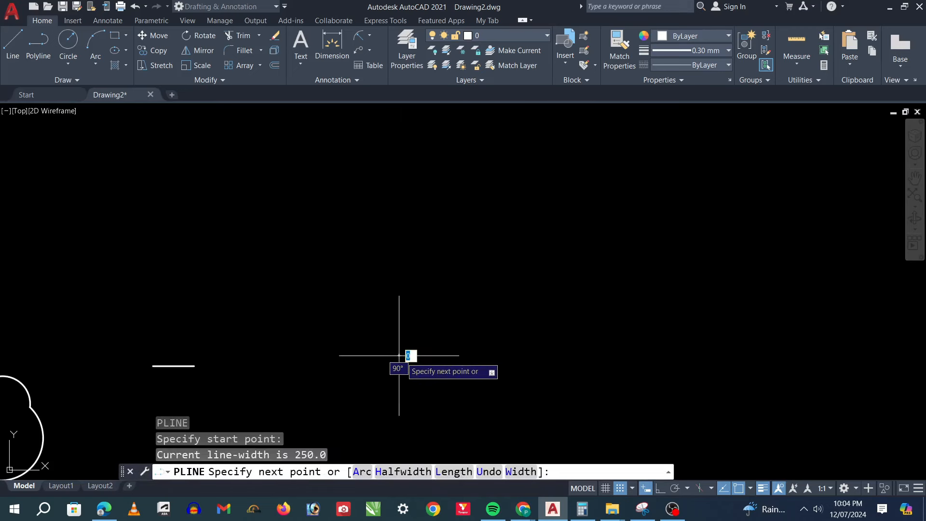
{"action": "scroll", "coordinate": [587, 346], "scroll_direction": "down", "scroll_amount": 3}
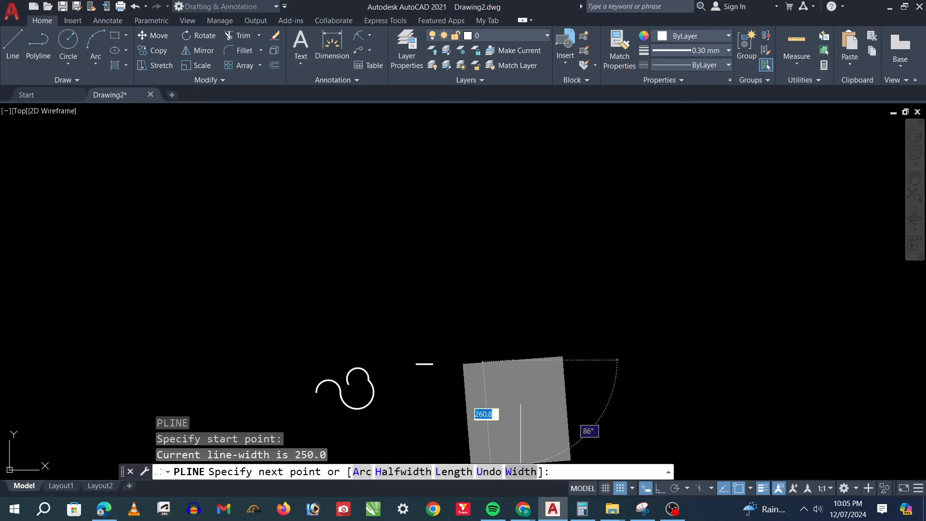
{"action": "type", "text": "w"}
{"action": "key", "text": "Return"}
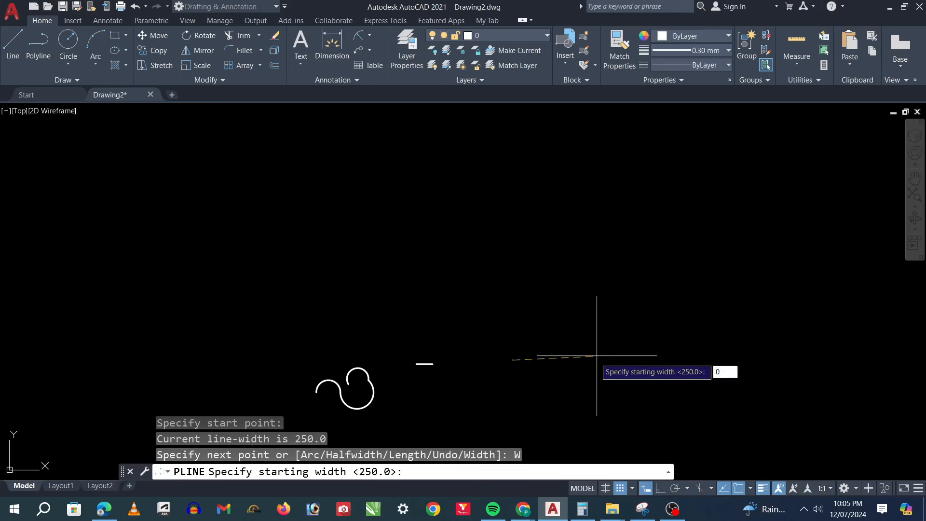
{"action": "type", "text": "0"}
{"action": "key", "text": "Return"}
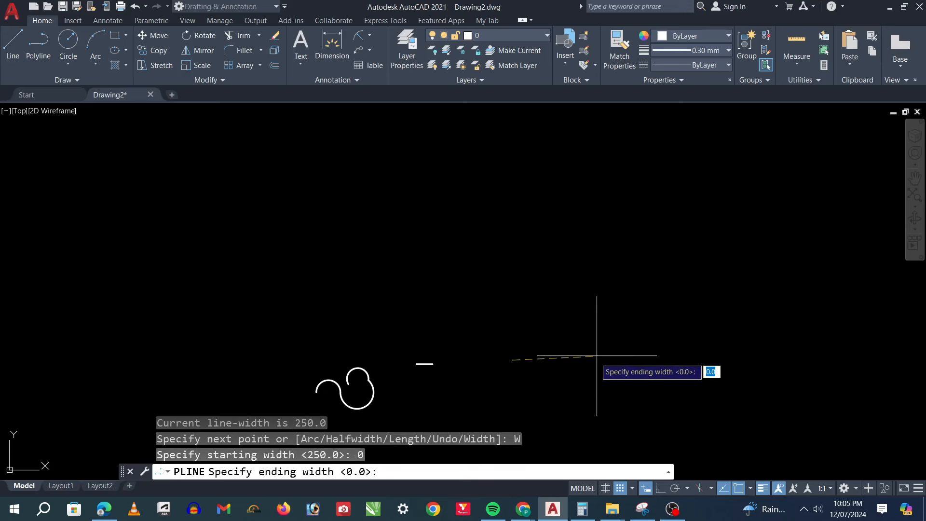
{"action": "type", "text": "0"}
{"action": "key", "text": "Return"}
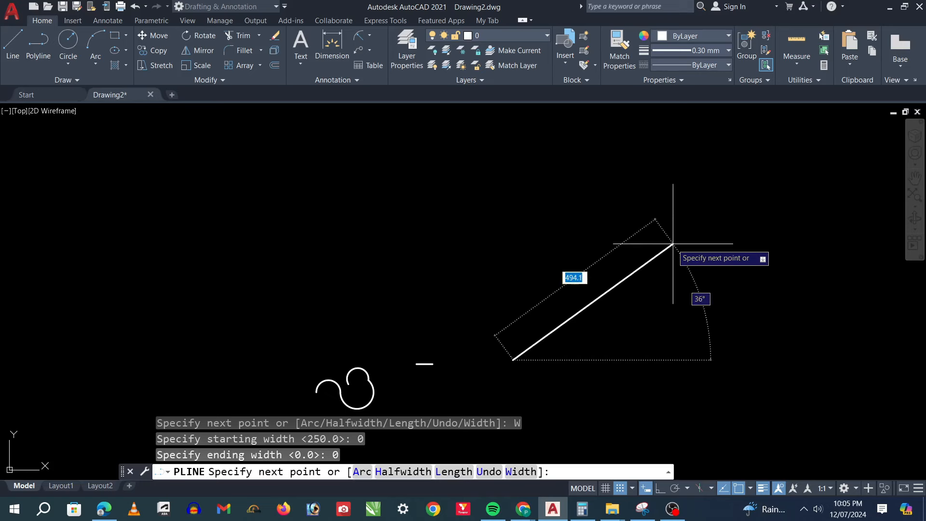
Draw a segment about 494 long rising rightward at about 36°, followed by a shorter segment sloping down to the right.
{"action": "left_click", "coordinate": [669, 245]}
{"action": "left_click", "coordinate": [702, 308]}
{"action": "scroll", "coordinate": [589, 338], "scroll_direction": "down", "scroll_amount": 3}
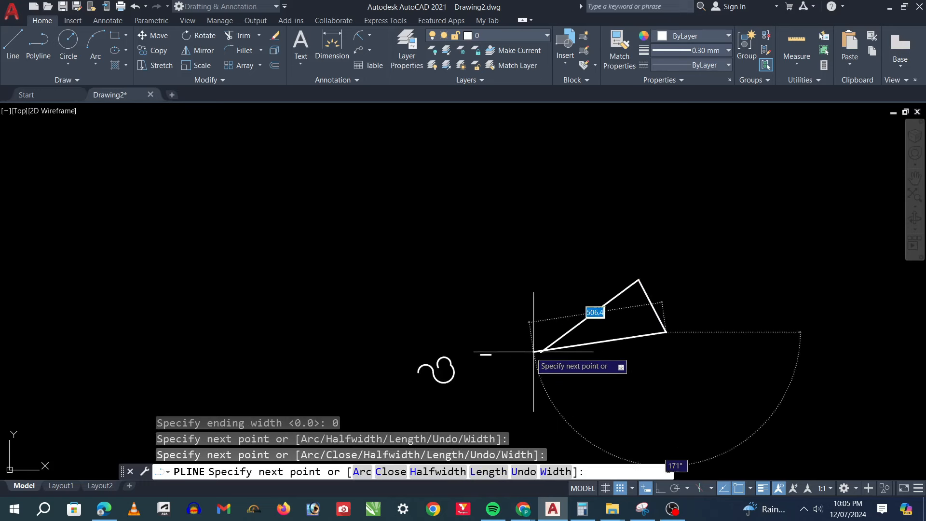
{"action": "scroll", "coordinate": [849, 317], "scroll_direction": "up", "scroll_amount": 2}
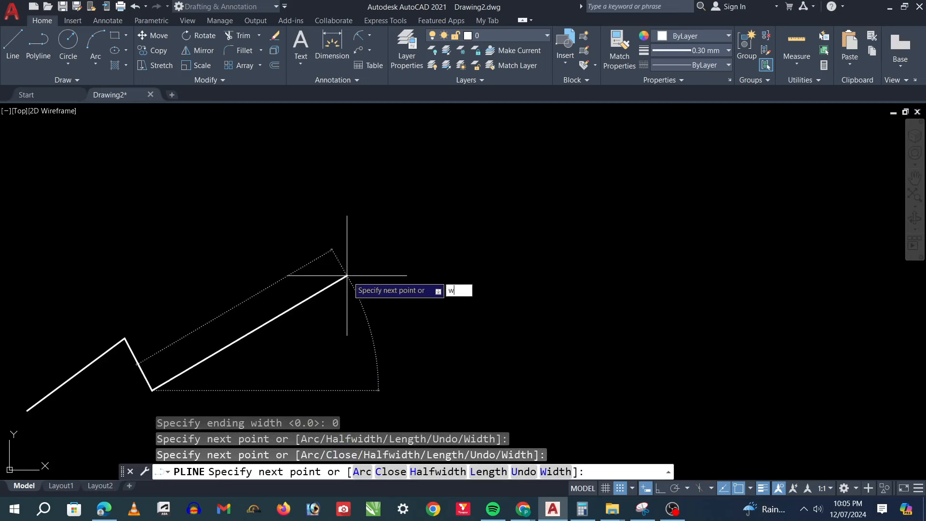
Add a horizontal tapered segment about 210 long with starting width 2 and ending width 250, and end the polyline.
{"action": "type", "text": "w"}
{"action": "key", "text": "Return"}
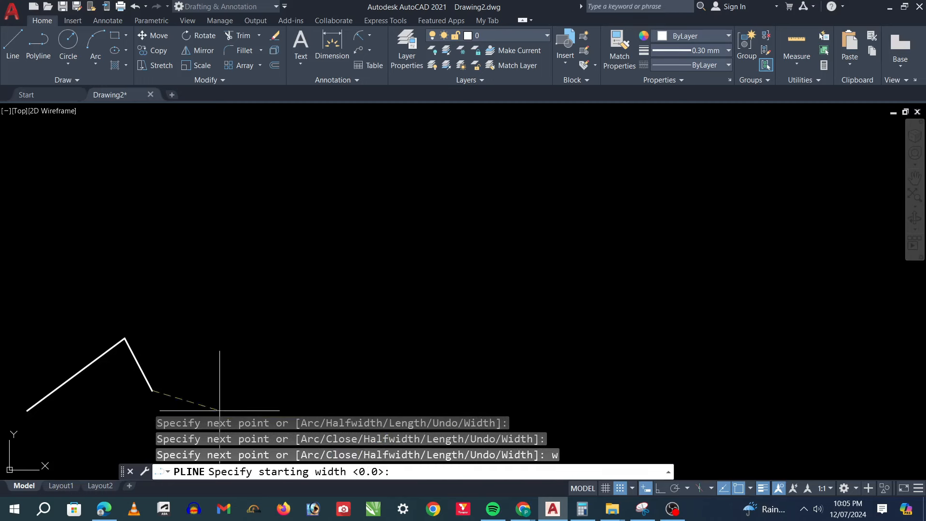
{"action": "scroll", "coordinate": [482, 270], "scroll_direction": "down", "scroll_amount": 4}
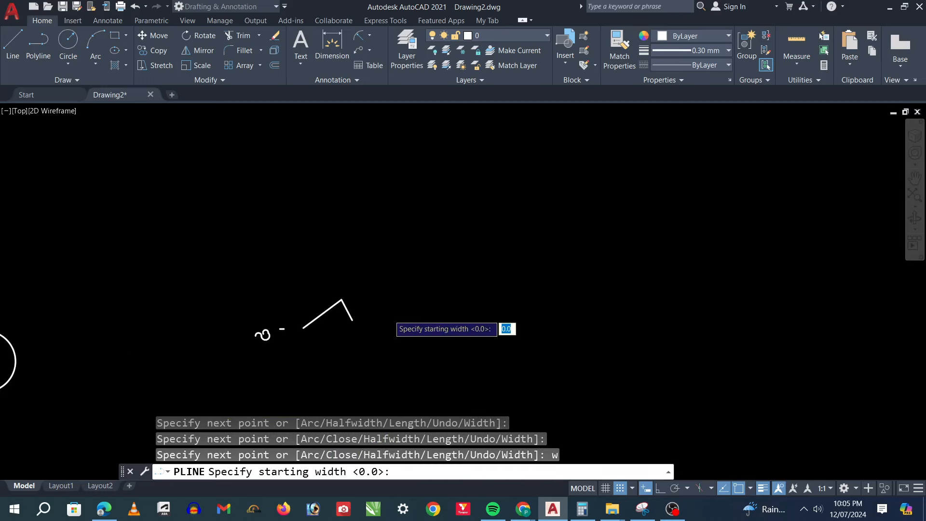
{"action": "scroll", "coordinate": [374, 319], "scroll_direction": "up", "scroll_amount": 4}
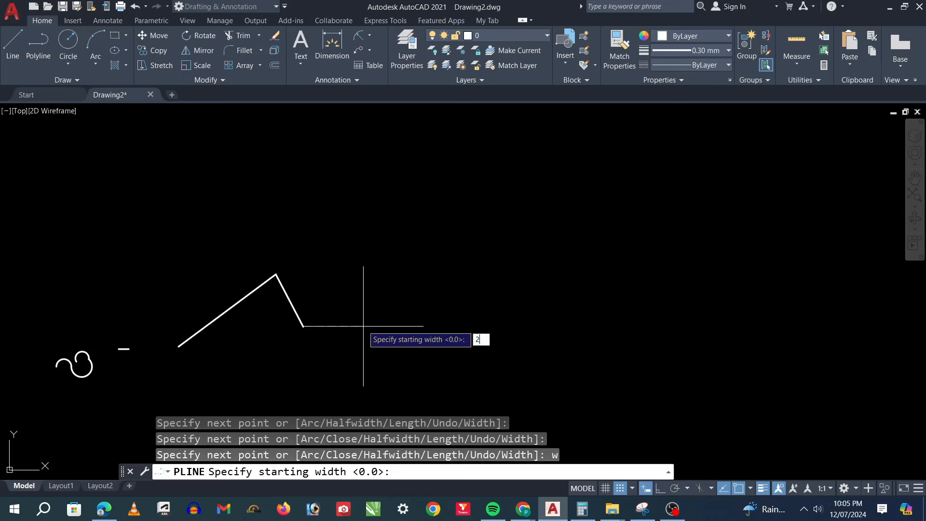
{"action": "type", "text": "2"}
{"action": "key", "text": "Return"}
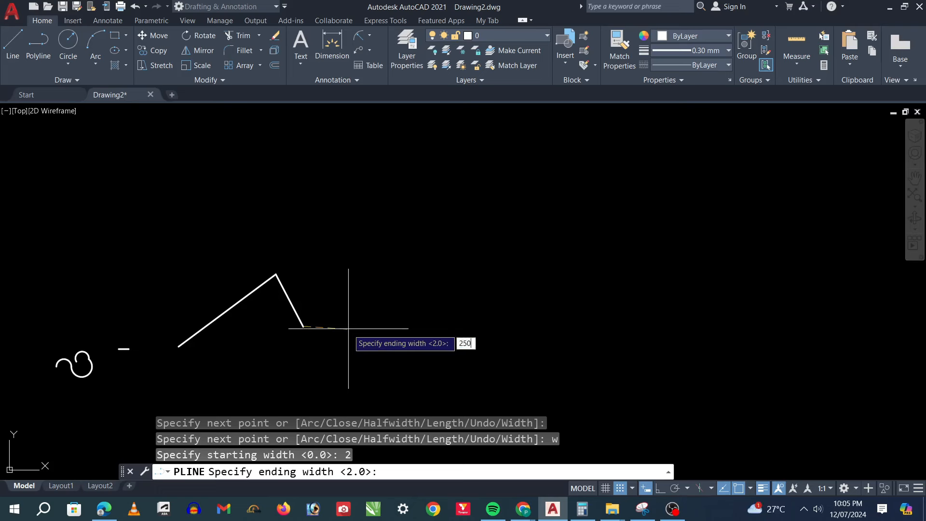
{"action": "key", "text": "Return"}
{"action": "scroll", "coordinate": [348, 329], "scroll_direction": "up", "scroll_amount": 2}
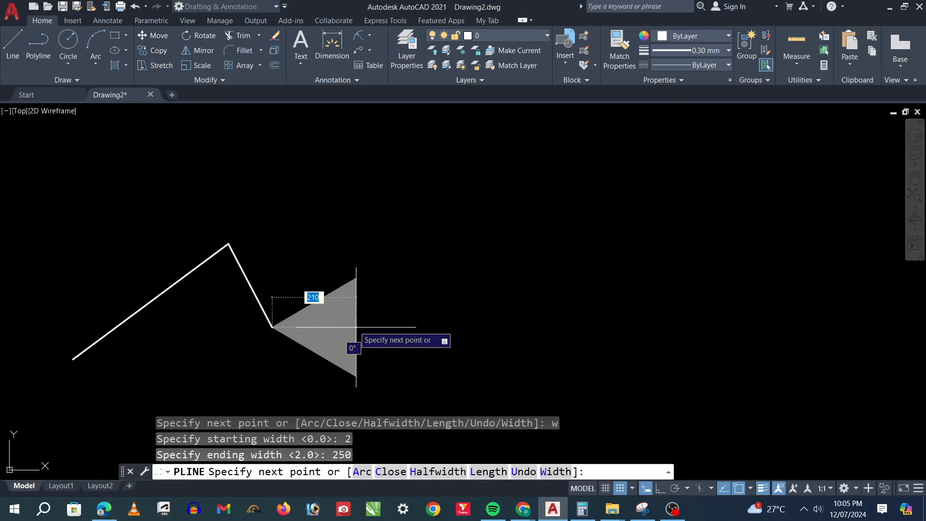
{"action": "left_click", "coordinate": [355, 327]}
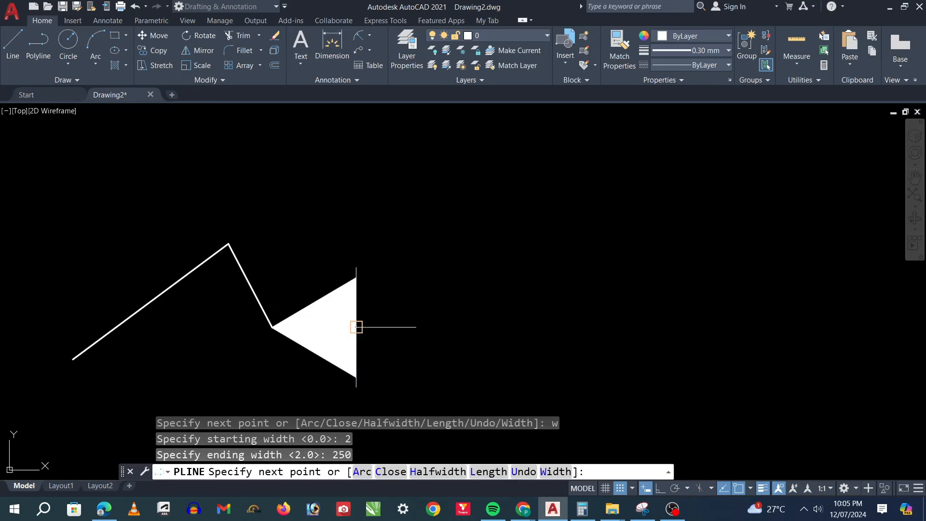
{"action": "key", "text": "Escape"}
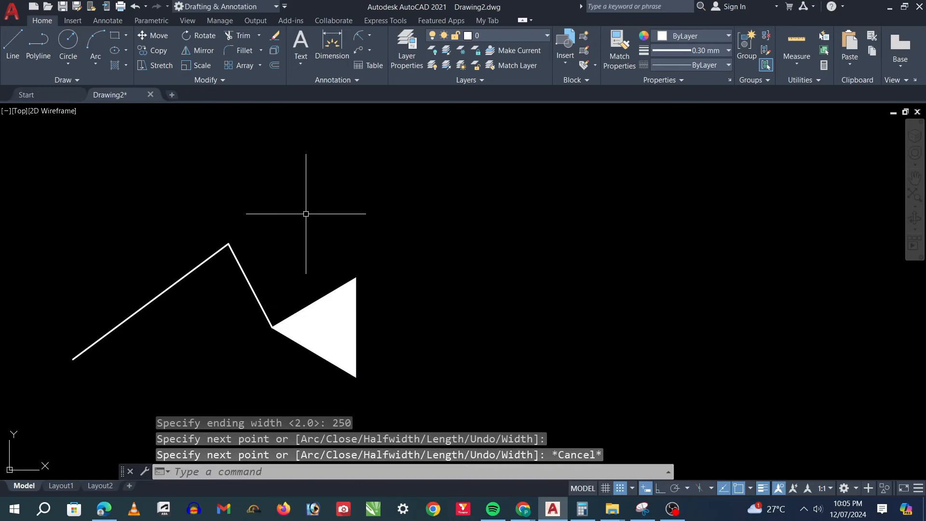
Draw two roughly horizontal lines past the tapered segment's wide end, one at its upper corner and one at its lower corner.
{"action": "type", "text": "l"}
{"action": "key", "text": "Return"}
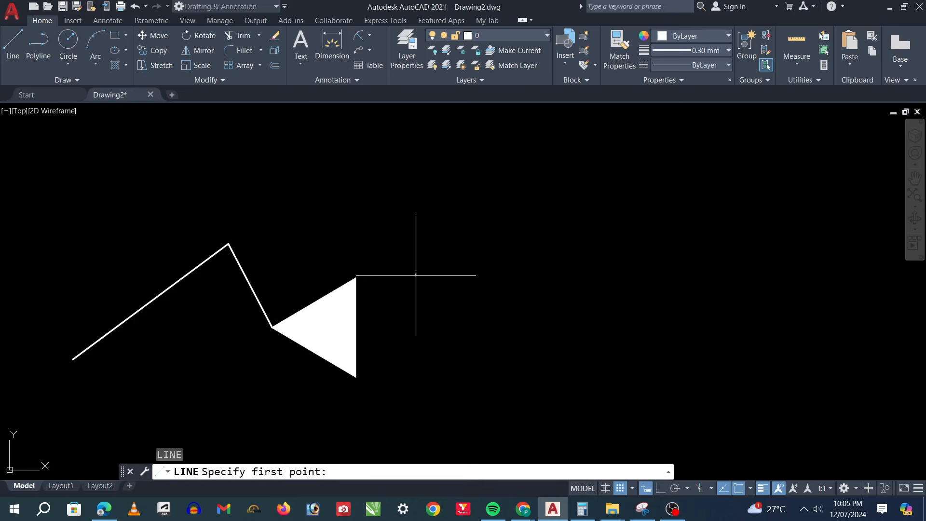
{"action": "left_click", "coordinate": [416, 275]}
{"action": "left_click", "coordinate": [296, 272]}
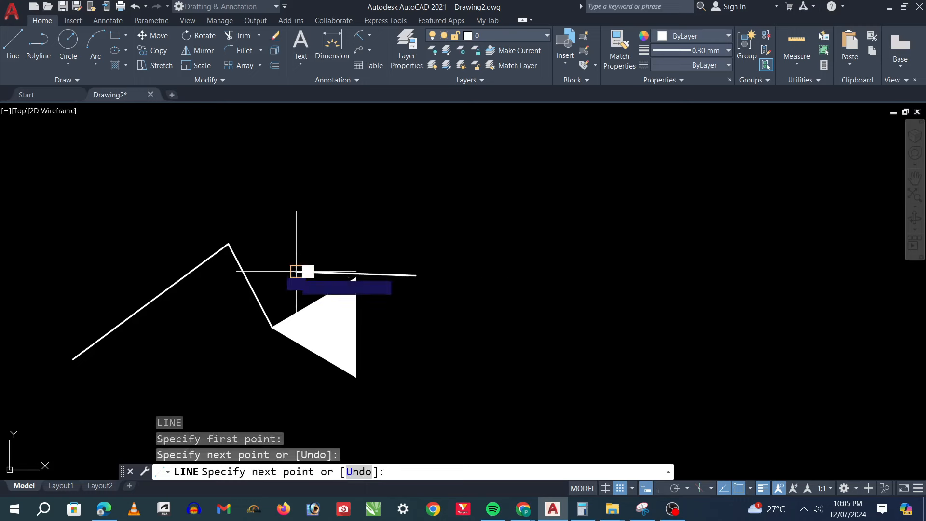
{"action": "key", "text": "Escape"}
{"action": "key", "text": "space"}
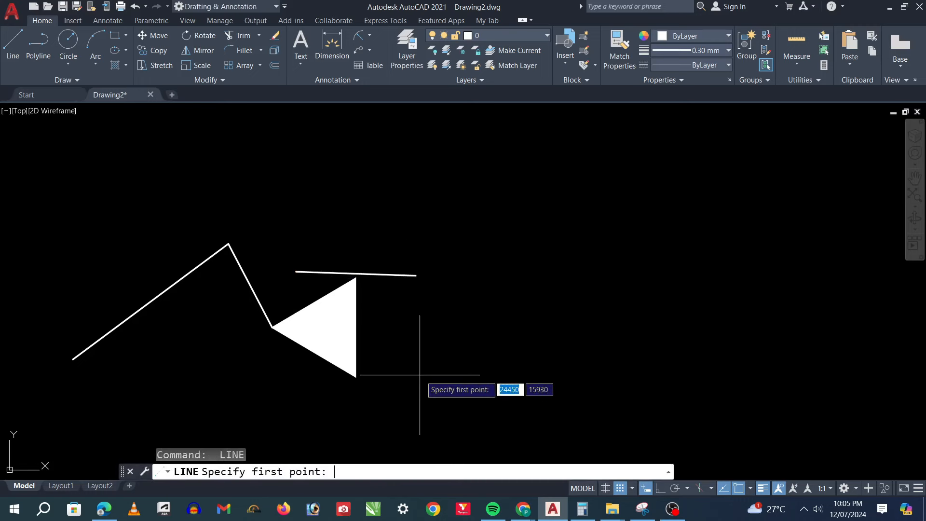
{"action": "left_click", "coordinate": [412, 374]}
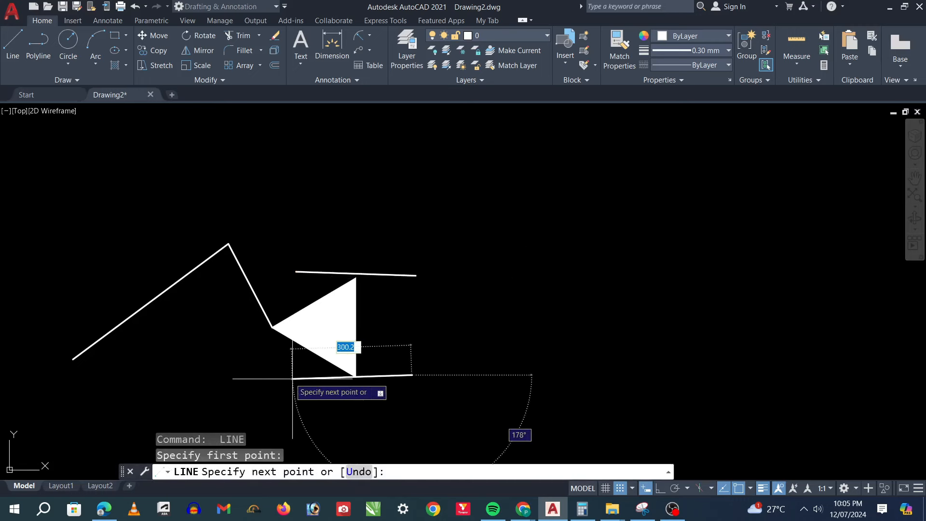
{"action": "left_click", "coordinate": [269, 375]}
{"action": "key", "text": "Escape"}
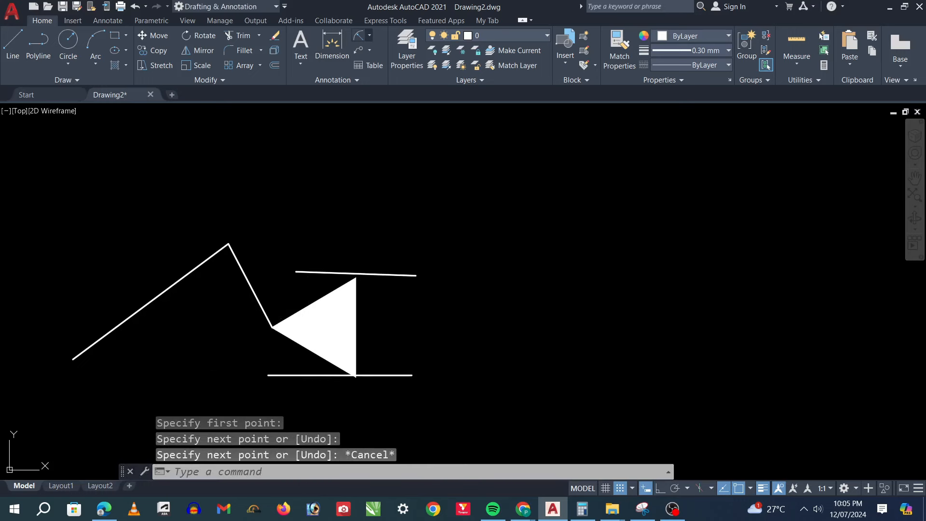
Add a vertical linear dimension between the right ends of the two horizontal lines, beside the tapered segment's wide end.
{"action": "left_click", "coordinate": [370, 35]}
{"action": "left_click", "coordinate": [386, 76]}
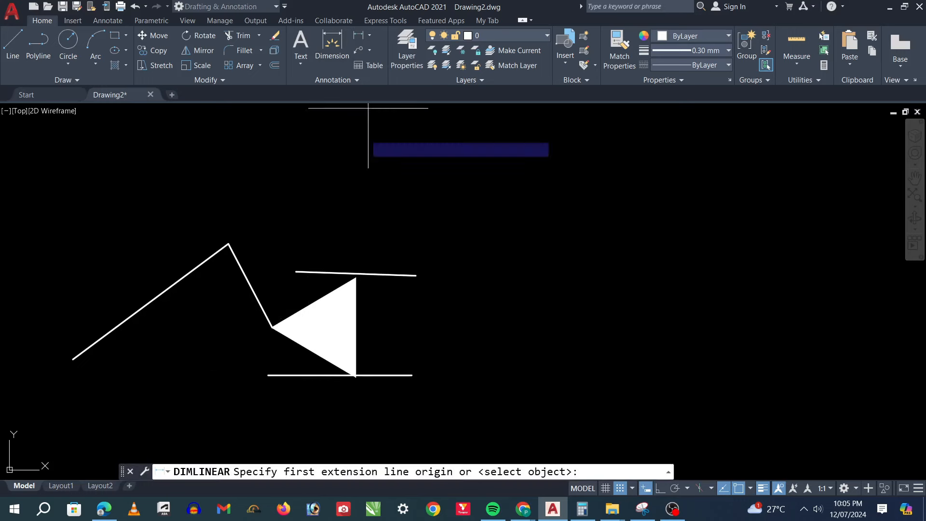
{"action": "left_click", "coordinate": [392, 278]}
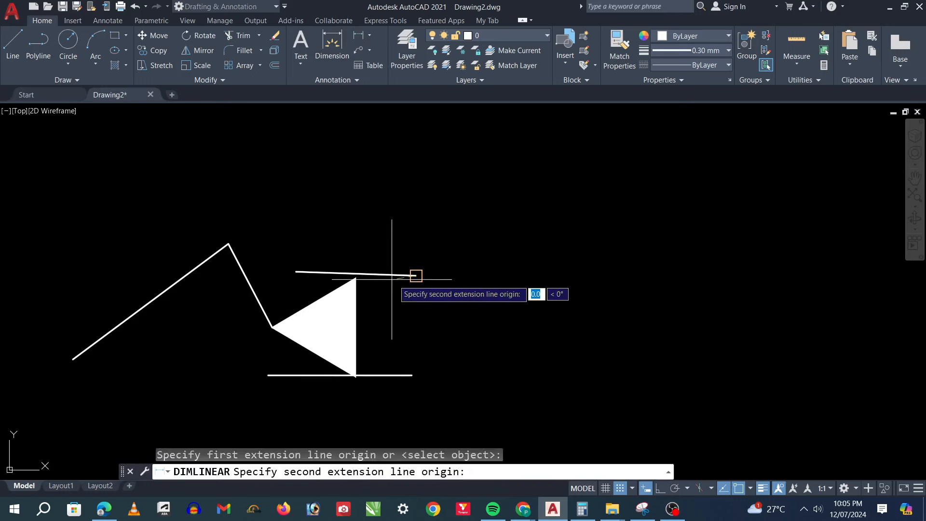
{"action": "left_click", "coordinate": [415, 375]}
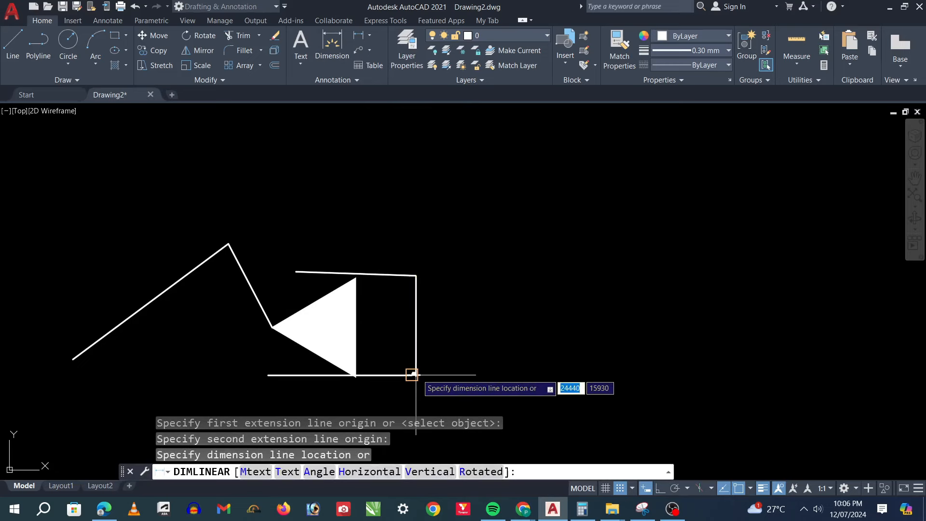
{"action": "left_click", "coordinate": [412, 330]}
Examine the vertical dimension's text up close and compare it with the tapered segment's wide end and the neighbouring polylines.
{"action": "scroll", "coordinate": [413, 326], "scroll_direction": "up", "scroll_amount": 10}
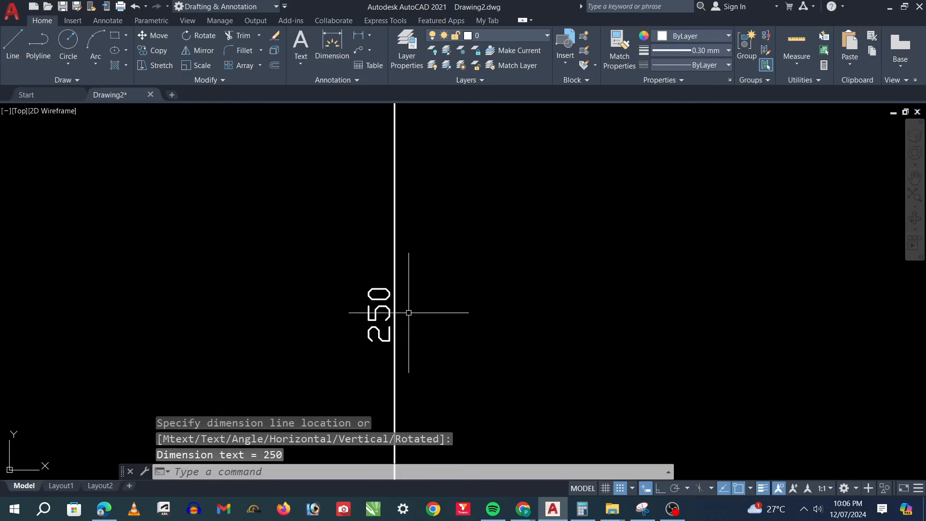
{"action": "scroll", "coordinate": [409, 313], "scroll_direction": "down", "scroll_amount": 5}
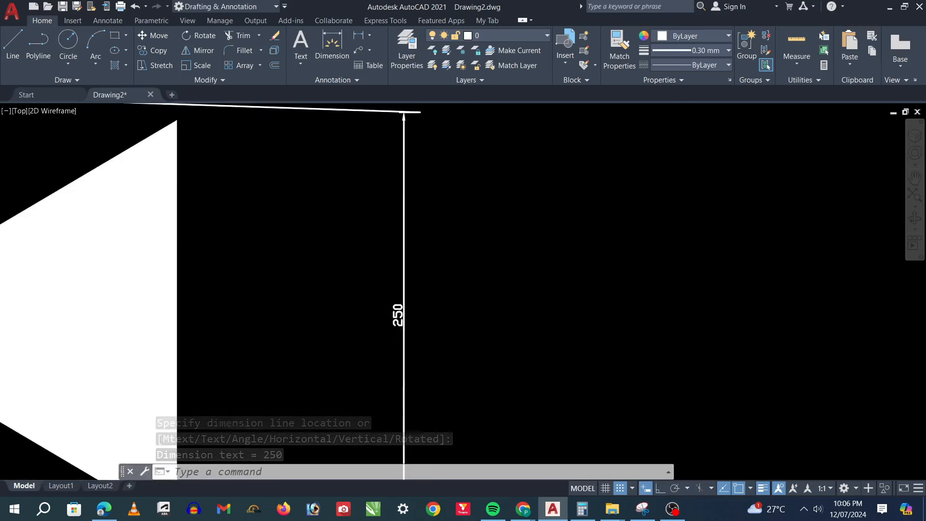
{"action": "scroll", "coordinate": [399, 310], "scroll_direction": "down", "scroll_amount": 3}
{"action": "scroll", "coordinate": [419, 314], "scroll_direction": "up", "scroll_amount": 5}
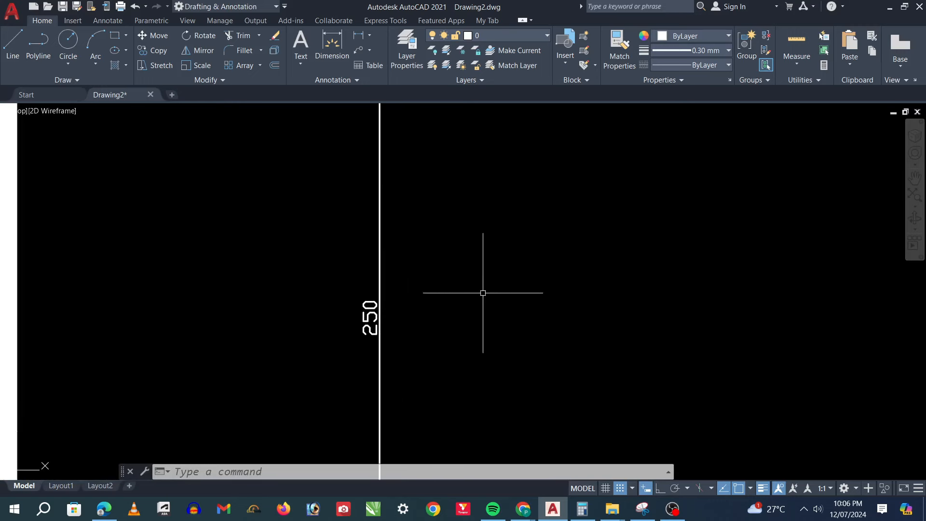
{"action": "scroll", "coordinate": [438, 313], "scroll_direction": "down", "scroll_amount": 2}
{"action": "scroll", "coordinate": [441, 312], "scroll_direction": "down", "scroll_amount": 3}
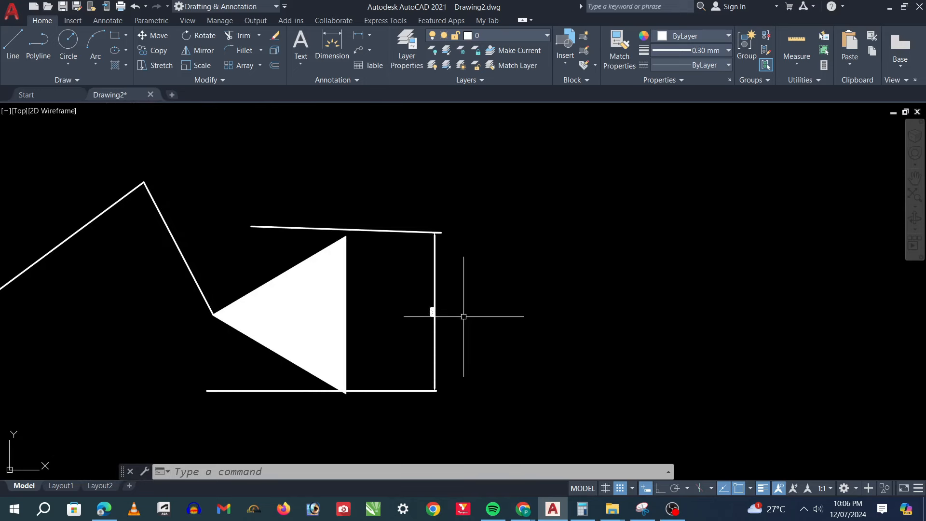
{"action": "scroll", "coordinate": [465, 313], "scroll_direction": "down", "scroll_amount": 1}
{"action": "scroll", "coordinate": [403, 322], "scroll_direction": "down", "scroll_amount": 2}
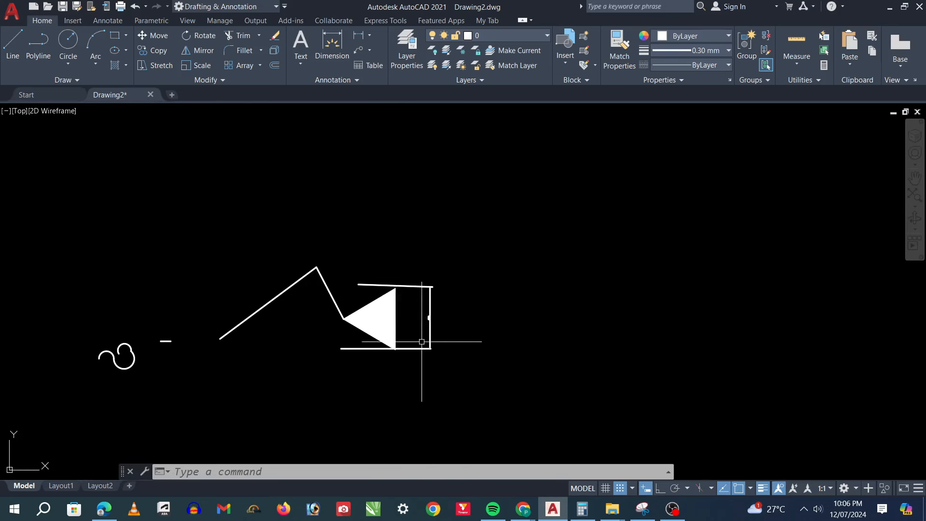
{"action": "key", "text": "Escape"}
{"action": "scroll", "coordinate": [533, 366], "scroll_direction": "down", "scroll_amount": 4}
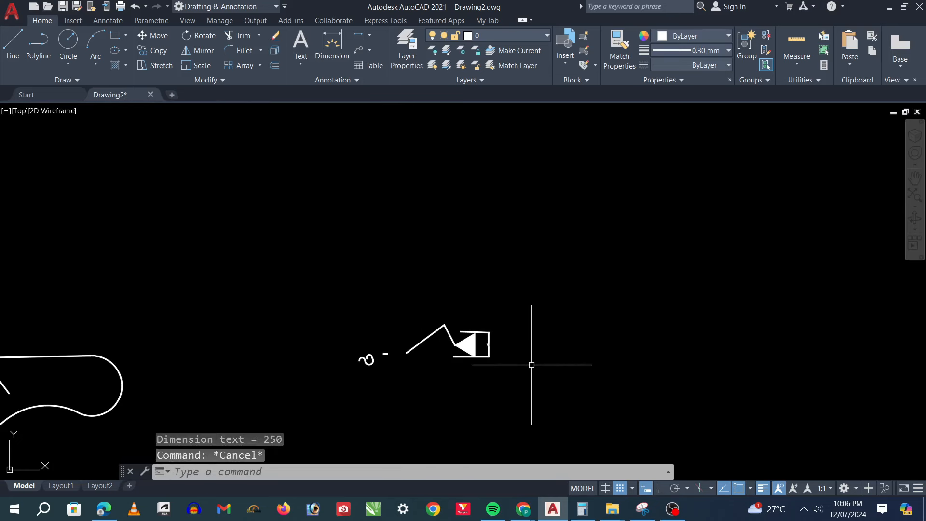
{"action": "scroll", "coordinate": [495, 374], "scroll_direction": "up", "scroll_amount": 2}
{"action": "scroll", "coordinate": [494, 374], "scroll_direction": "up", "scroll_amount": 2}
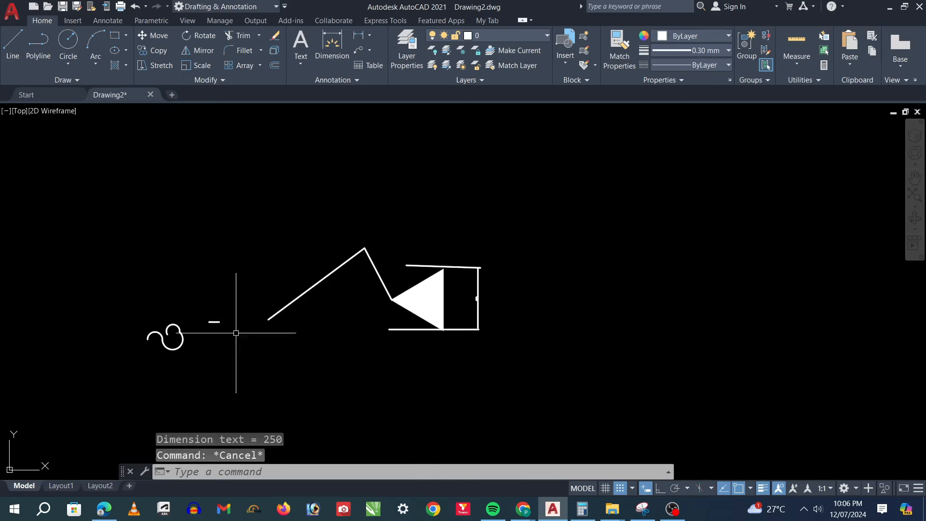